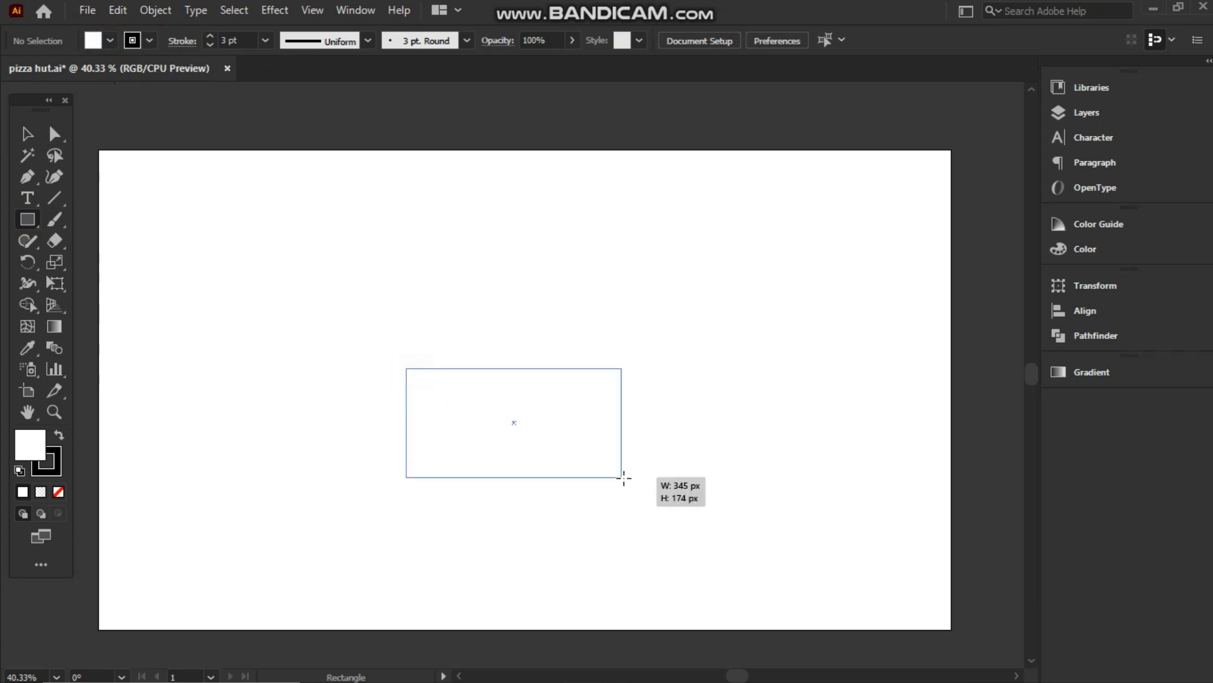
Draw a thin countertop rectangle along the upper edge of the counter body, make it slightly taller and center it over the body
drag(391, 350, 741, 368)
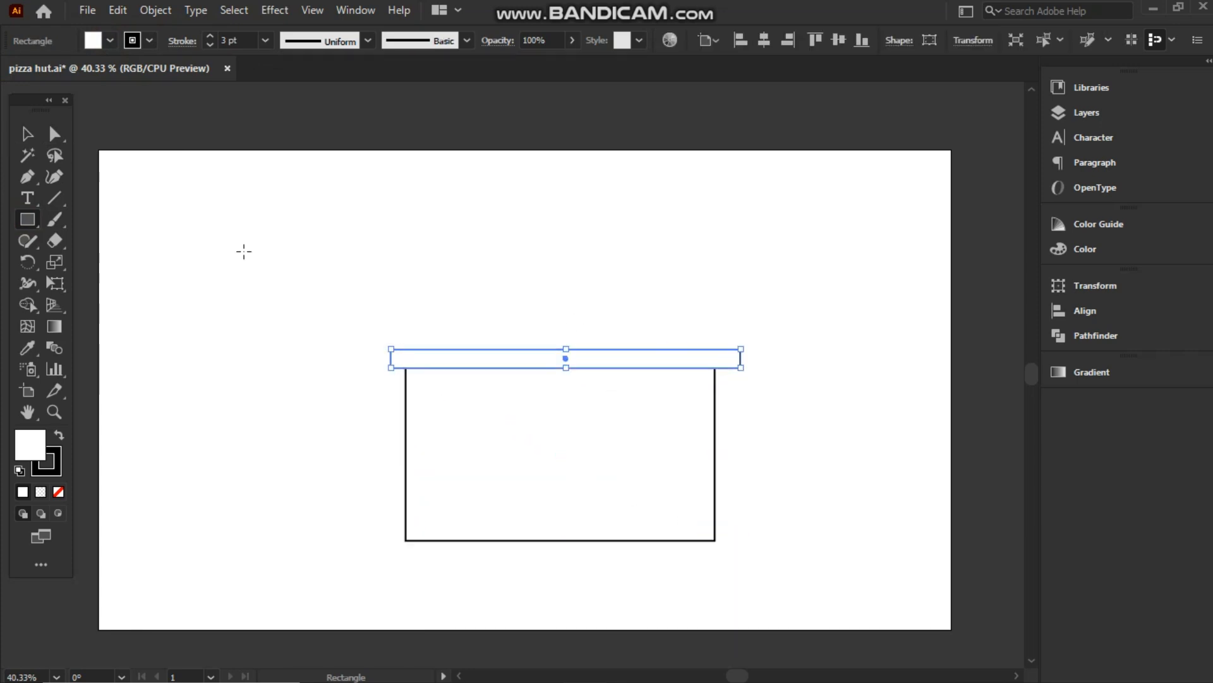
click(26, 134)
drag(570, 358, 564, 345)
click(337, 361)
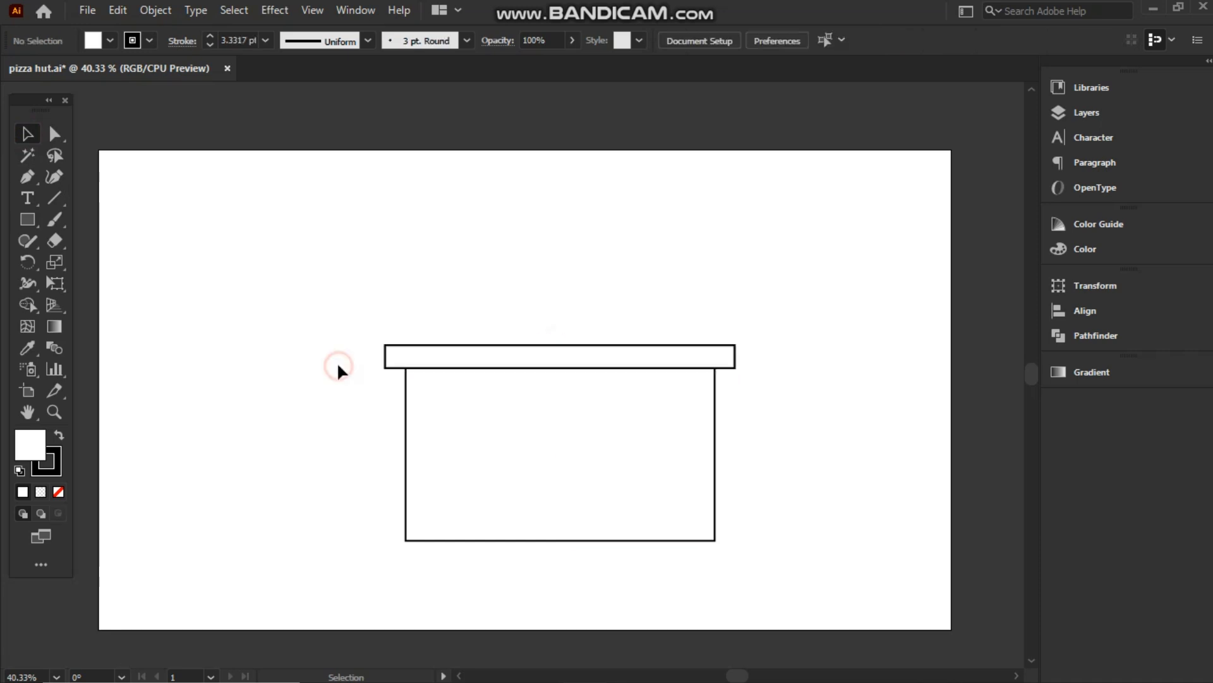
Round the corners of the countertop bar
drag(325, 319, 394, 354)
click(53, 134)
click(371, 374)
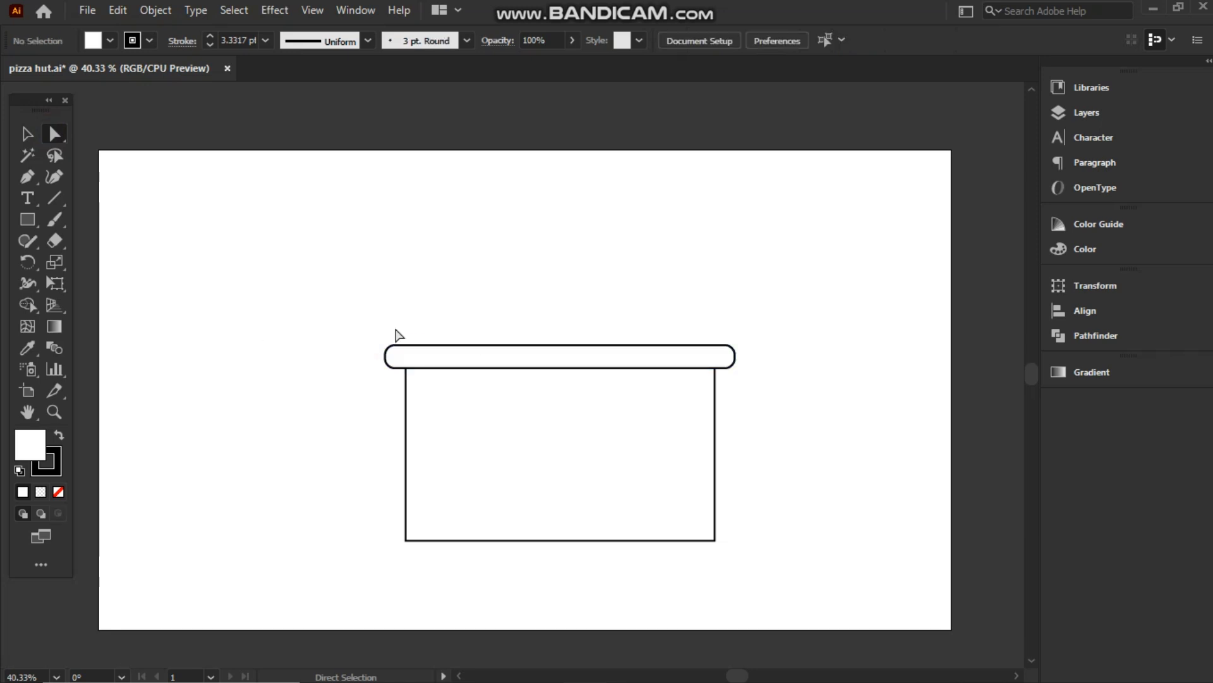
Draw a tall narrow post standing on the countertop bar's left side and place a copy of it on the right side
key(m)
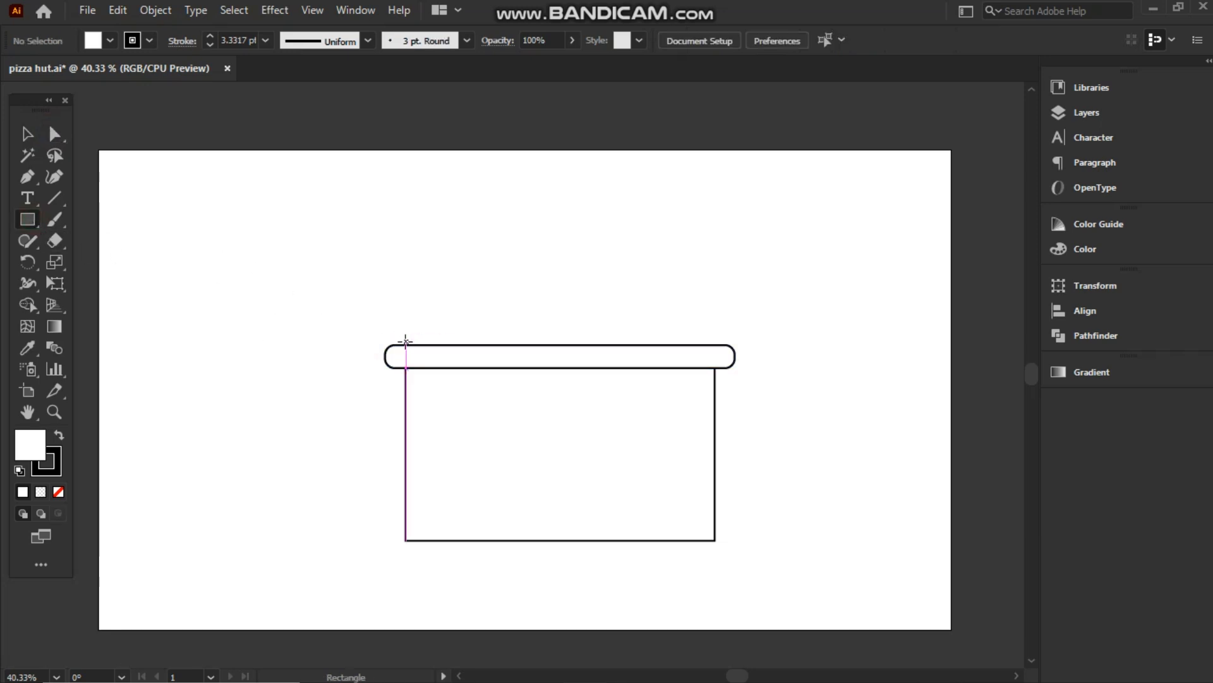
drag(405, 342, 446, 235)
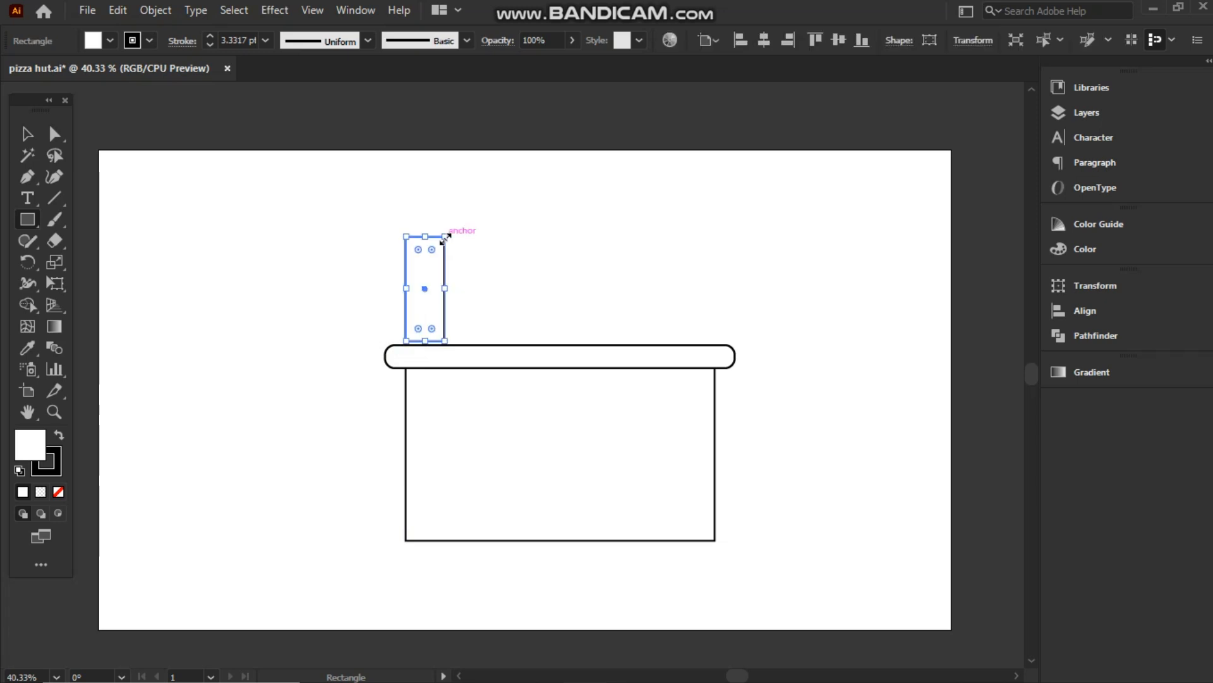
key(v)
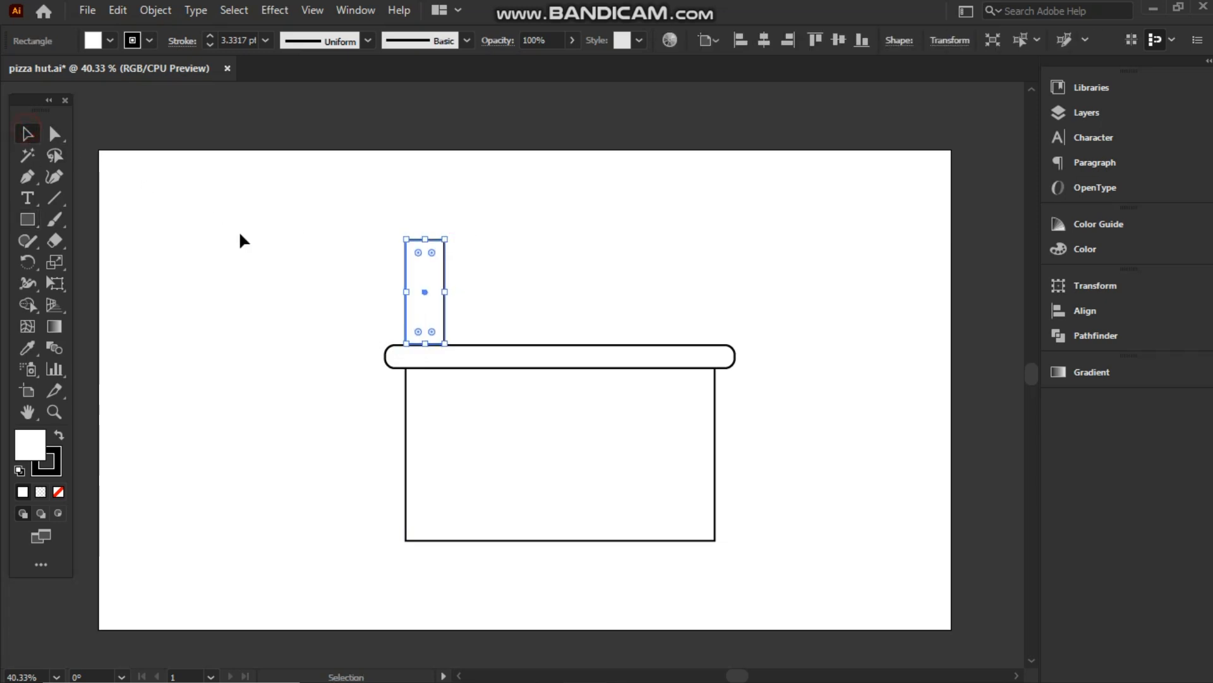
click(237, 230)
drag(425, 303, 711, 316)
click(215, 351)
Place a copy of the rounded countertop bar above the posts as a roof bar, widening it at both ends and fully rounding its ends
click(542, 366)
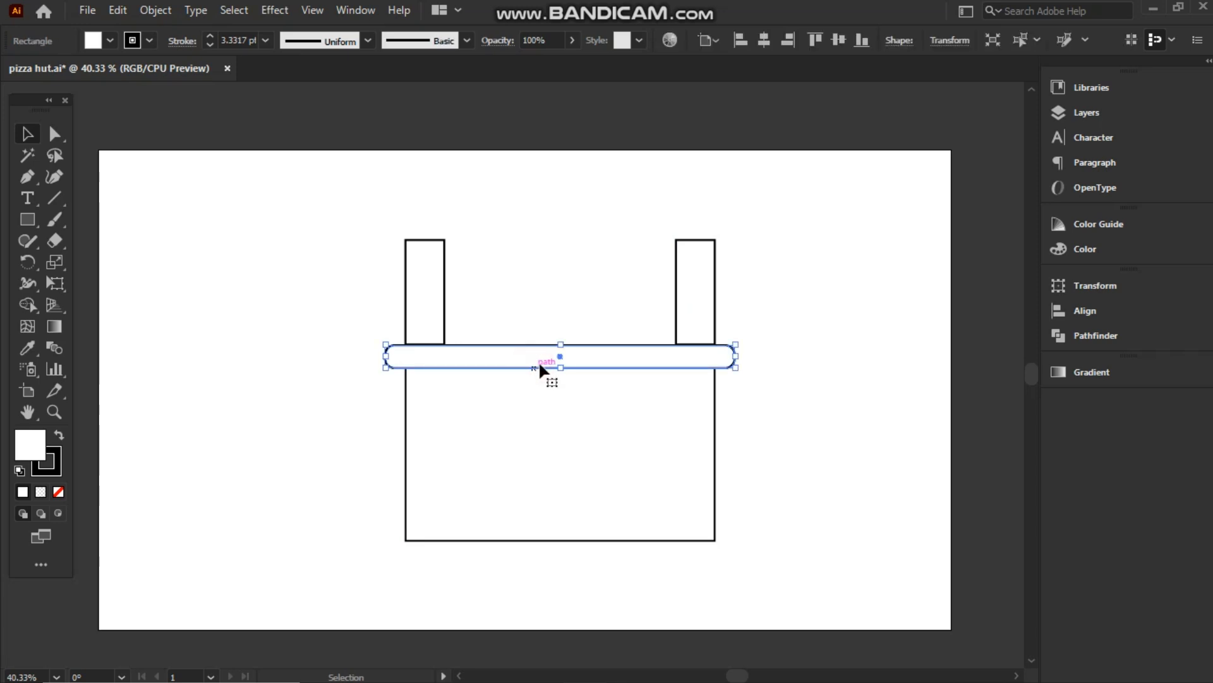
drag(559, 349, 545, 185)
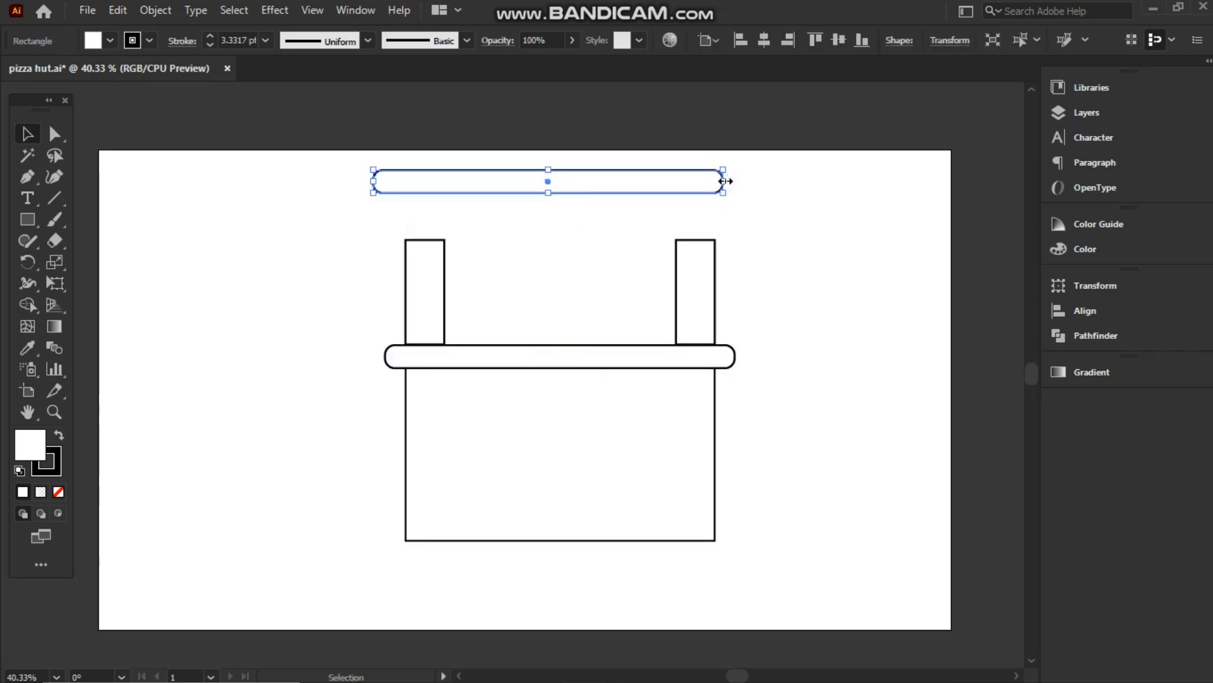
drag(725, 181, 773, 184)
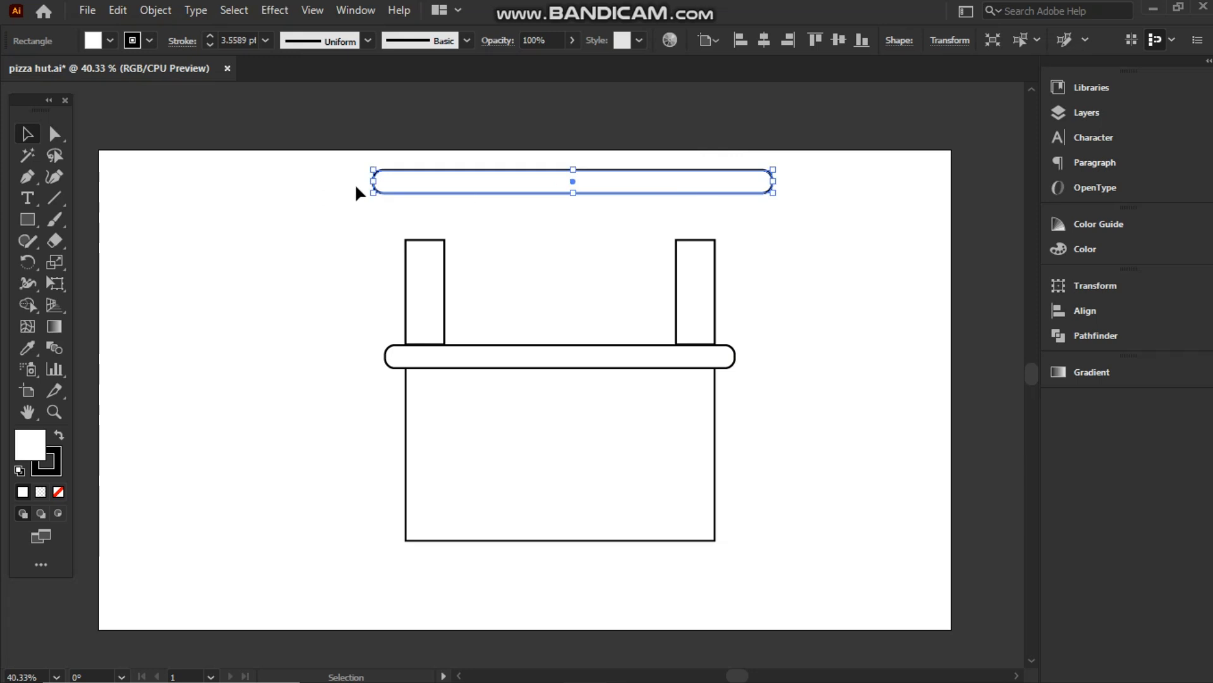
drag(373, 181, 339, 181)
drag(548, 181, 560, 179)
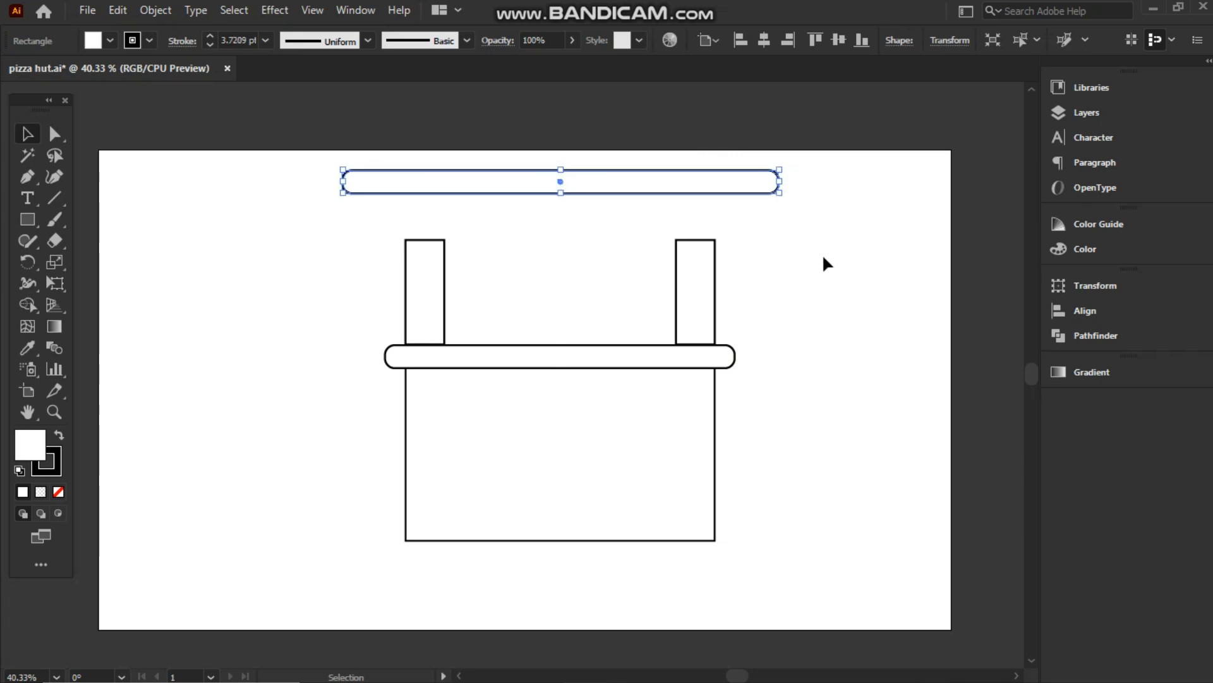
drag(780, 181, 770, 182)
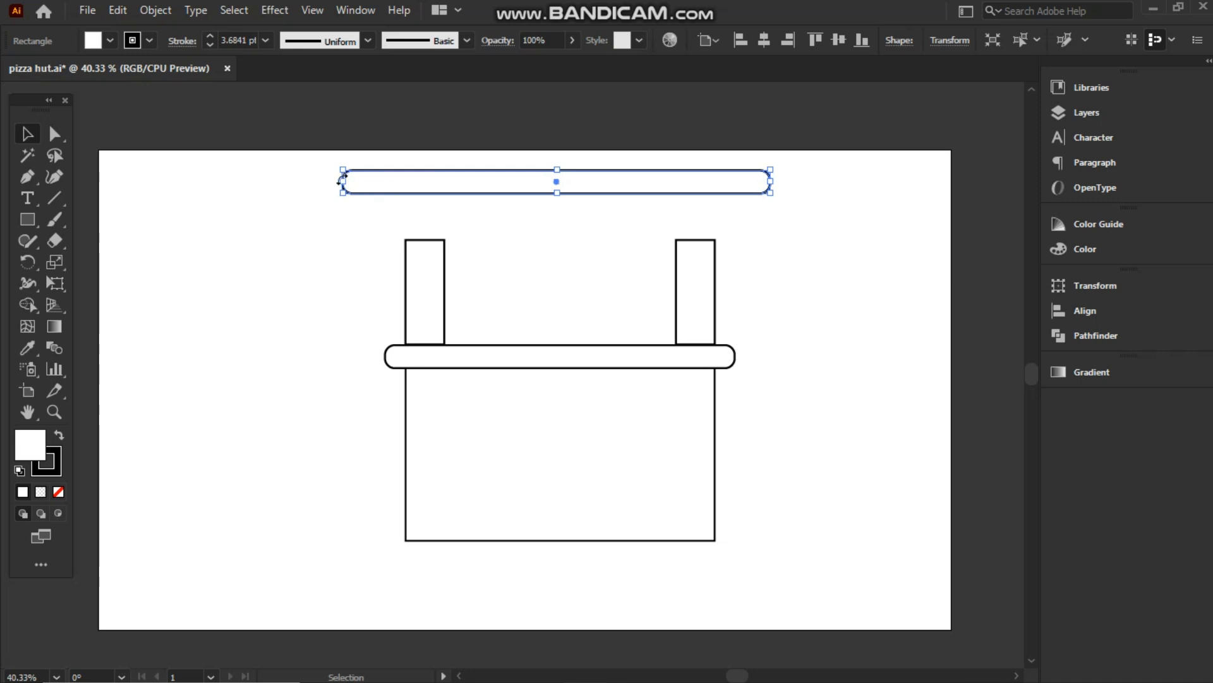
drag(342, 181, 348, 181)
drag(559, 175, 561, 184)
click(58, 134)
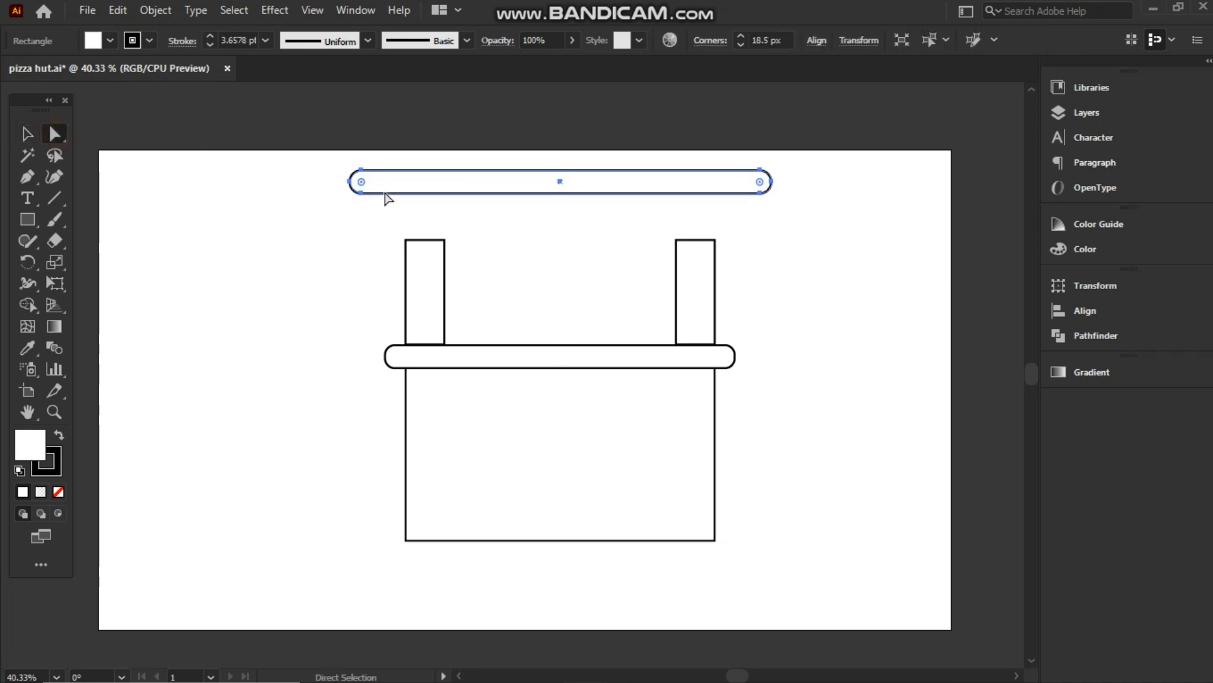
Make the countertop bar slightly thinner and lower both posts until they rest on it
click(28, 133)
click(555, 355)
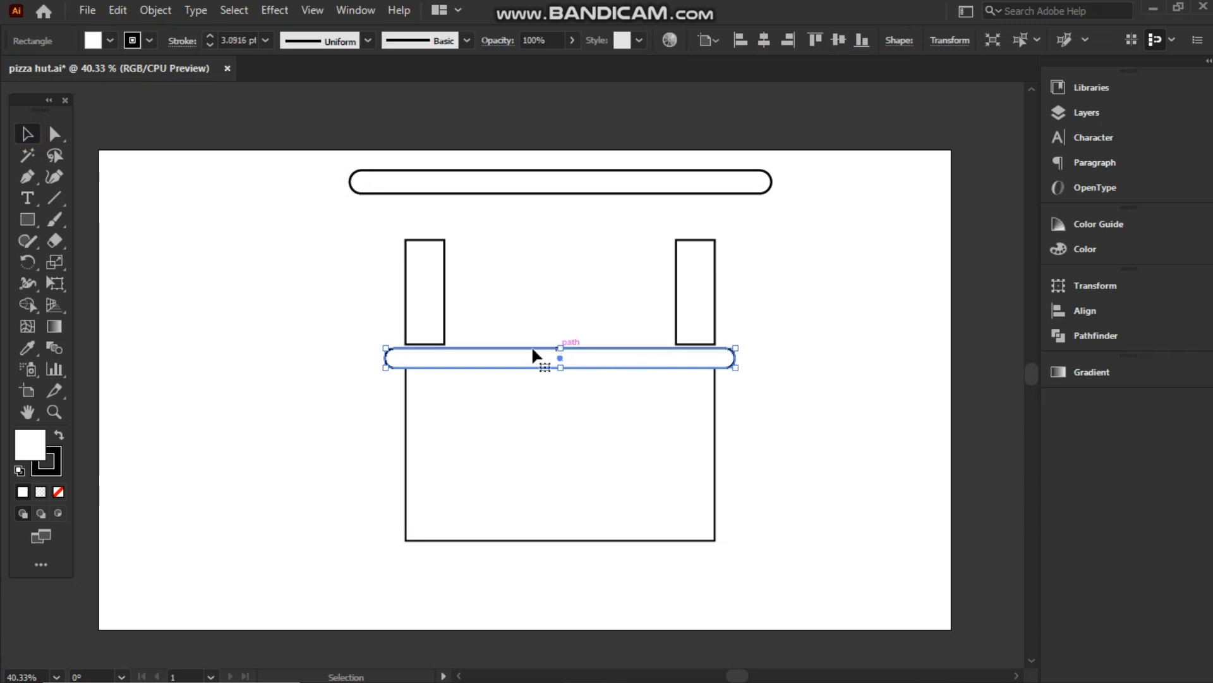
drag(353, 285, 748, 294)
key(Down)
key(Down)
key(Down)
click(244, 293)
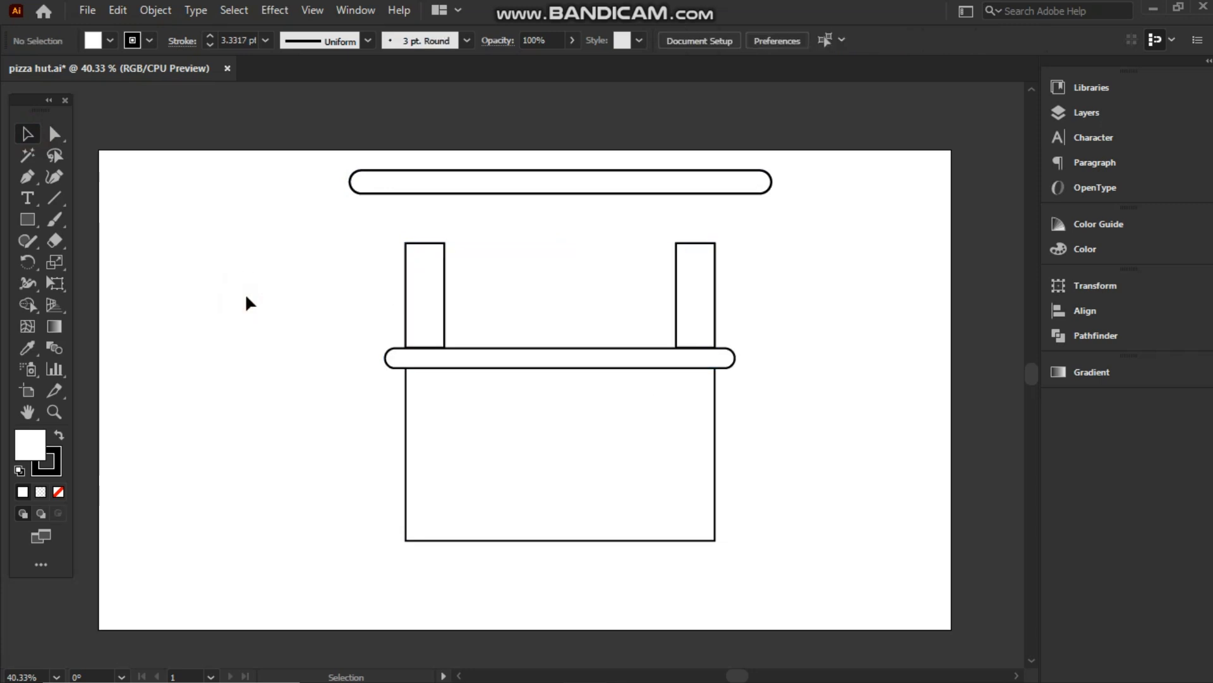
Draw a rectangular awning strip hanging below the roof bar's left end and place a copy directly beside it
click(27, 220)
drag(373, 193, 417, 302)
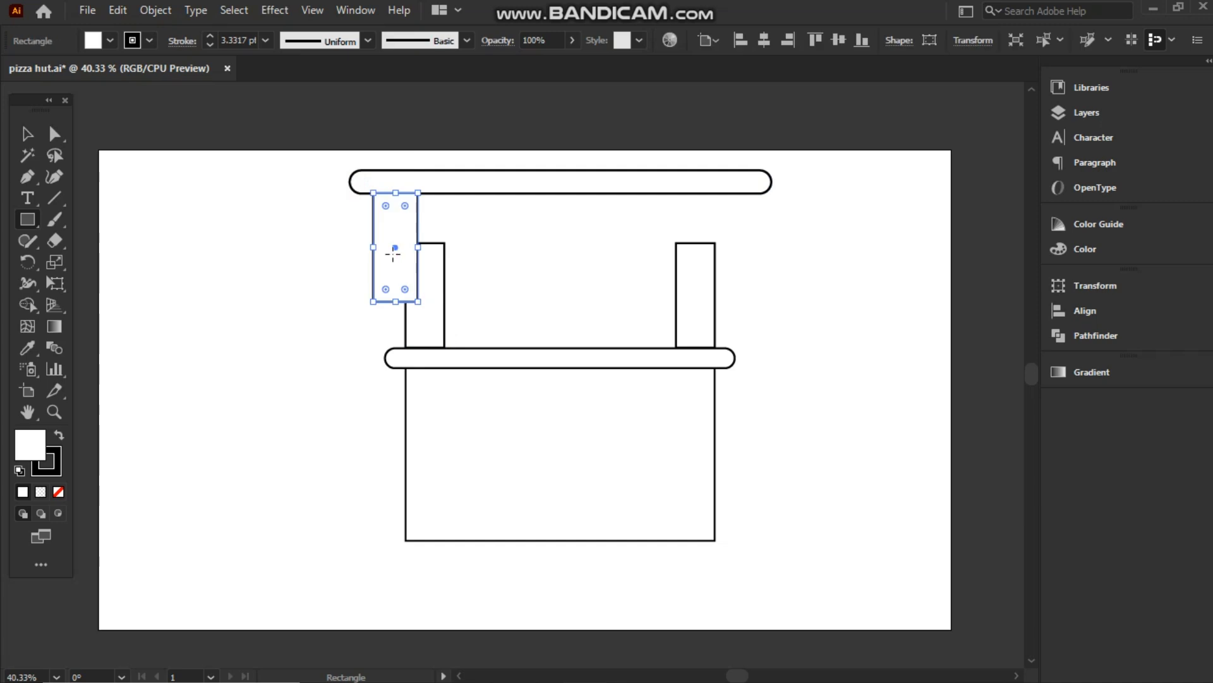
drag(393, 247, 433, 269)
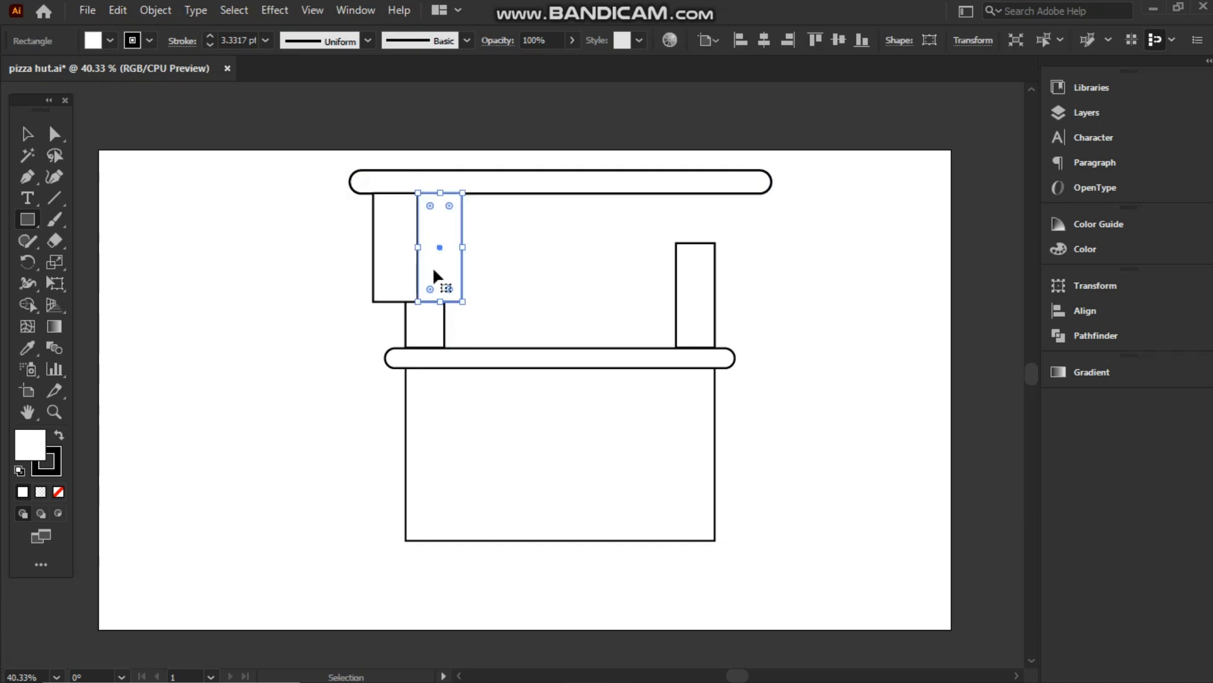
Repeat the strip duplication to form a row of nine adjoining awning strips under the roof bar
key(ctrl+d)
key(ctrl+d)
key(ctrl+d)
key(ctrl+d)
key(ctrl+d)
key(ctrl+d)
key(ctrl+d)
key(v)
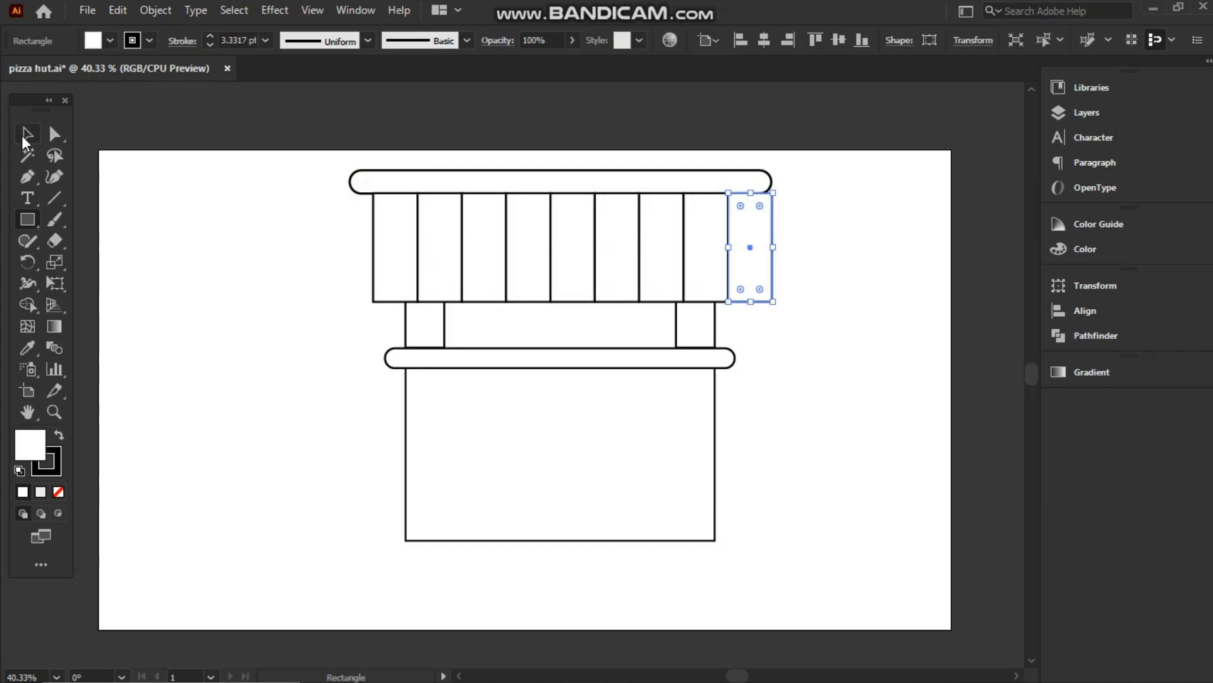
drag(754, 270, 765, 254)
click(806, 259)
Move the counter body, countertop bar and both posts down, clear of the awning strips
drag(328, 365, 698, 460)
drag(294, 327, 689, 459)
drag(593, 450, 603, 575)
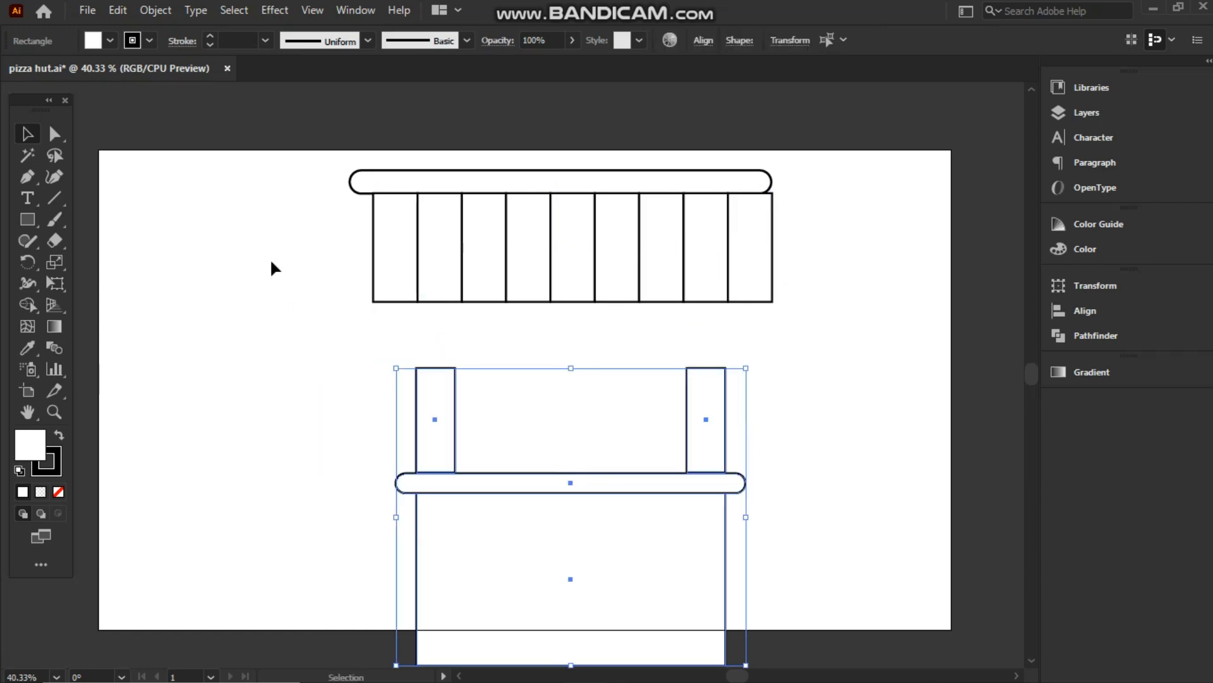
Narrow the row of awning strips to fit within the roof bar and center it beneath the bar
drag(338, 263, 793, 303)
drag(774, 250, 754, 249)
click(814, 274)
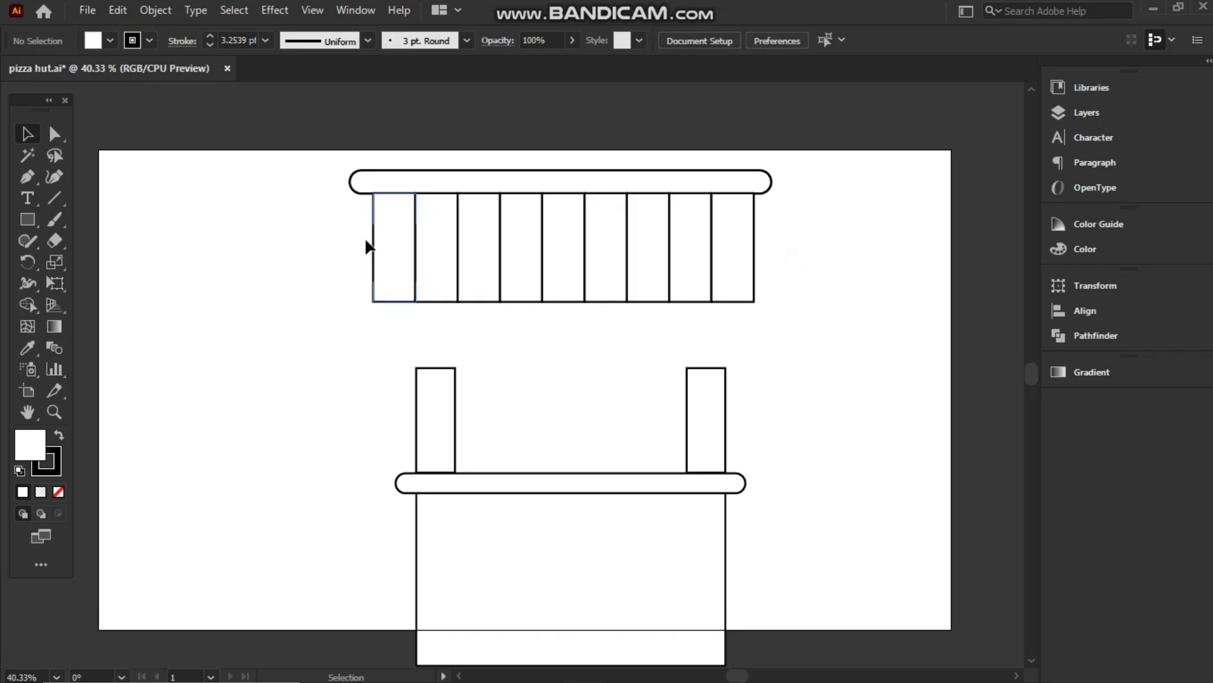
drag(347, 233, 723, 248)
drag(601, 247, 599, 247)
click(285, 238)
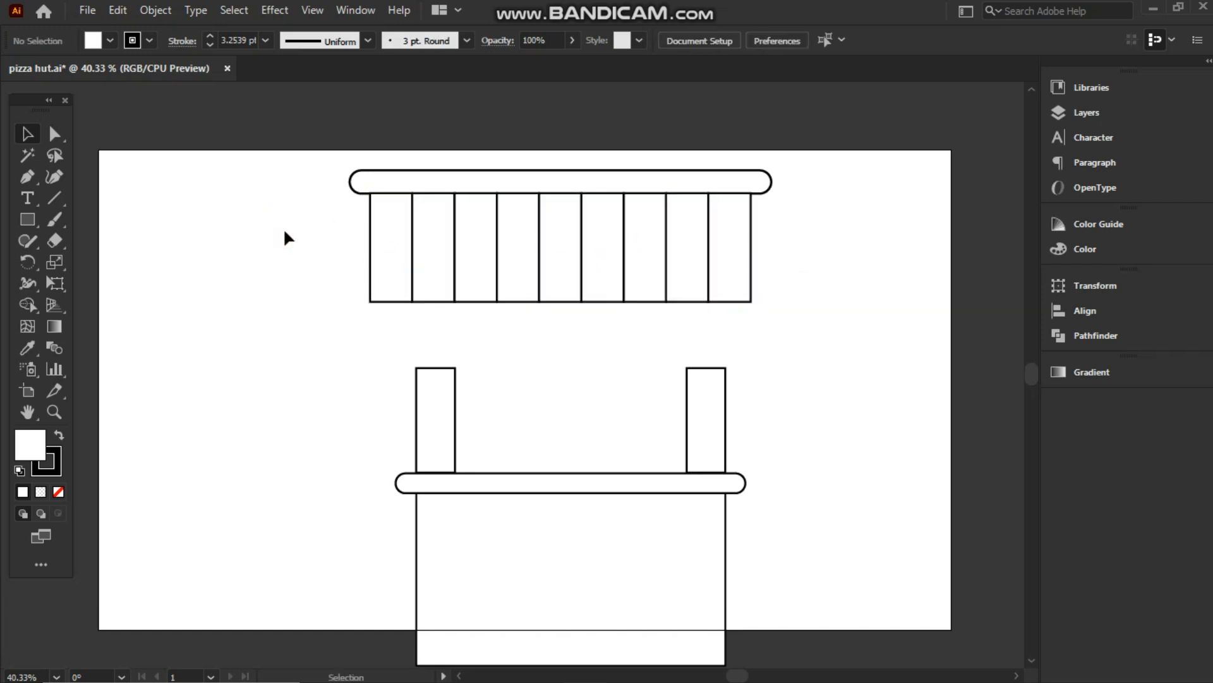
Shorten the roof bar slightly at both ends
click(452, 187)
drag(772, 182, 769, 183)
drag(350, 182, 355, 182)
click(317, 188)
Fully round the bottom corners of all nine awning strips into scallops
drag(58, 138, 307, 215)
click(59, 138)
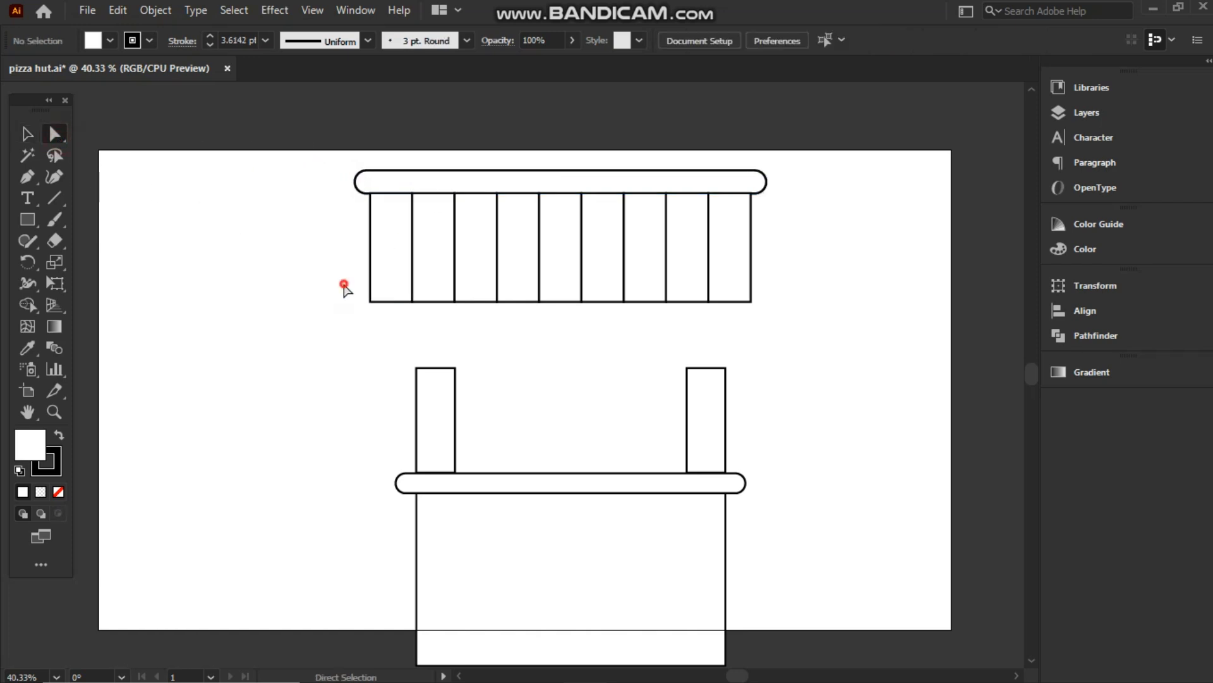
drag(344, 285, 777, 320)
drag(548, 289, 540, 238)
Move the roof bar and awning strips together down over the tops of the posts, centered on the counter
click(30, 138)
mouse_move(321, 165)
mouse_down()
mouse_move(660, 321)
mouse_move(816, 319)
mouse_up()
drag(564, 192, 572, 289)
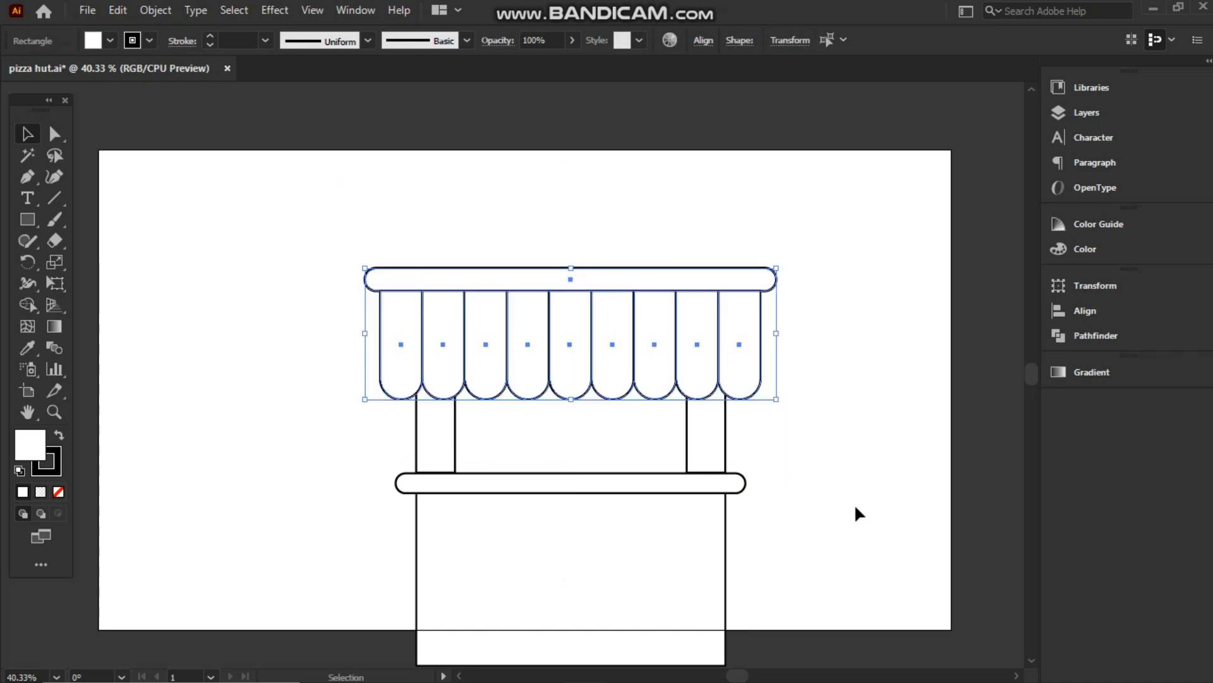
drag(568, 341, 567, 331)
click(828, 445)
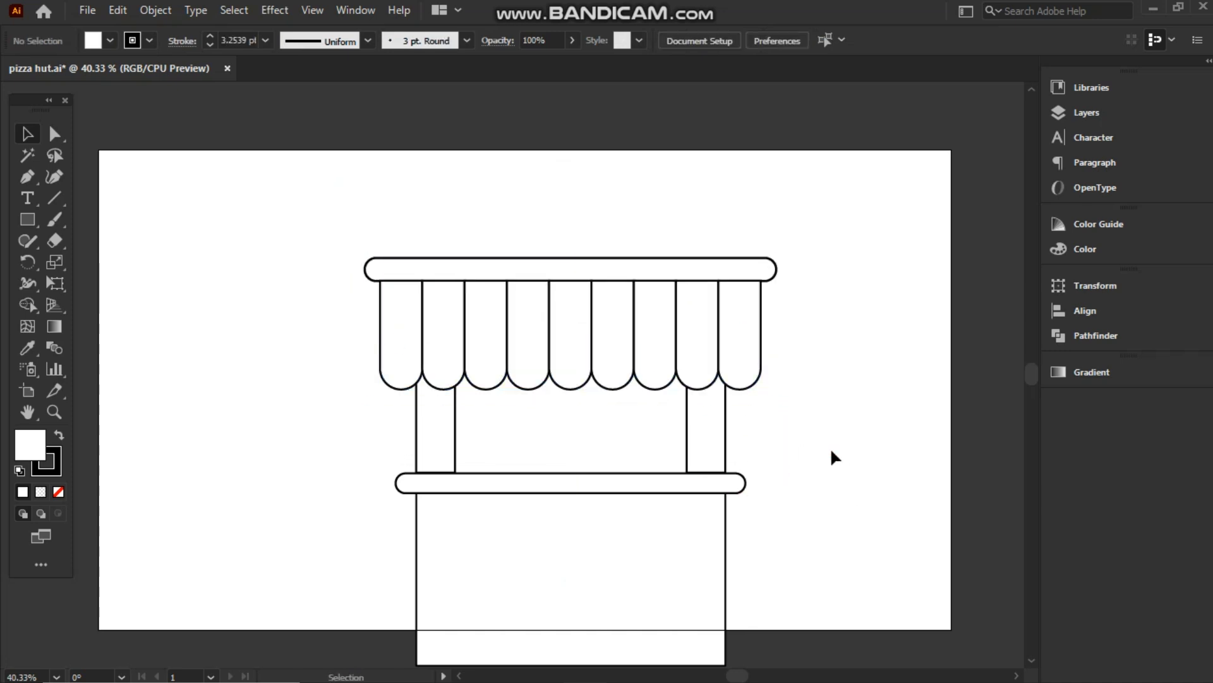
Set up two small matching rectangular sign supports above the roof bar by copying one to the right
drag(480, 228, 649, 238)
key(v)
key(m)
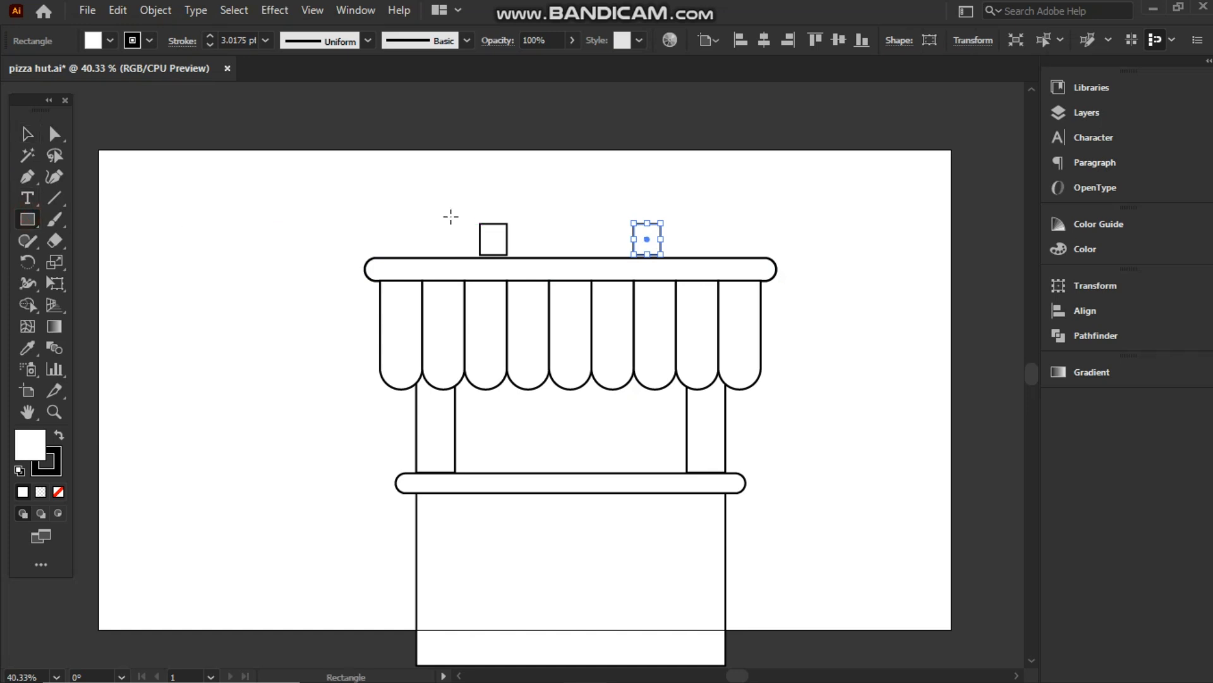
Draw a wide sign board rectangle on top of the two supports and lower the sign assembly onto the roof bar
mouse_move(423, 167)
mouse_down()
mouse_move(606, 230)
mouse_move(699, 222)
mouse_up()
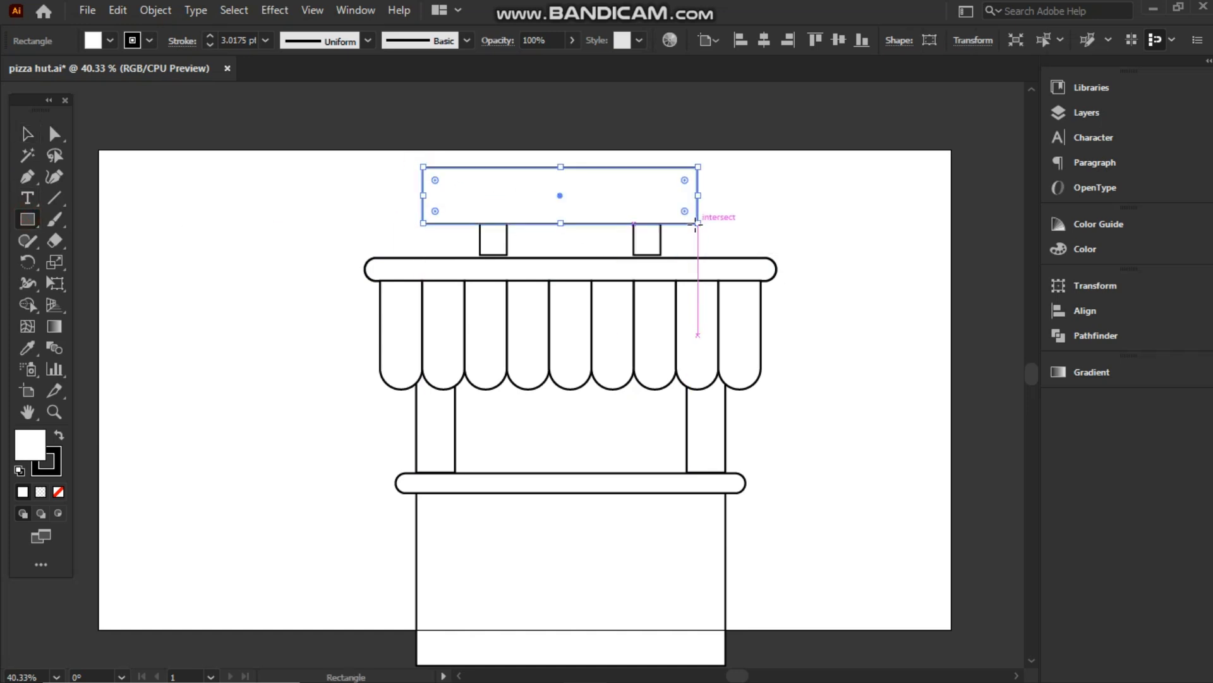
click(26, 134)
drag(378, 170, 726, 240)
drag(561, 196, 561, 169)
click(417, 204)
Narrow the sign board from both ends and center it over the roof bar
click(424, 196)
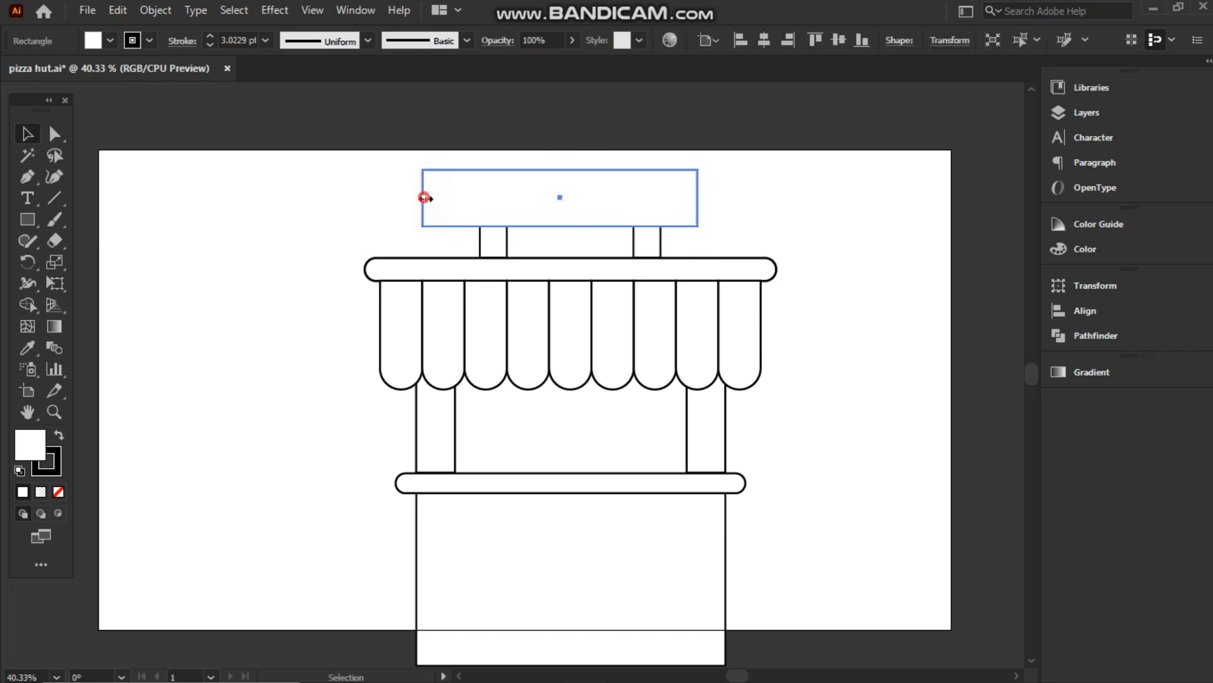
drag(423, 197, 444, 197)
drag(698, 197, 687, 197)
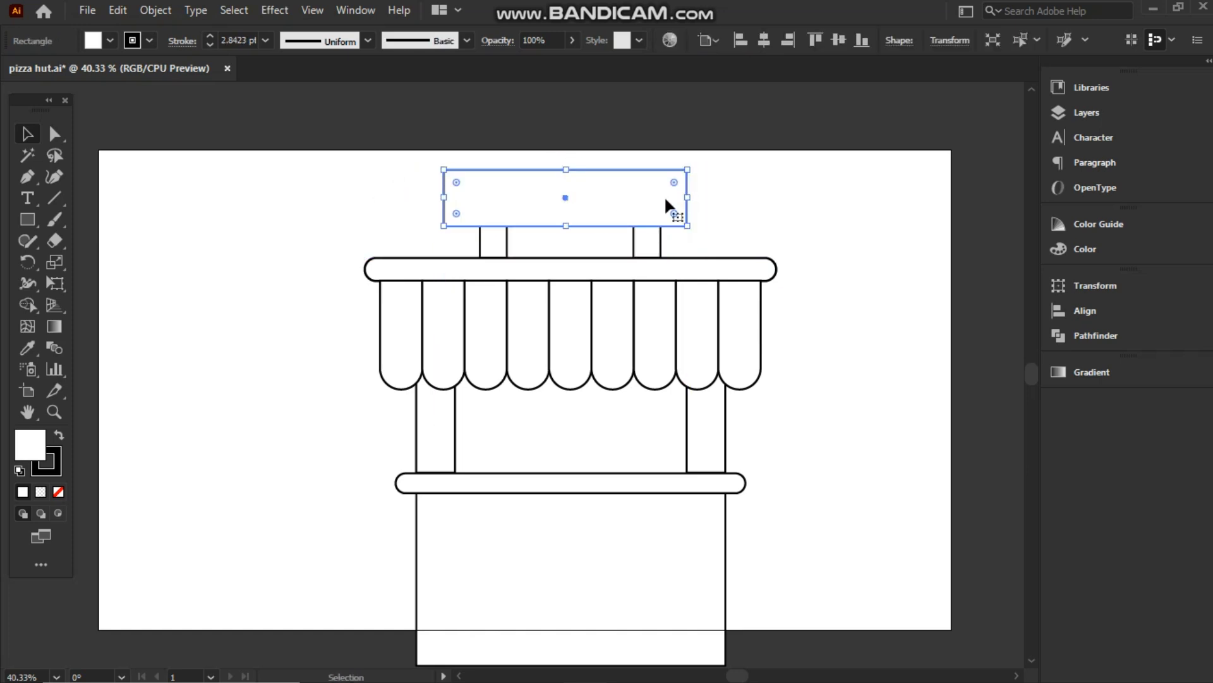
drag(561, 198, 564, 198)
Round the sign board's corners and add an inner outline with Offset Path at -10 px and Miter joins
drag(461, 183, 465, 187)
click(388, 188)
click(455, 190)
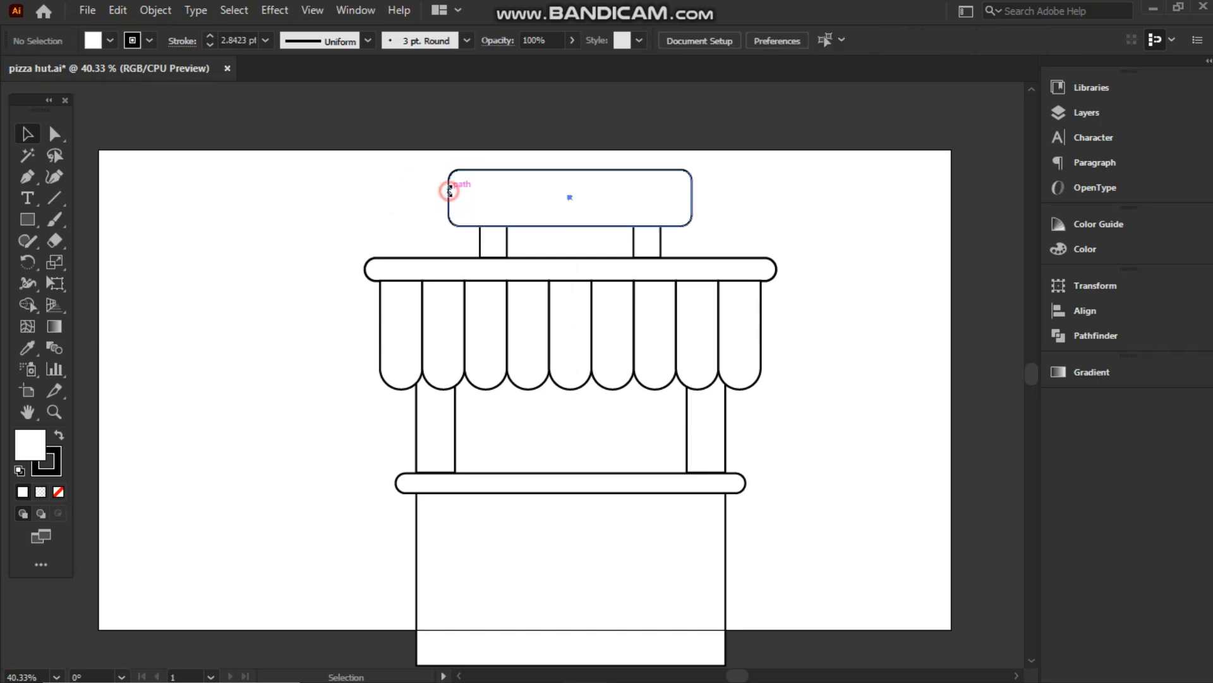
click(155, 10)
mouse_move(251, 427)
click(476, 496)
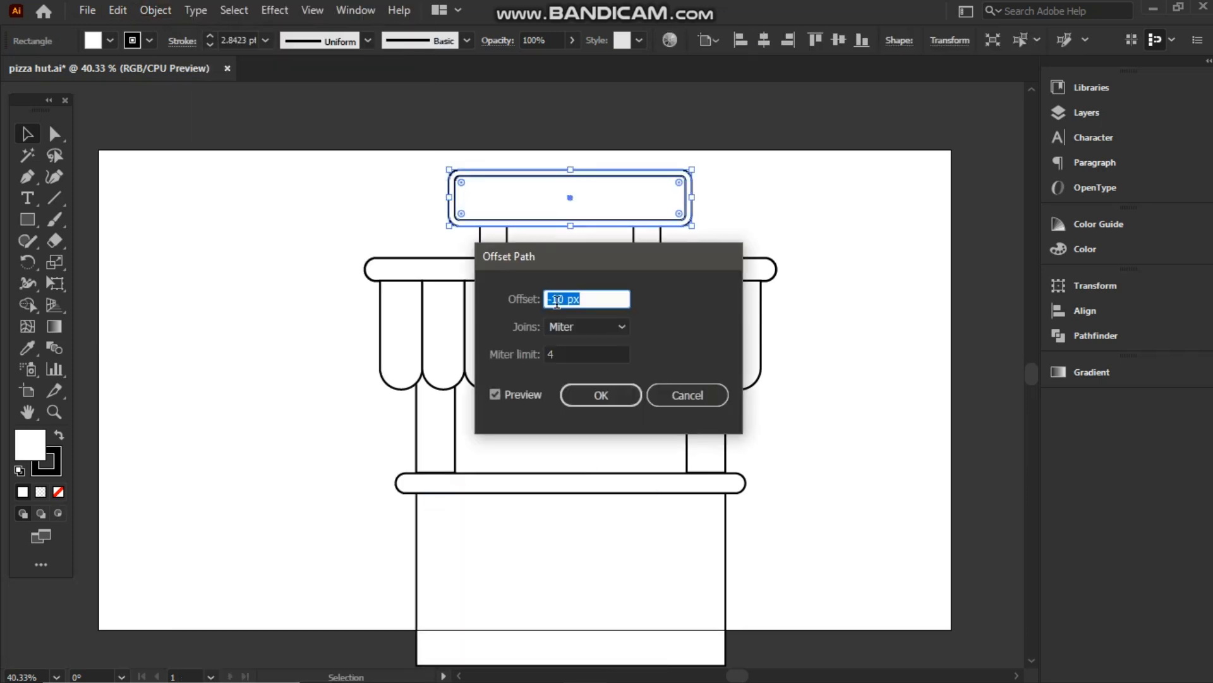
click(598, 396)
click(327, 169)
Scale the whole stall down to fit inside the artboard and position it near the middle
mouse_move(339, 147)
mouse_down()
mouse_move(813, 549)
mouse_move(828, 632)
mouse_up()
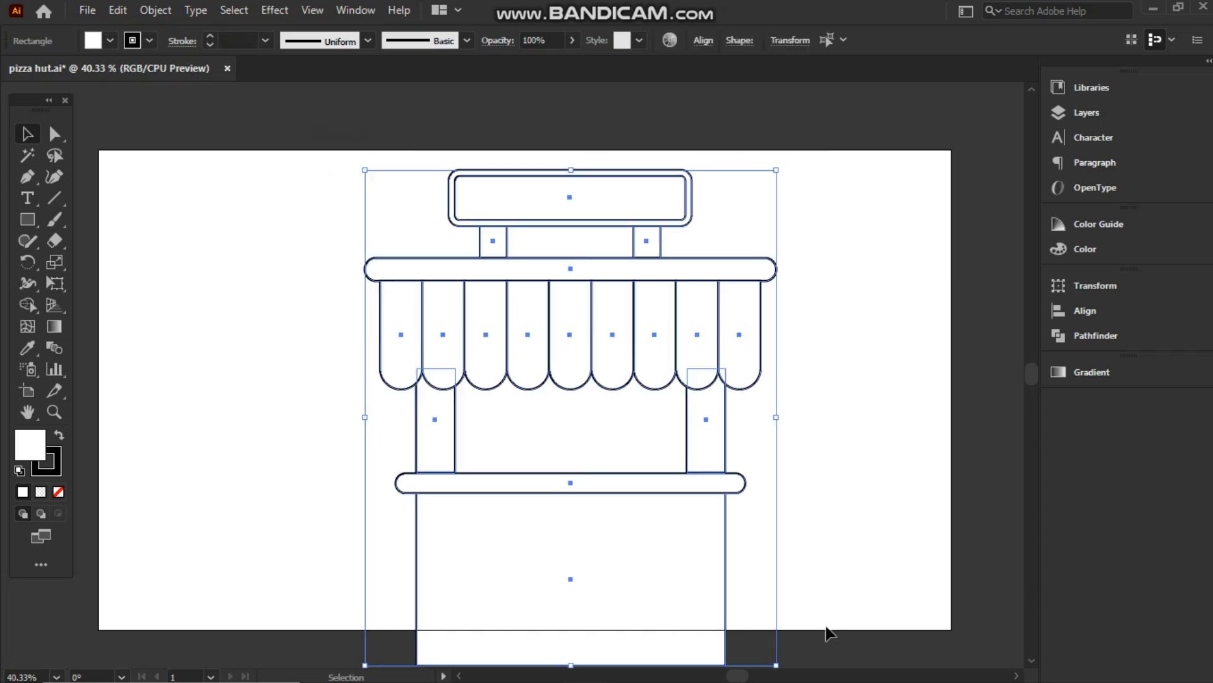
drag(776, 665, 648, 502)
drag(500, 321, 554, 337)
click(790, 393)
drag(383, 154, 778, 563)
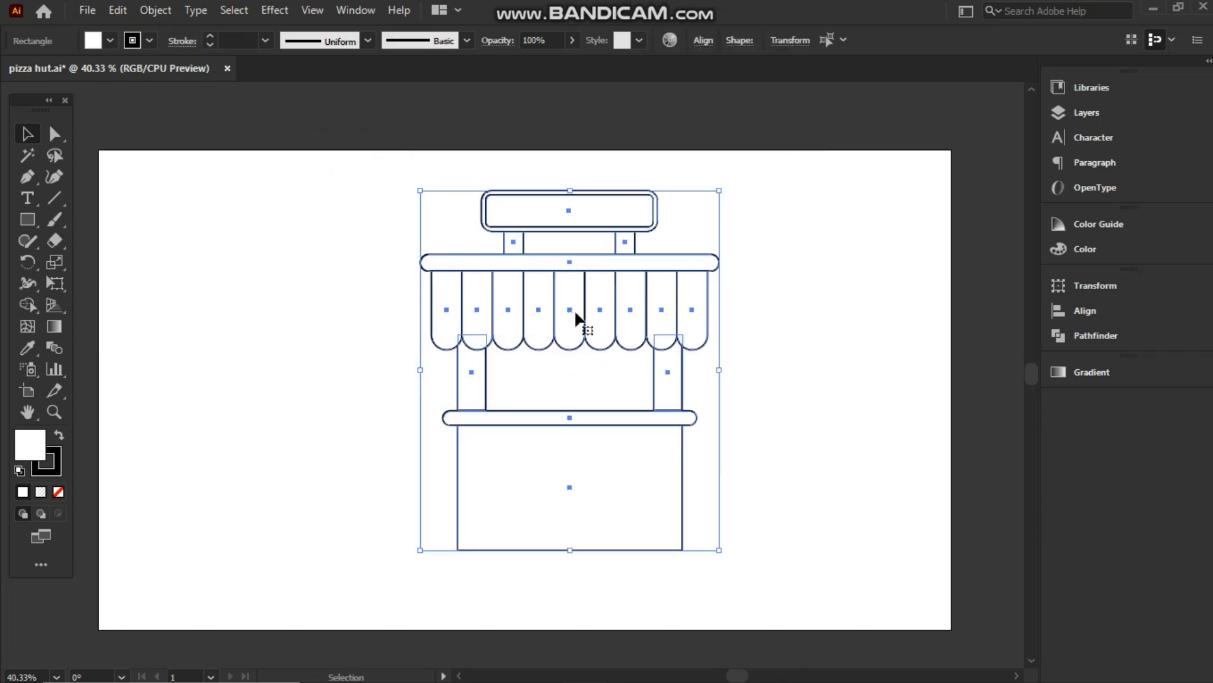
drag(577, 316, 562, 318)
click(759, 347)
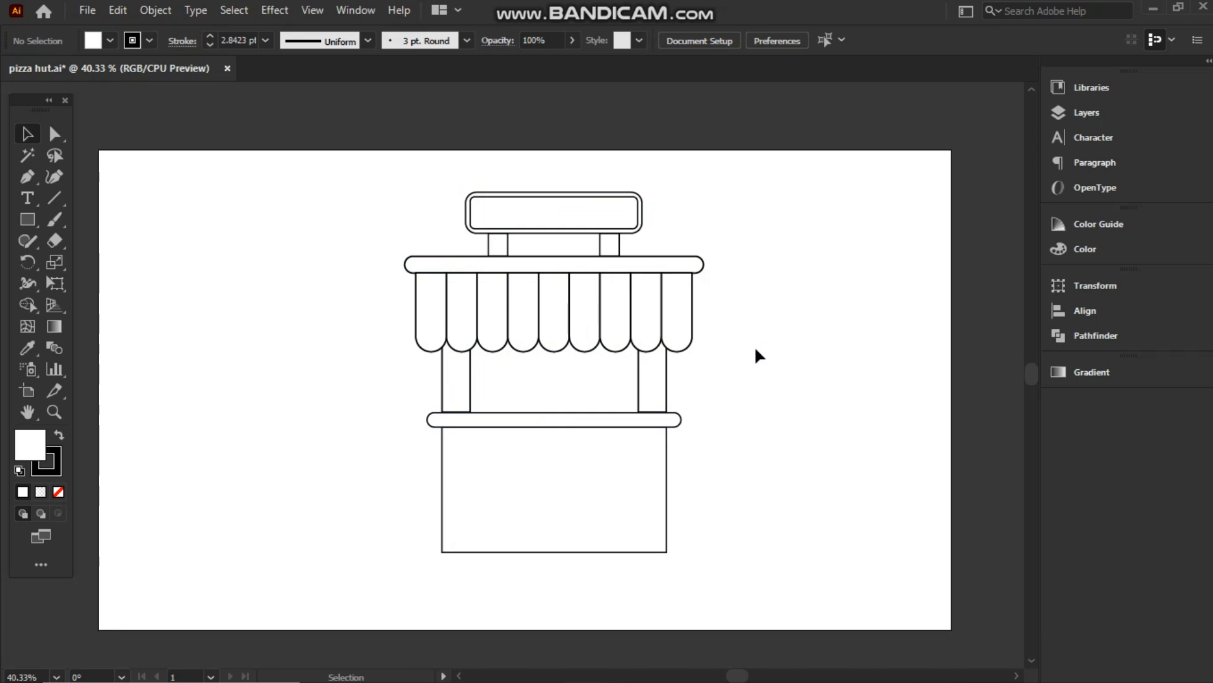
Draw a rectangle about 121 by 83 px on the empty area left of the stall and round its top corners to about 41 px
click(28, 220)
drag(184, 293, 259, 344)
click(55, 134)
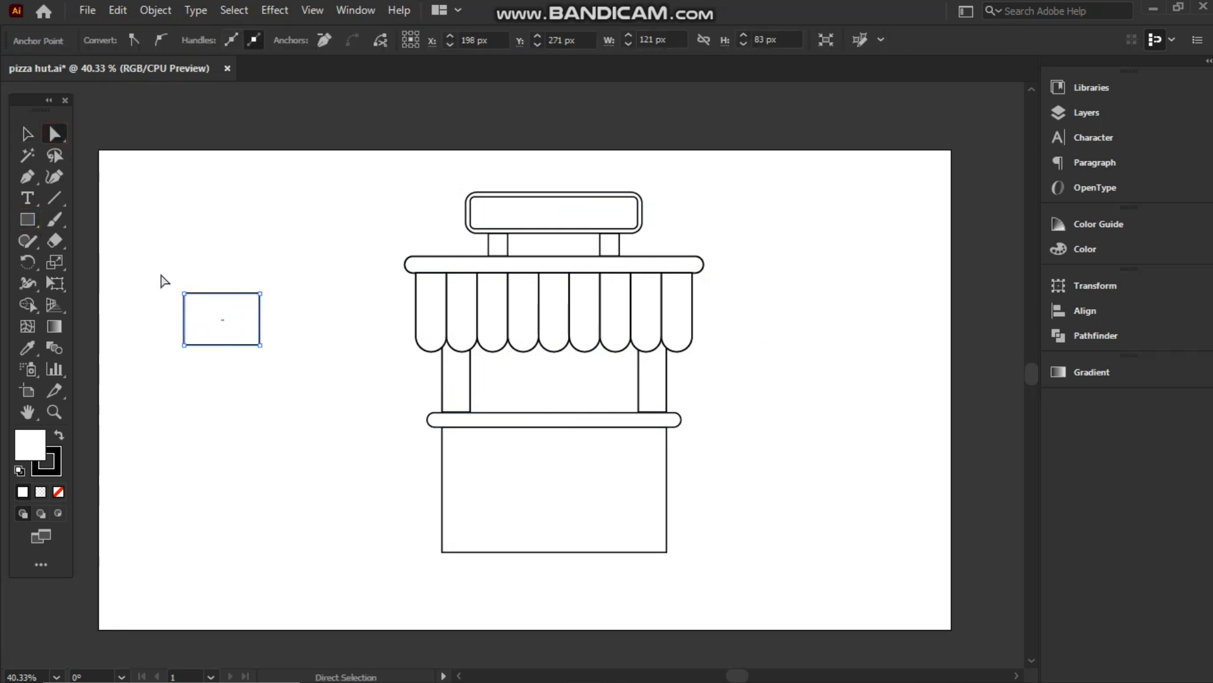
drag(163, 276, 233, 330)
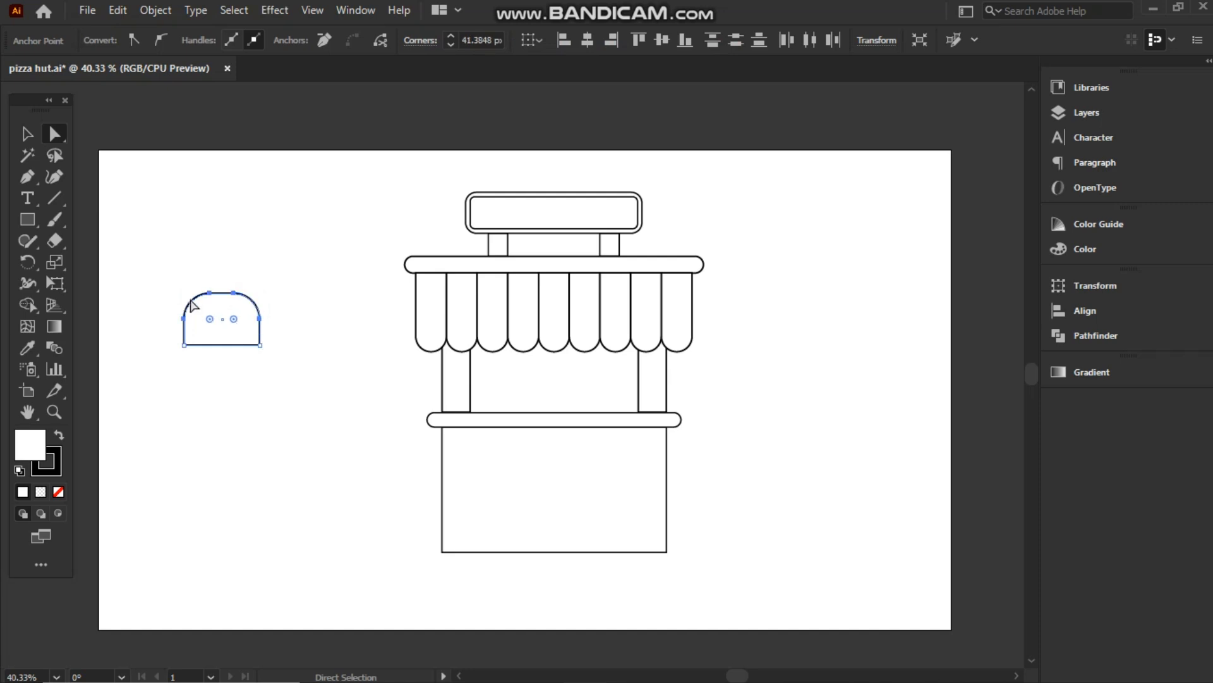
Draw a small rectangle centered on top of the round-topped shape left of the stall
key(m)
drag(205, 268, 239, 294)
key(v)
click(141, 230)
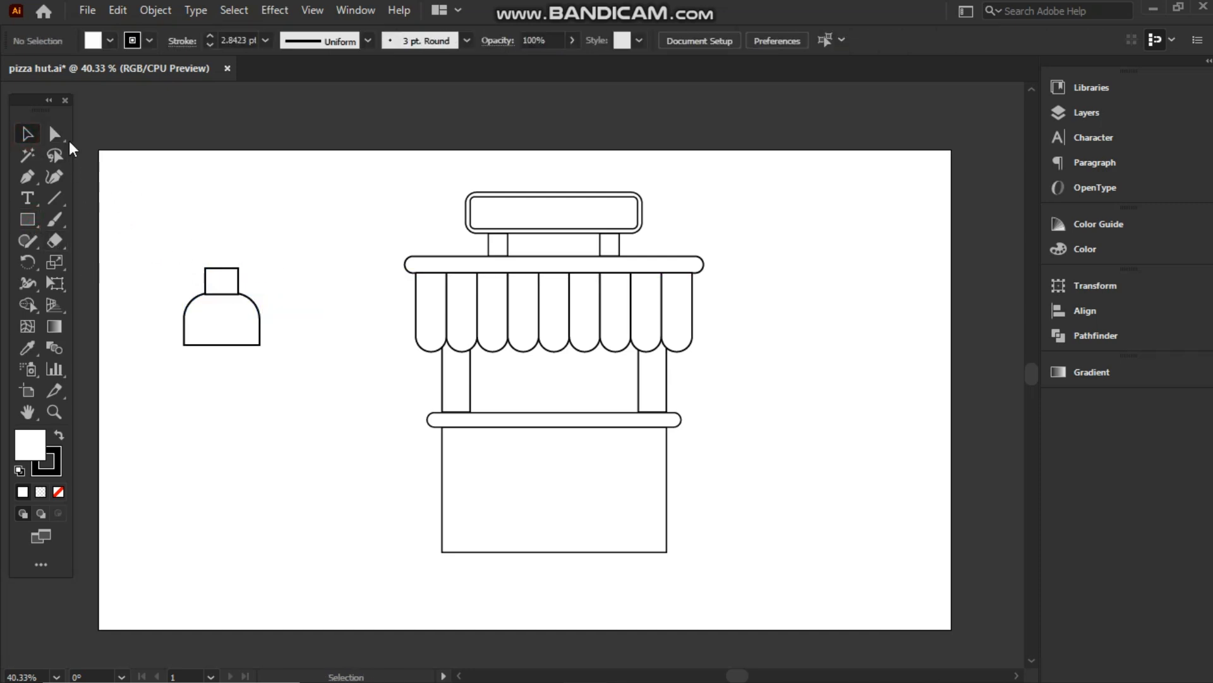
Round the top corners of the small rectangle above the round-topped shape to the maximum, forming a dome
click(55, 134)
drag(184, 260, 221, 302)
click(198, 271)
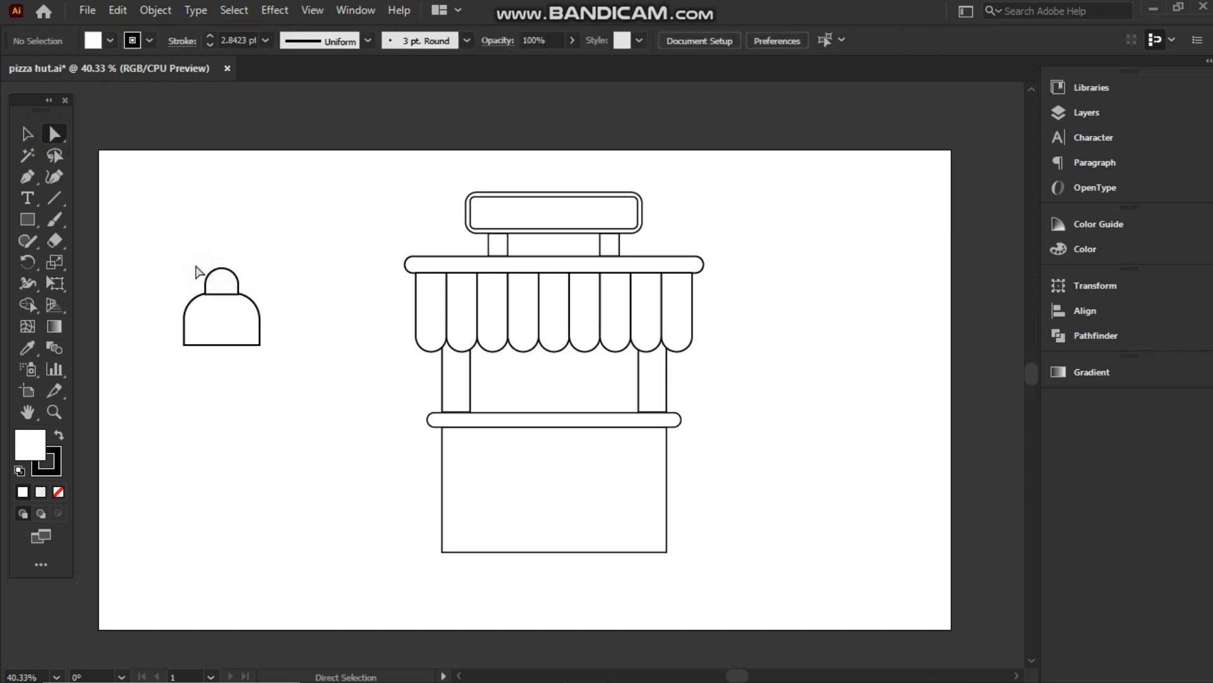
Draw an unfilled stepped lamp arm with the Pen tool, from the small dome's top up, across, down and across again toward the stall
click(94, 41)
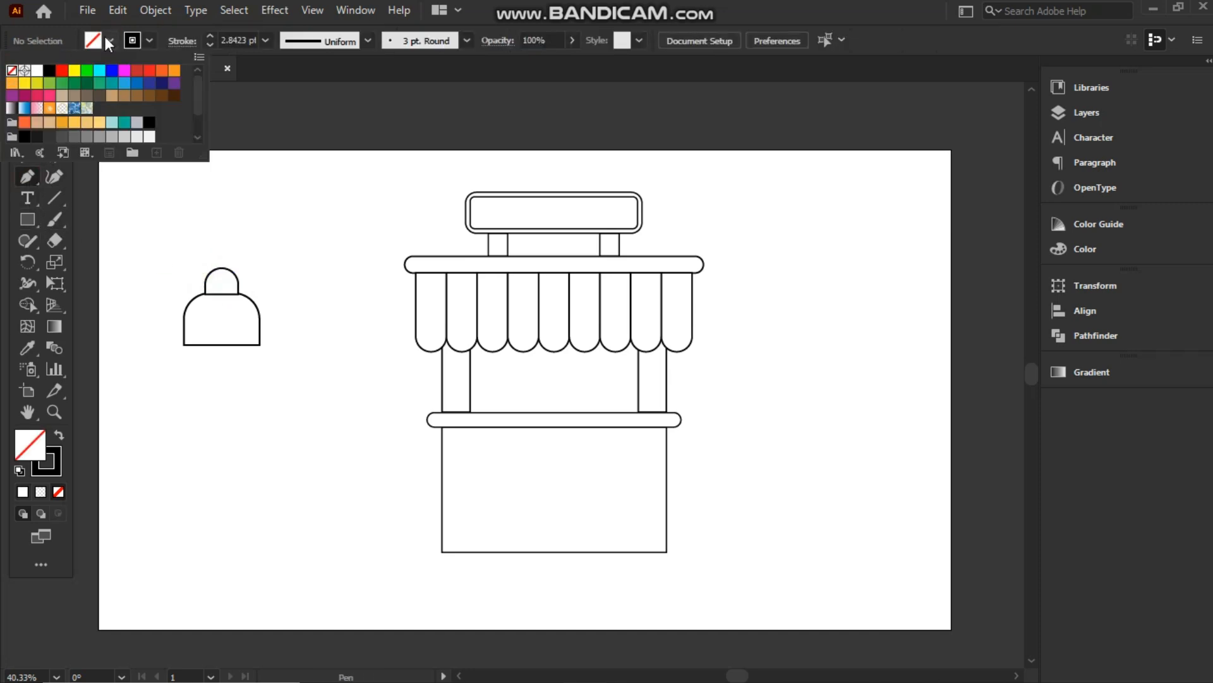
click(222, 268)
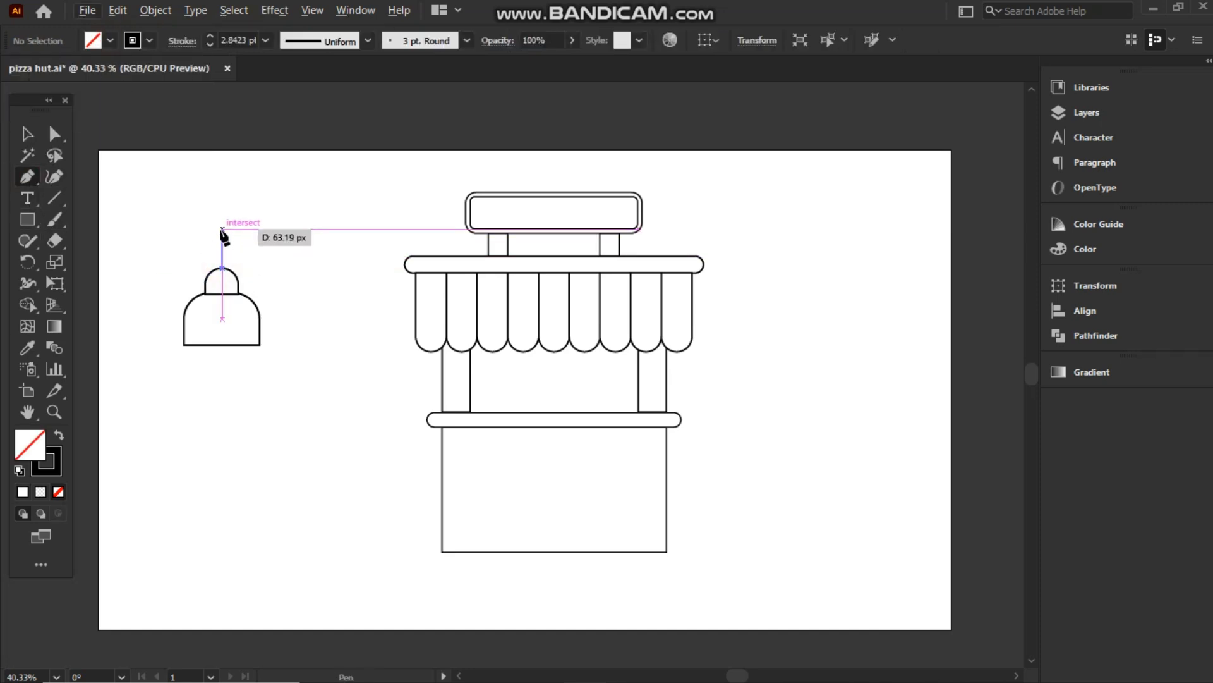
click(222, 232)
click(292, 233)
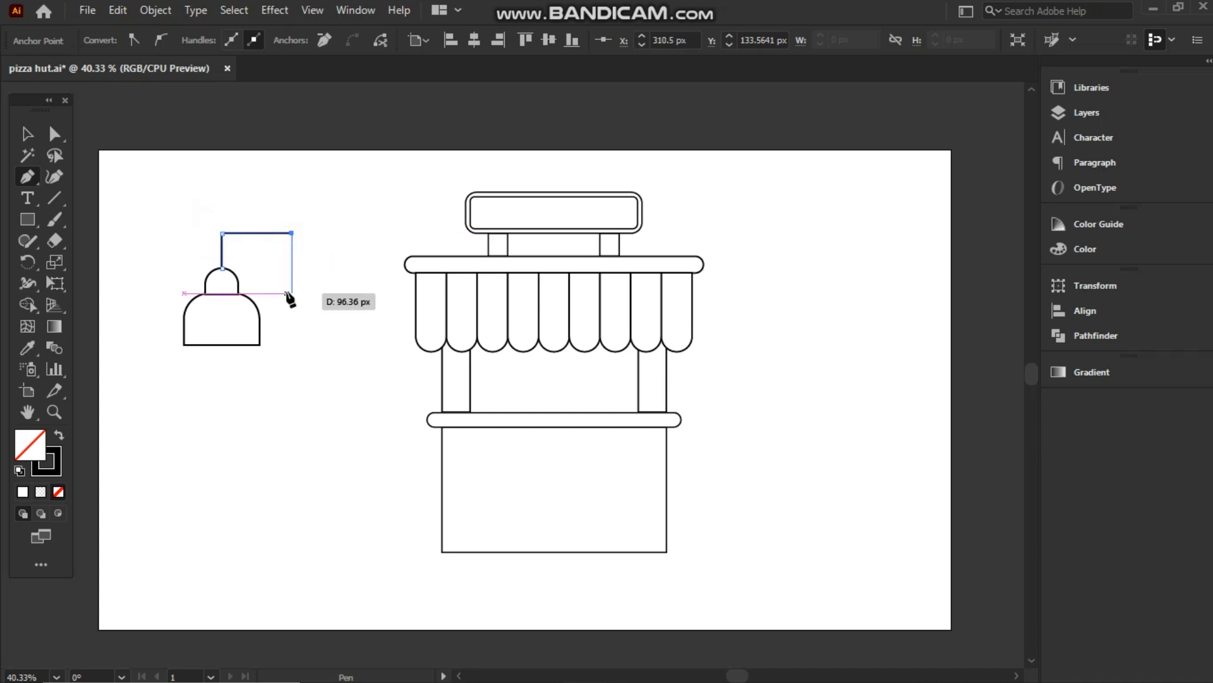
click(292, 293)
click(335, 293)
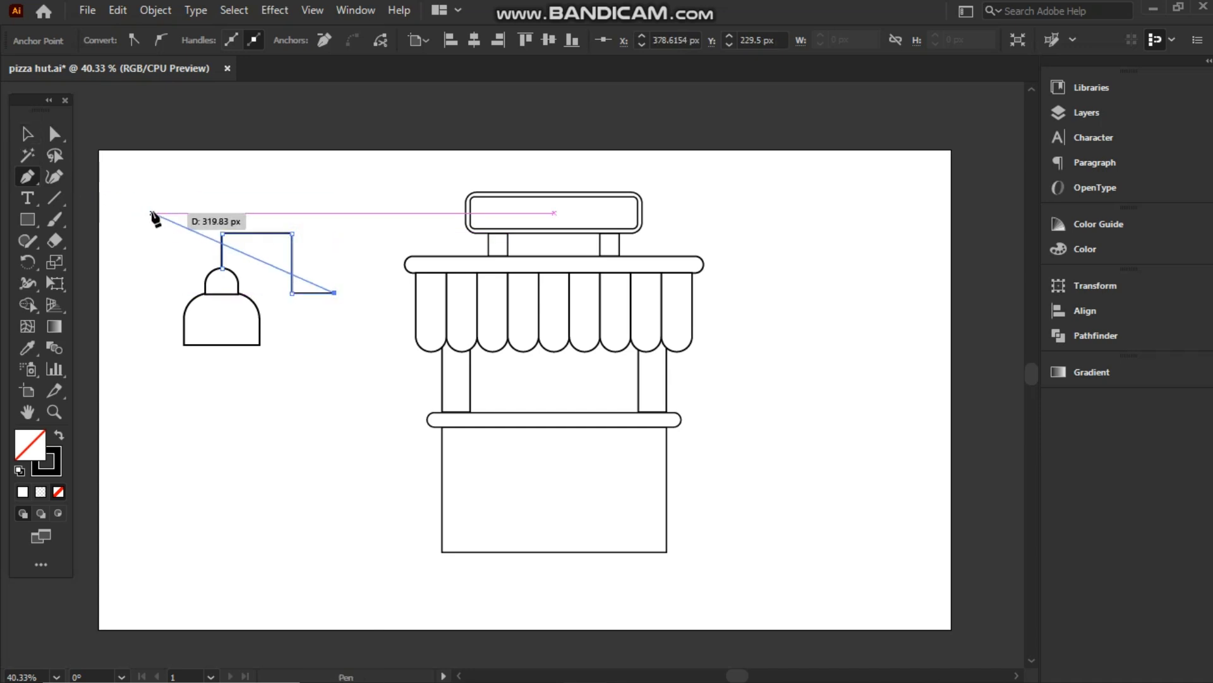
click(27, 134)
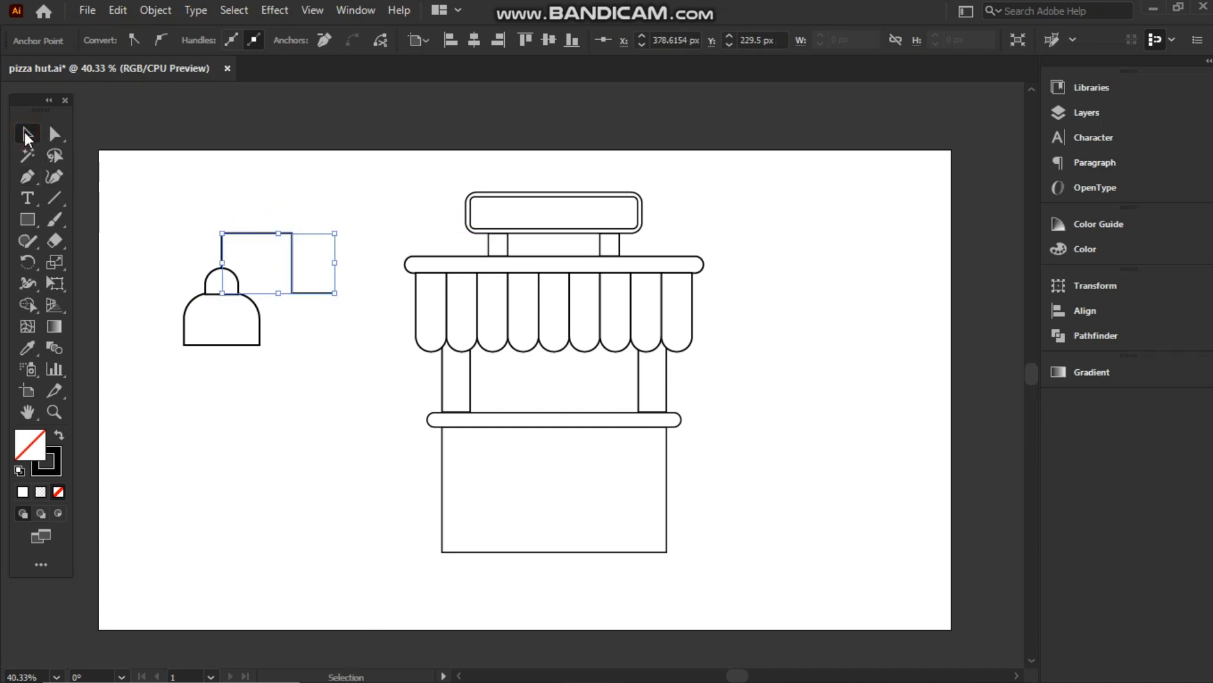
Set the lamp arm's stroke weight to 5 pt
click(255, 233)
click(265, 40)
click(269, 208)
click(231, 196)
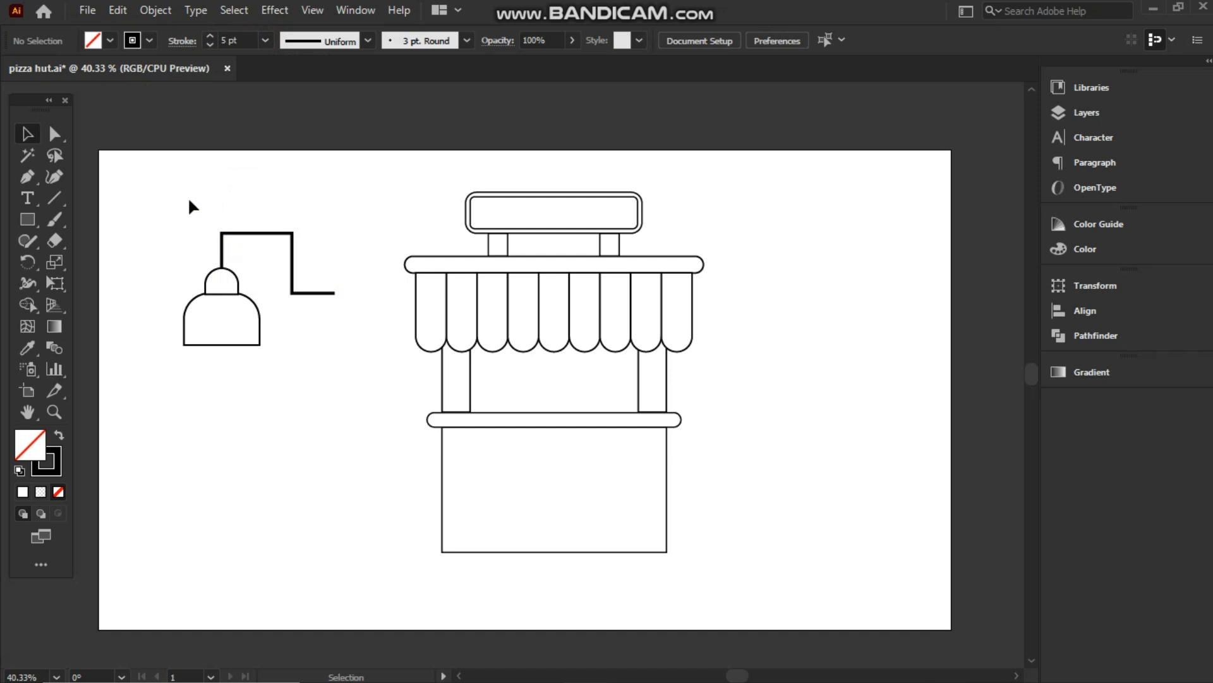
Round the lamp arm's bends into a smooth arch, with the lower bend at about 27.6 px
key(a)
drag(168, 195, 310, 282)
click(292, 293)
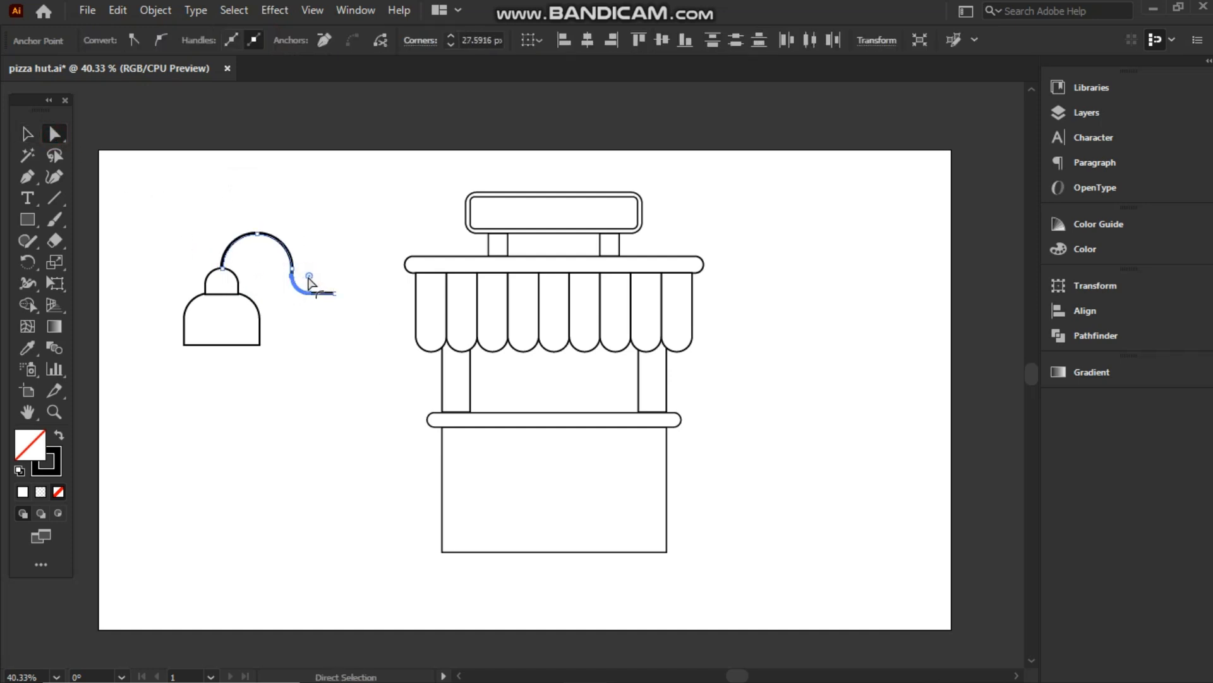
click(14, 133)
click(145, 177)
Scale the lamp with its arm down to a little over half size, undoing the copies placed beside the stall
drag(342, 363, 293, 292)
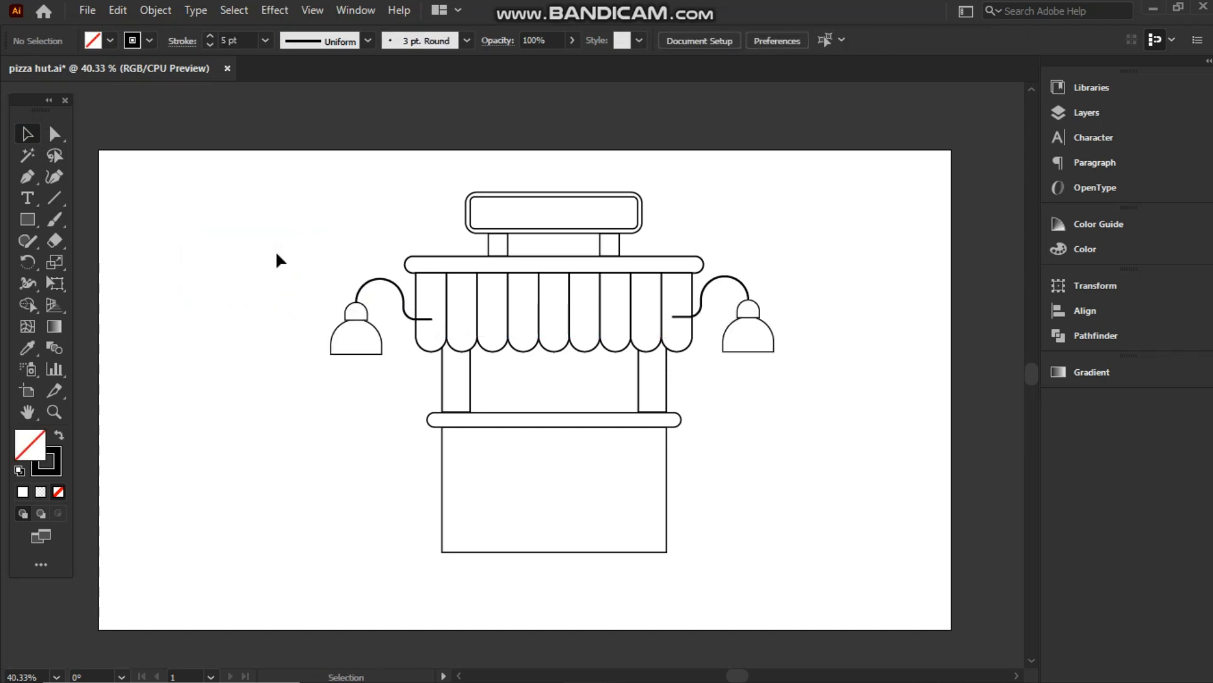
drag(277, 255, 402, 358)
key(ctrl+z)
key(ctrl+z)
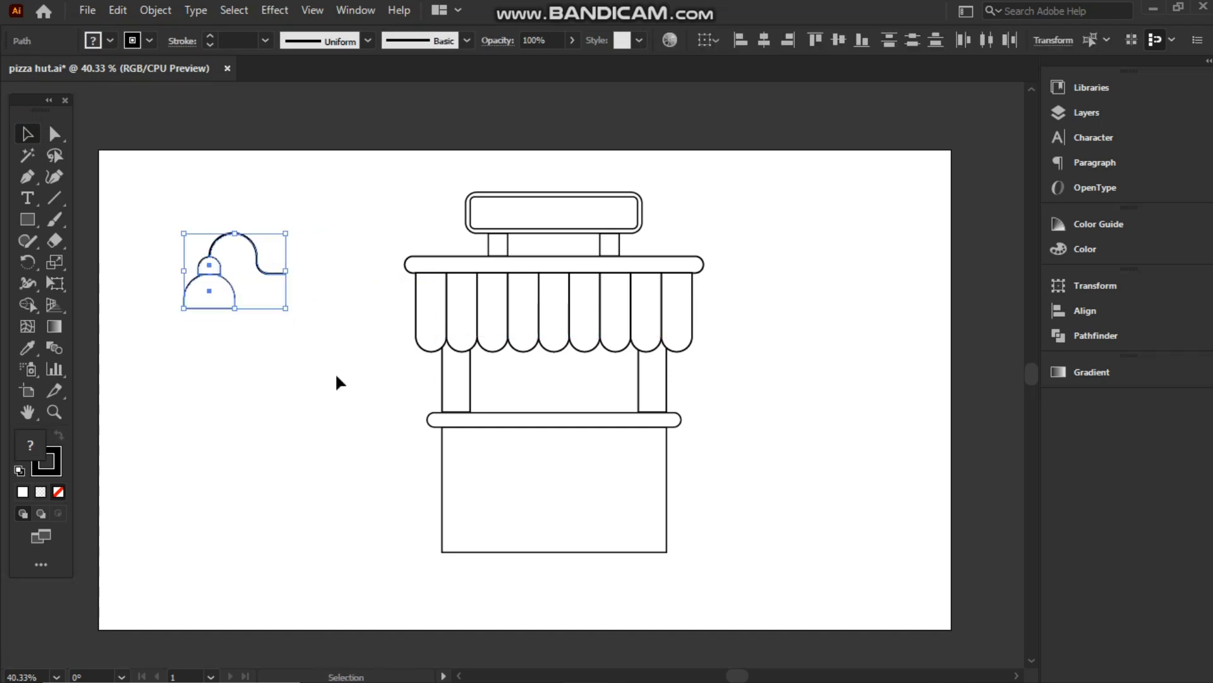
drag(285, 309, 271, 296)
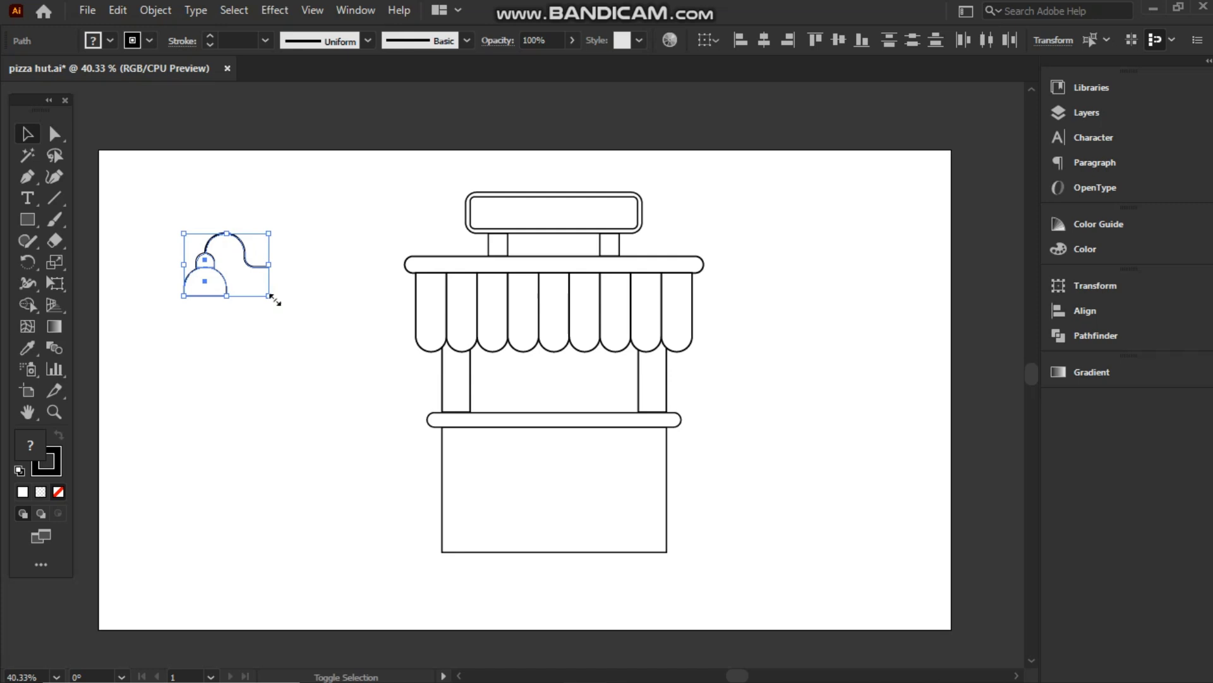
Create a mirrored copy of the lamp with Reflect across the vertical axis
right_click(207, 267)
mouse_move(240, 528)
click(429, 439)
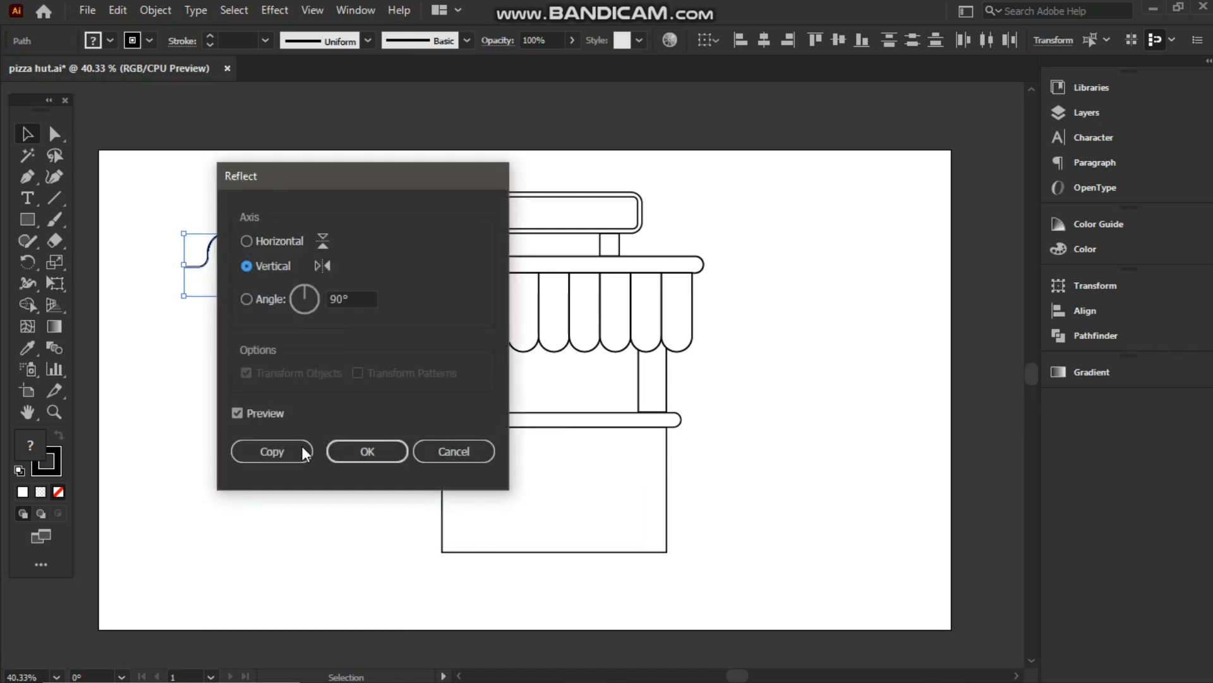
click(271, 451)
Place one lamp on each side of the awning, with their arms ending on the outermost scallops
drag(241, 261, 367, 336)
click(312, 299)
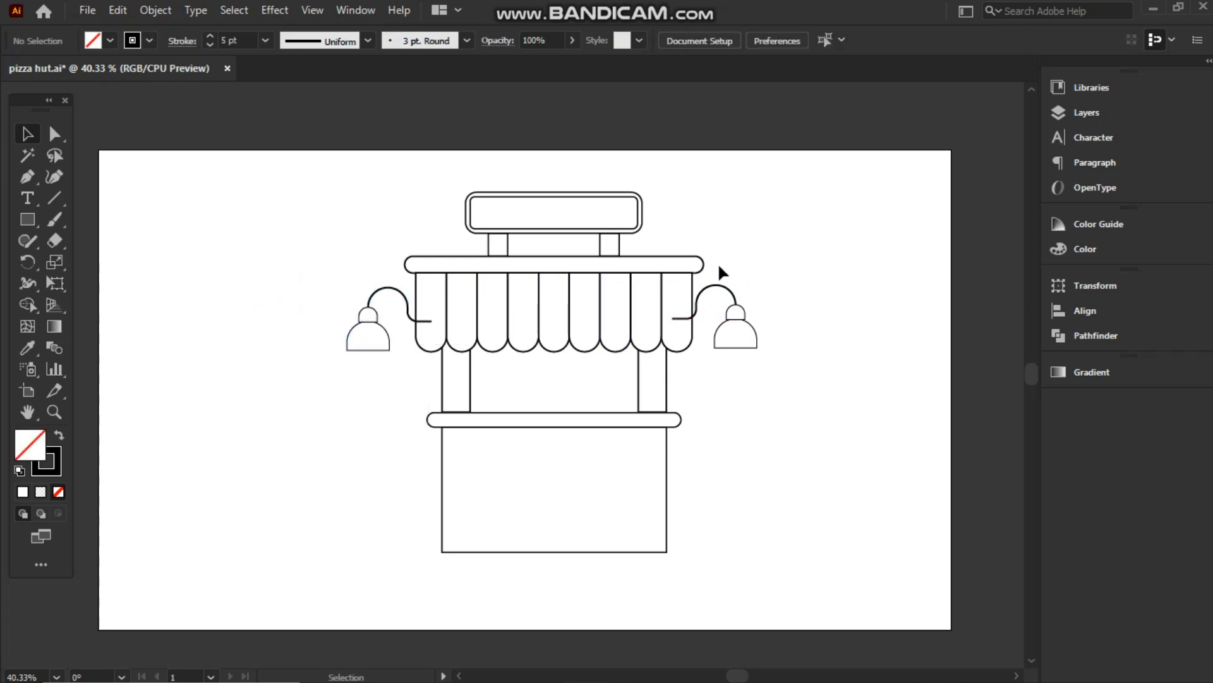
drag(734, 320, 738, 328)
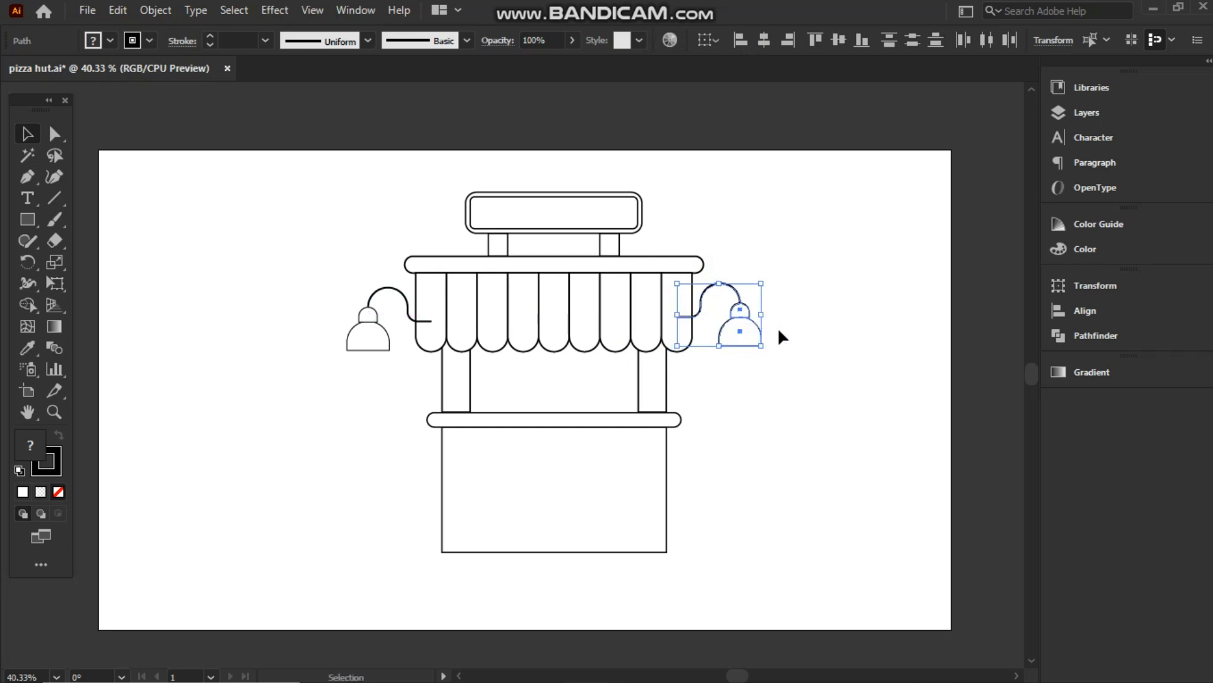
click(778, 327)
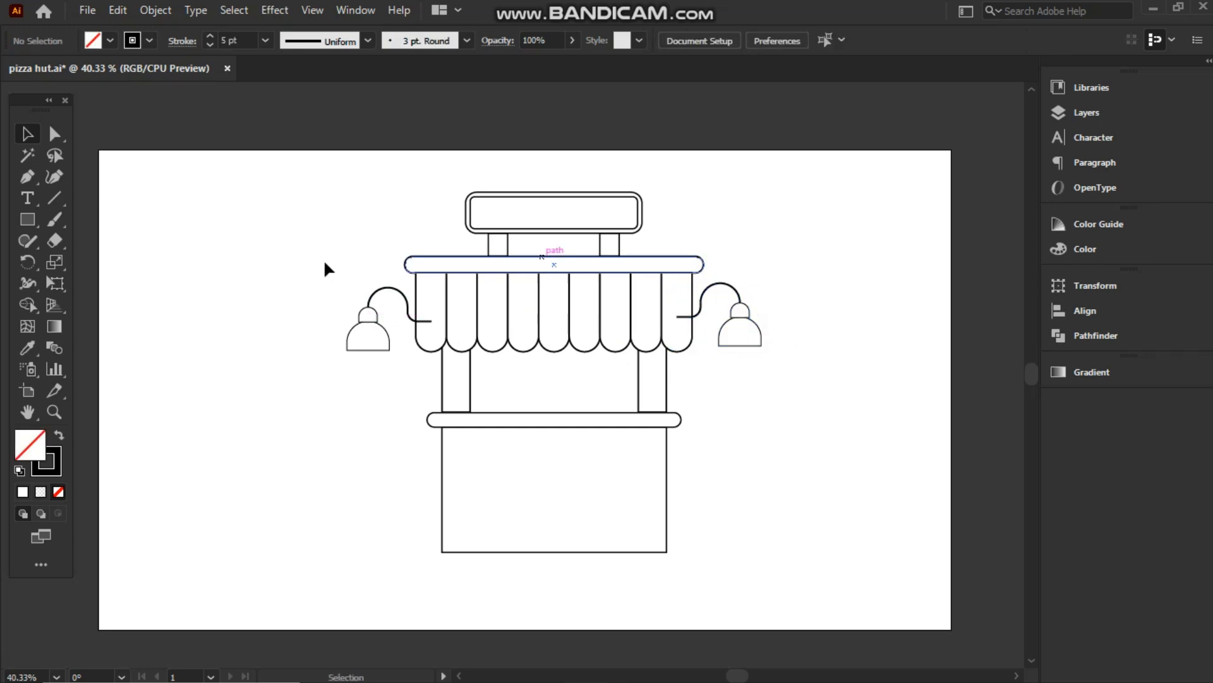
Add the text PIZZA HUT on the empty area left of the stall and enlarge it to about 44.4 pt
click(25, 196)
click(149, 272)
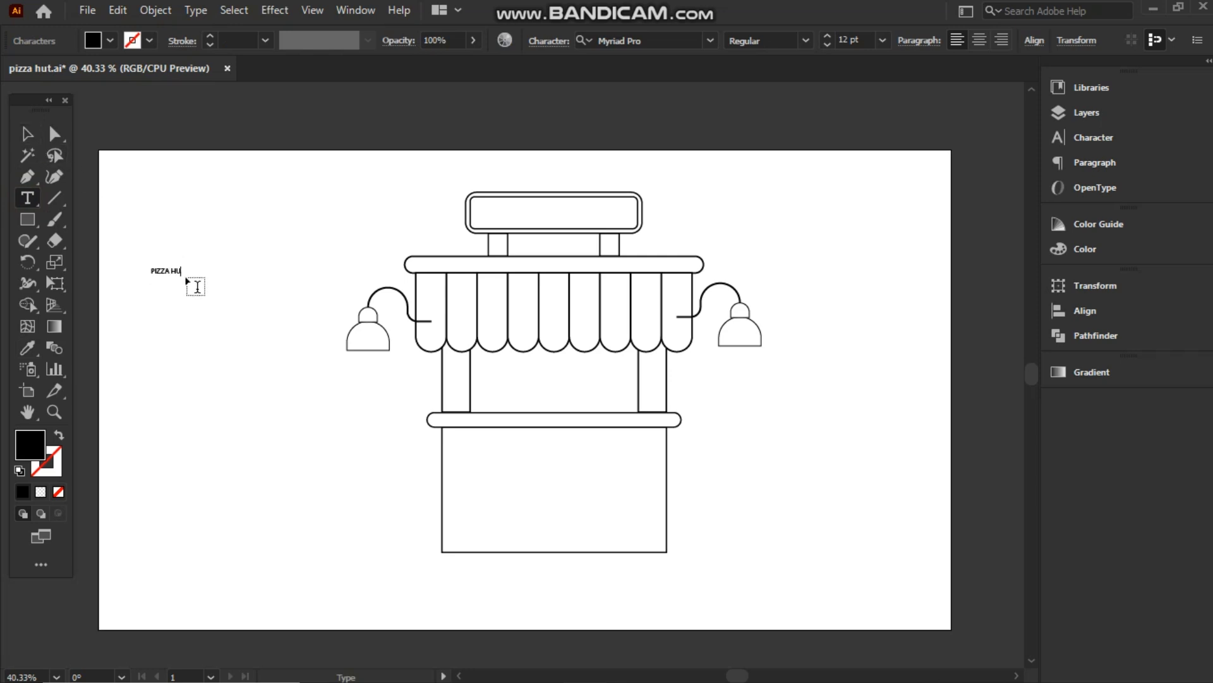
click(27, 134)
drag(185, 276, 276, 319)
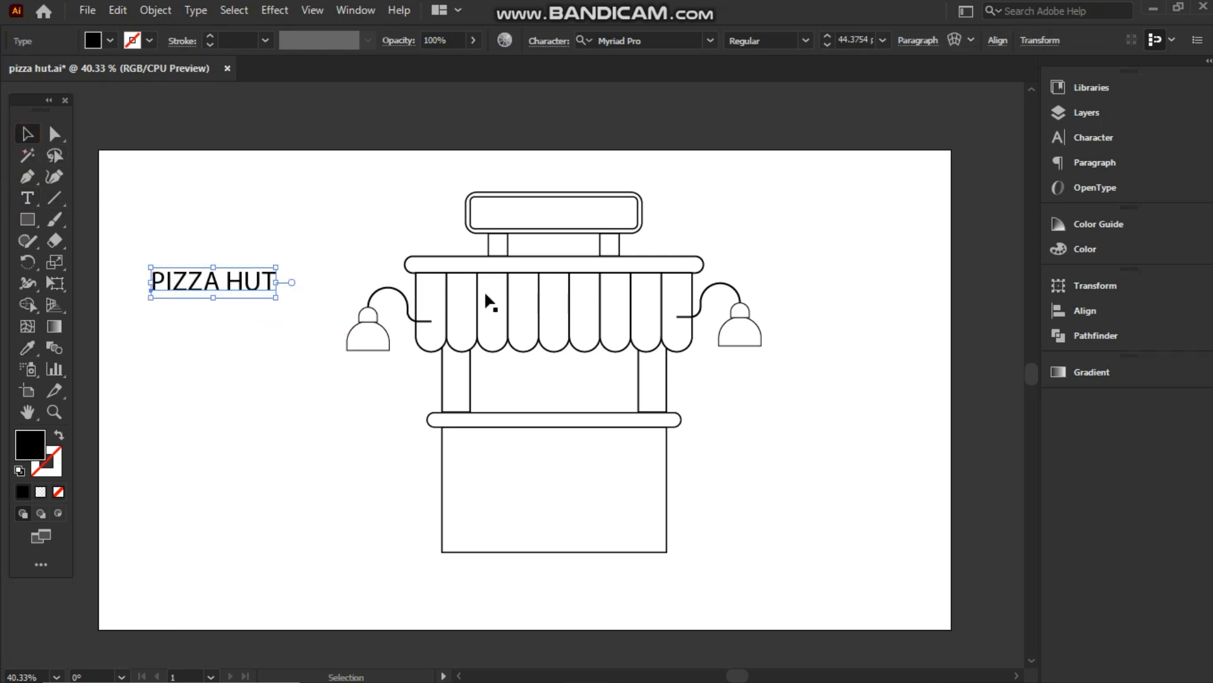
Change the font of the PIZZA HUT text to Arial Rounded MT Bold
click(1074, 137)
click(1027, 106)
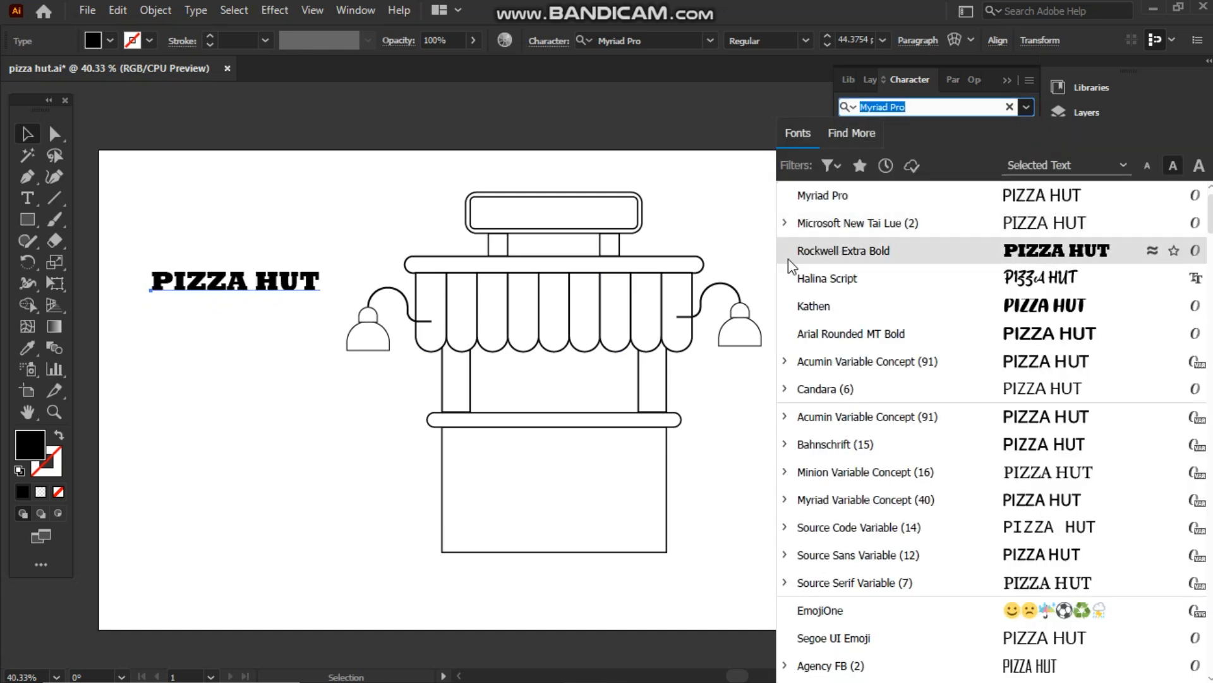
click(795, 335)
click(1011, 85)
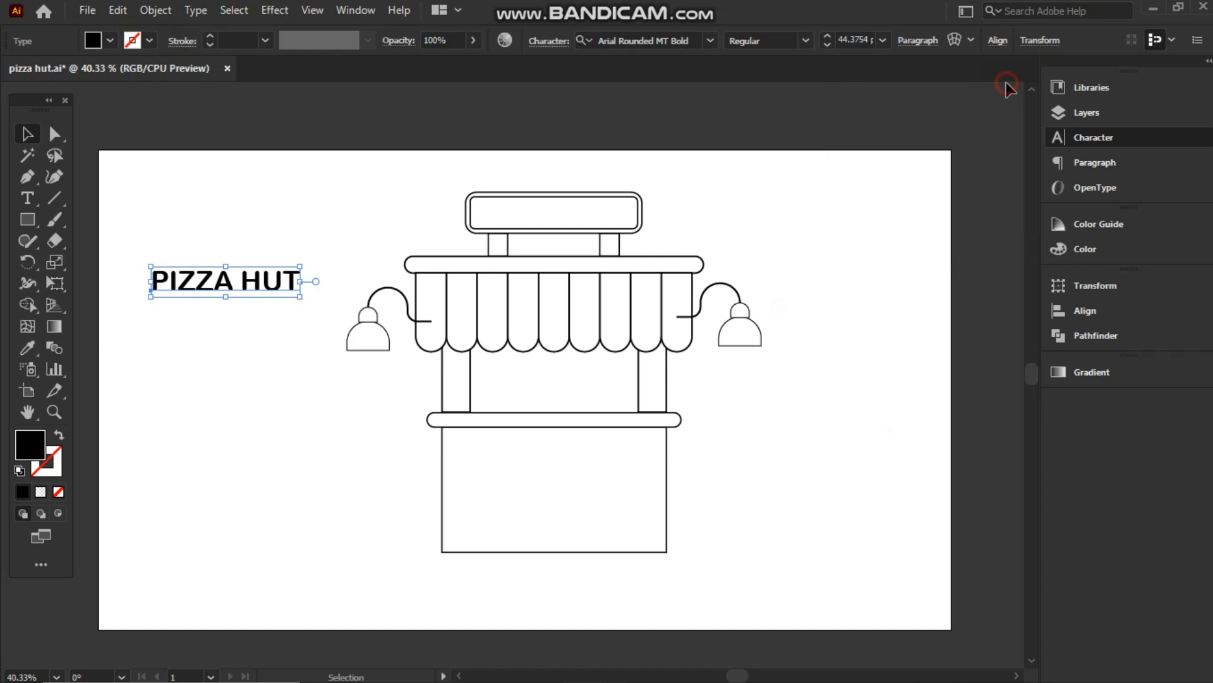
Move the PIZZA HUT text onto the sign board and shrink it slightly to sit centered within the inner outline
drag(240, 292, 569, 221)
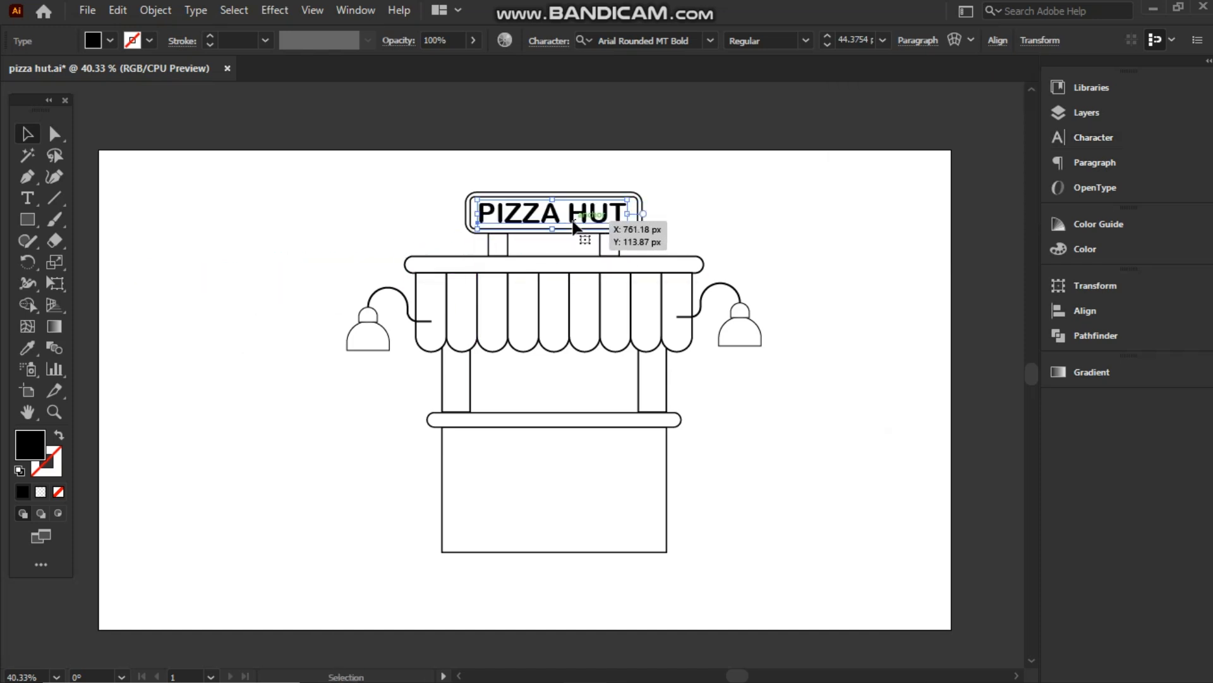
click(726, 230)
click(570, 221)
drag(471, 198, 547, 220)
click(692, 251)
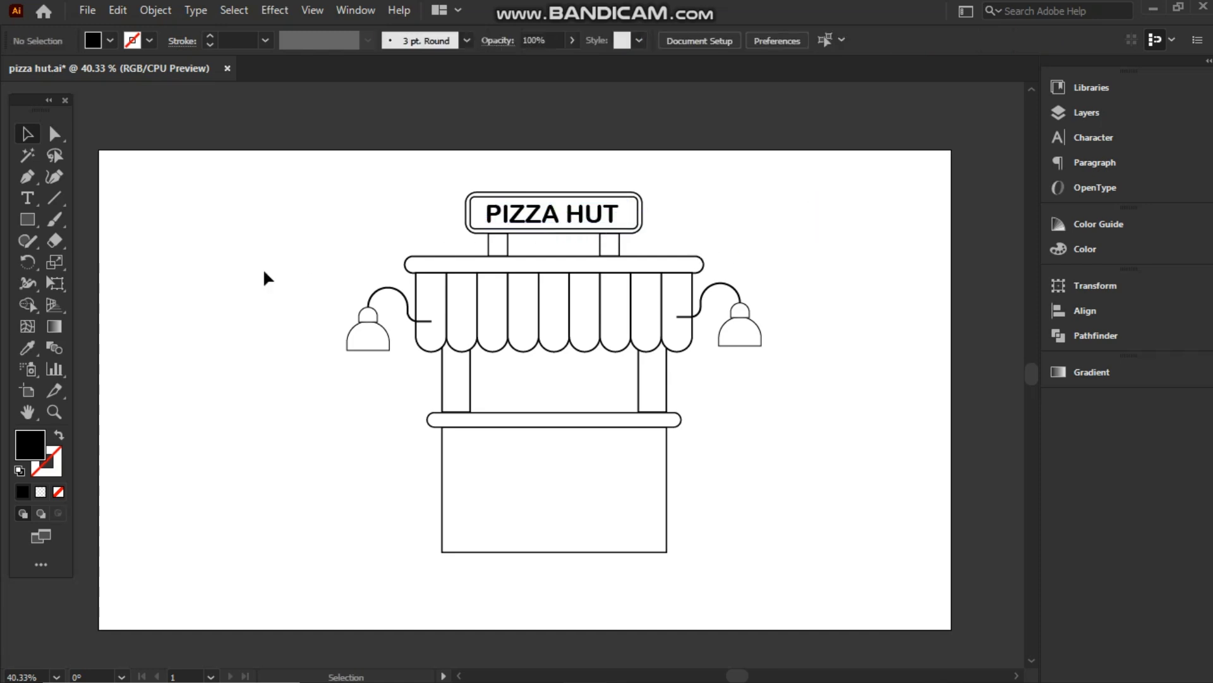
Draw a large circle left of the stall with no fill and a 2 pt black stroke
drag(27, 218, 289, 370)
click(26, 136)
click(110, 41)
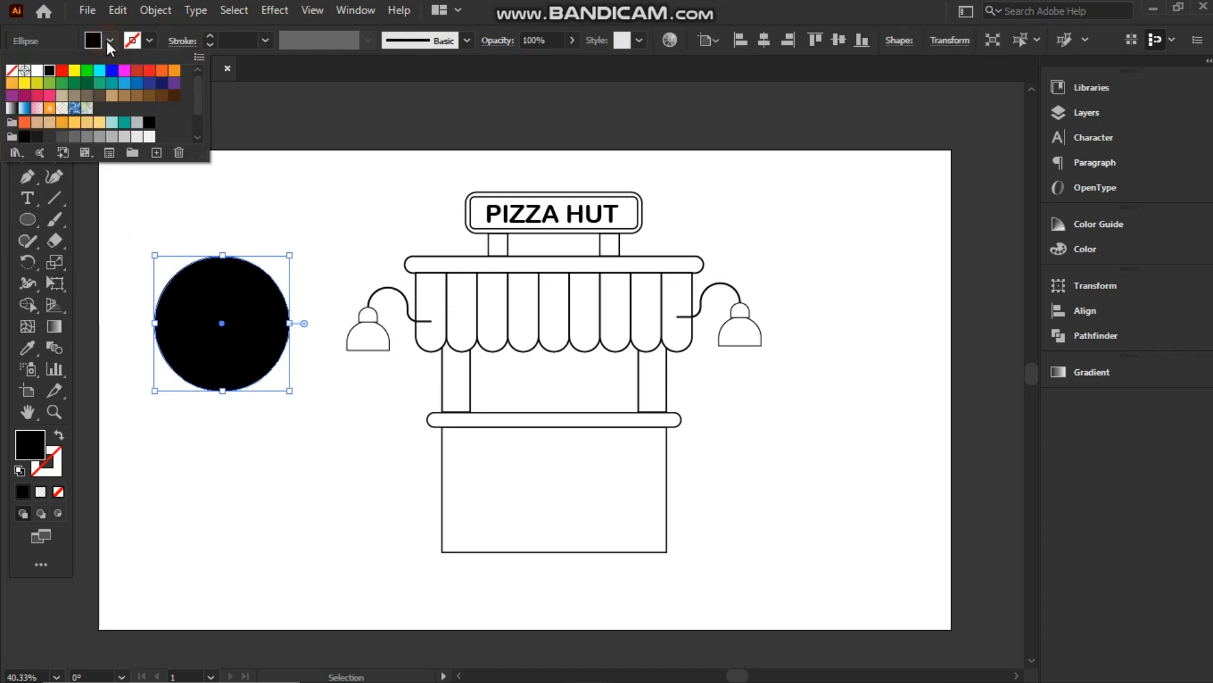
click(11, 71)
click(149, 41)
click(49, 70)
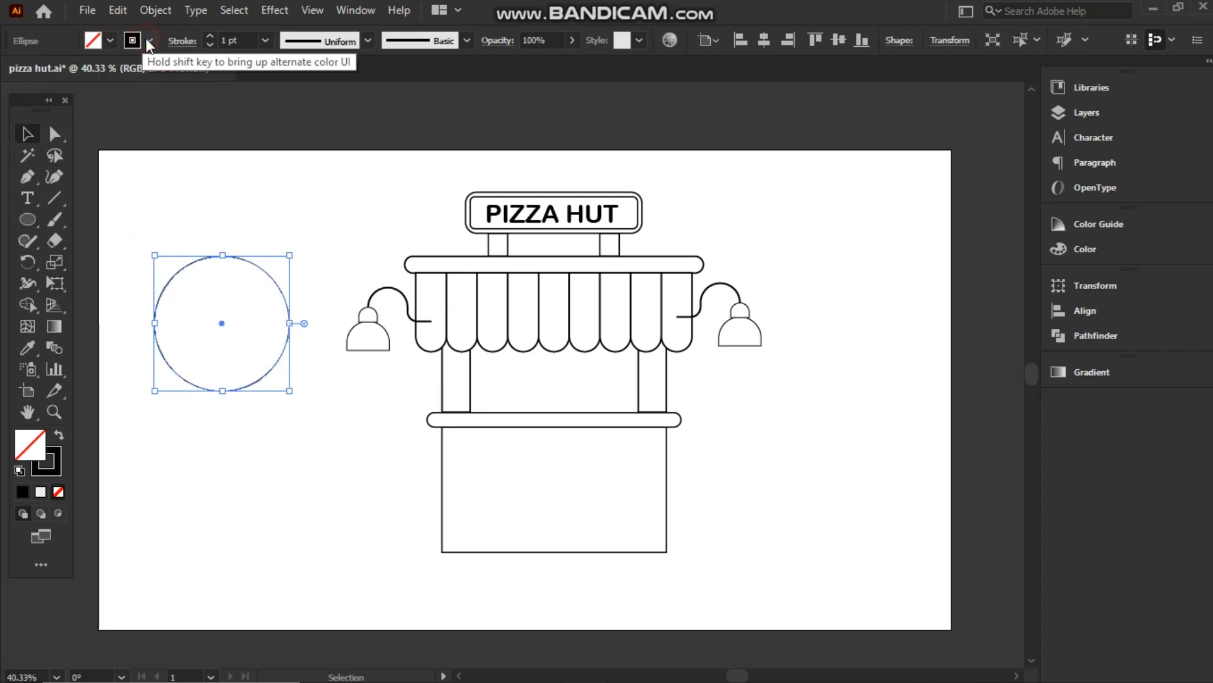
click(266, 41)
click(285, 138)
Add a smaller concentric circle inside the large circle using Offset Path with Miter joins
click(155, 10)
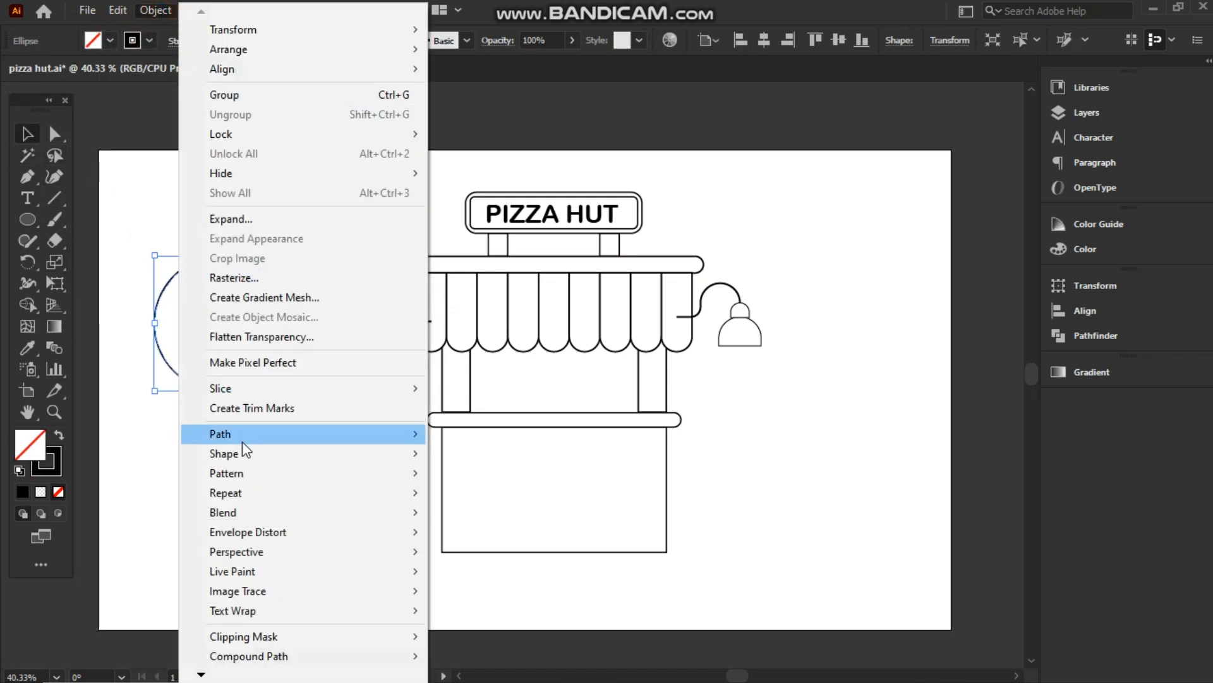
mouse_move(241, 437)
click(475, 496)
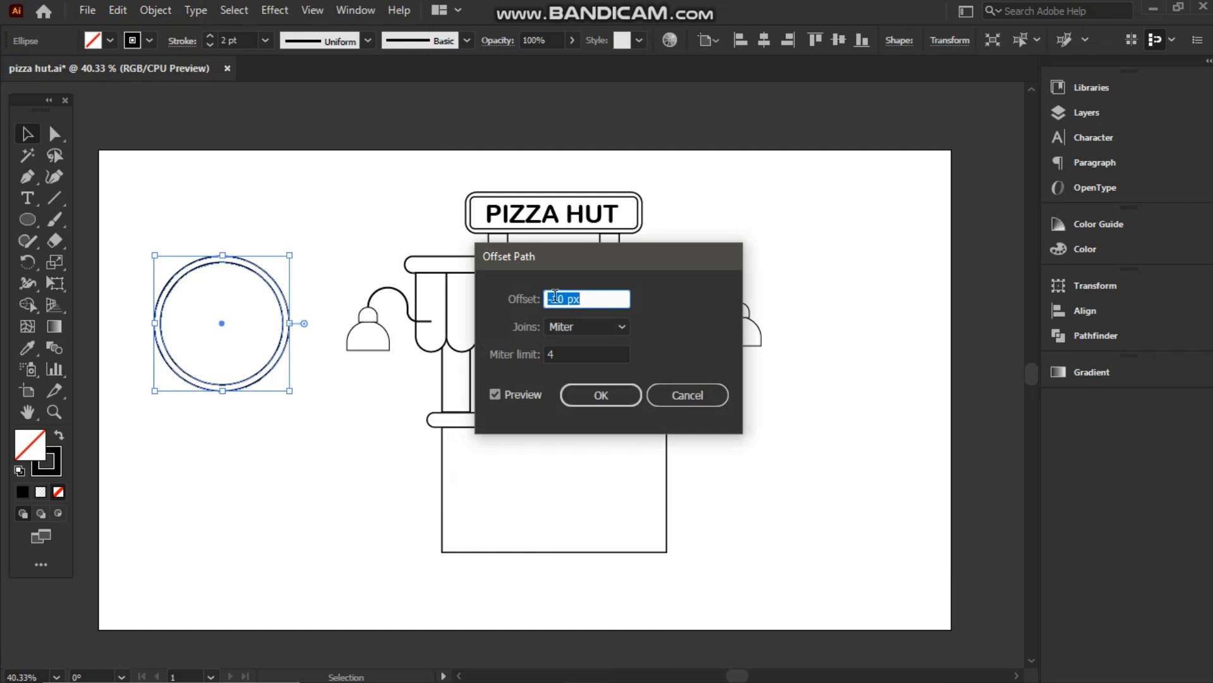
click(556, 299)
click(590, 398)
click(263, 374)
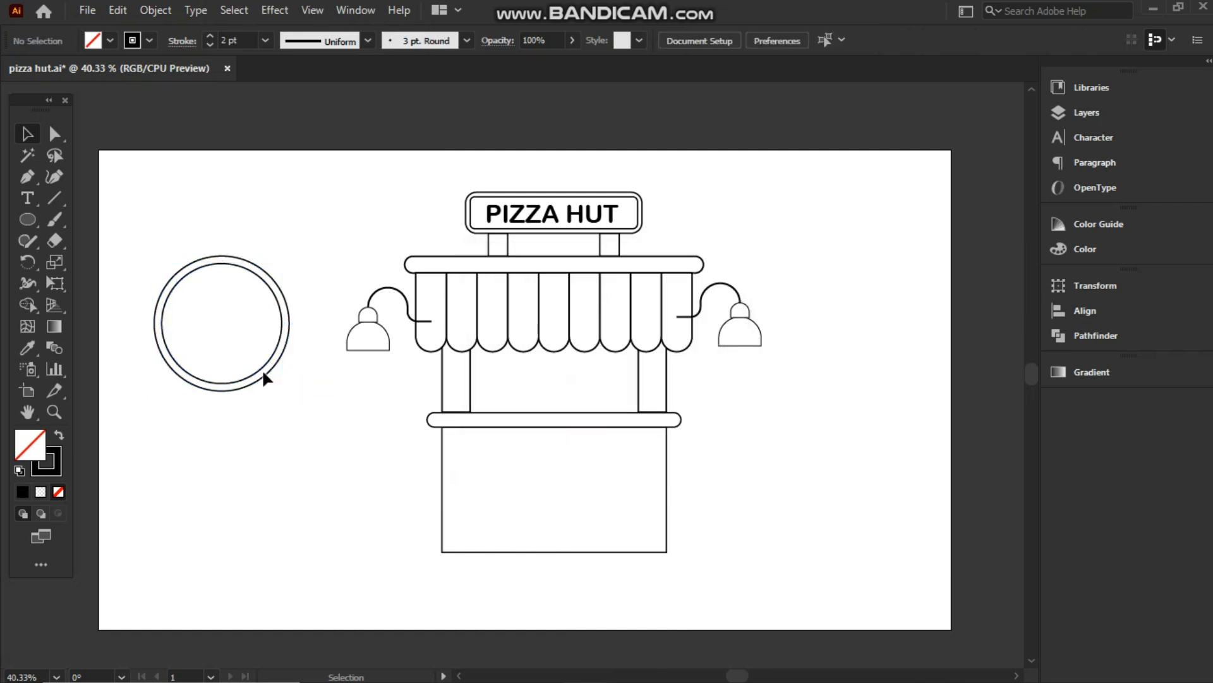
Draw a small topping circle inside the pizza's inner circle and duplicate it to scatter eleven toppings across the pizza
click(29, 219)
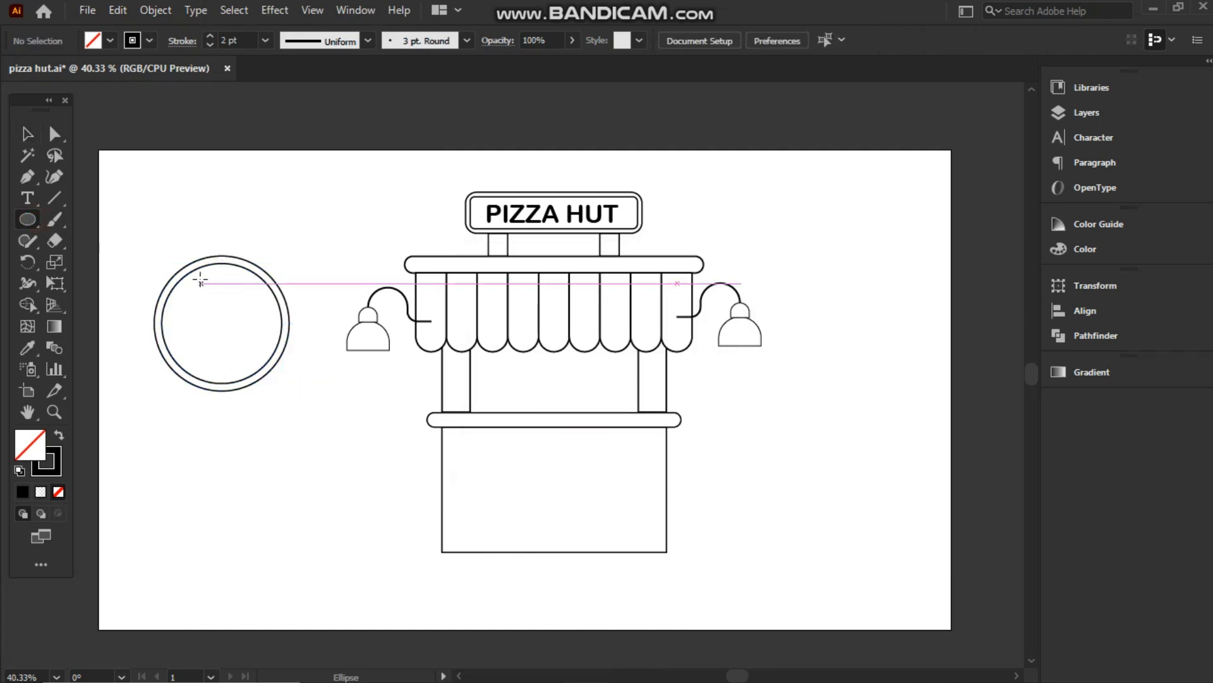
drag(200, 273, 218, 288)
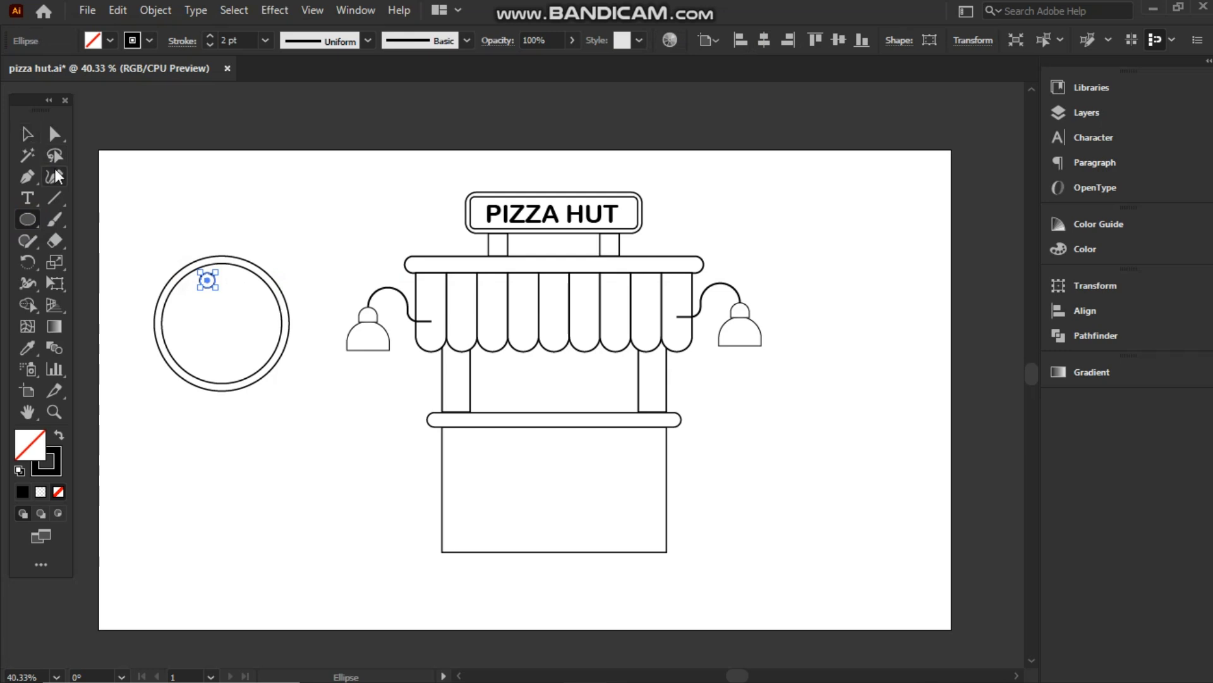
key(ctrl+1)
drag(512, 375, 599, 384)
drag(599, 384, 647, 451)
drag(647, 450, 585, 433)
drag(585, 432, 513, 440)
drag(513, 440, 438, 447)
drag(438, 447, 580, 516)
drag(580, 516, 609, 588)
drag(609, 587, 647, 518)
click(27, 135)
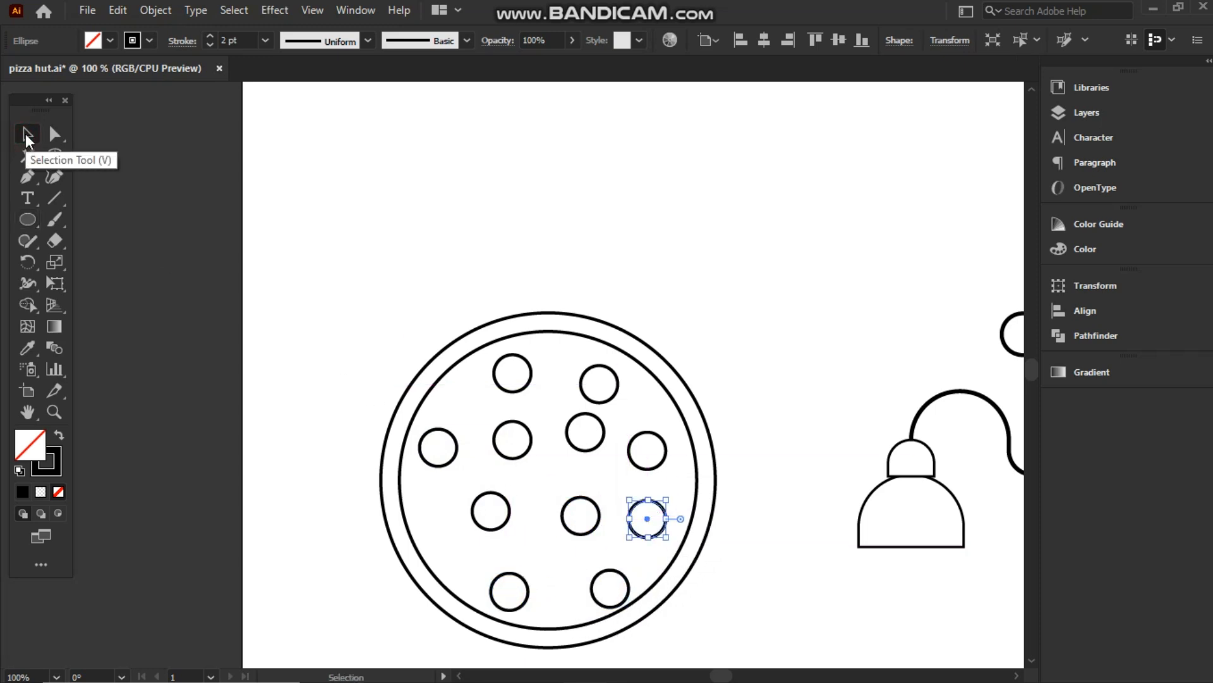
Draw a tiny circle near the pizza's center and enlarge it slightly, giving it a 1.625 pt stroke
click(28, 221)
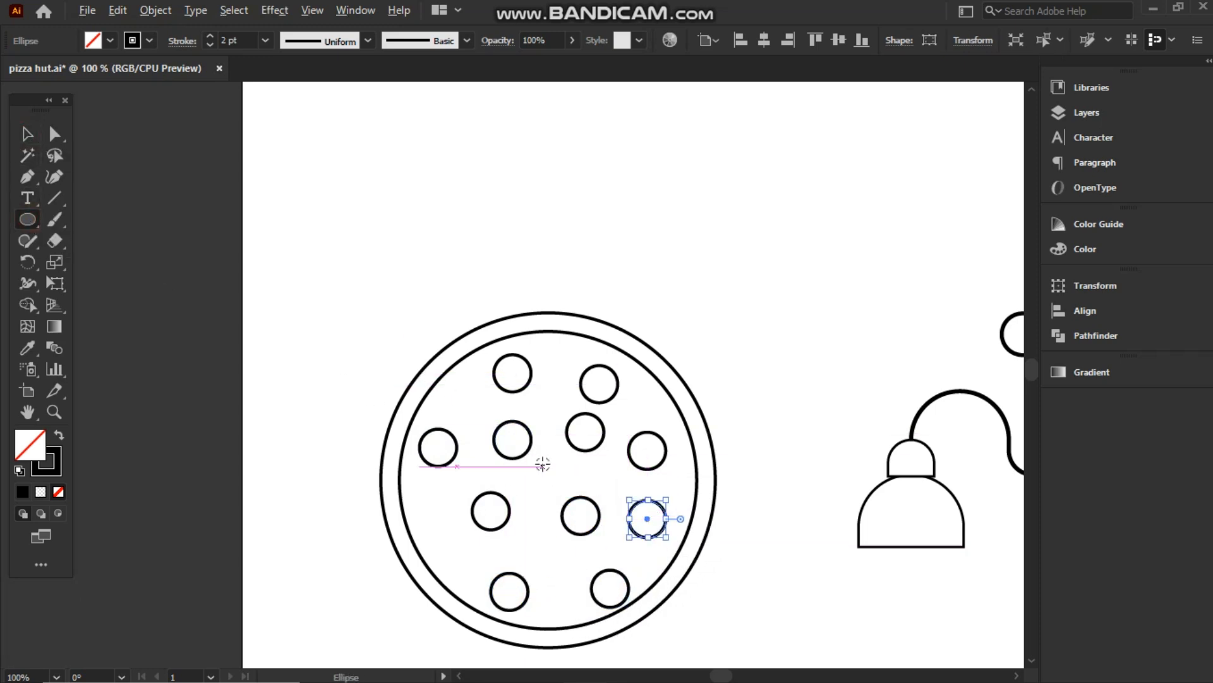
key(v)
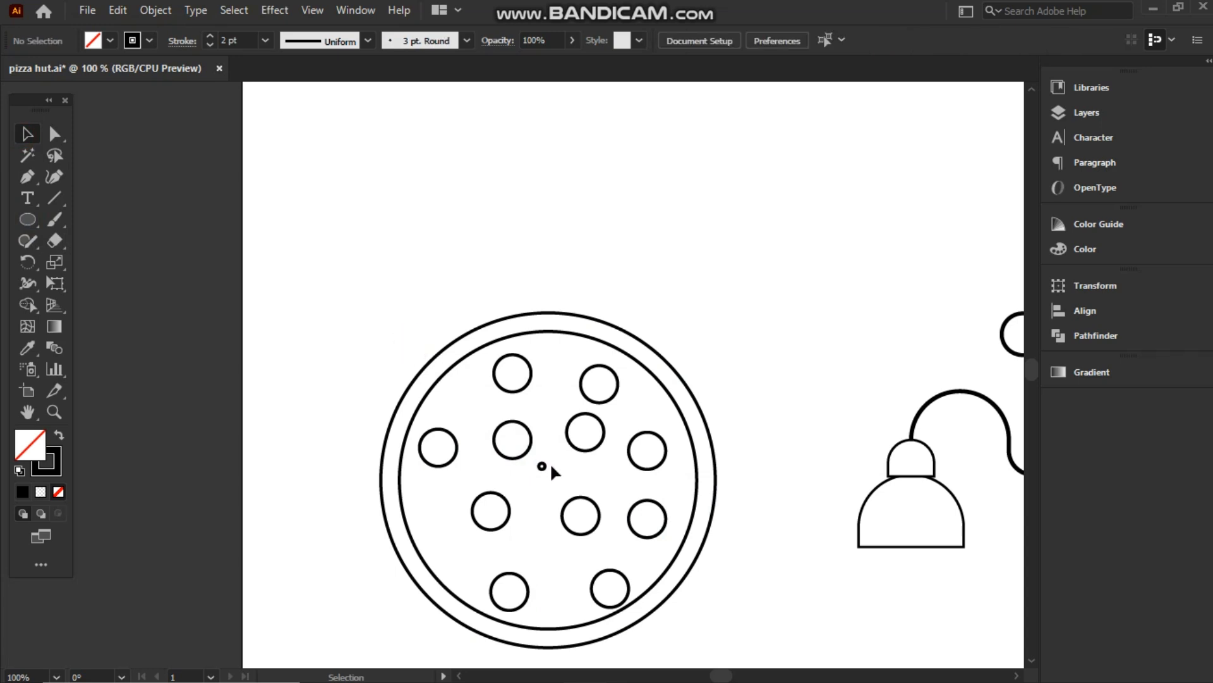
click(265, 40)
click(287, 118)
click(287, 186)
click(540, 461)
drag(549, 472, 547, 473)
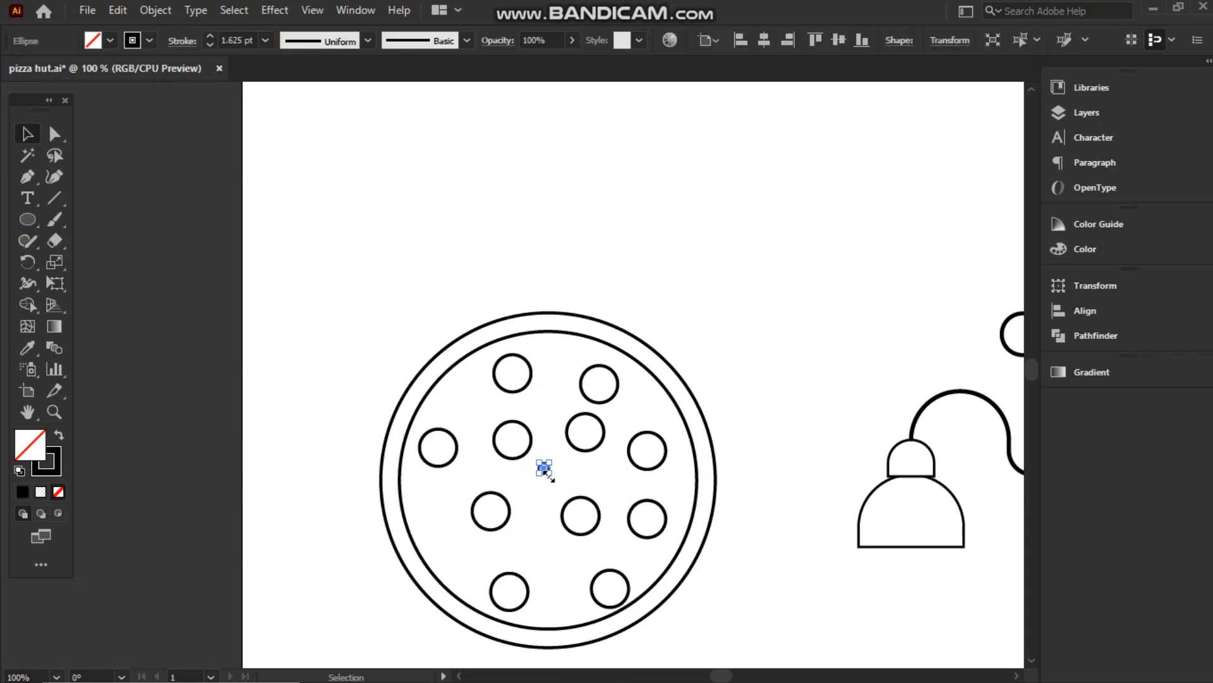
click(380, 513)
click(545, 473)
click(541, 476)
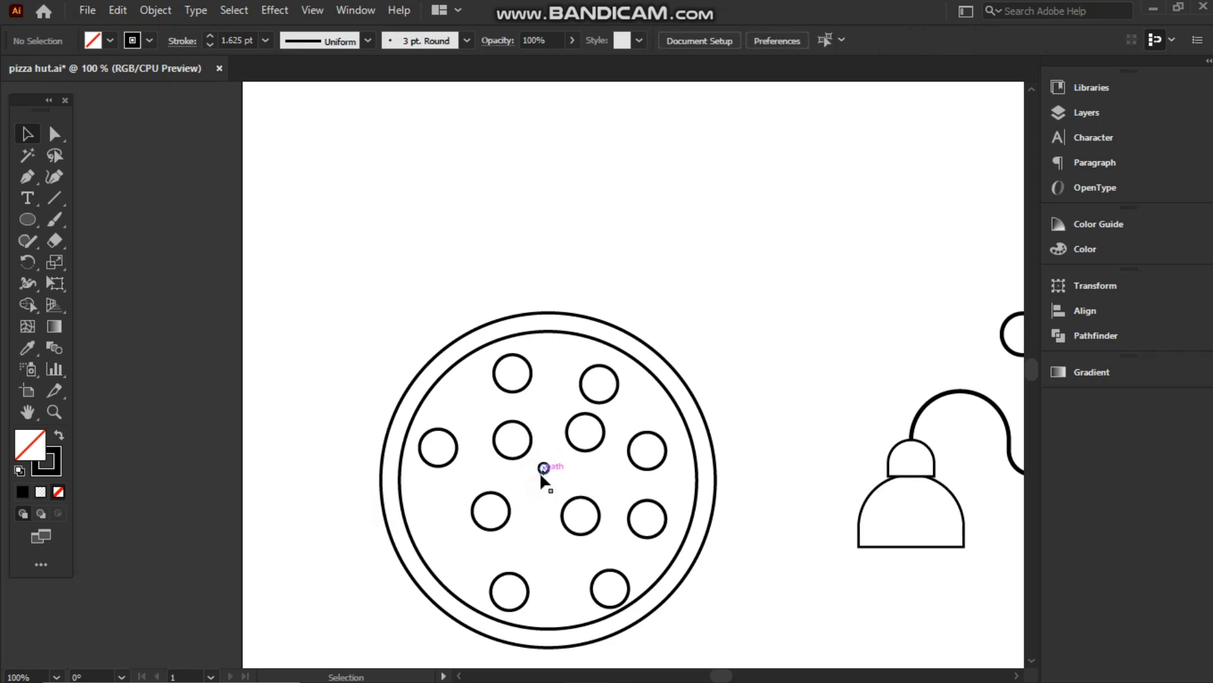
Duplicate the tiny circle around the pizza's inner circle, scattering nine tiny circles between the larger toppings
drag(542, 470, 662, 492)
drag(544, 469, 534, 534)
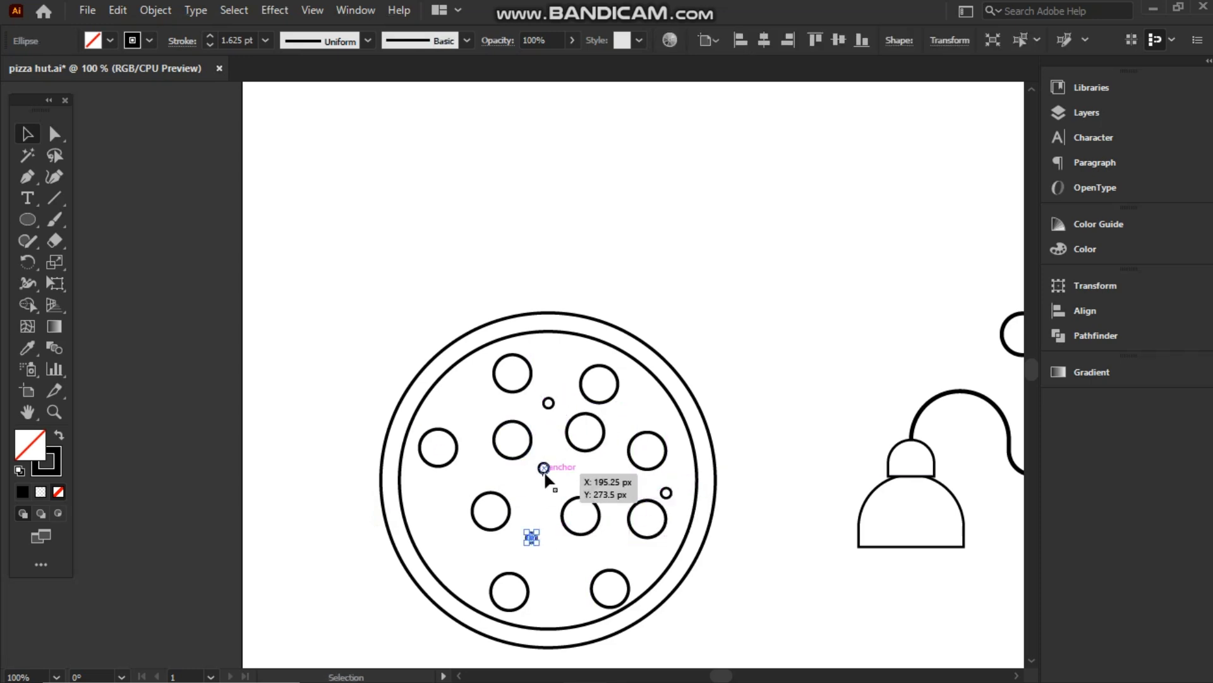
drag(546, 471, 436, 506)
drag(544, 472, 622, 554)
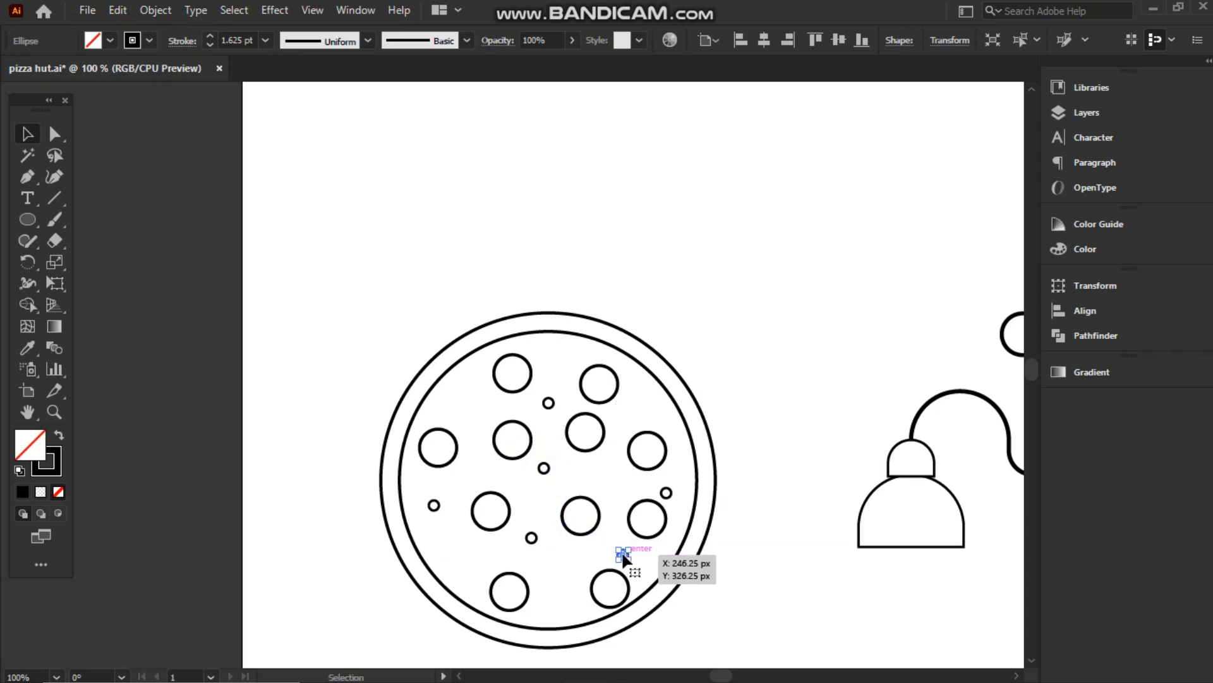
drag(545, 471, 648, 402)
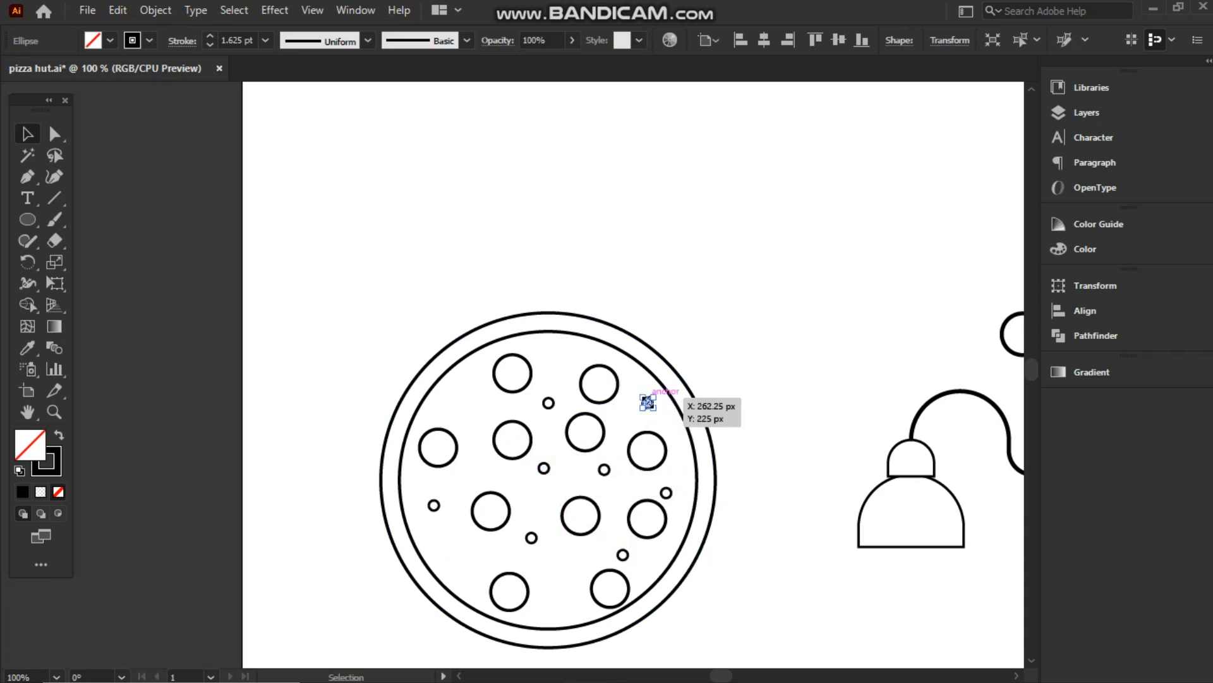
drag(545, 469, 557, 590)
click(316, 384)
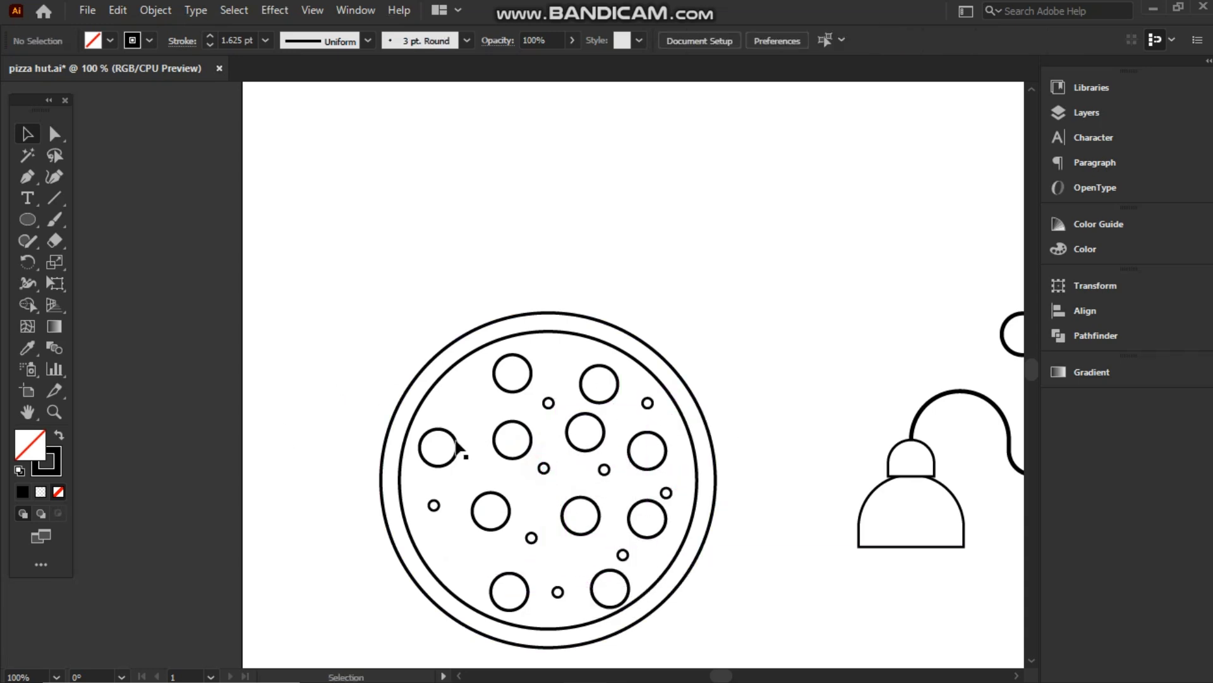
Give the pizza's inner circle an orange stroke and a light yellow-orange fill
click(453, 446)
click(329, 354)
click(430, 387)
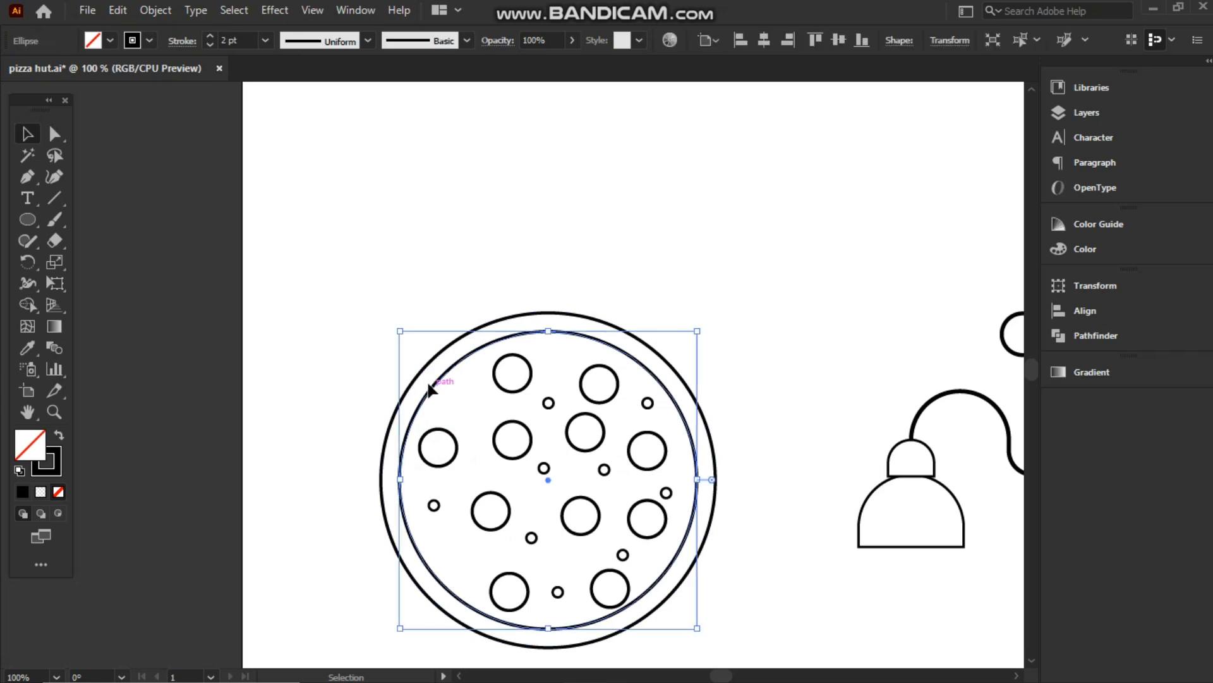
click(150, 40)
click(63, 123)
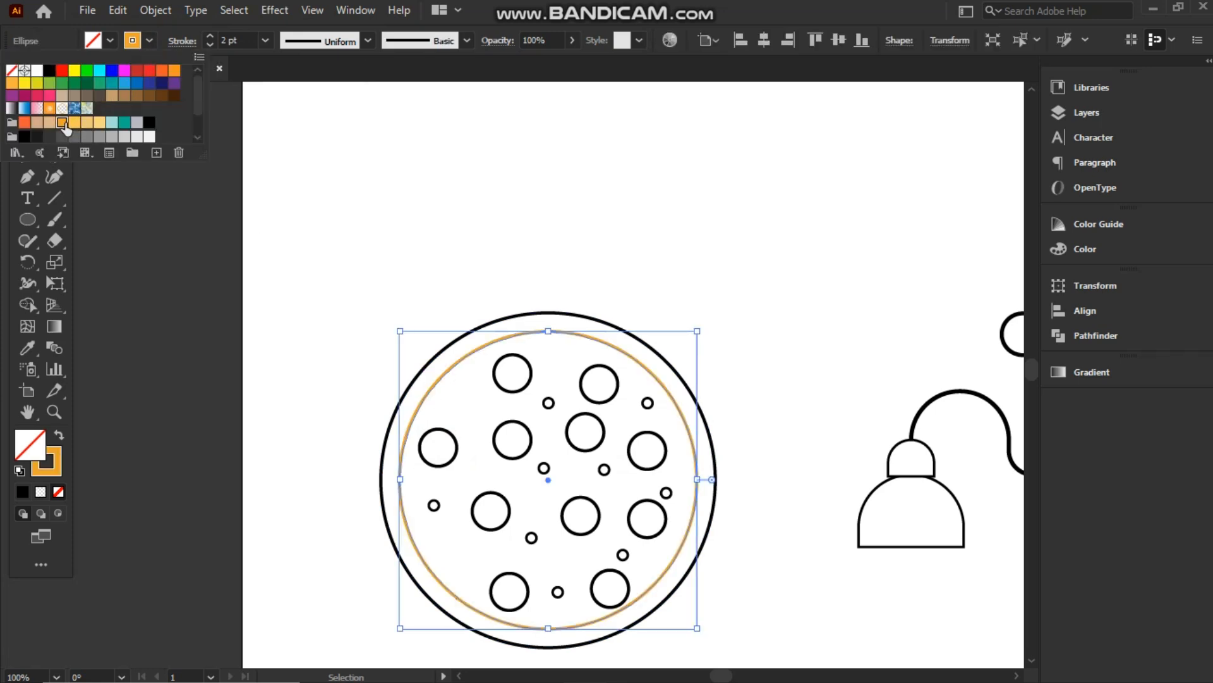
click(111, 40)
click(62, 124)
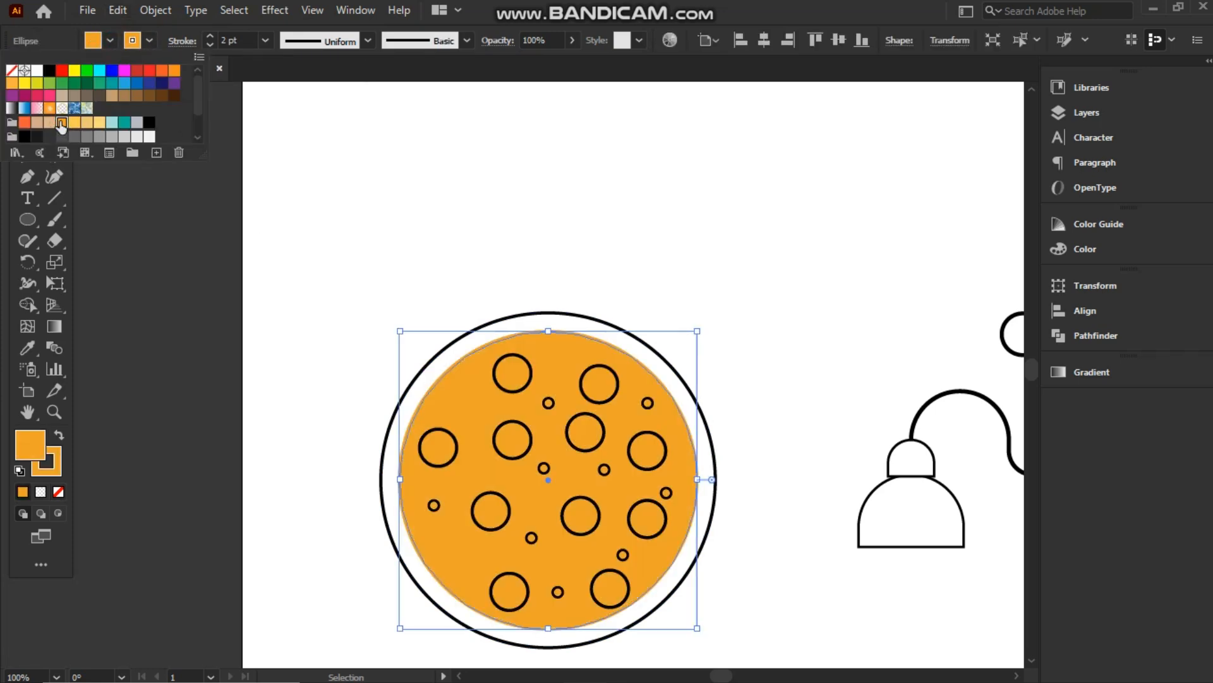
click(72, 124)
click(311, 166)
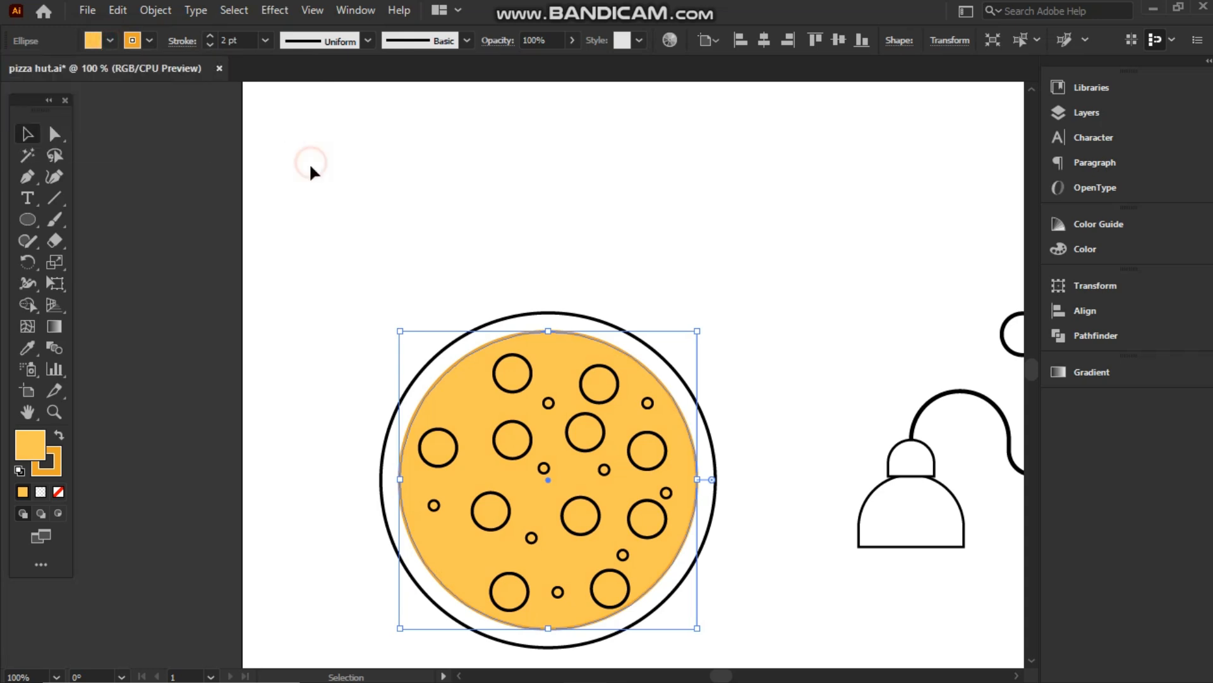
Set the stroke of the pizza's inner circle back to black
click(151, 39)
click(37, 73)
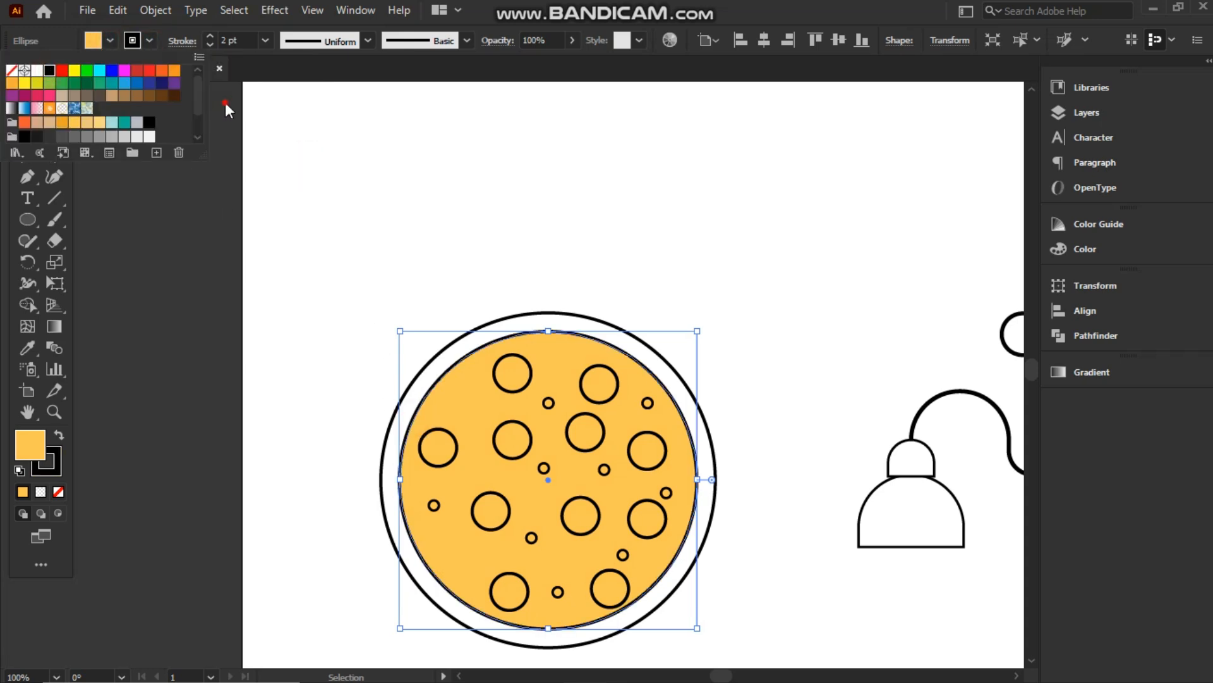
click(230, 109)
Fill the pizza's outer crust circle with the tan swatch R=212 G=168 B=133
click(390, 420)
click(110, 40)
click(37, 123)
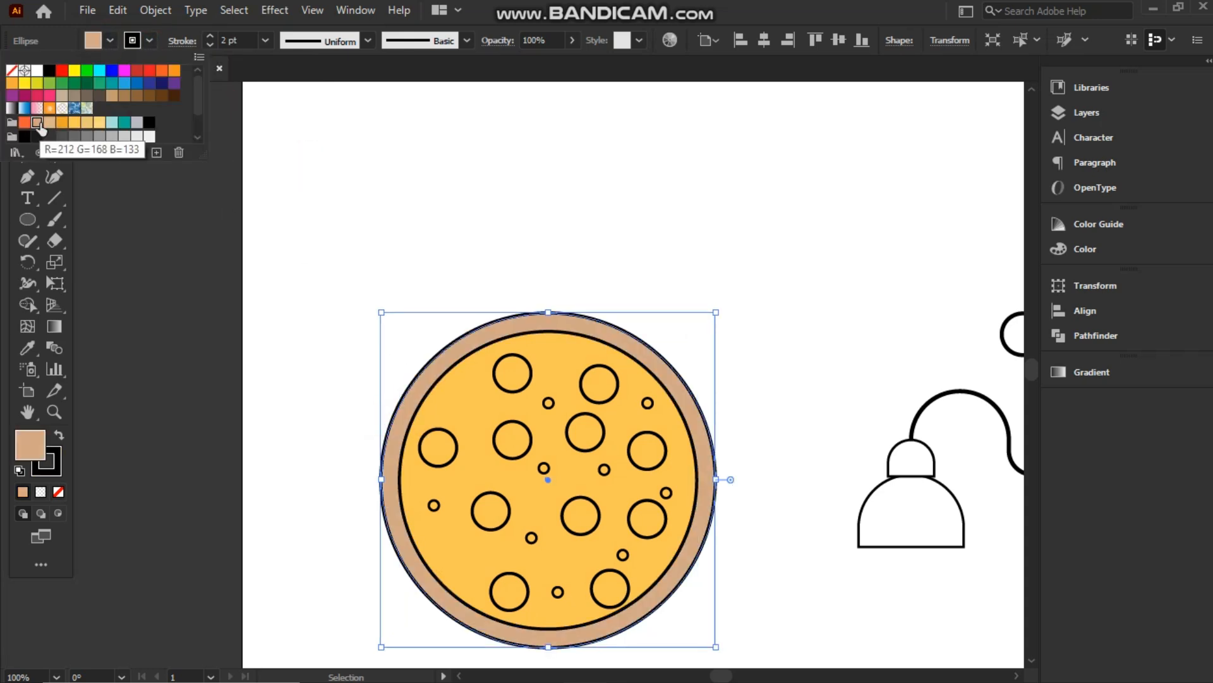
click(344, 195)
click(344, 196)
Select all eleven larger topping circles on the pizza and fill them with orange
click(516, 392)
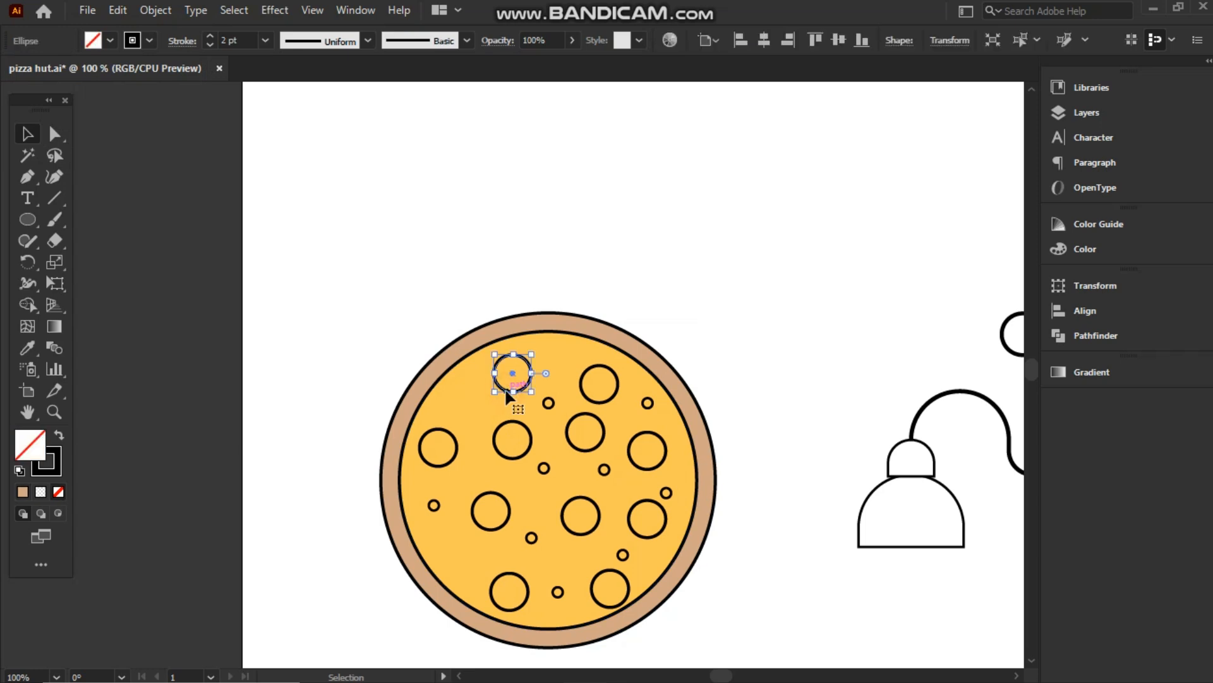
shift+click(603, 403)
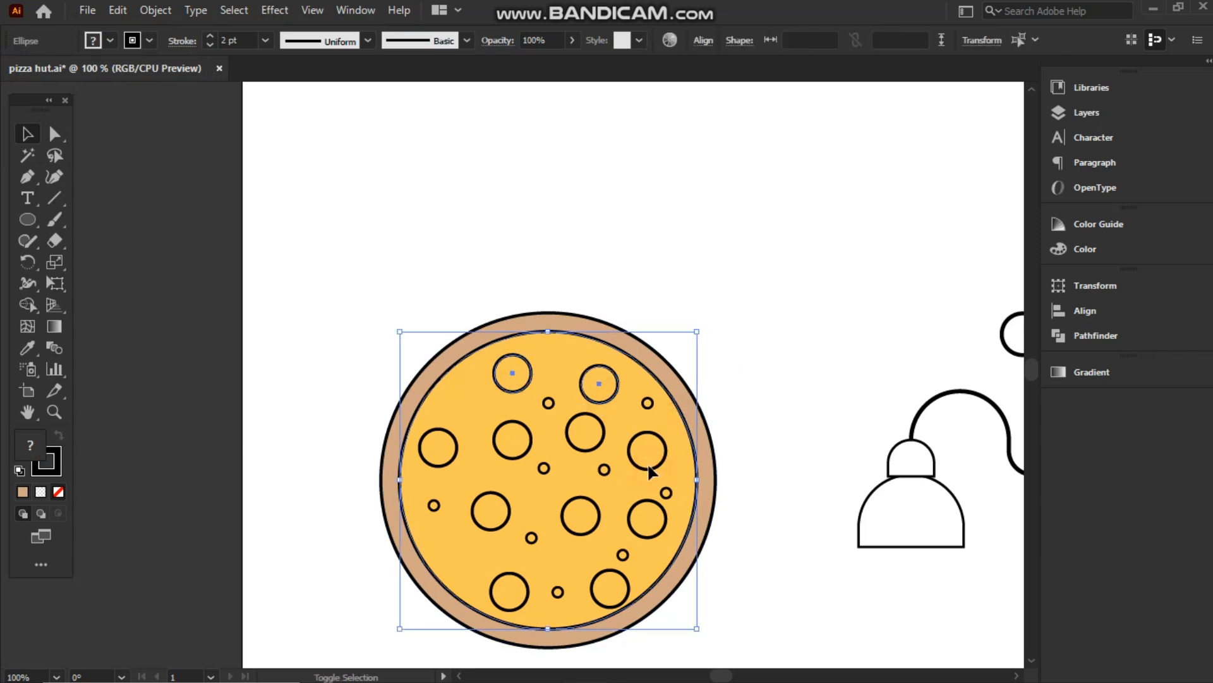
shift+click(688, 423)
shift+click(603, 431)
shift+click(603, 431)
shift+click(673, 419)
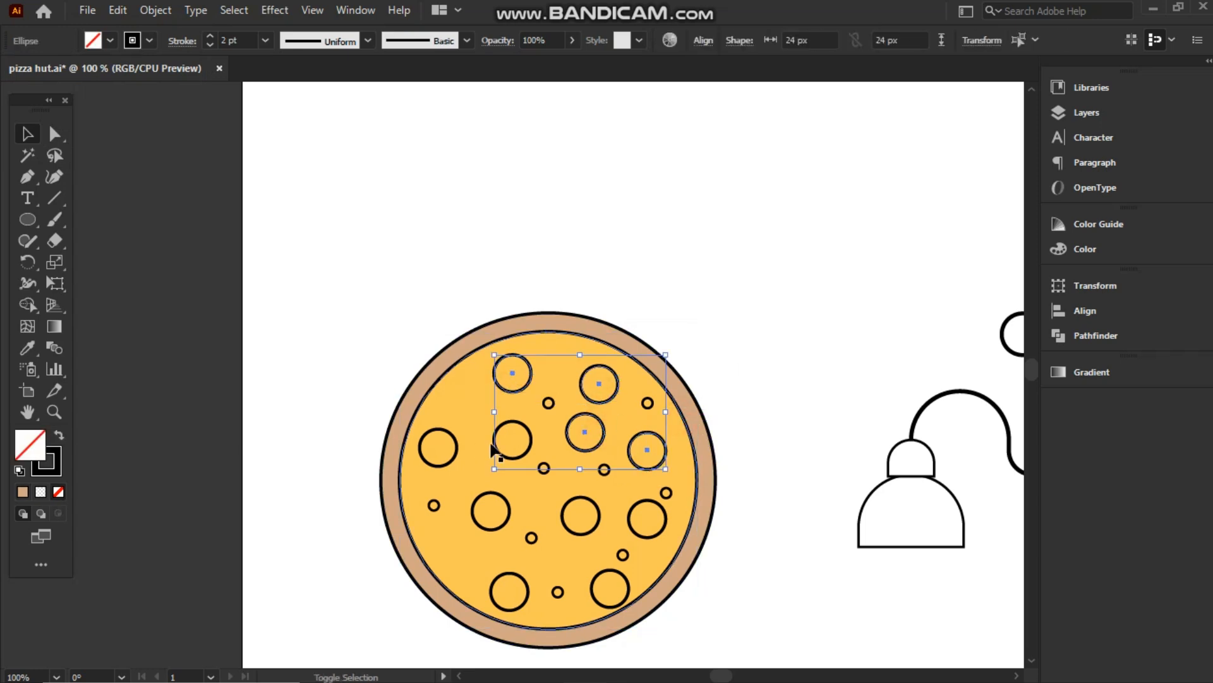
shift+click(496, 447)
shift+click(458, 446)
shift+click(512, 511)
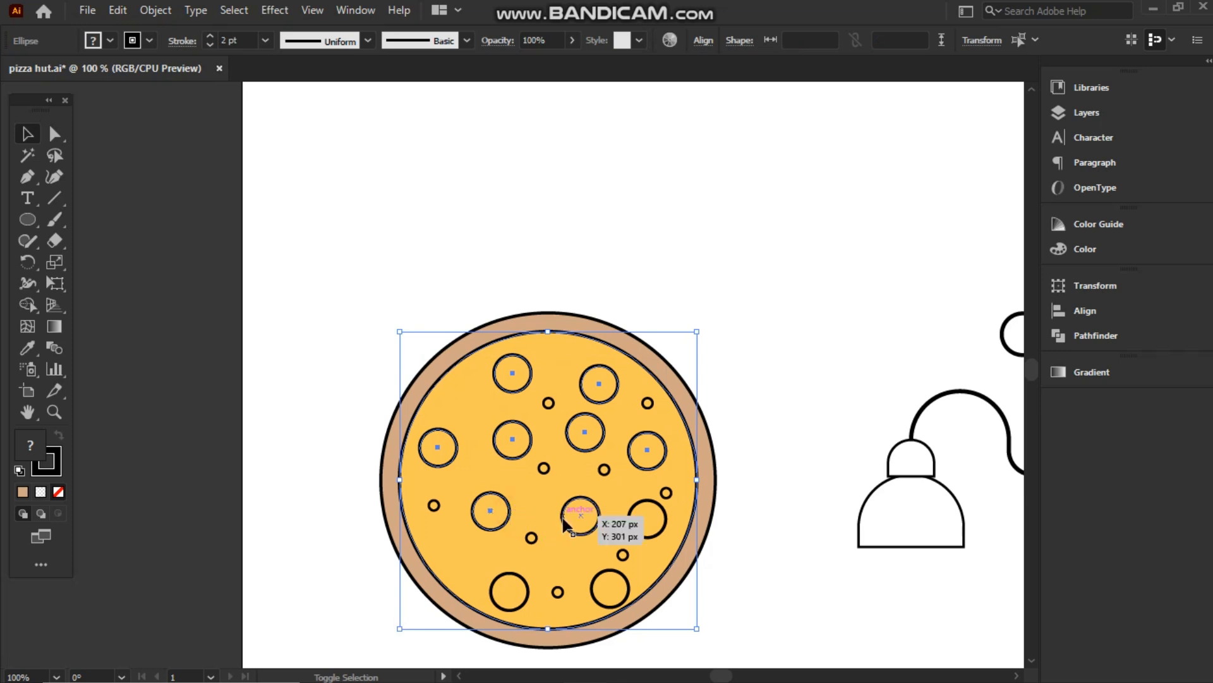
shift+click(529, 593)
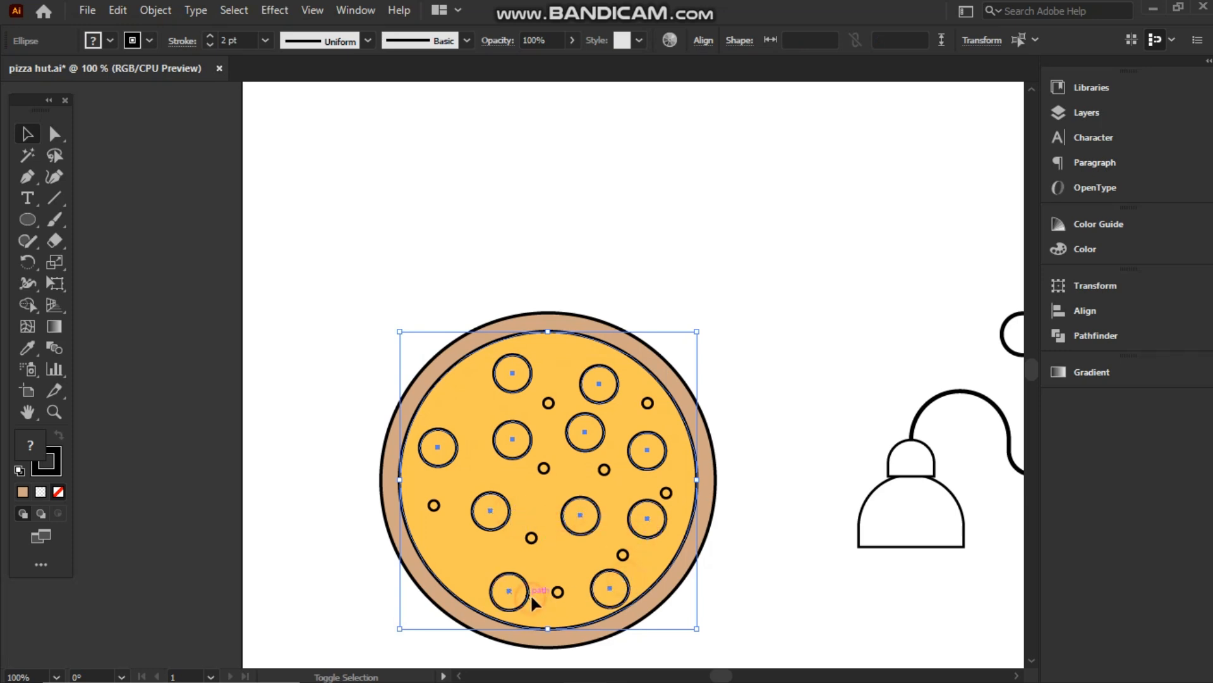
shift+click(650, 596)
click(111, 41)
click(24, 122)
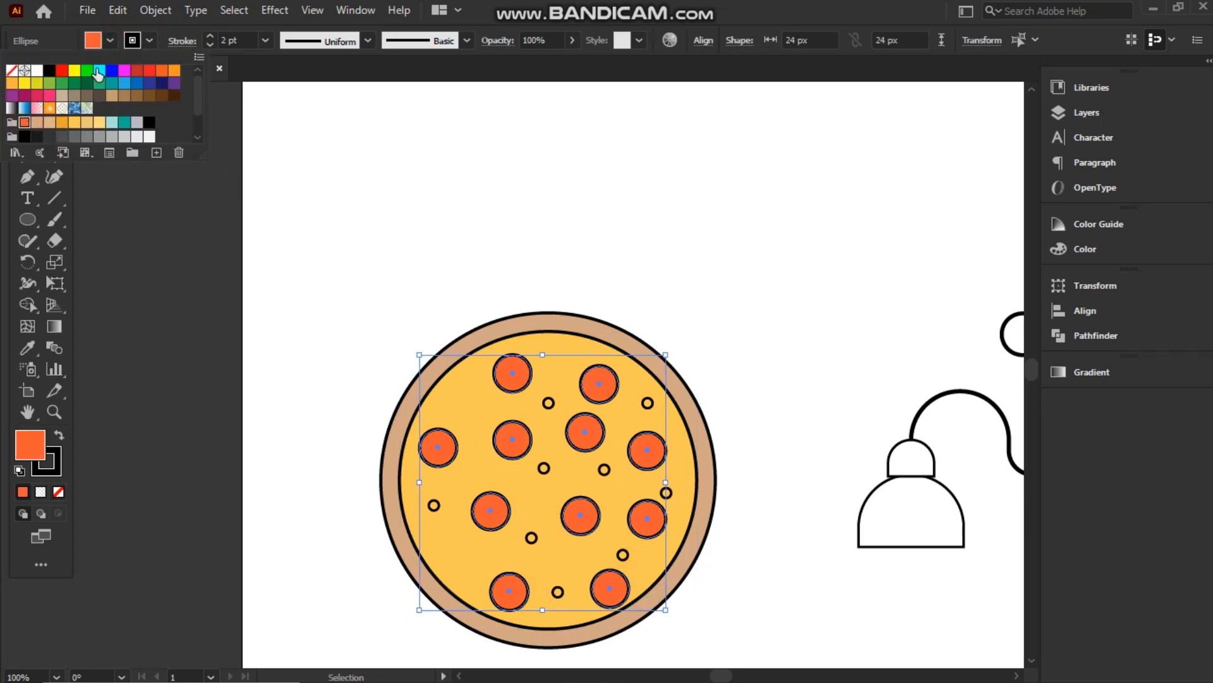
Give the eleven orange toppings a red stroke
click(150, 40)
click(149, 70)
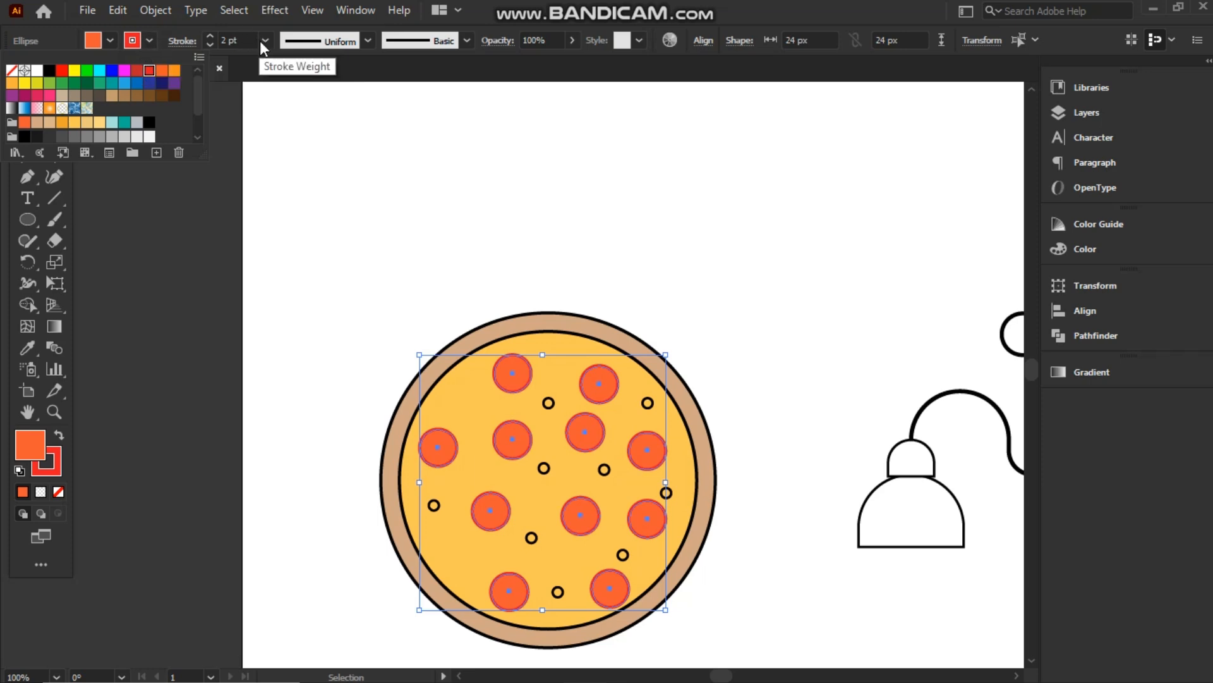
click(429, 241)
click(429, 243)
Fill all nine tiny circles on the pizza with black
click(549, 403)
shift+click(648, 403)
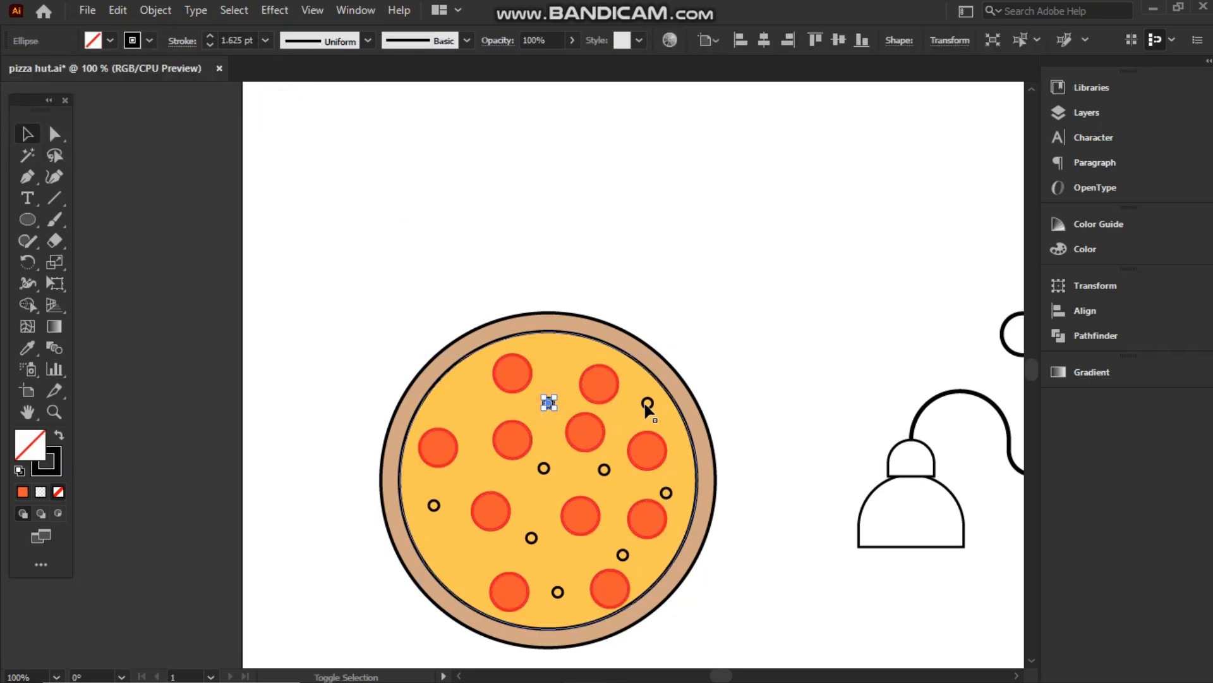
shift+click(666, 493)
shift+click(434, 505)
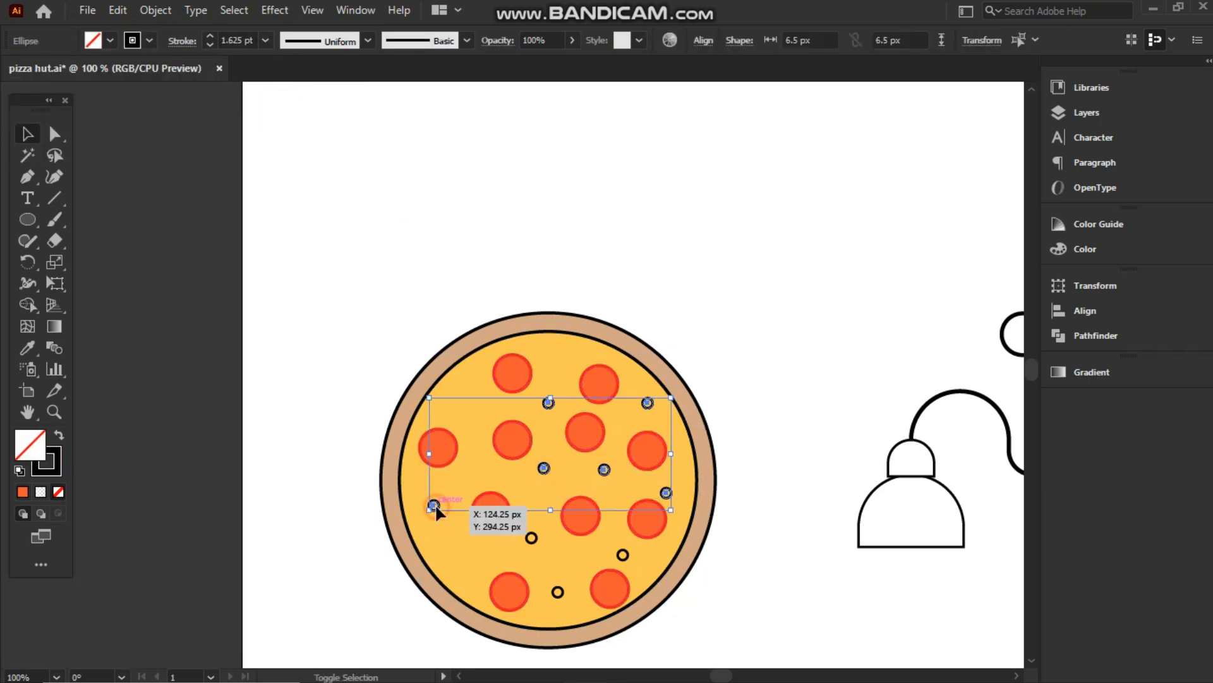
shift+click(531, 537)
shift+click(557, 593)
shift+click(623, 554)
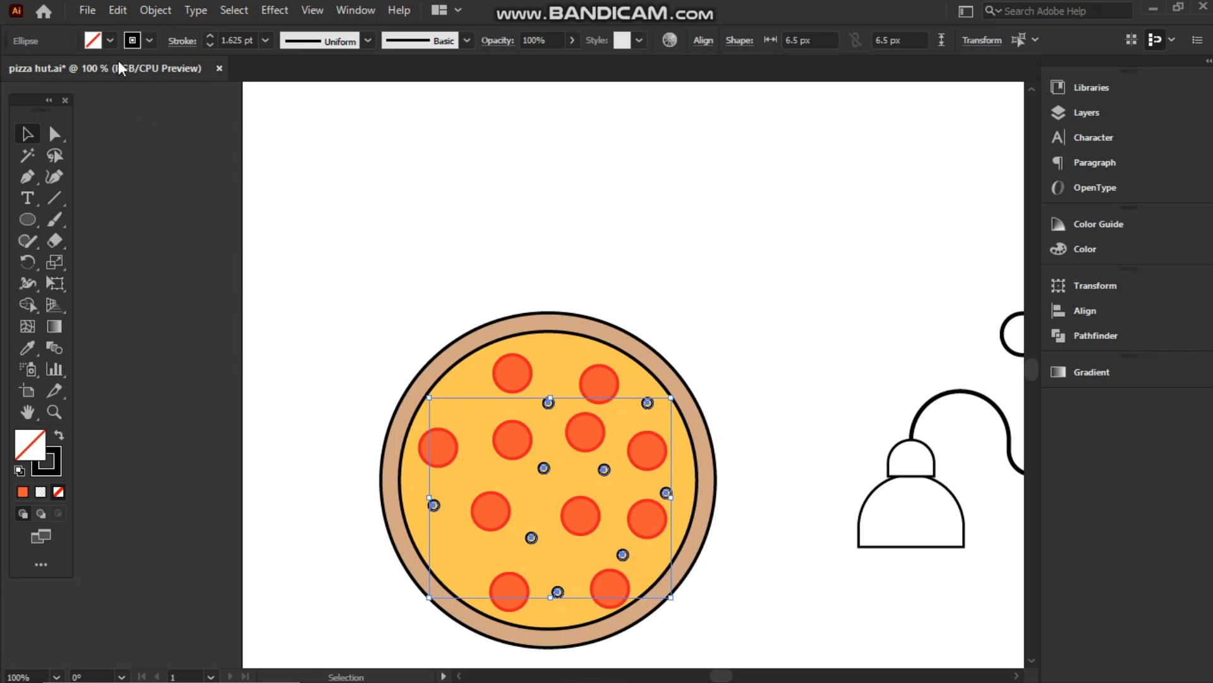
click(110, 41)
click(57, 76)
click(264, 240)
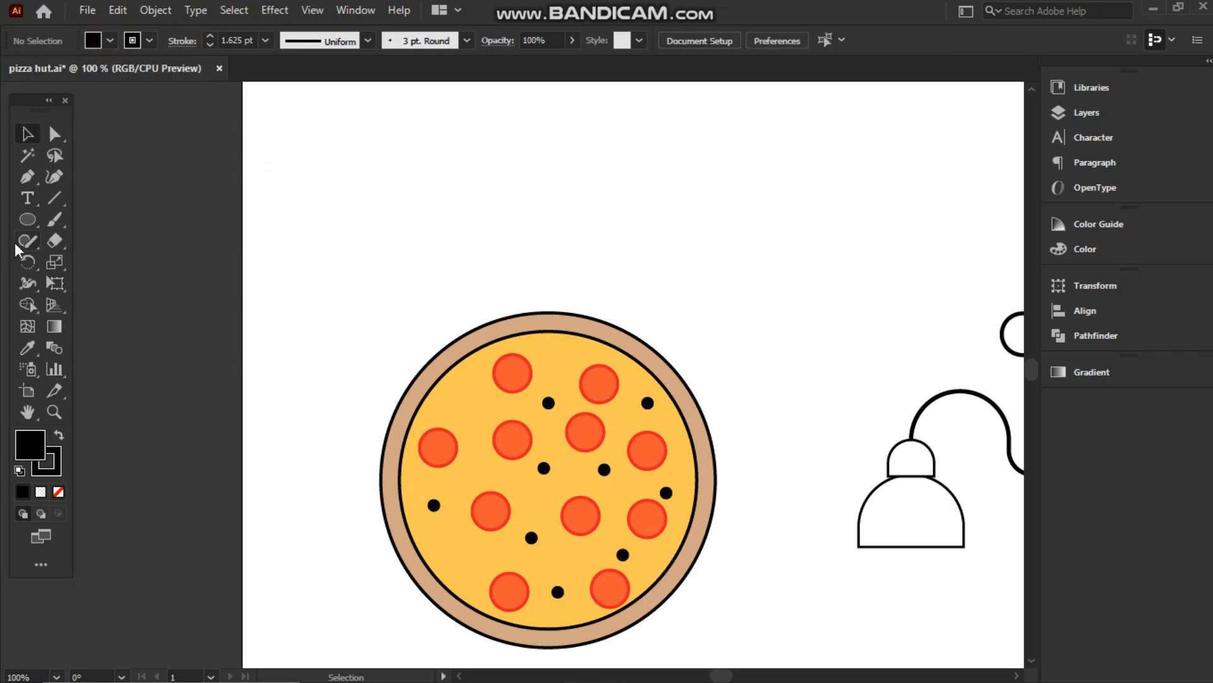
Draw a closed wedge with a curved outer edge over the pizza's left part using the Pen tool, and move the overlapped toppings off its edges
click(372, 297)
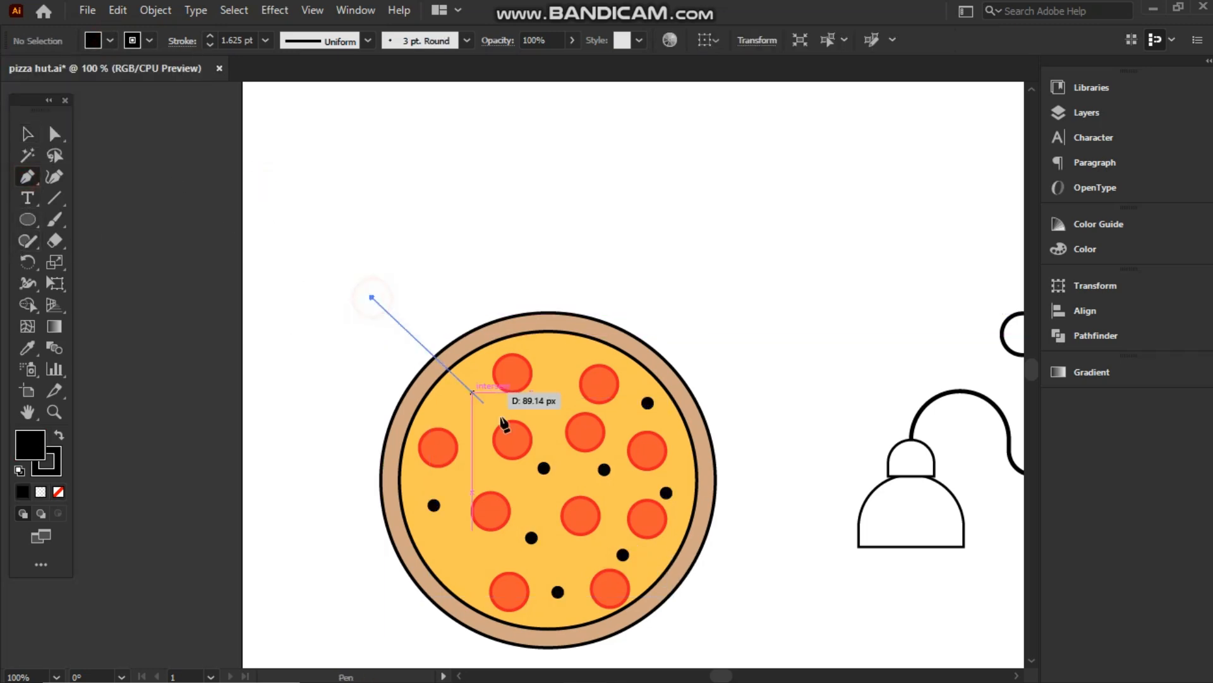
click(558, 498)
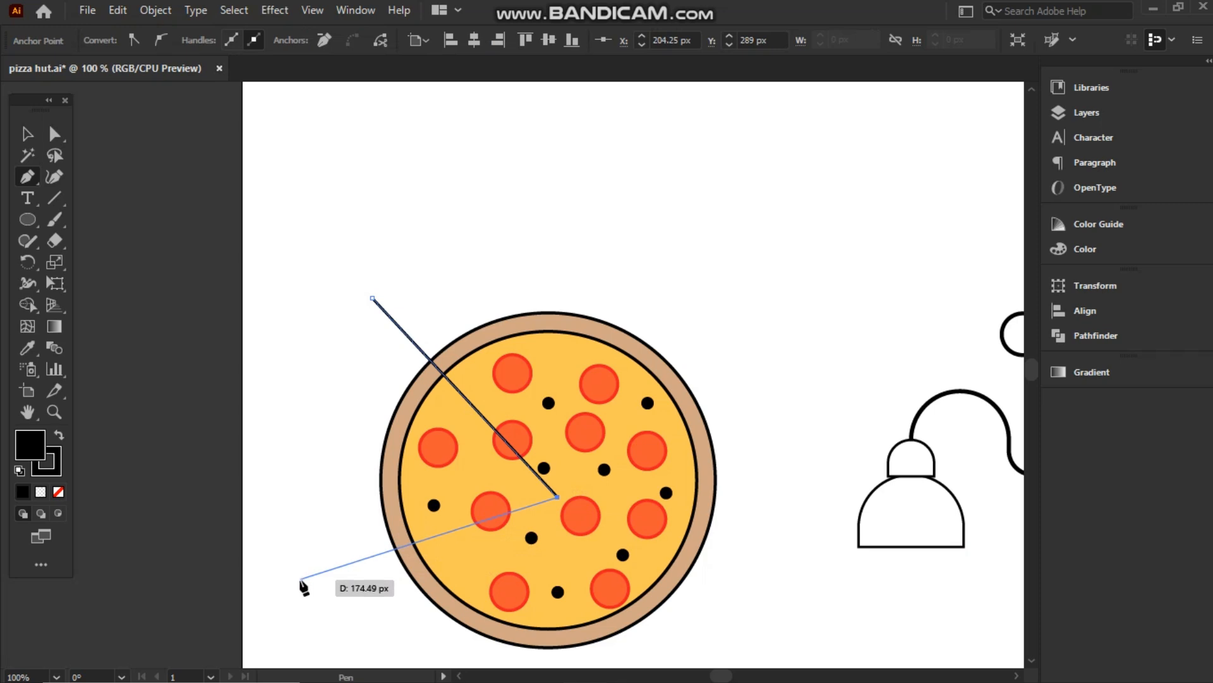
click(301, 578)
drag(372, 297, 571, 236)
click(27, 134)
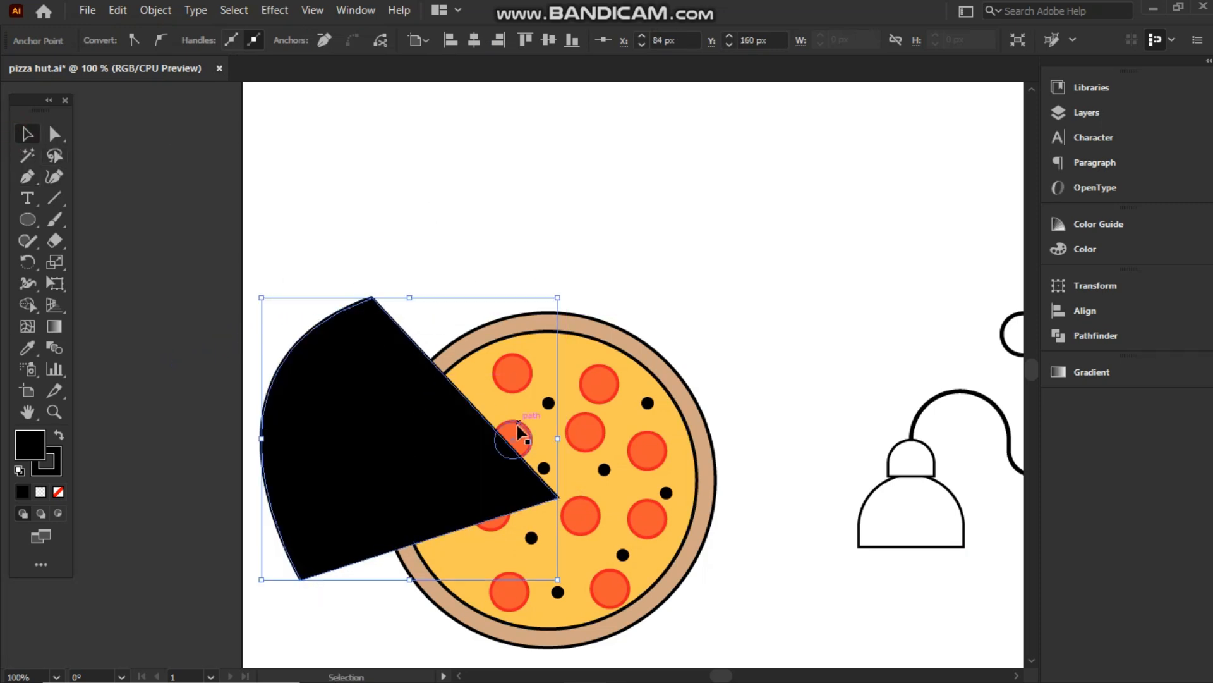
drag(518, 431, 532, 422)
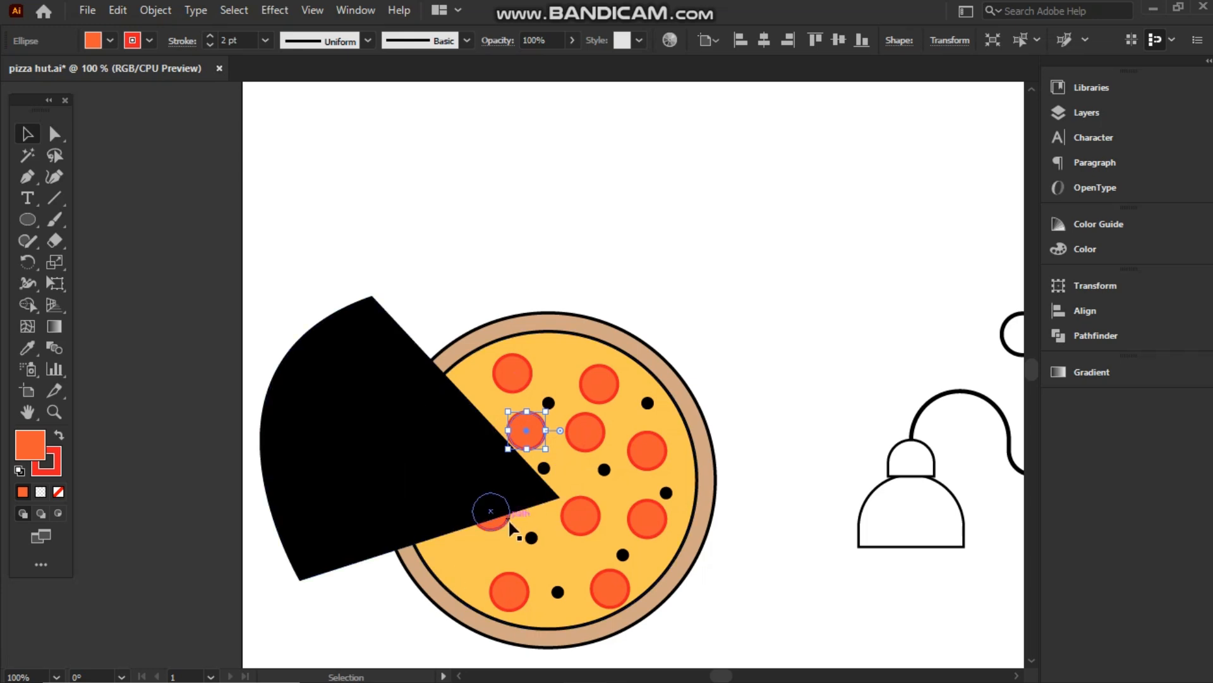
Divide the whole pizza along the wedge with Pathfinder Divide and ungroup the resulting pieces
drag(258, 331, 753, 599)
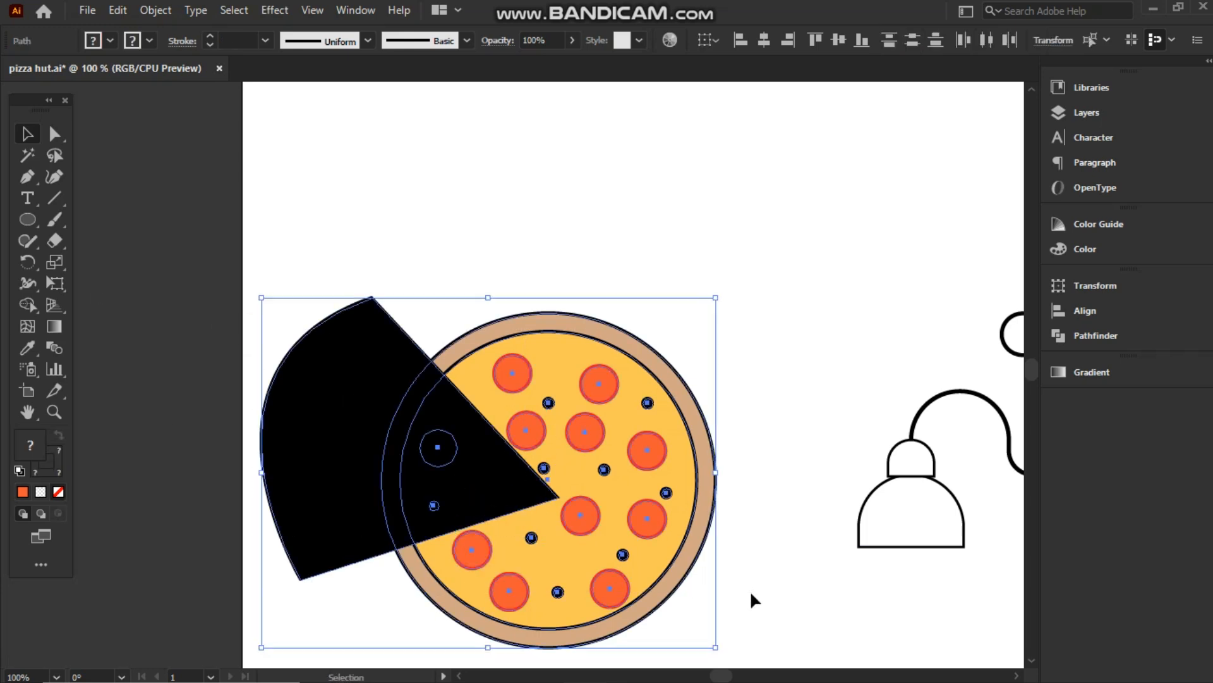
click(1088, 336)
click(854, 374)
click(999, 287)
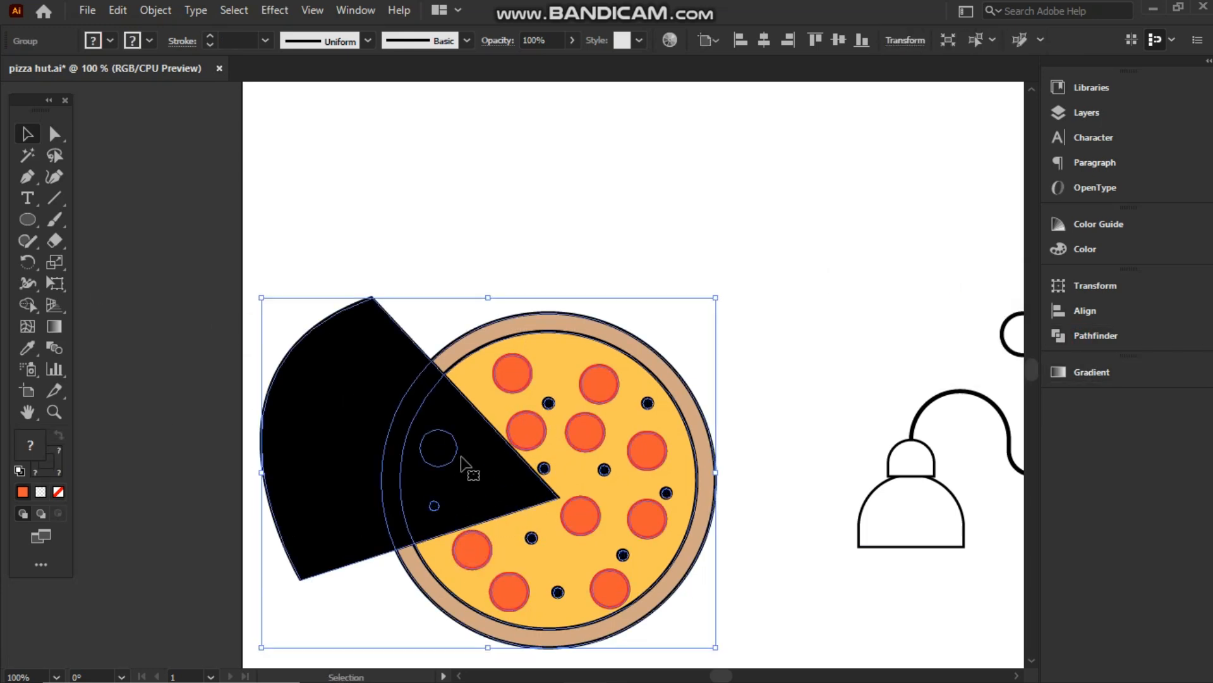
right_click(473, 358)
click(504, 294)
click(359, 256)
Move the cut slice up and left away from the pizza and delete the excess wedge piece beyond its crust
drag(240, 388, 436, 503)
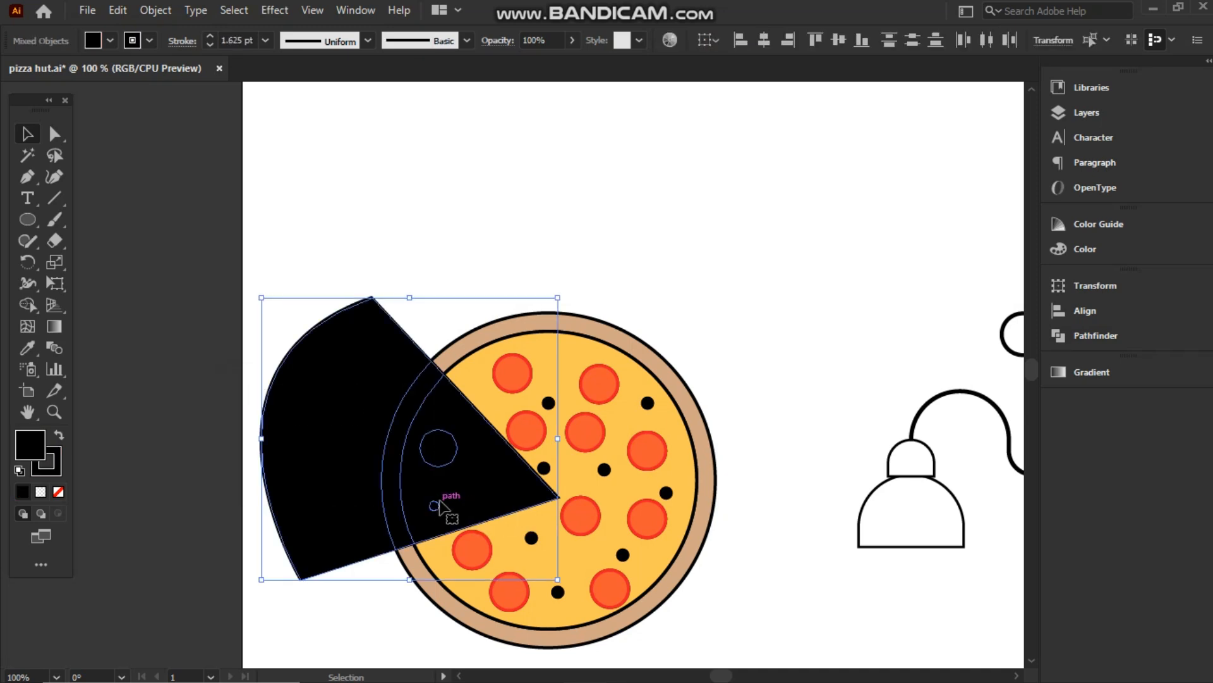
drag(408, 456, 296, 383)
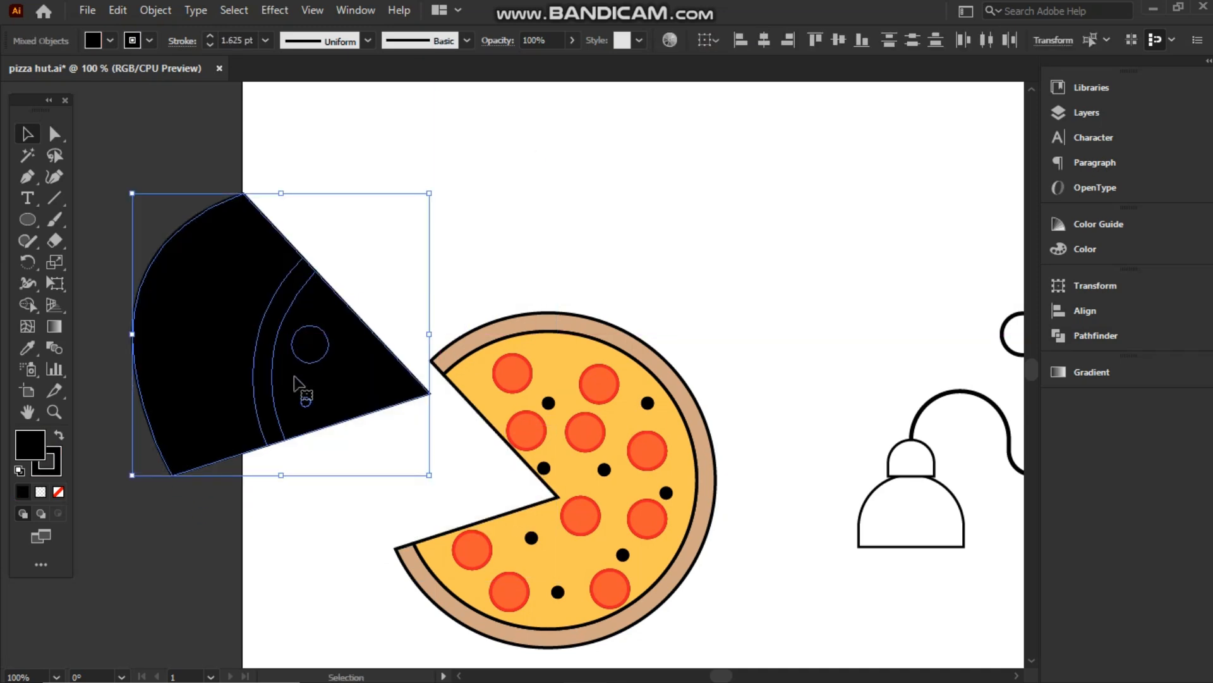
click(343, 290)
click(231, 285)
key(Delete)
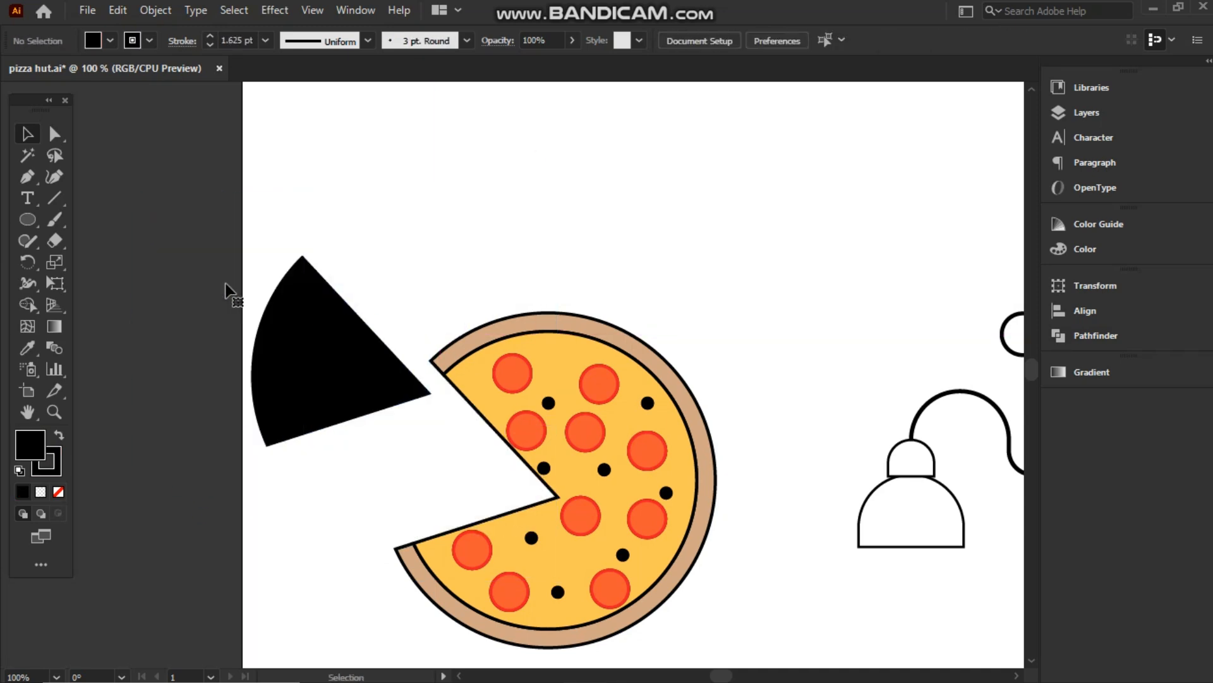
Apply the pizza crust's tan fill and black stroke to the slice's crust with the Eyedropper
click(260, 330)
click(29, 346)
click(451, 354)
click(27, 134)
Apply the pizza's yellow-orange cheese fill and black stroke to the slice's inner area with the Eyedropper
click(348, 371)
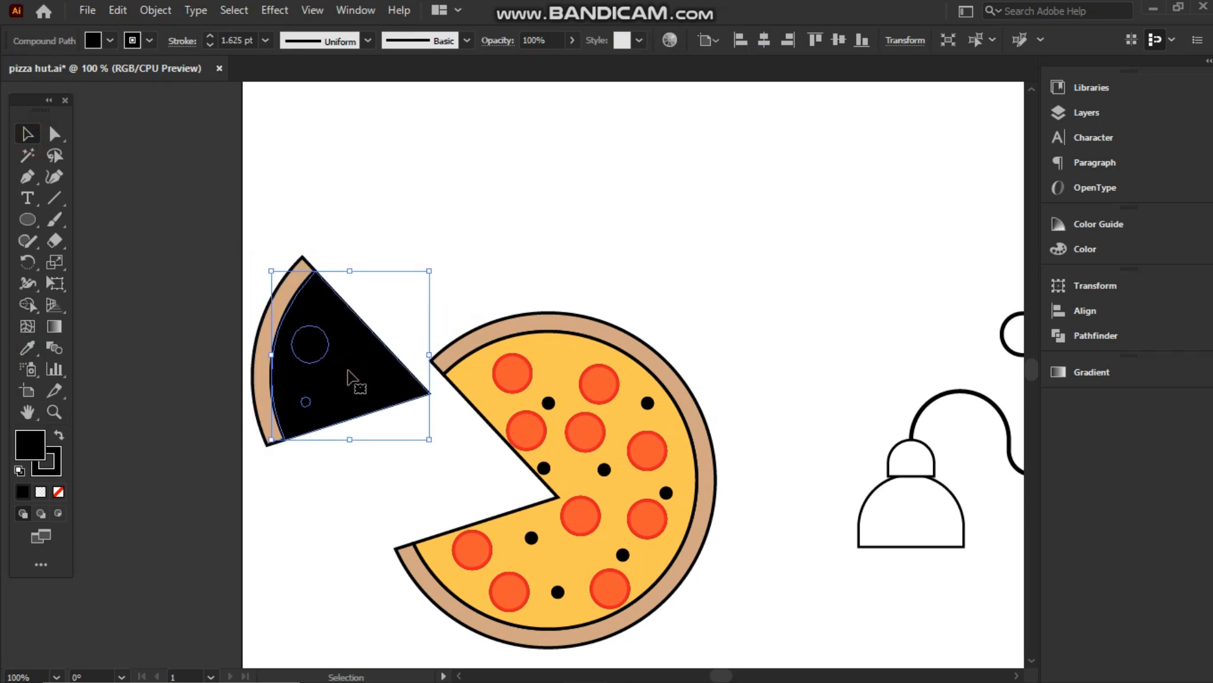
click(27, 348)
click(467, 387)
click(28, 134)
click(460, 262)
Apply the orange fill and red stroke of a pizza topping to the slice's large circle with the Eyedropper
click(317, 340)
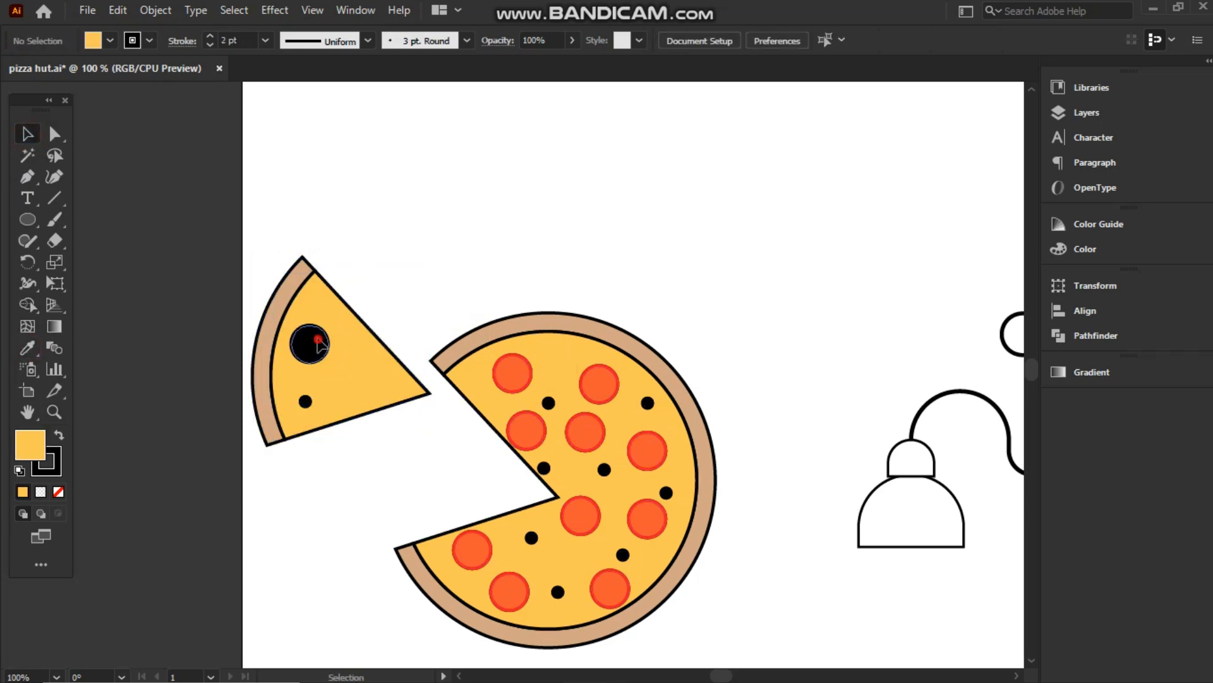
click(27, 349)
click(514, 372)
click(27, 134)
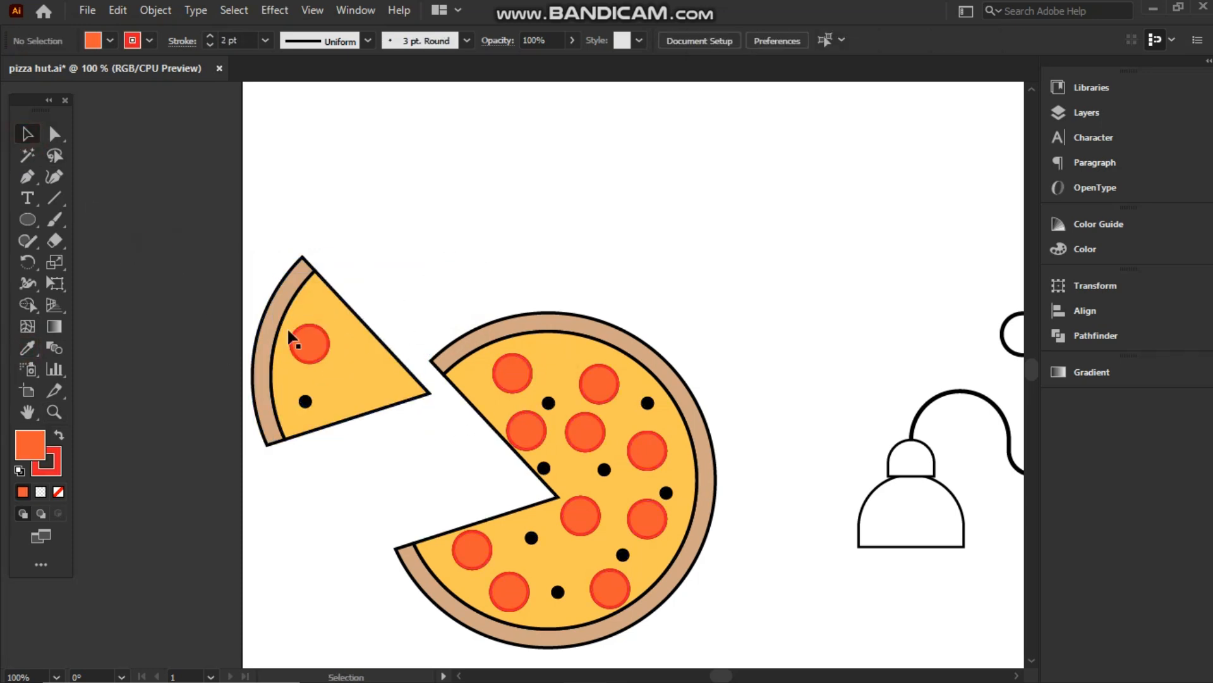
Duplicate the slice's orange topping and black dot and arrange three of each across the slice
drag(320, 347, 315, 312)
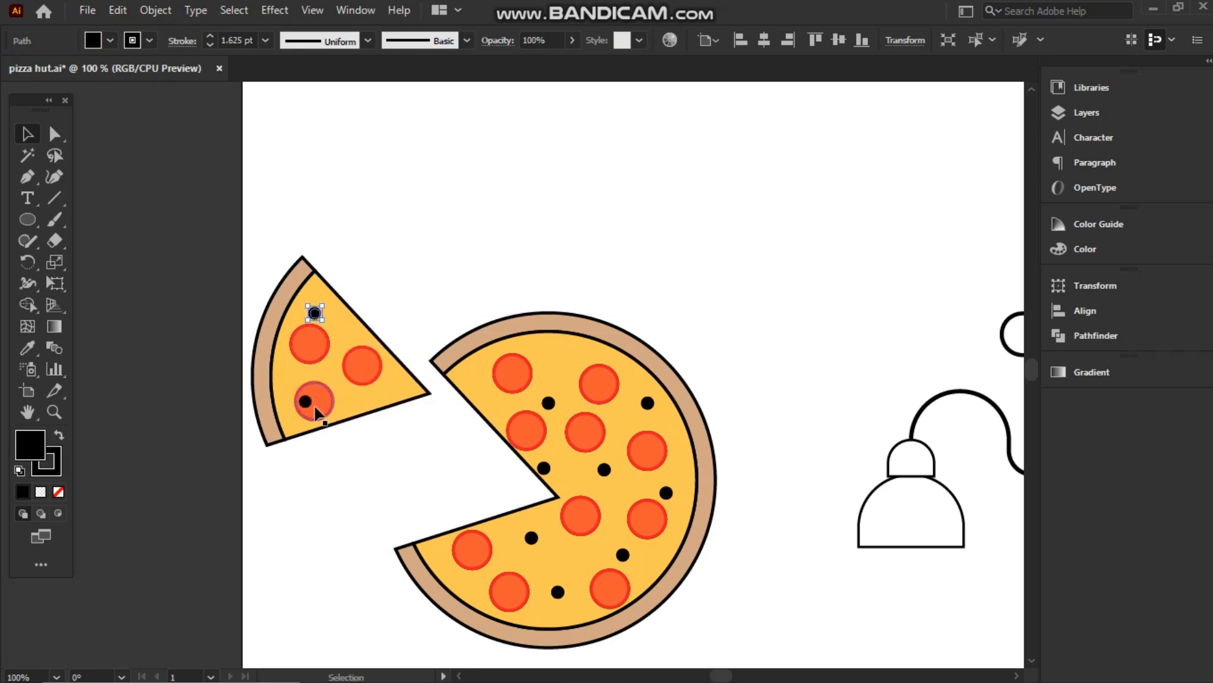
drag(284, 393, 351, 402)
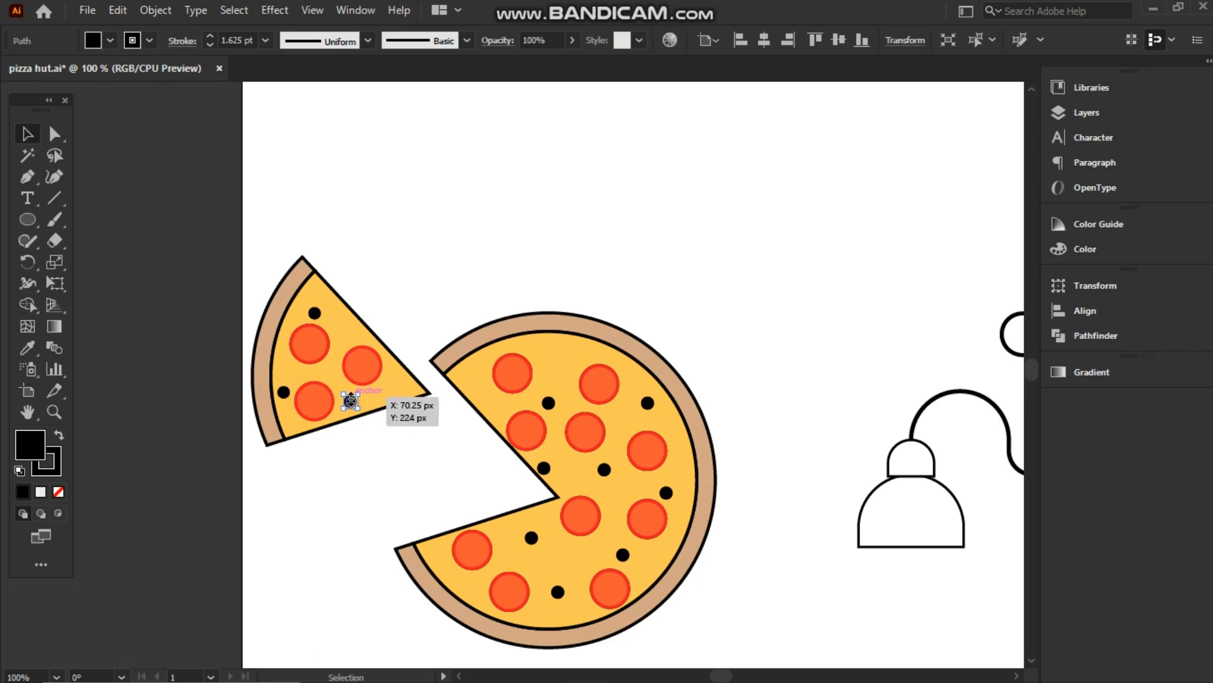
Duplicate the slice's upper black dot near its right-hand edge, above the orange topping, and try sending the copy to the back
drag(327, 326, 369, 351)
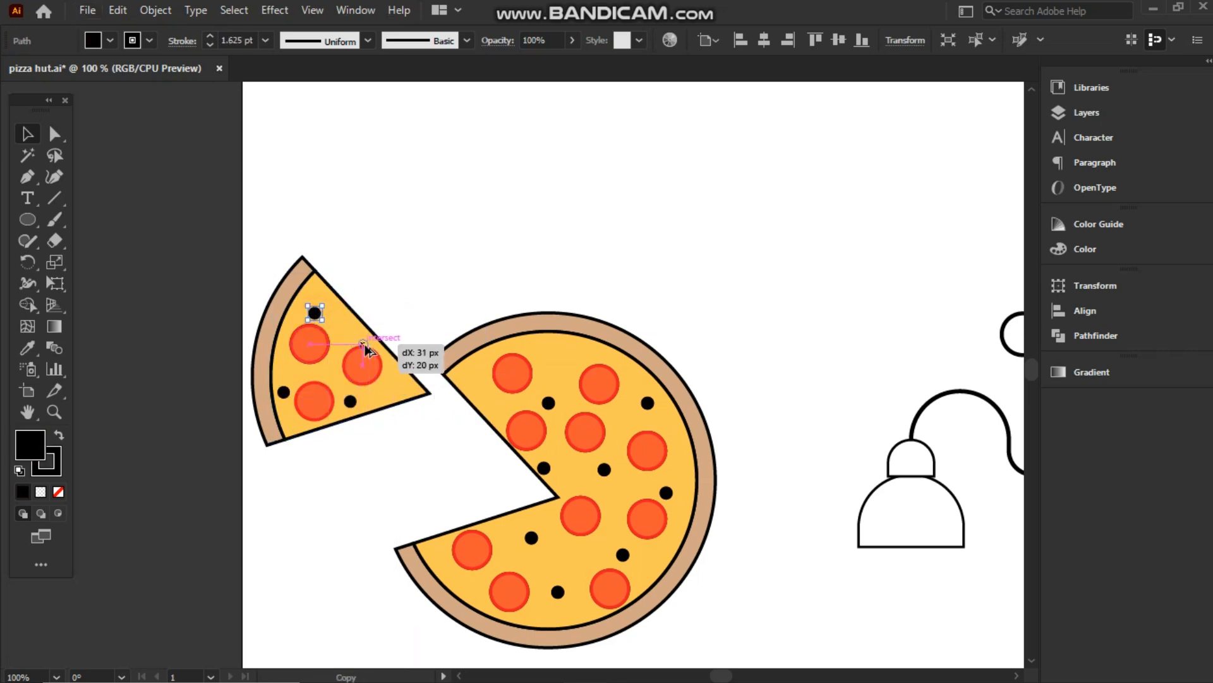
right_click(363, 345)
mouse_move(493, 664)
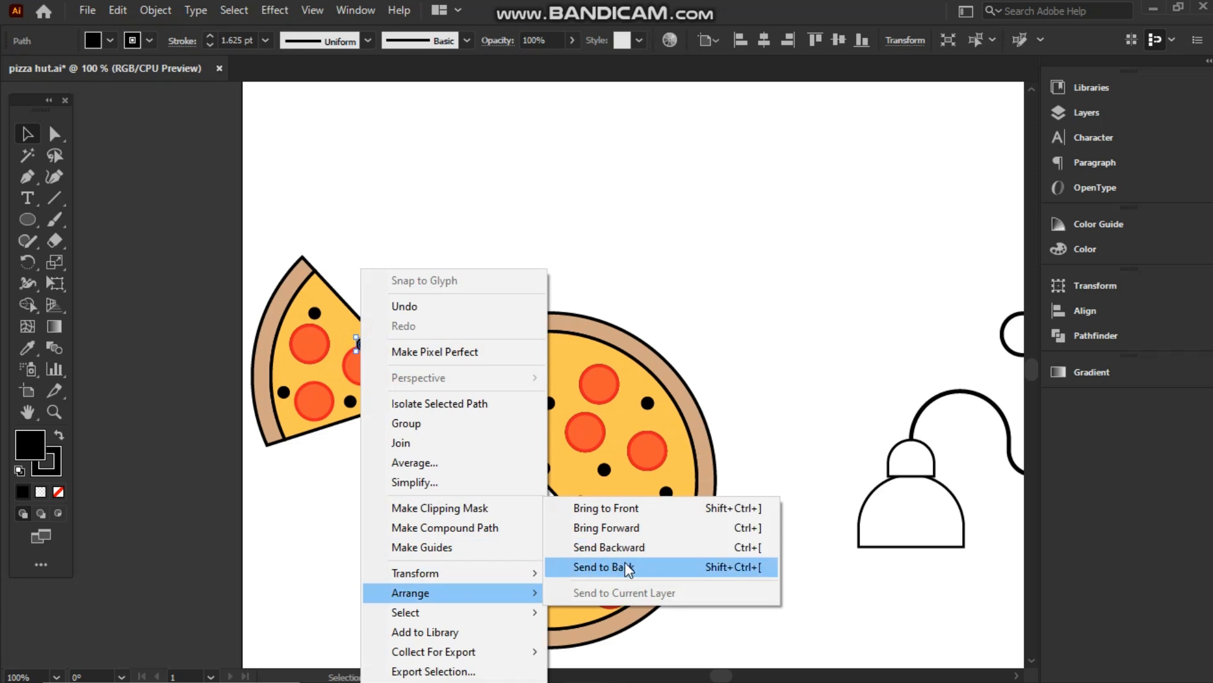
click(699, 569)
Move the slice's right-hand orange topping slightly down and to the right, away from the new black dot
right_click(366, 382)
mouse_move(435, 592)
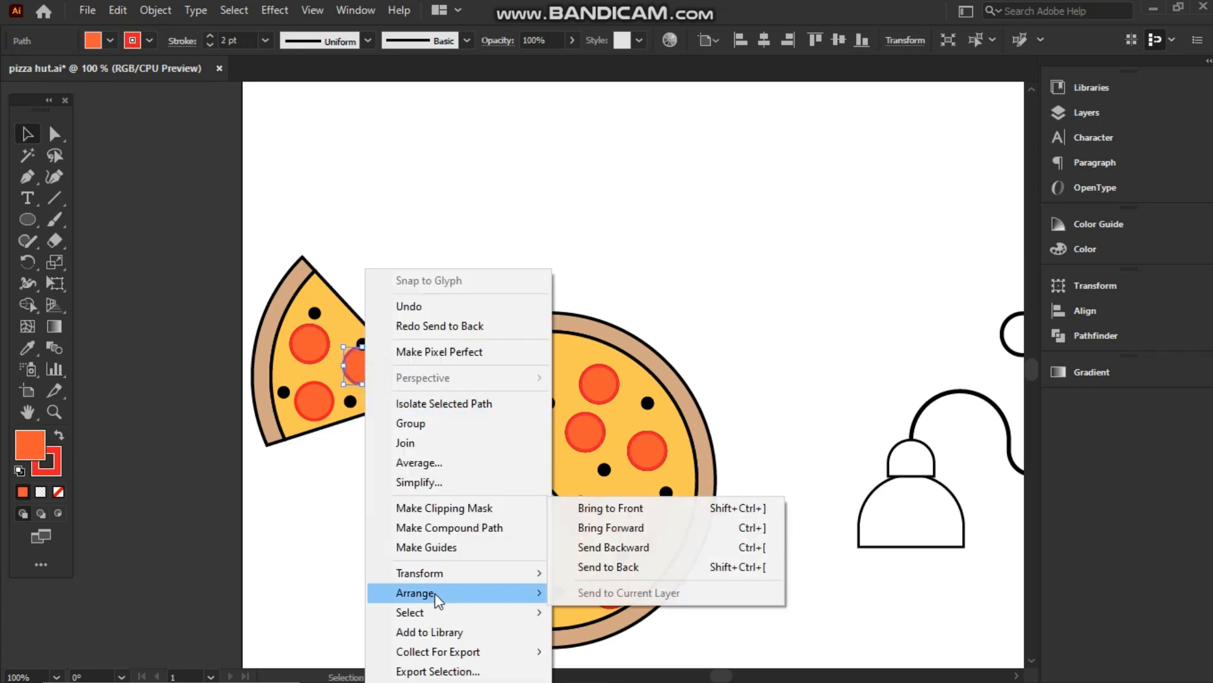
click(587, 518)
click(351, 434)
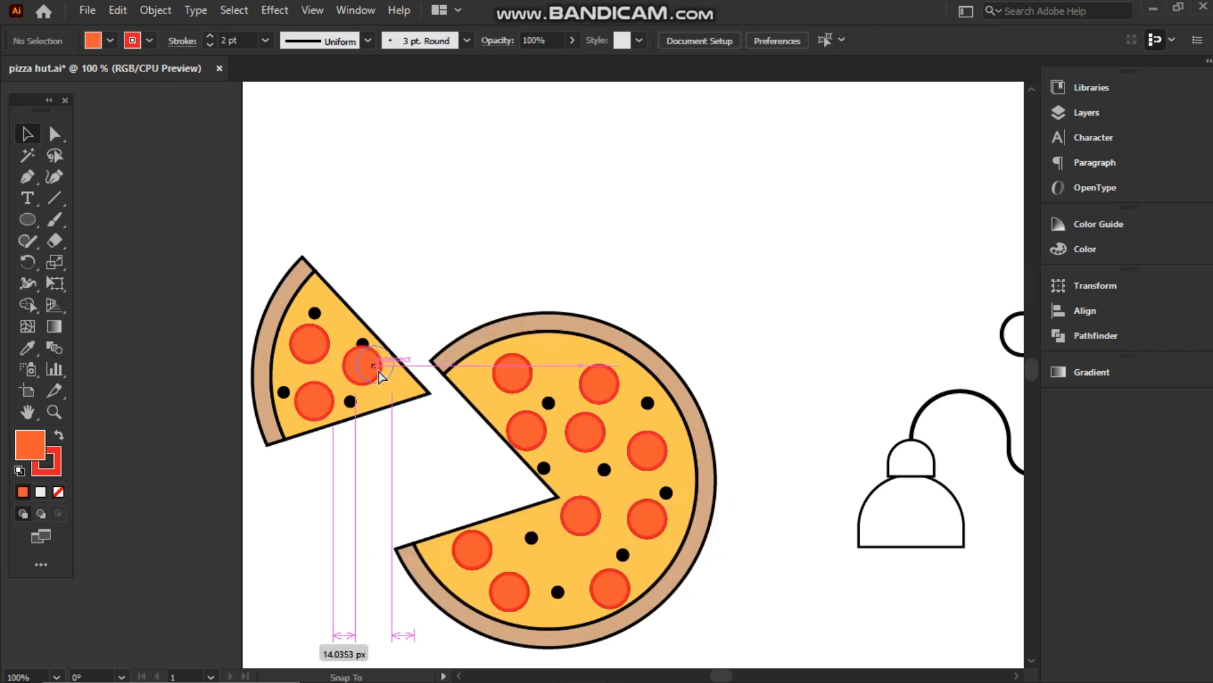
mouse_move(362, 366)
mouse_down()
mouse_move(374, 357)
mouse_move(371, 373)
mouse_up()
click(374, 475)
Scale down the pizza together with its slice and place them on the stall's counter beside the right post
drag(215, 244, 560, 423)
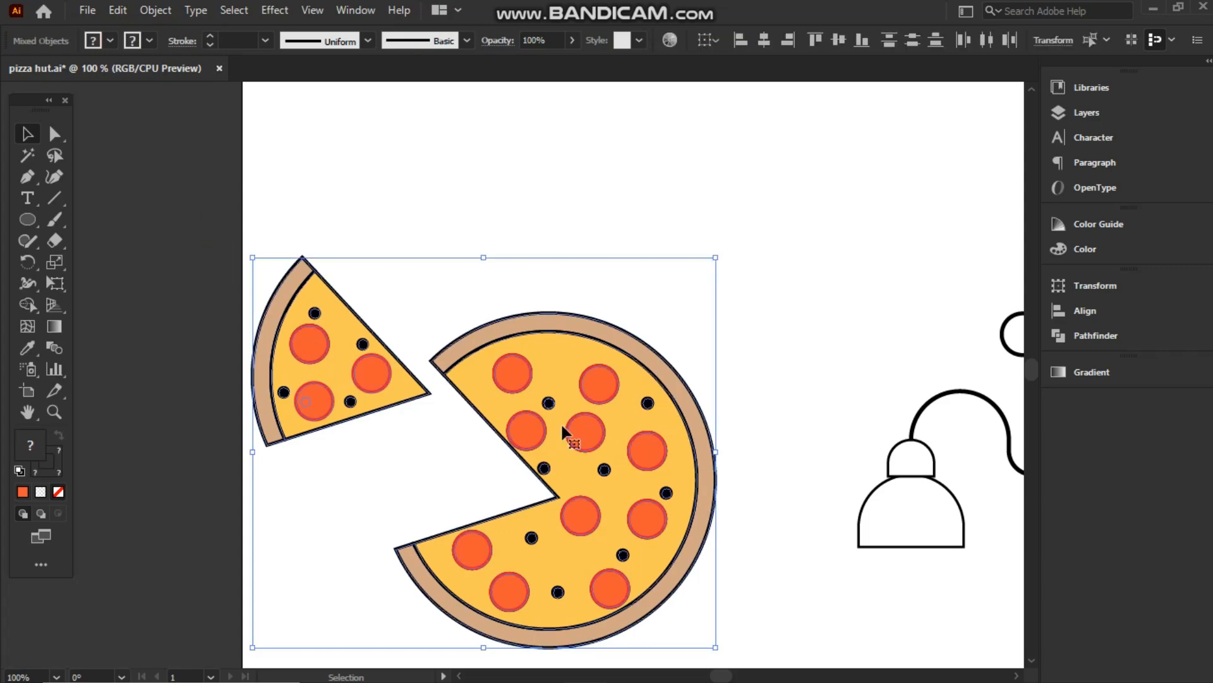
key(a)
key(ctrl+0)
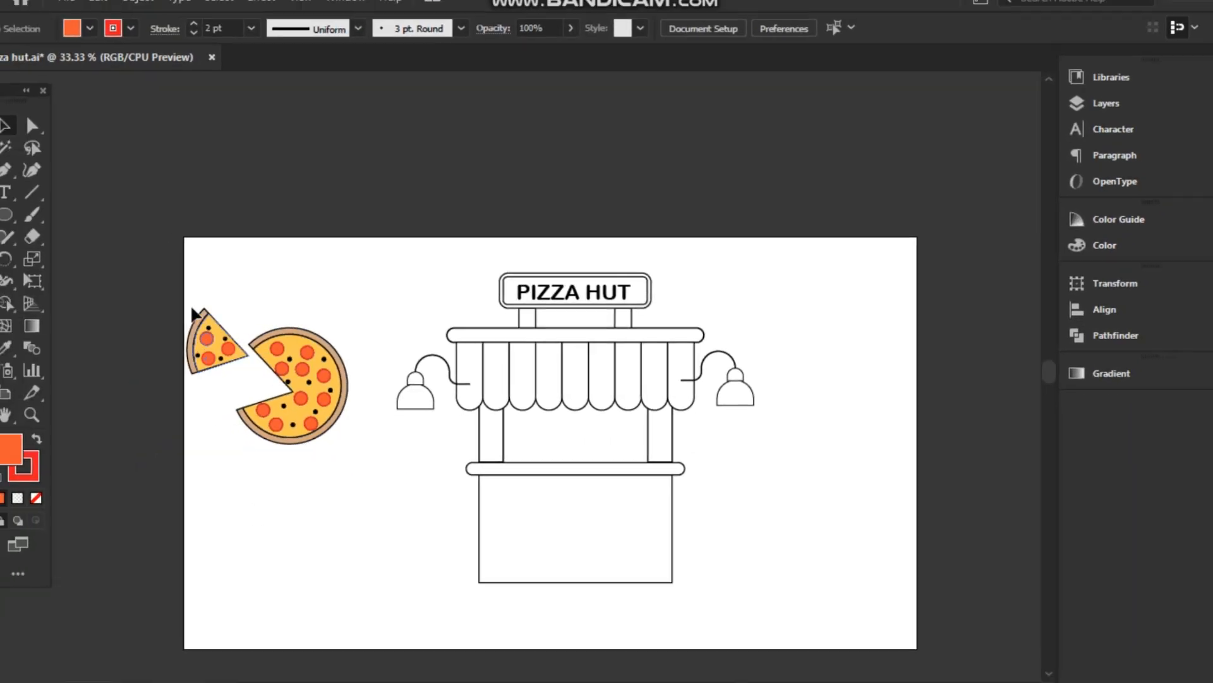
drag(190, 299, 354, 436)
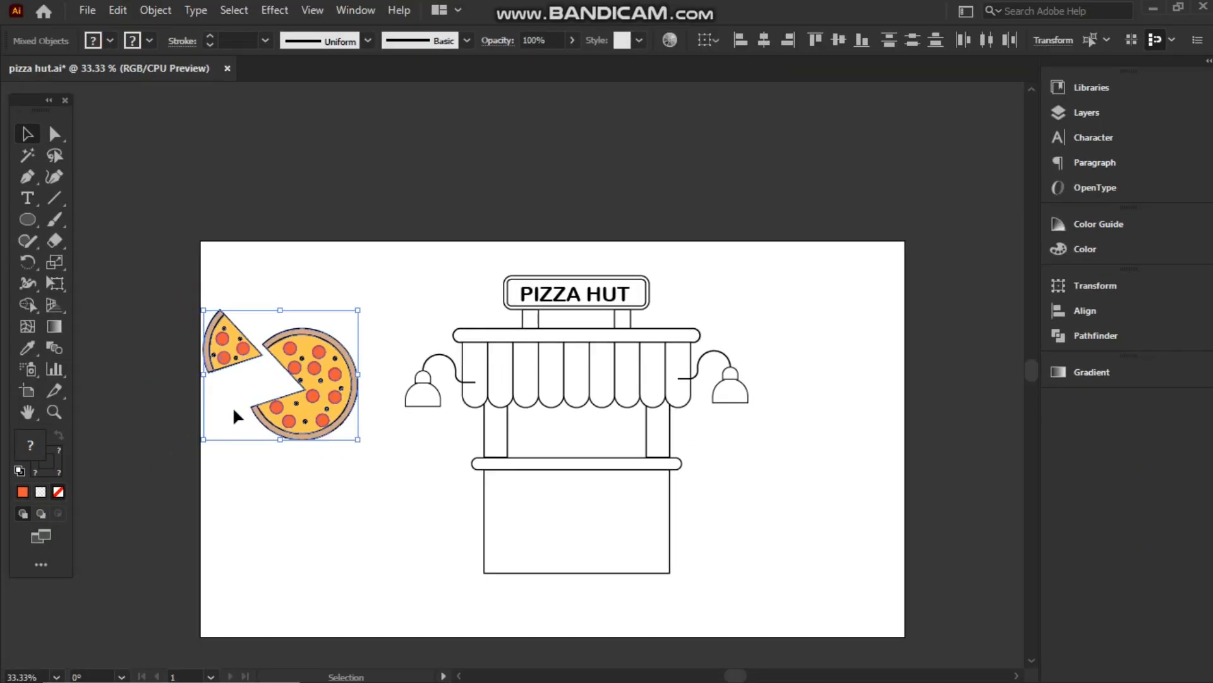
drag(206, 364, 267, 376)
drag(201, 316, 598, 420)
click(832, 446)
Draw a rectangle that covers the entire artboard
right_click(35, 221)
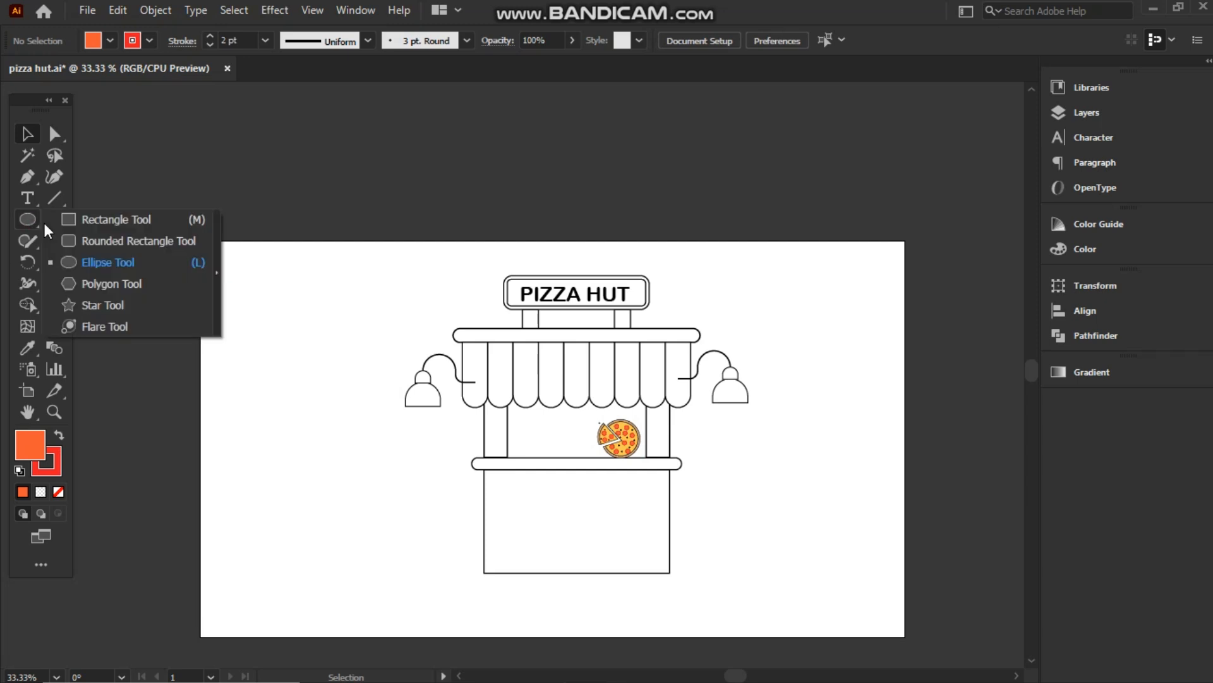
click(82, 211)
drag(201, 241, 905, 635)
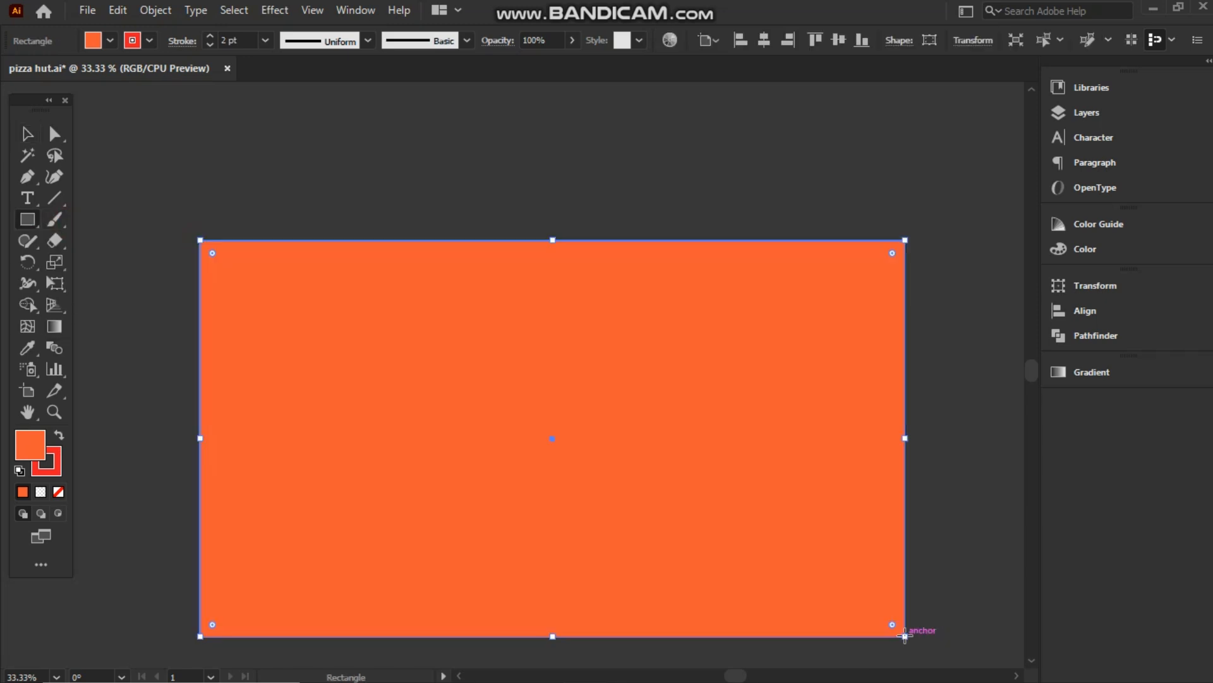
scroll(905, 636, up, 2)
scroll(905, 635, down, 4)
scroll(905, 635, up, 2)
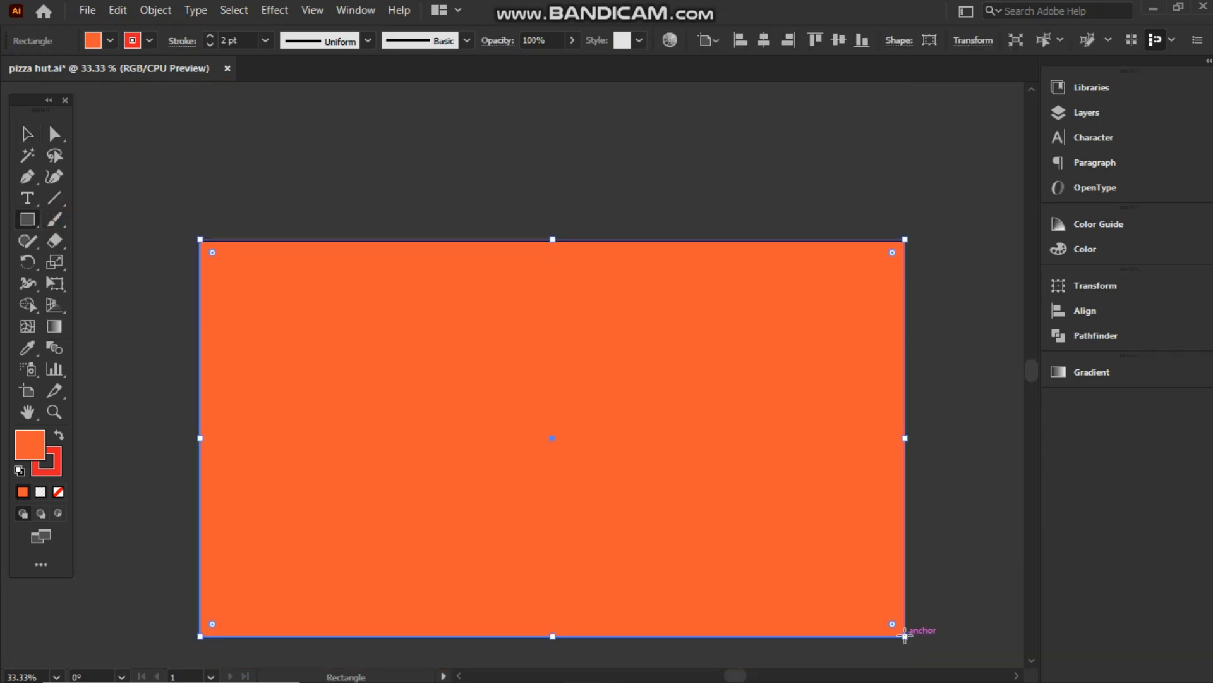
scroll(1033, 365, down, 1)
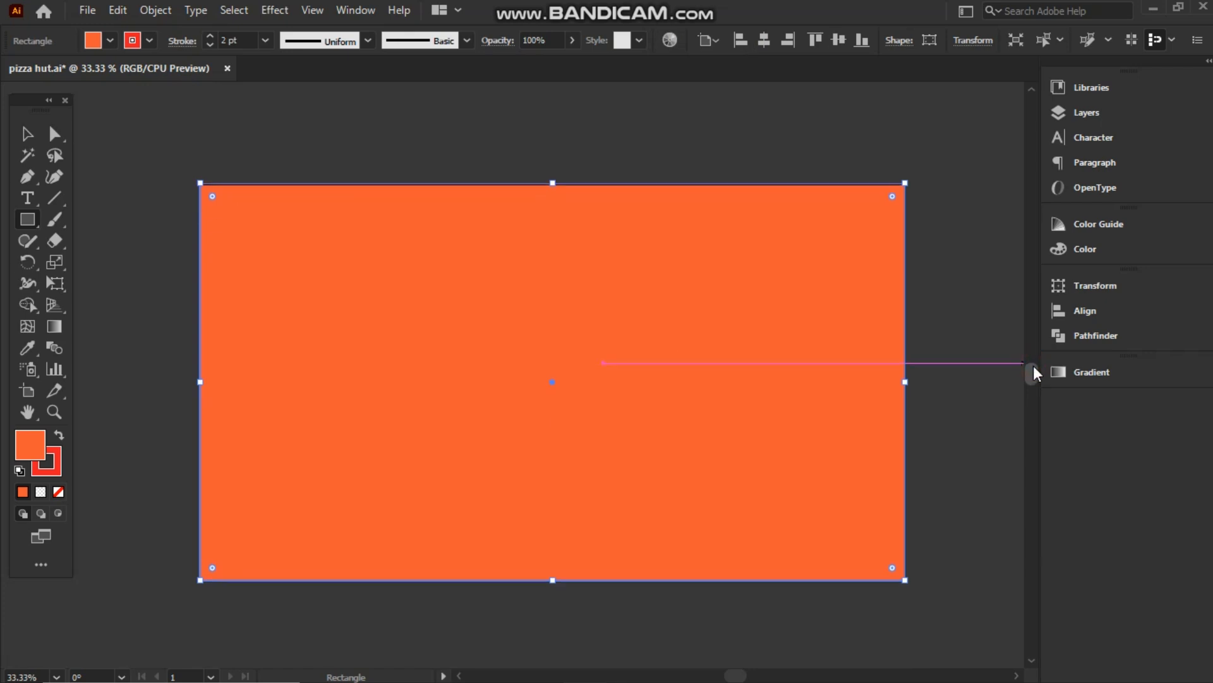
Give the background rectangle a light yellow fill and no stroke
click(110, 41)
click(99, 123)
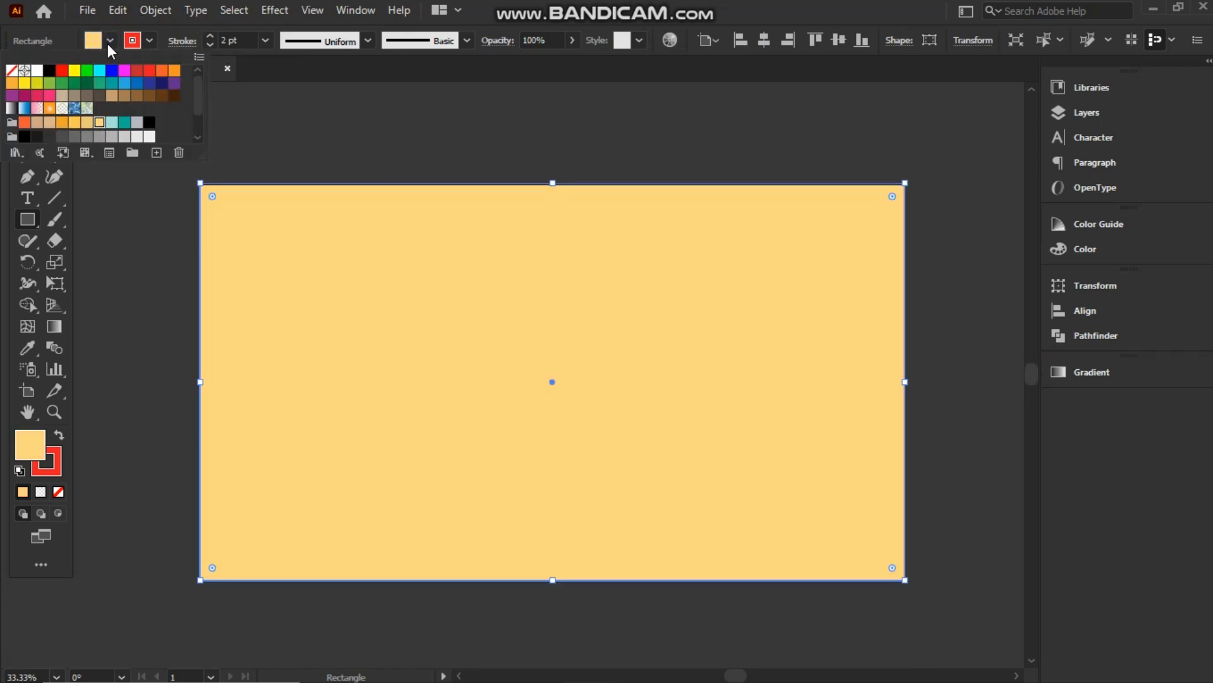
click(149, 42)
click(12, 71)
click(219, 177)
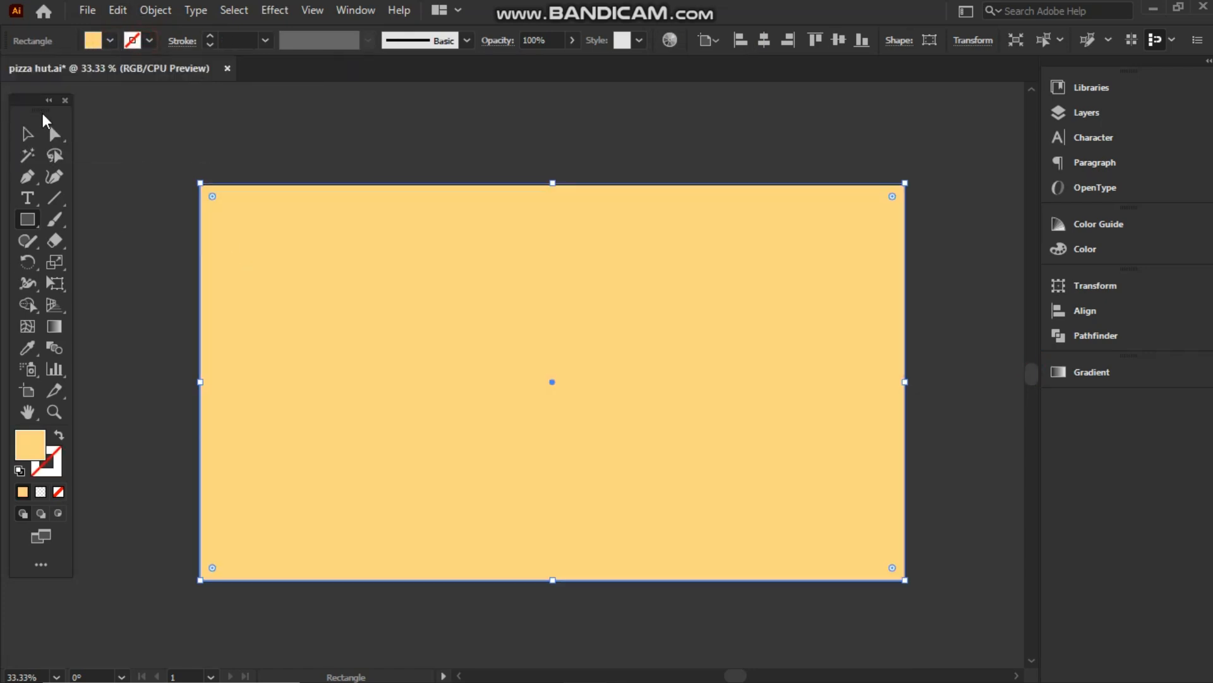
Send the light yellow background rectangle to the back and lock it
click(28, 133)
right_click(328, 272)
mouse_move(373, 590)
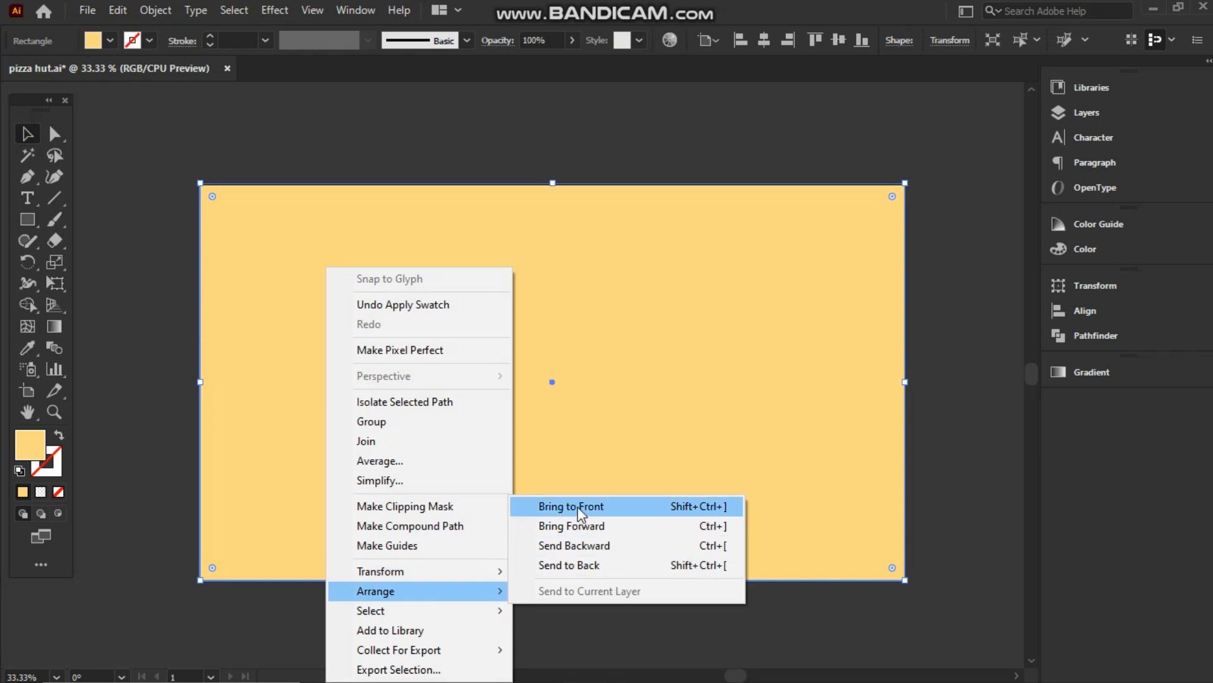
click(572, 565)
click(155, 10)
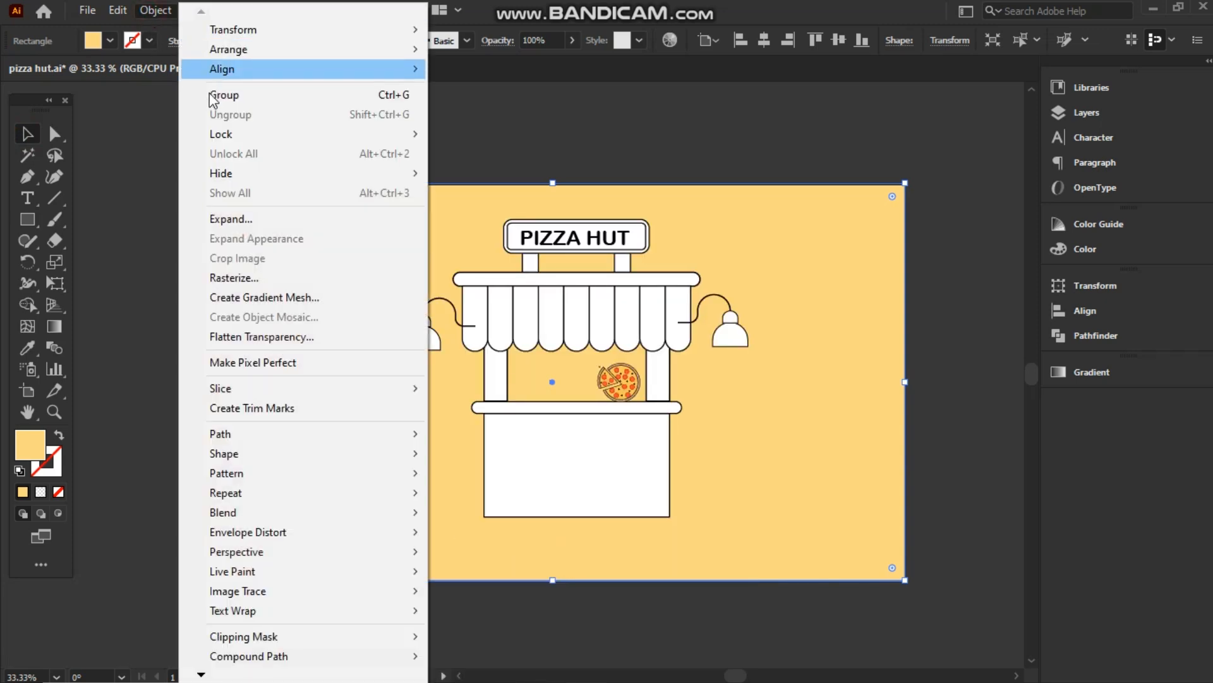
mouse_move(389, 128)
click(471, 129)
Fill every other awning stripe with orange, starting with the leftmost one
click(472, 334)
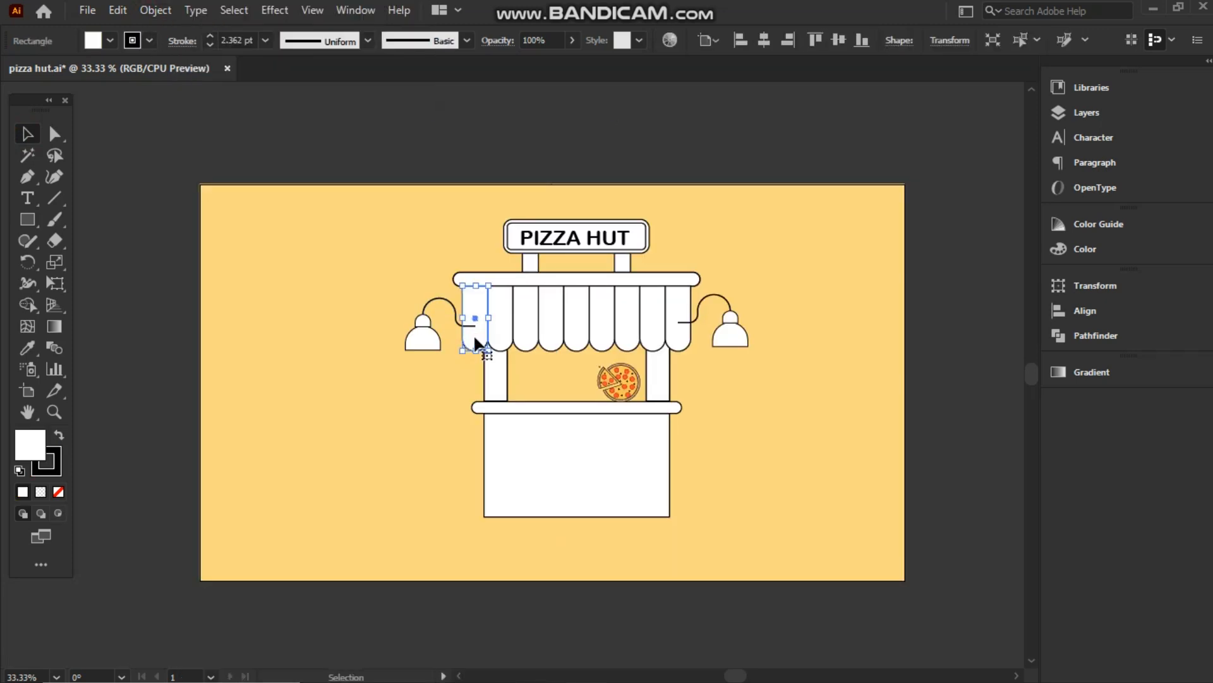
shift+click(506, 340)
shift+click(529, 338)
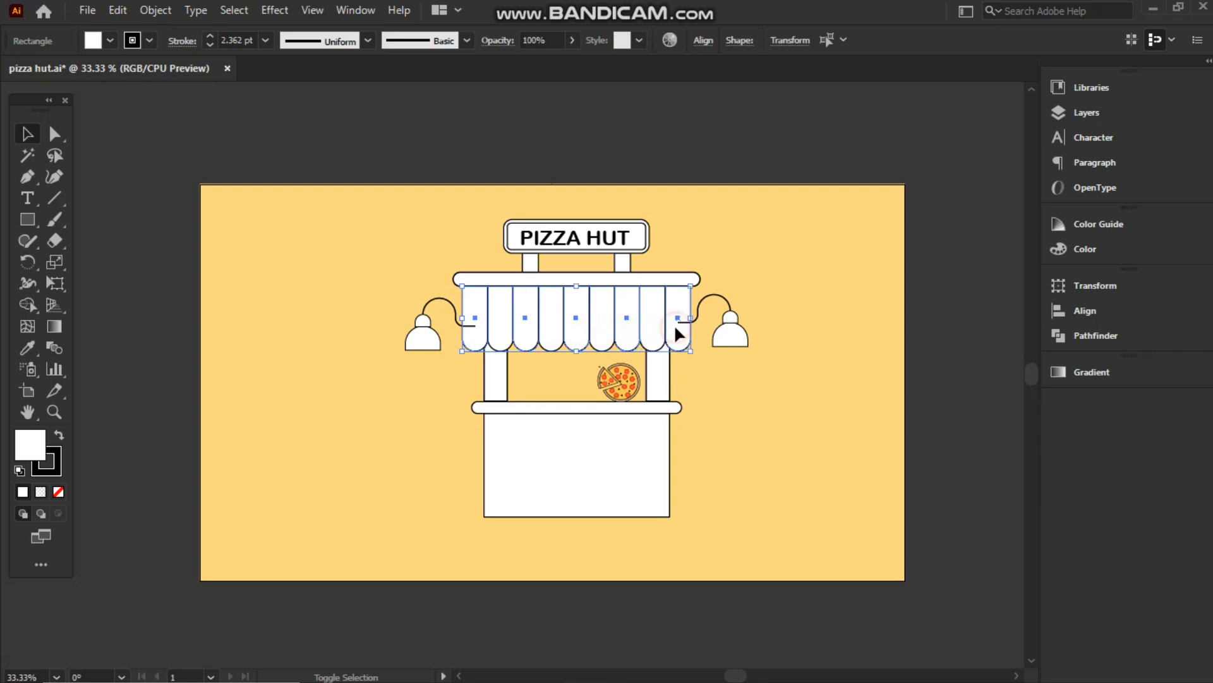
click(111, 43)
click(24, 123)
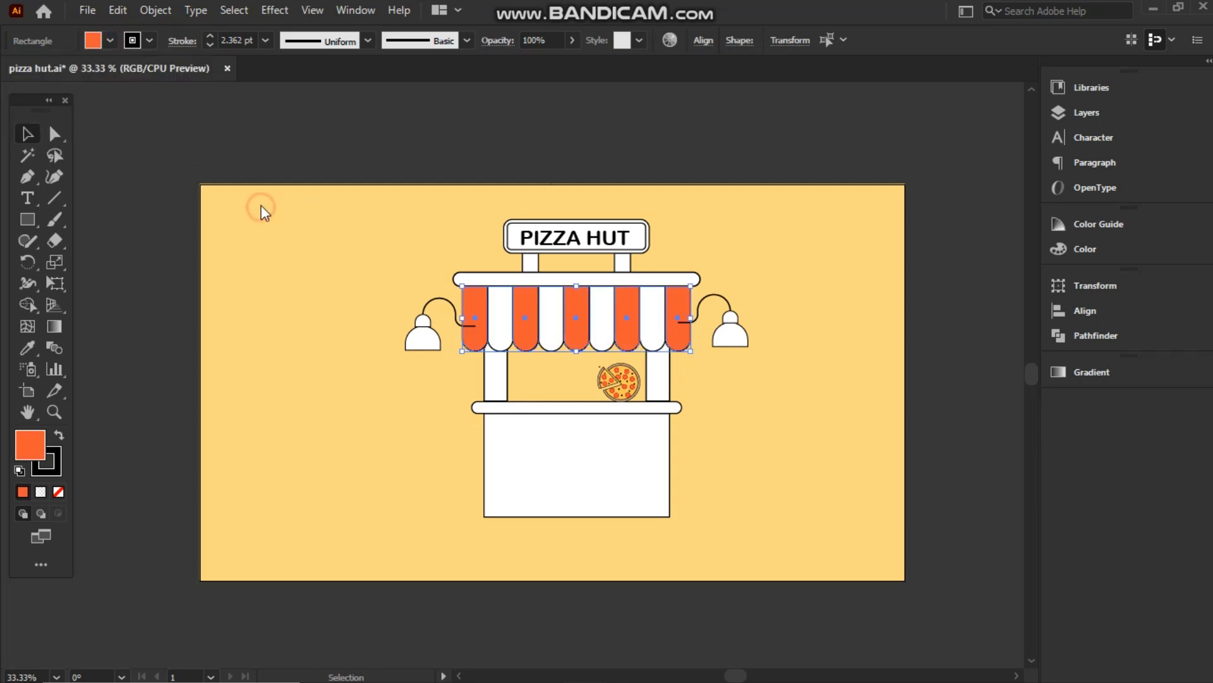
Fill the awning's top bar, both posts, the inner sign panel and the counter base with tan R=219 G=180 B=137
click(487, 280)
shift+click(506, 379)
shift+click(651, 395)
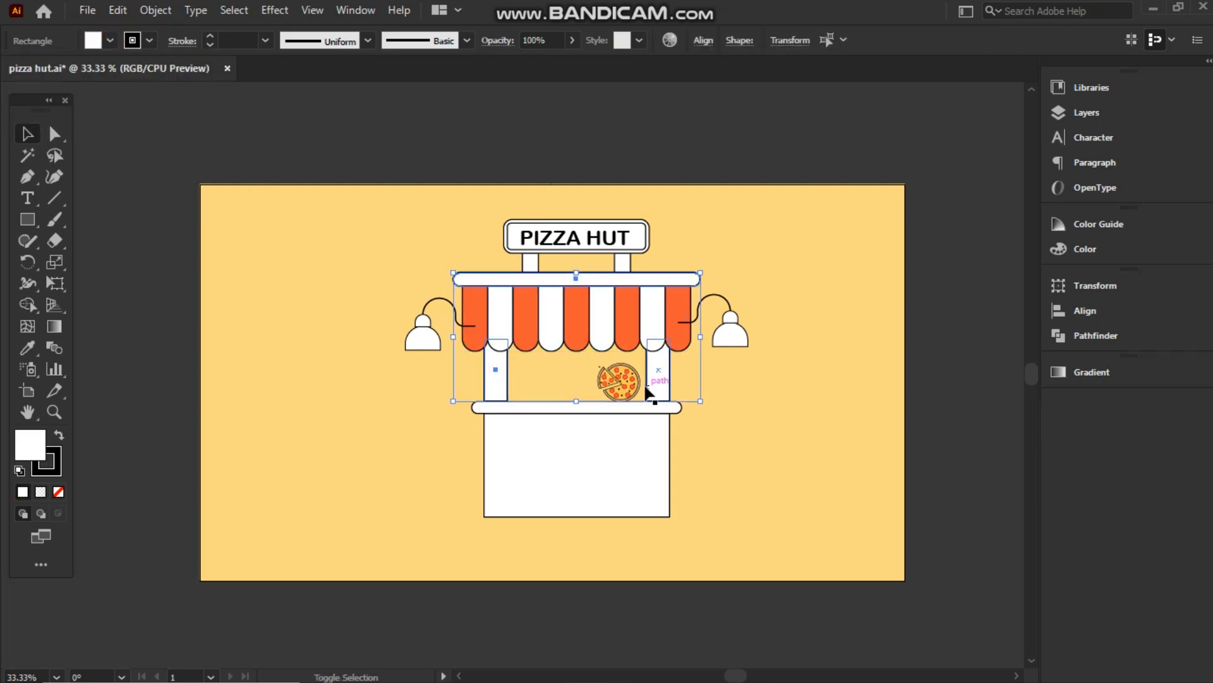
shift+click(509, 251)
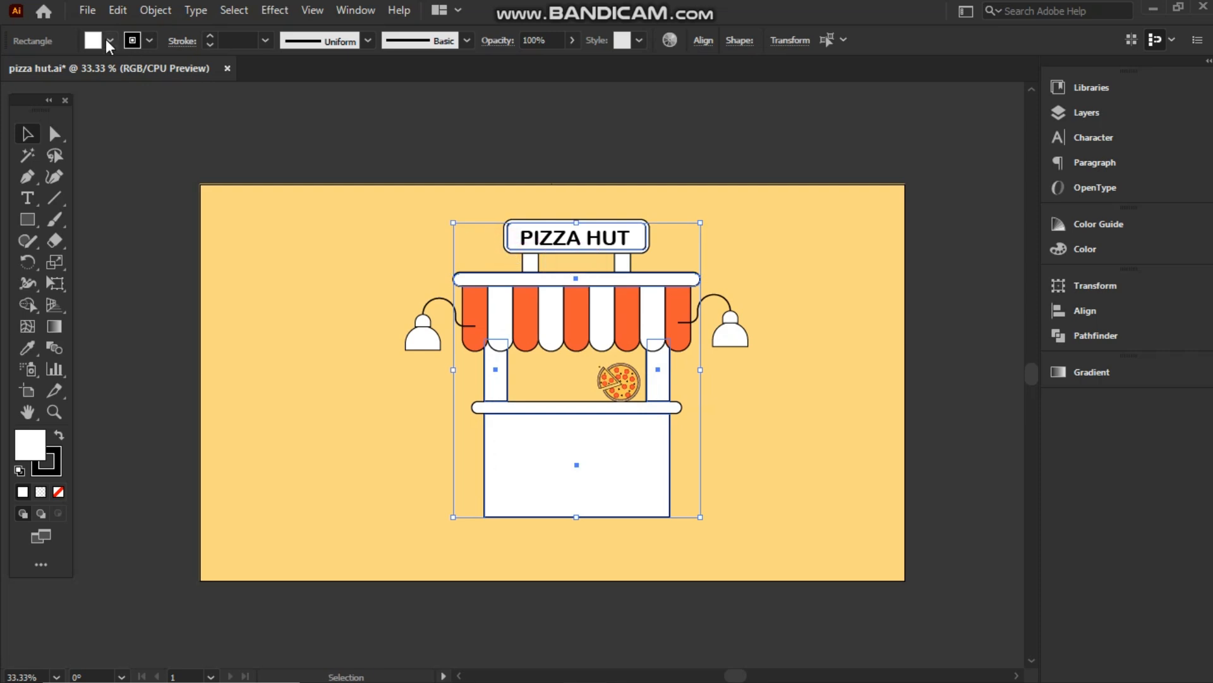
click(111, 40)
click(41, 125)
click(50, 125)
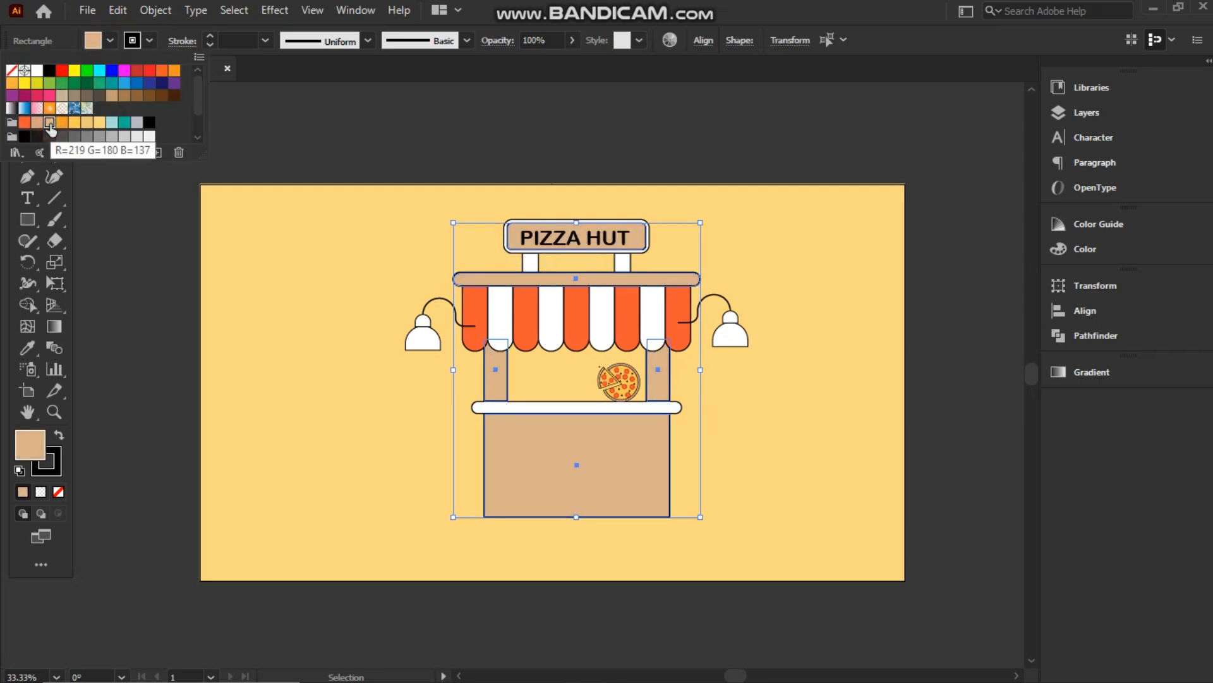
click(264, 237)
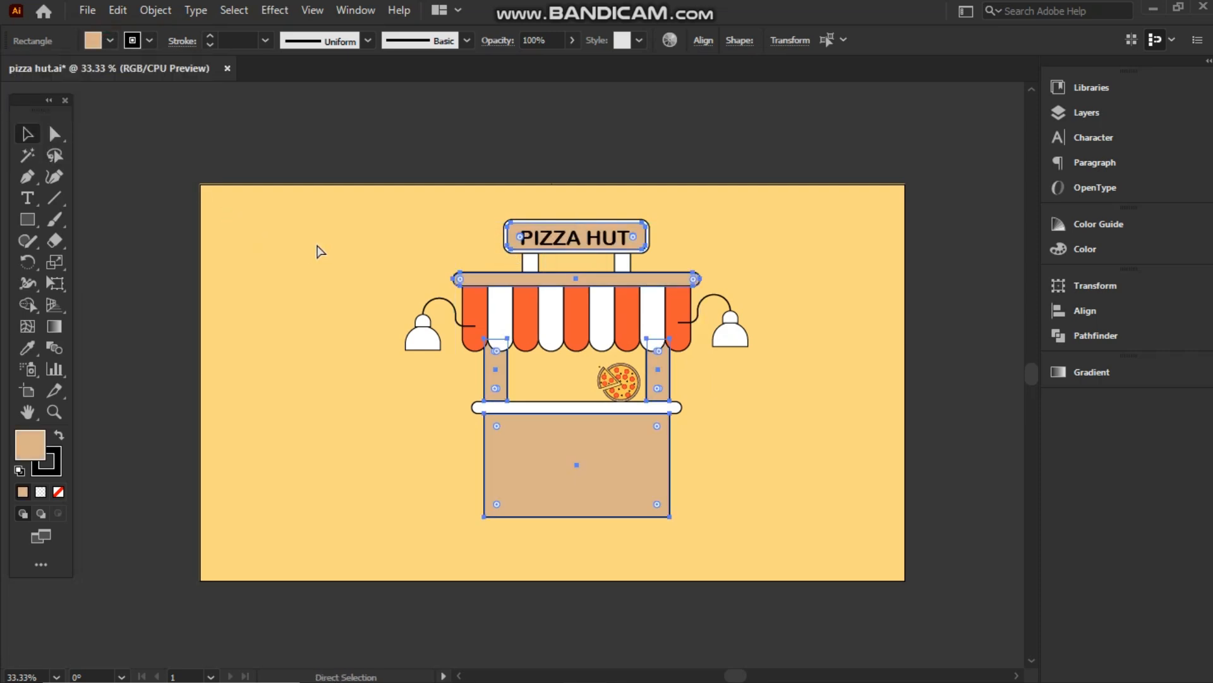
Set the inner panel of the PIZZA HUT sign to a white fill
click(432, 244)
click(516, 246)
click(111, 40)
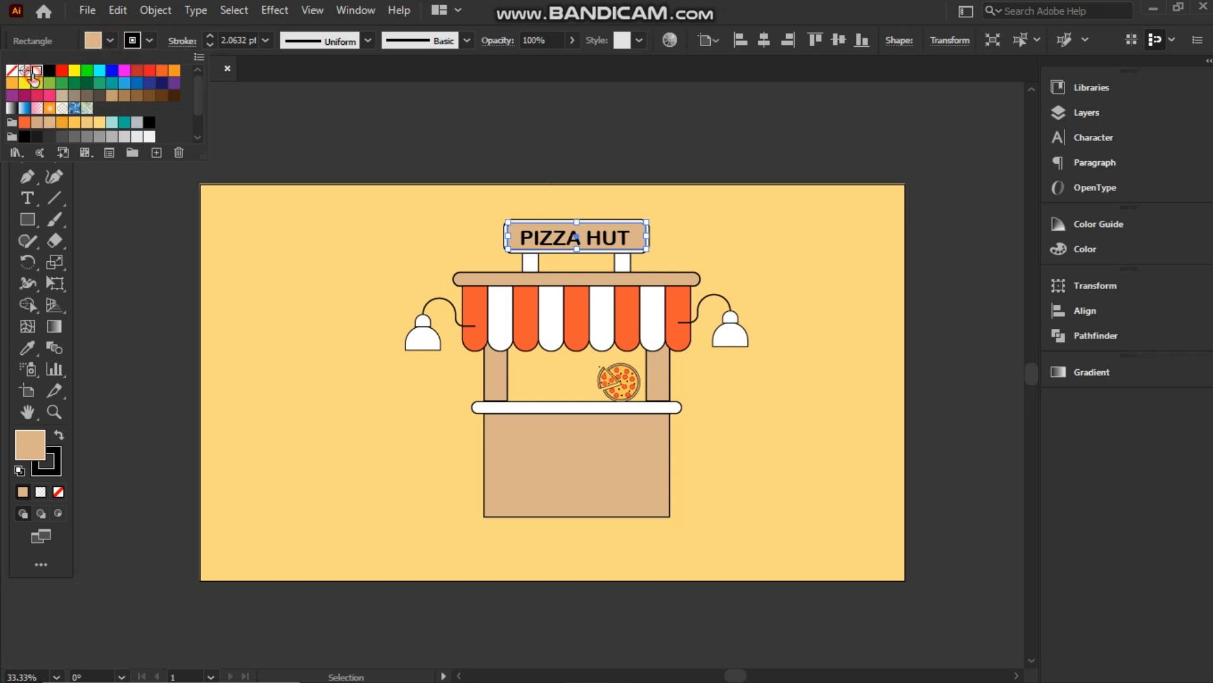
click(38, 71)
click(428, 251)
Apply the counter base's tan fill and black stroke to the sign's outer frame with the Eyedropper
click(517, 245)
click(110, 41)
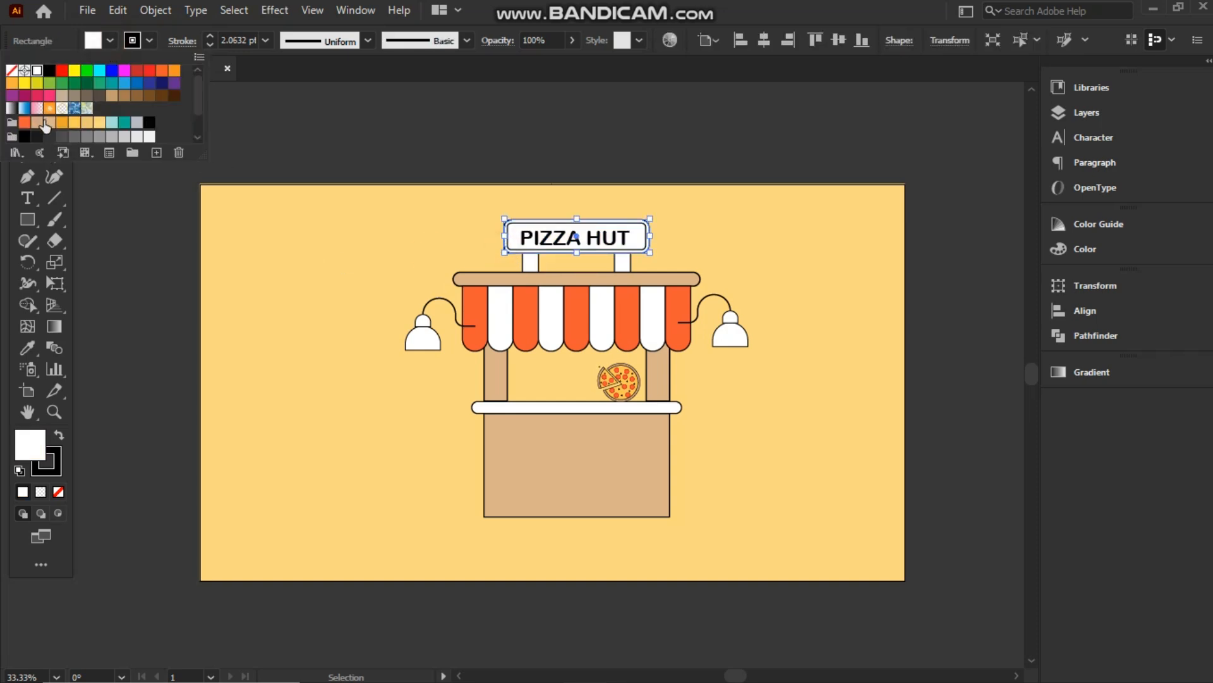
click(563, 452)
click(563, 452)
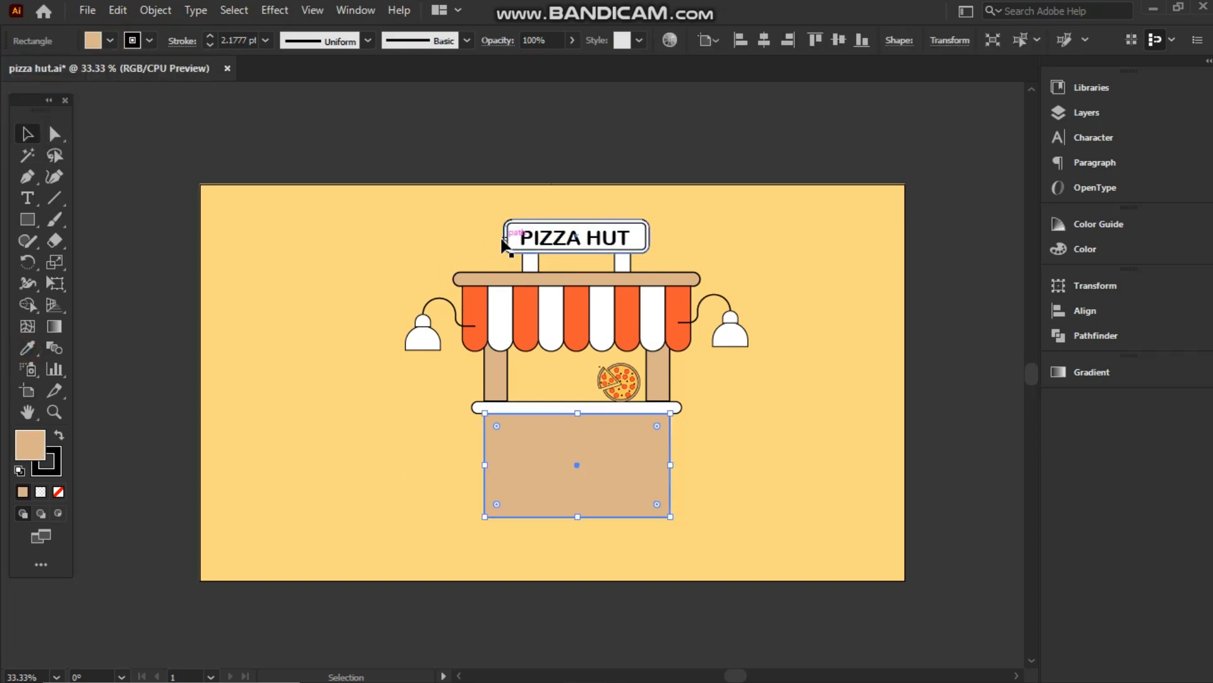
click(504, 239)
click(29, 348)
click(548, 452)
click(26, 134)
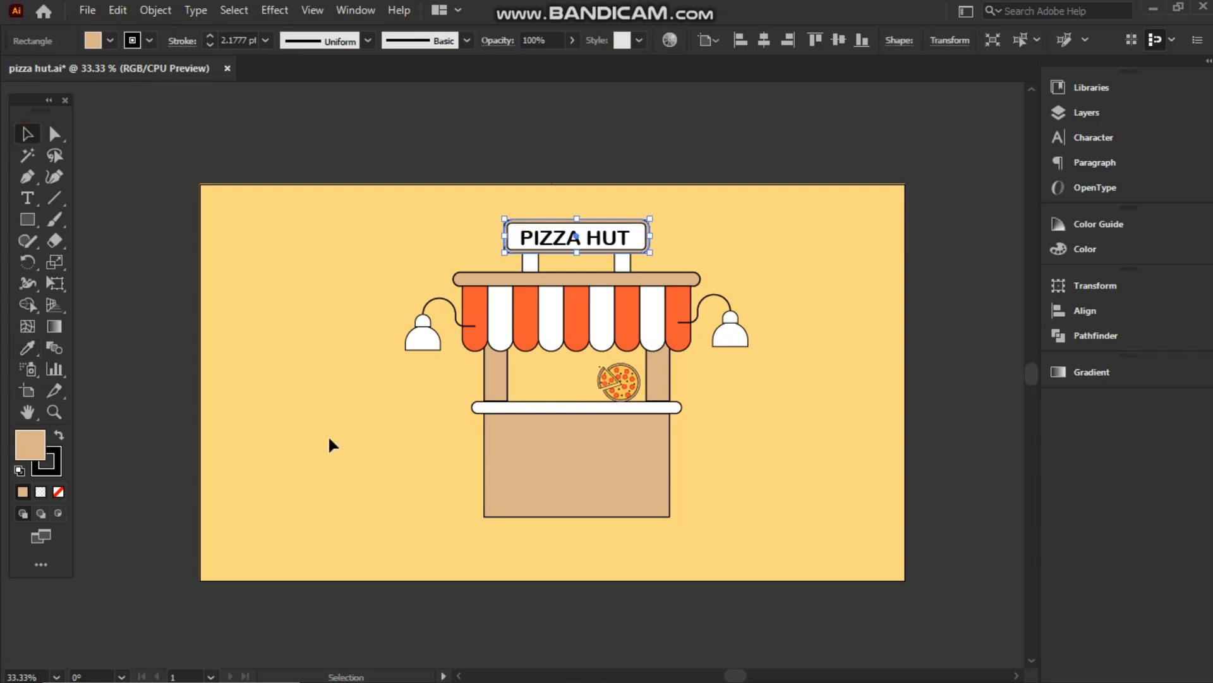
click(333, 445)
Fill the countertop bar and all parts of both side lamps with grey, after trying light teal
click(537, 410)
shift+click(424, 338)
shift+click(731, 321)
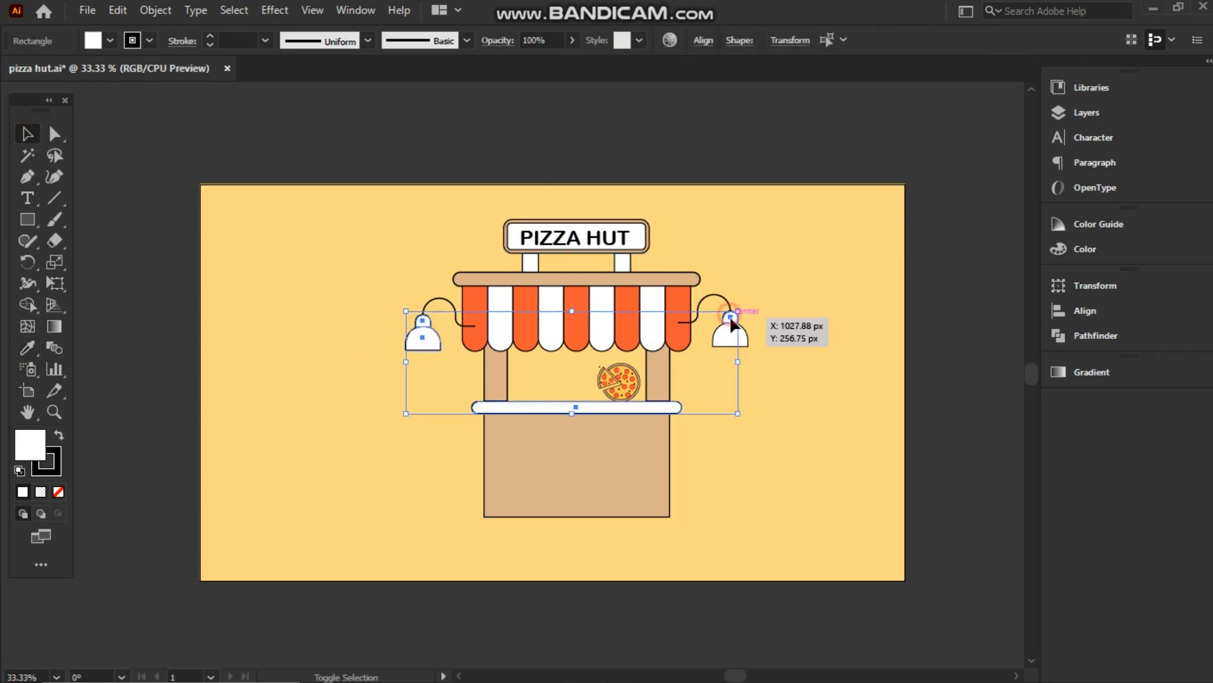
click(110, 42)
click(111, 123)
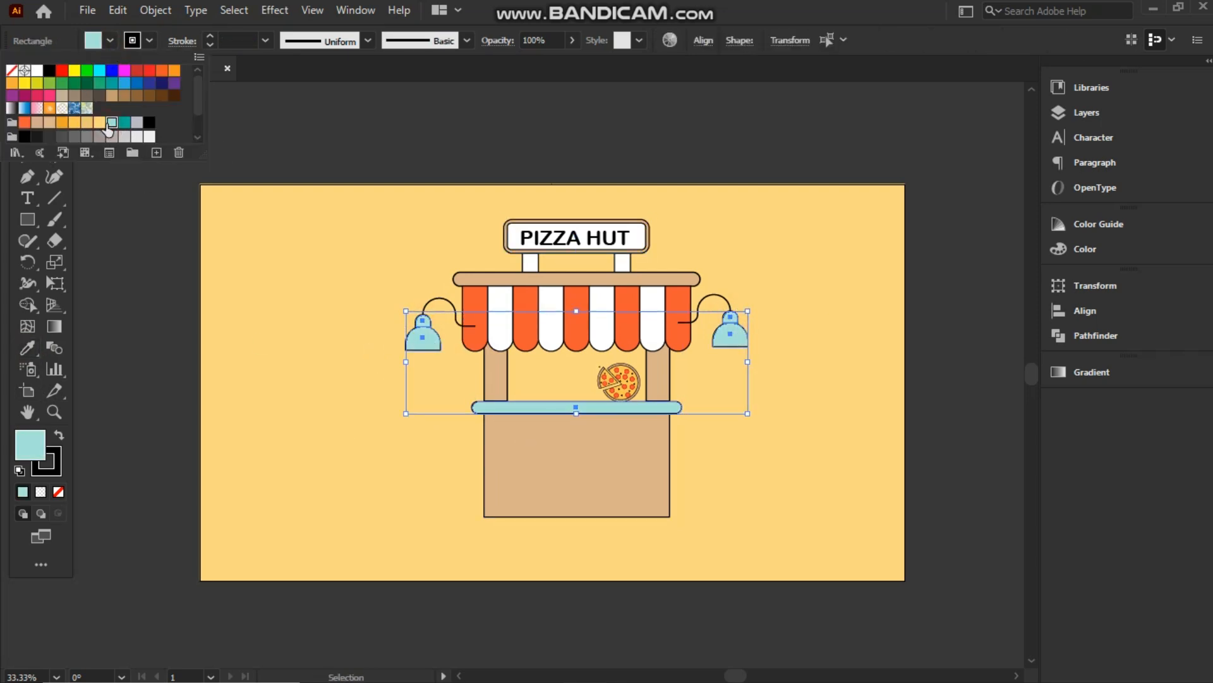
click(110, 42)
click(137, 122)
click(212, 239)
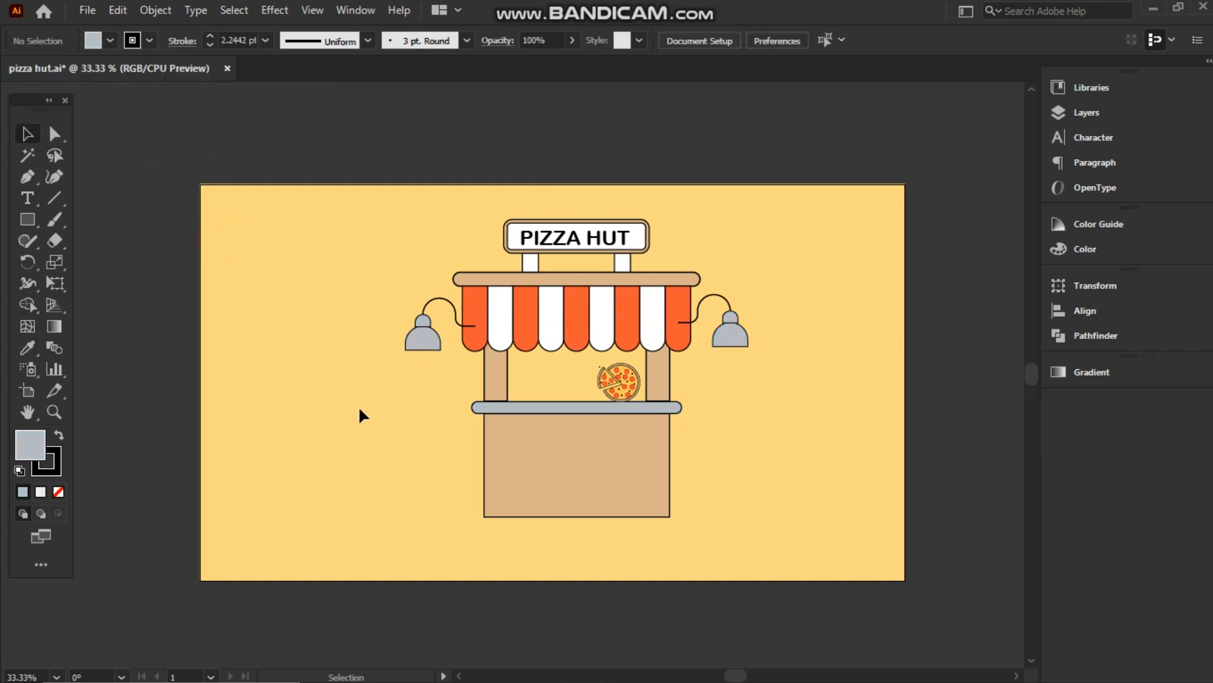
Delete the stray black dot at the upper-left edge of the small pizza
click(599, 366)
key(Delete)
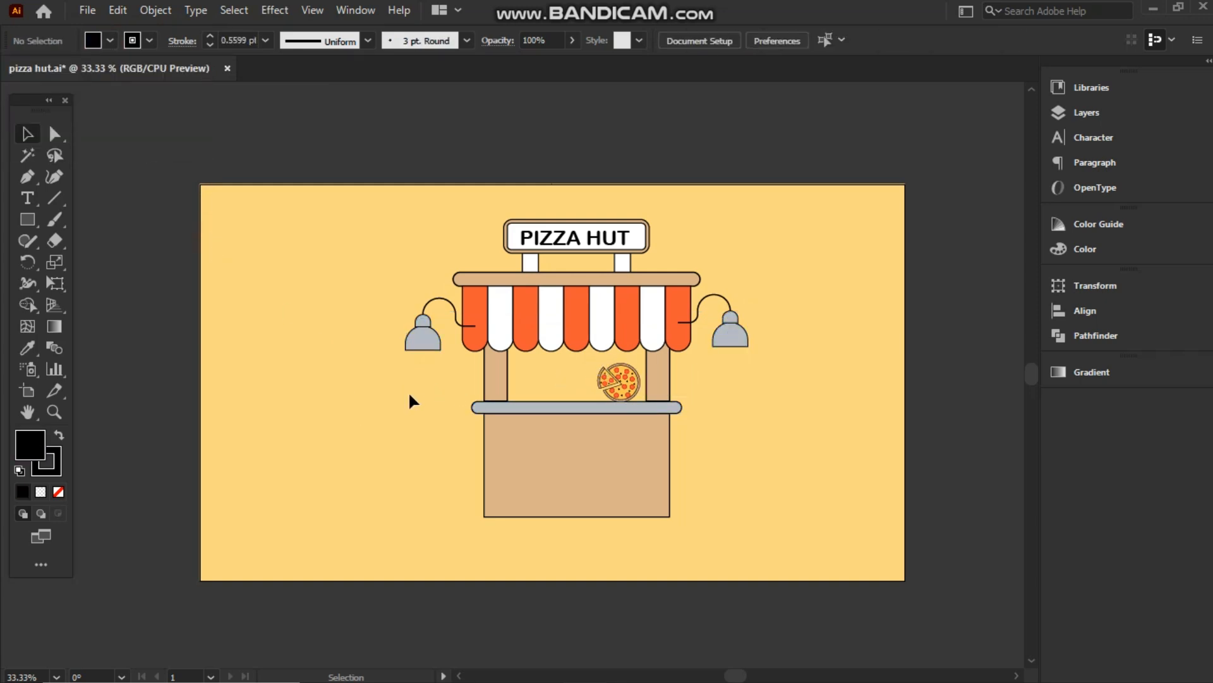
Try to move the left lamp's arm behind the awning with Send Backward
right_click(450, 310)
mouse_move(513, 592)
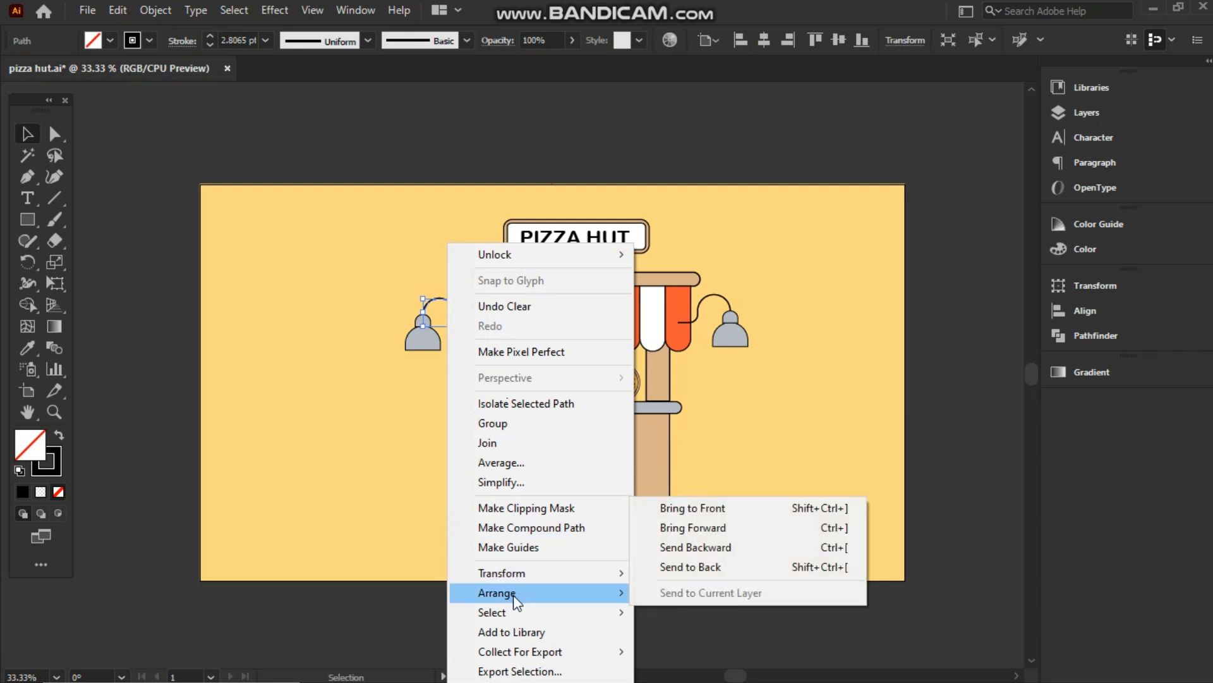
click(693, 547)
click(693, 546)
Bring the leftmost and rightmost orange awning stripes to the front so they cover the ends of the lamp arms
click(460, 321)
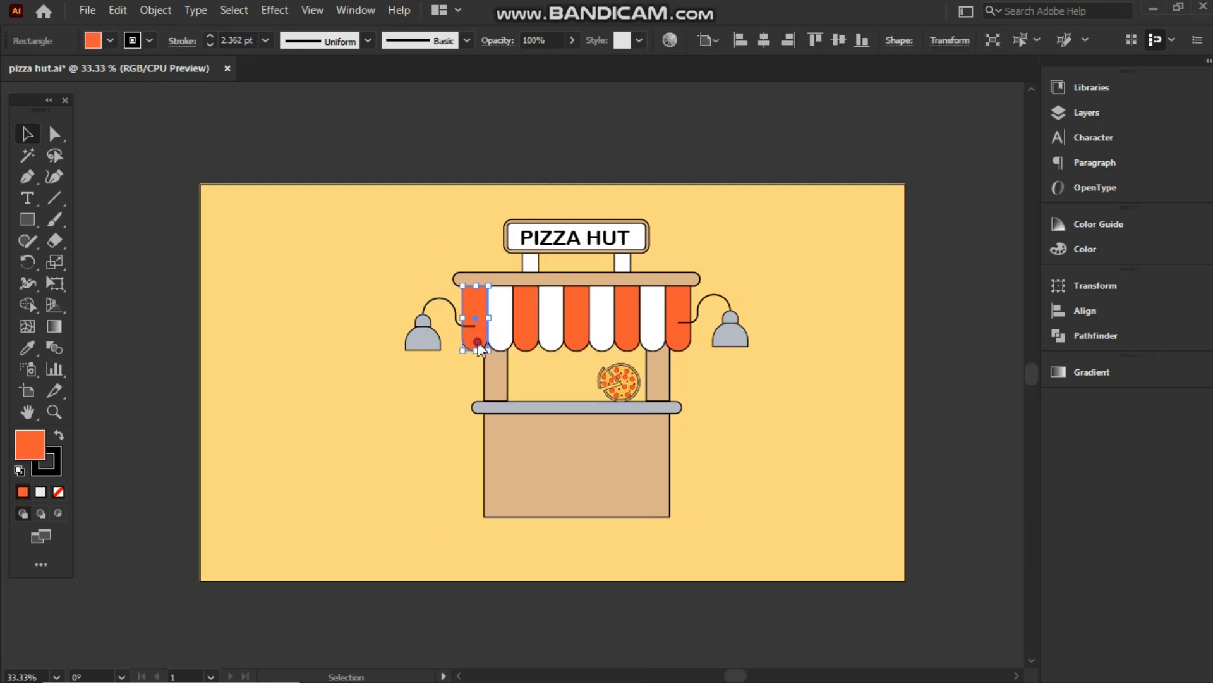
right_click(476, 316)
click(746, 506)
right_click(681, 316)
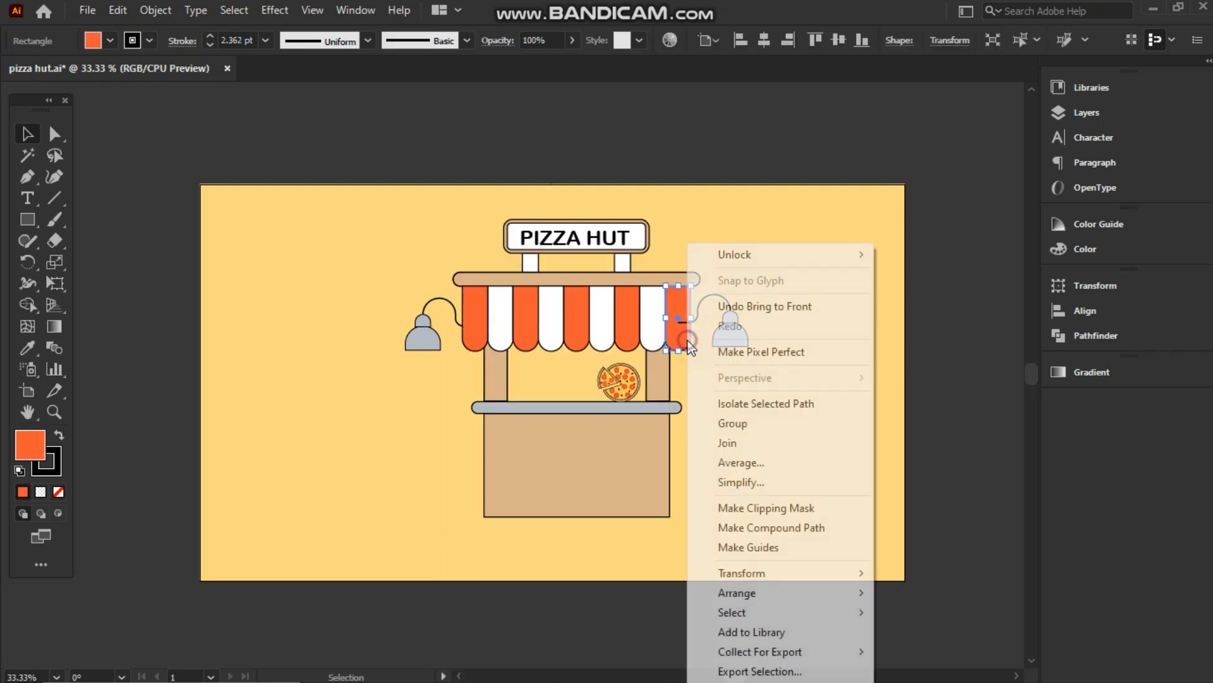
mouse_move(752, 590)
click(916, 506)
click(825, 484)
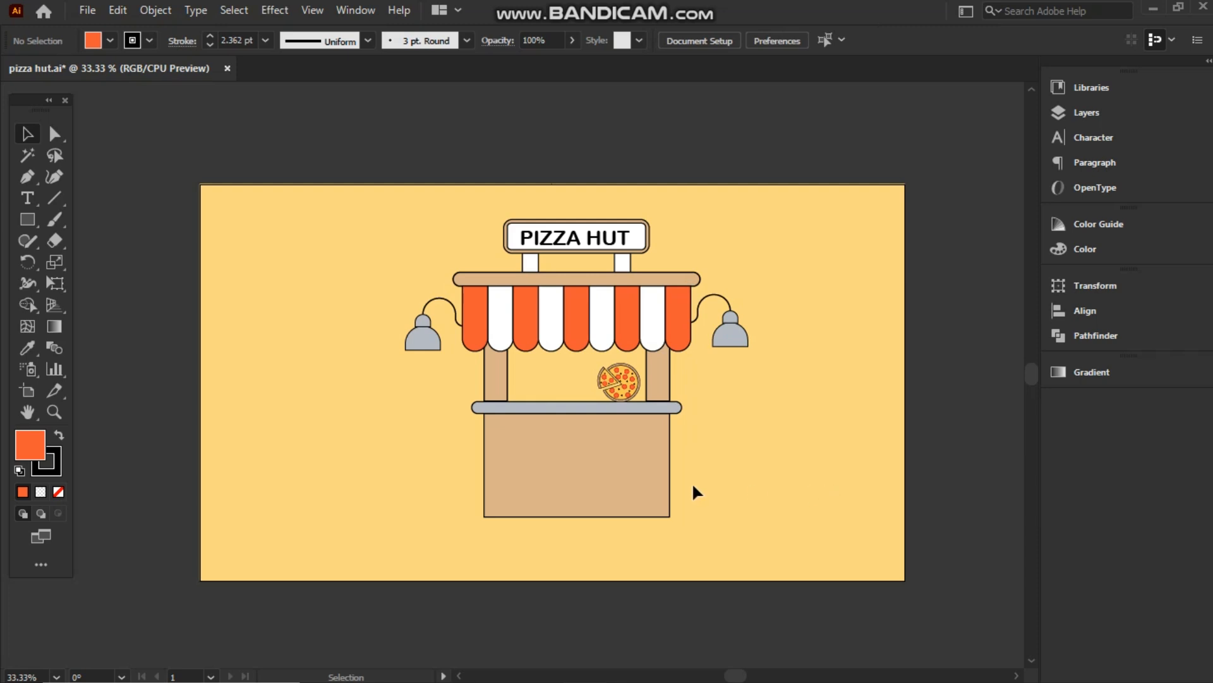
Recolour the PIZZA HUT sign text with the awning's orange
click(531, 240)
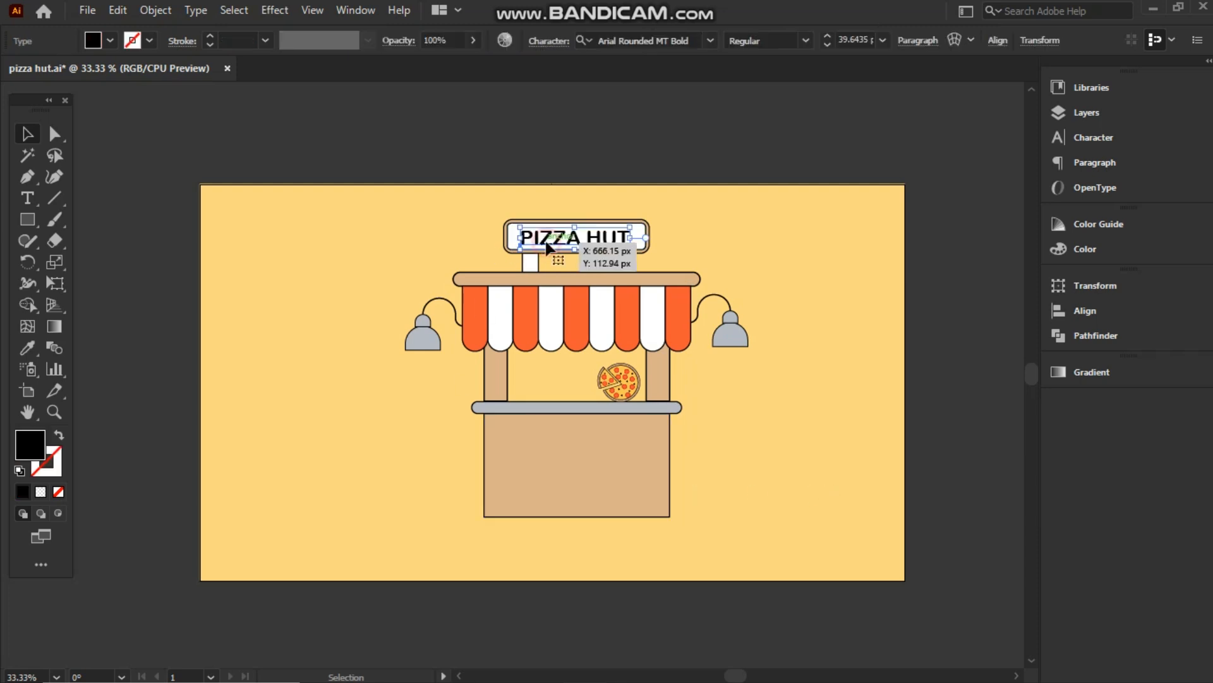
click(482, 321)
click(150, 40)
click(12, 72)
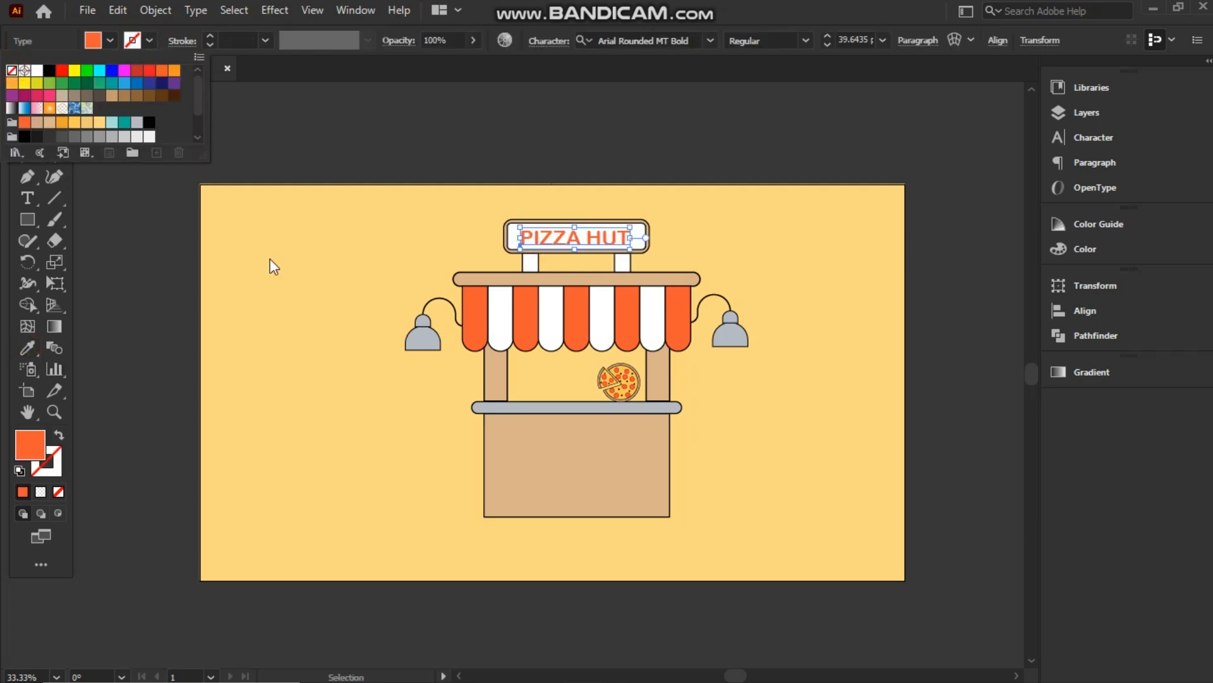
drag(531, 238, 527, 240)
click(383, 232)
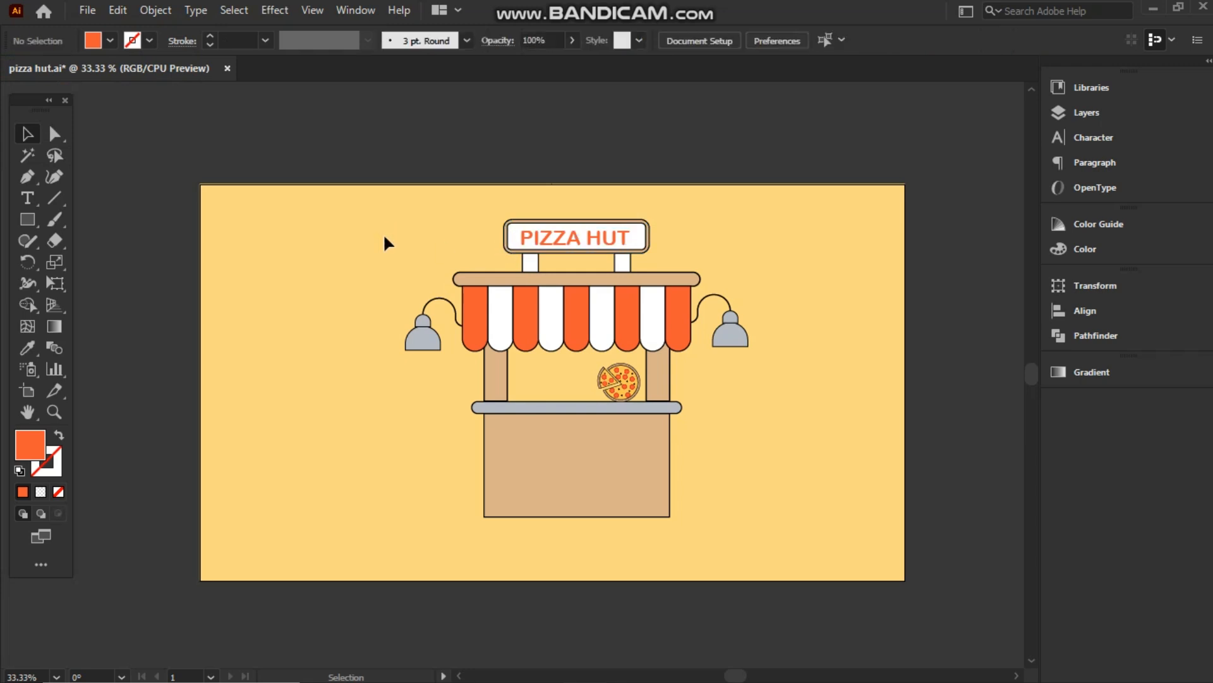
Set the PIZZA HUT sign text in Tahoma Bold and shift it slightly to centre it on the sign
click(545, 239)
click(1072, 139)
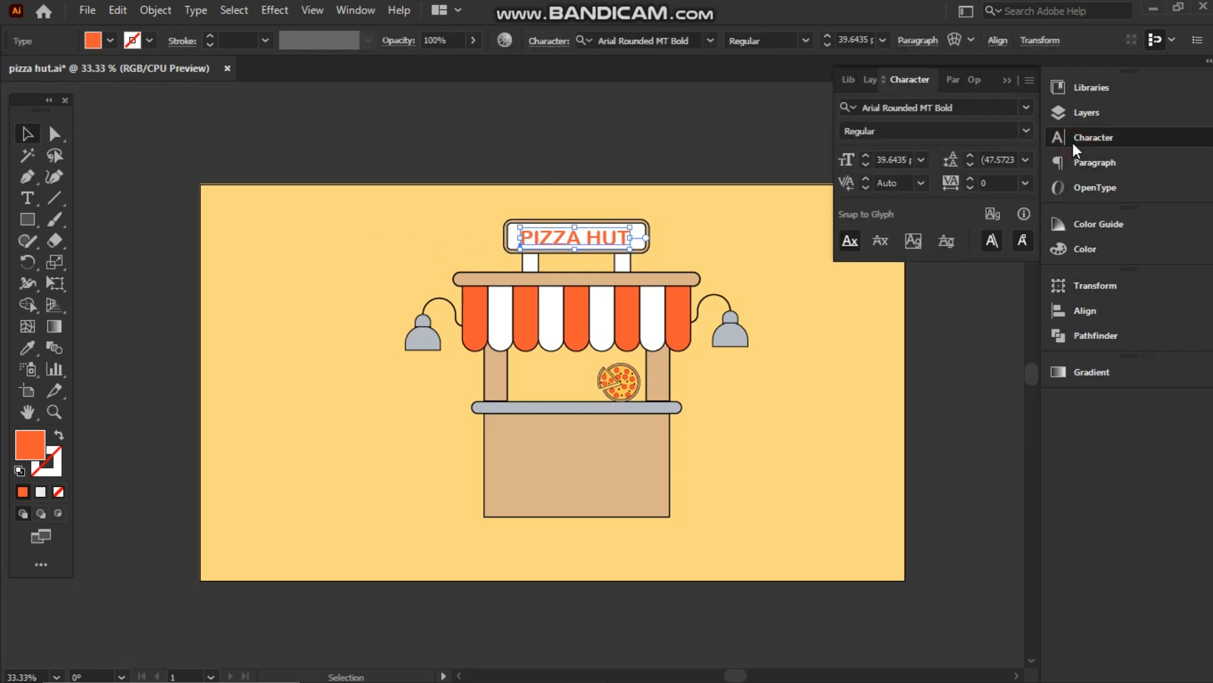
click(1026, 107)
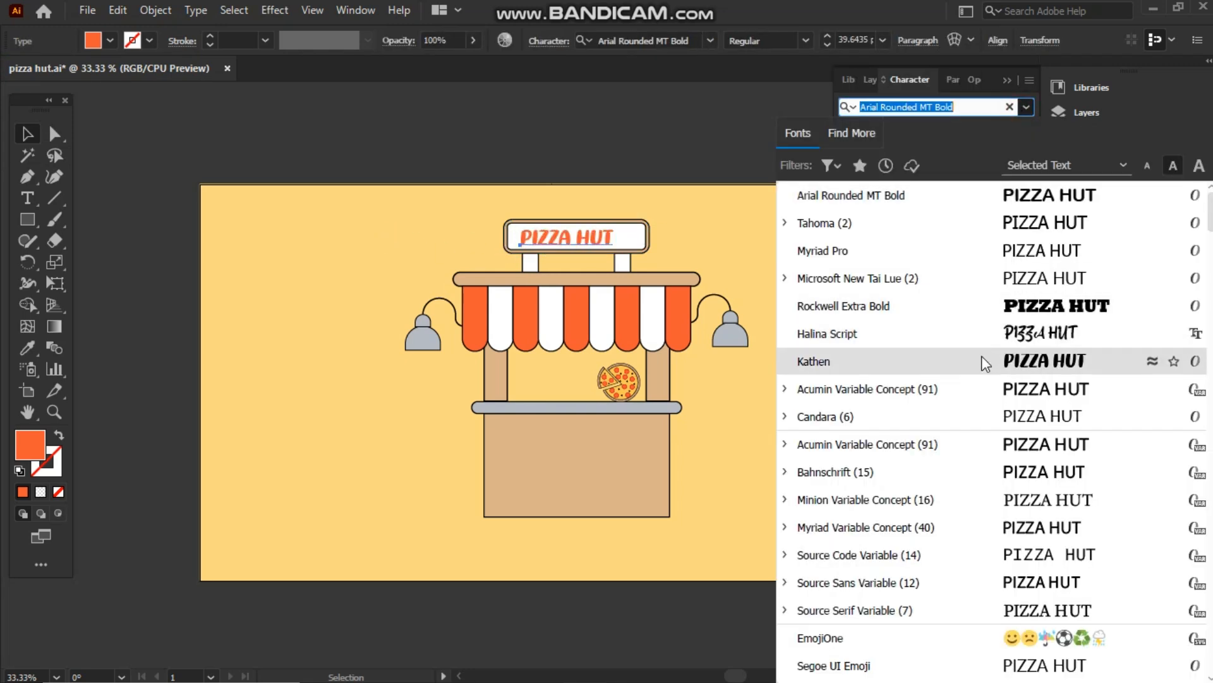
click(786, 223)
click(853, 273)
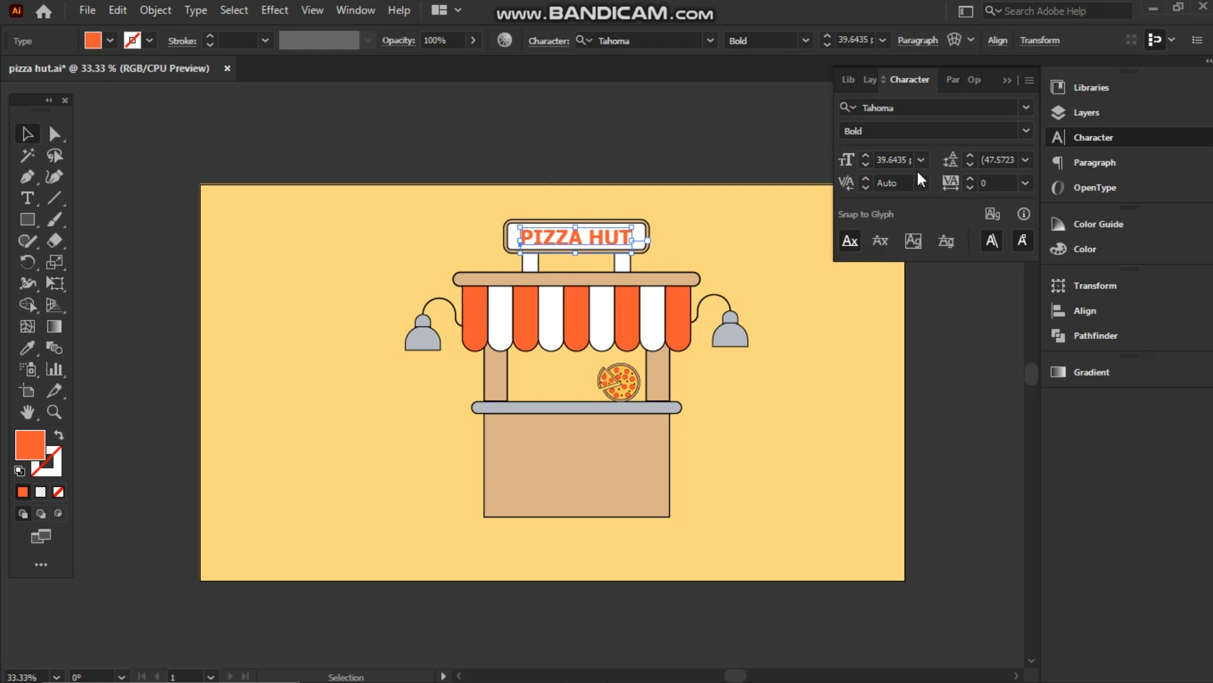
click(1006, 82)
click(724, 241)
drag(601, 237, 604, 237)
click(747, 262)
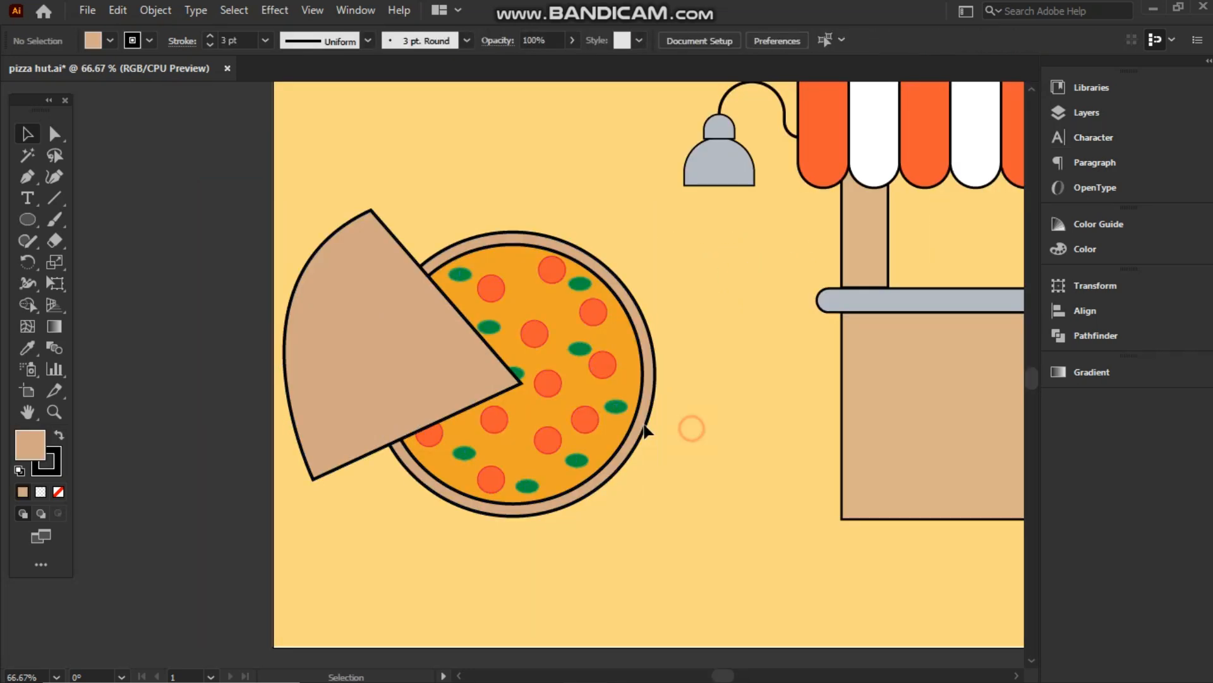
Move the green topping at the wedge's tip and the red topping under its lower edge clear of the wedge
click(522, 363)
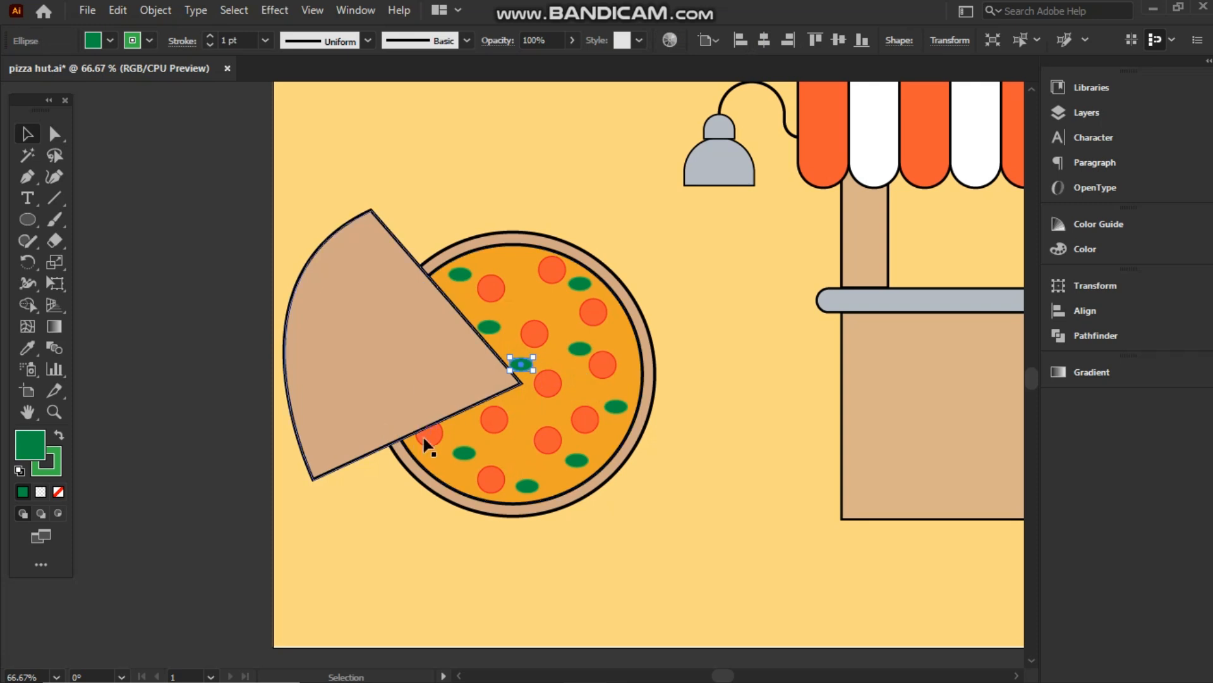
drag(427, 438, 429, 453)
Divide the large pizza, its toppings and the overlapping wedge with Pathfinder and ungroup the resulting pieces
drag(241, 277, 736, 470)
click(1079, 336)
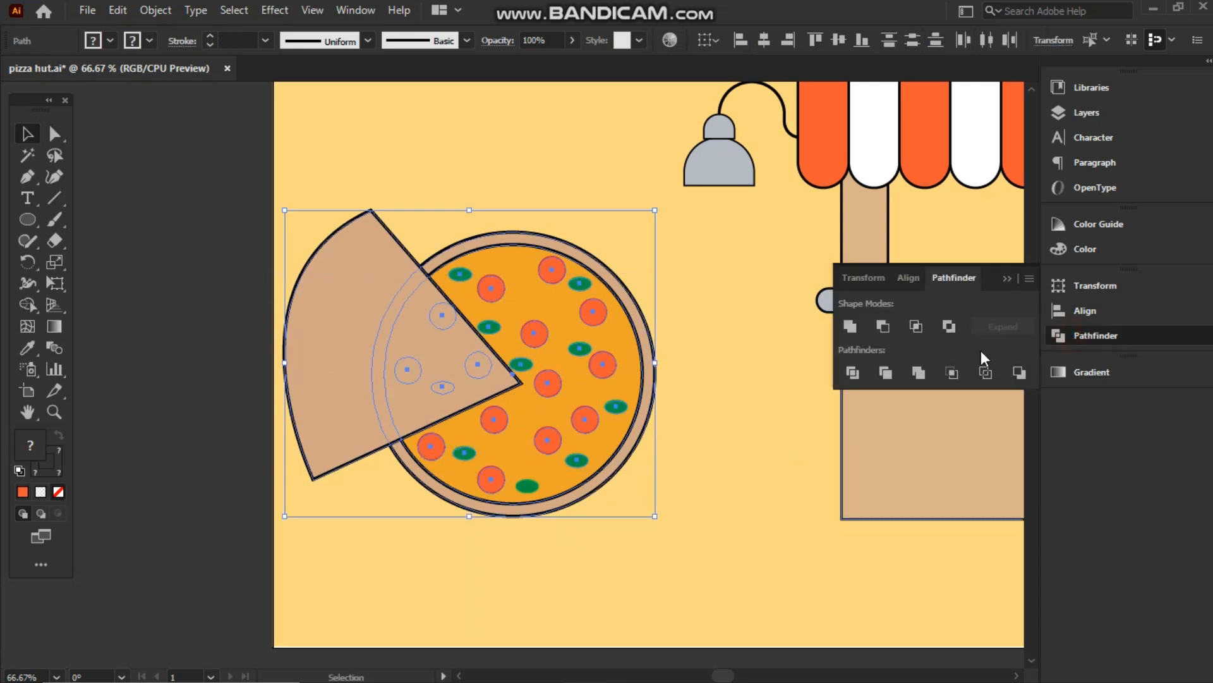
click(853, 372)
click(1001, 281)
right_click(461, 370)
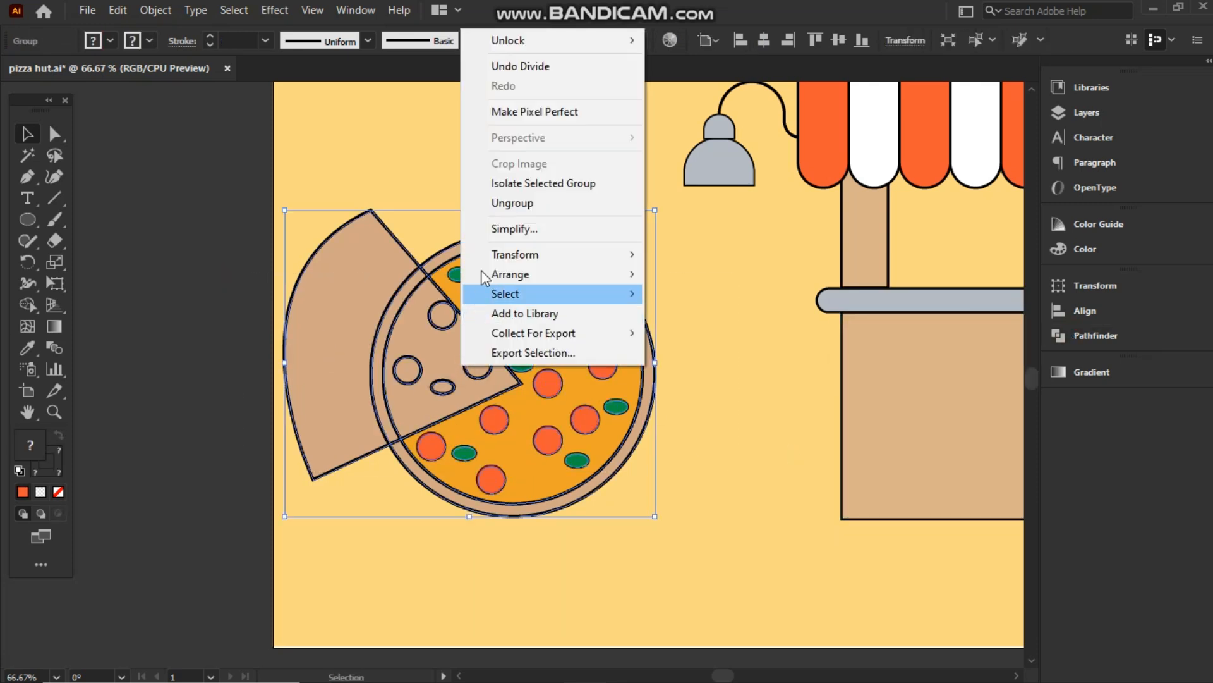
click(502, 204)
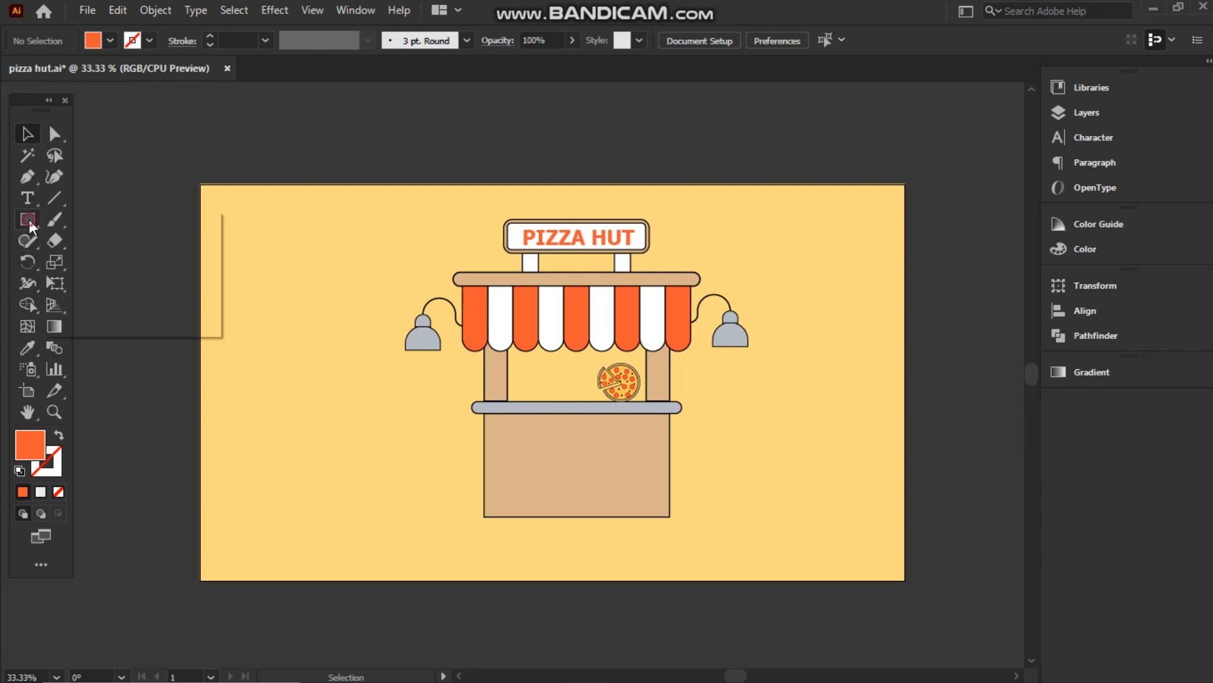
Draw a large circle on the background to the left of the stall and fill it with the yellow-orange swatch
drag(29, 225, 63, 264)
drag(249, 373, 392, 515)
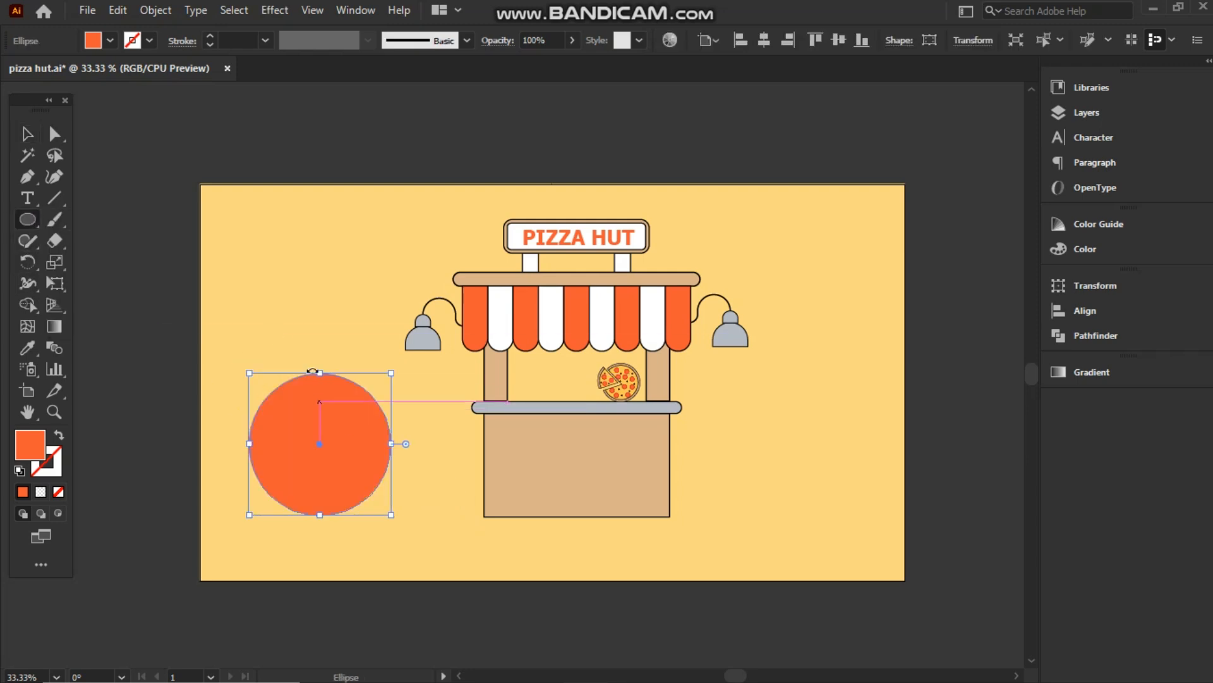
click(25, 132)
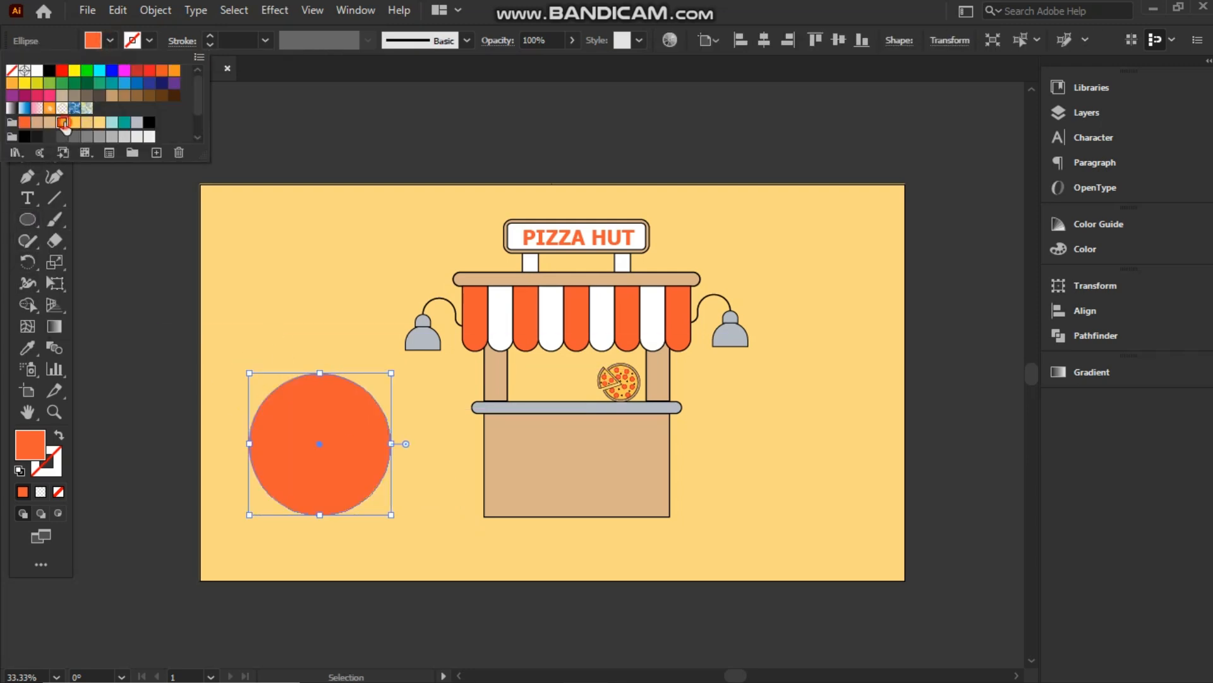
click(62, 123)
click(74, 122)
click(62, 122)
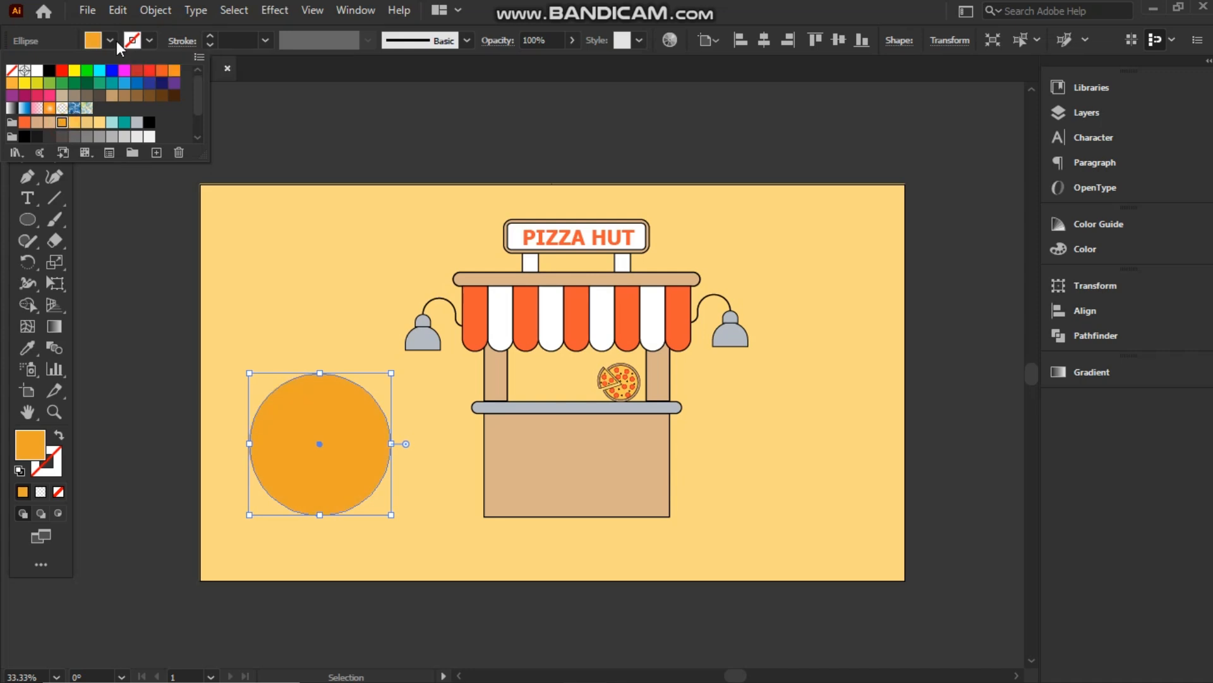
Offset the large circle's path inward to make a slightly smaller concentric circle
click(155, 10)
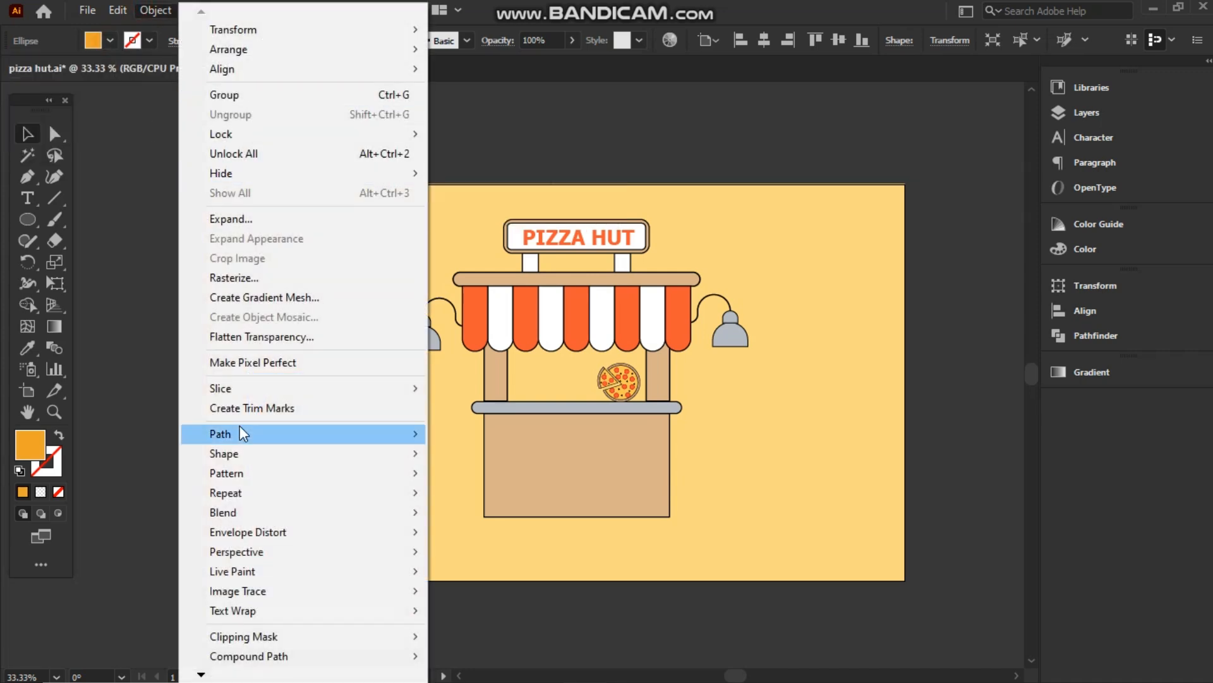
mouse_move(240, 429)
click(514, 496)
click(589, 396)
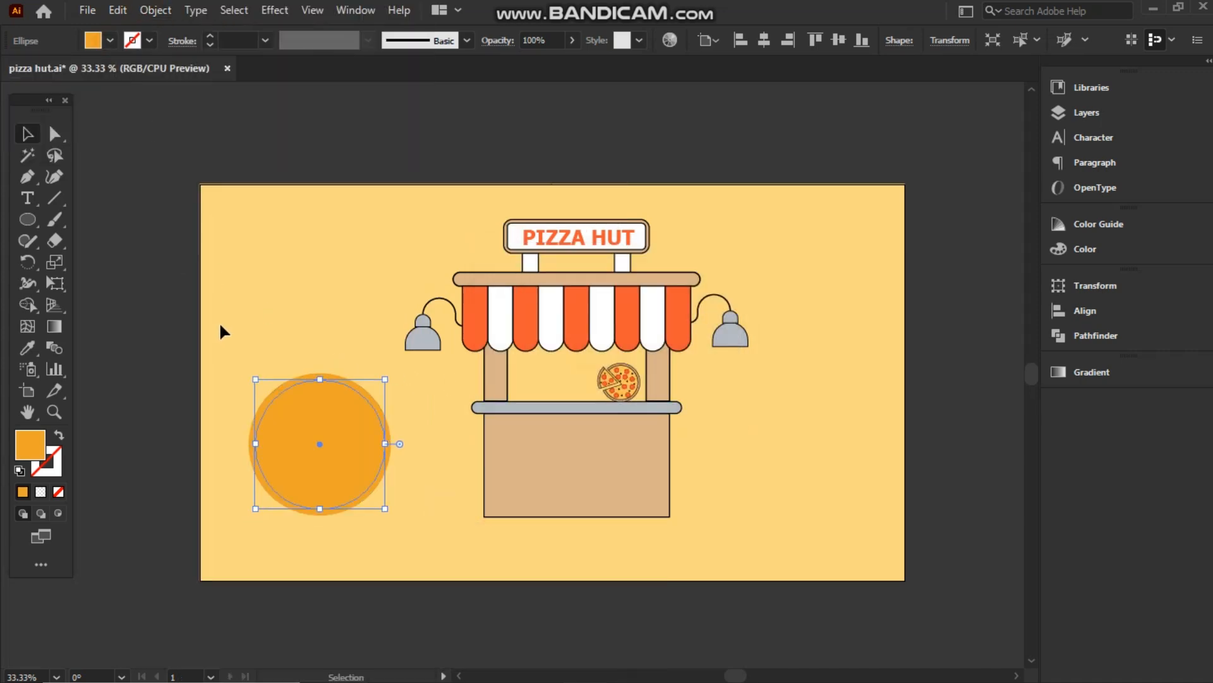
Give both the inner and outer pizza circles a black 1 pt outline
click(149, 41)
click(48, 71)
click(233, 252)
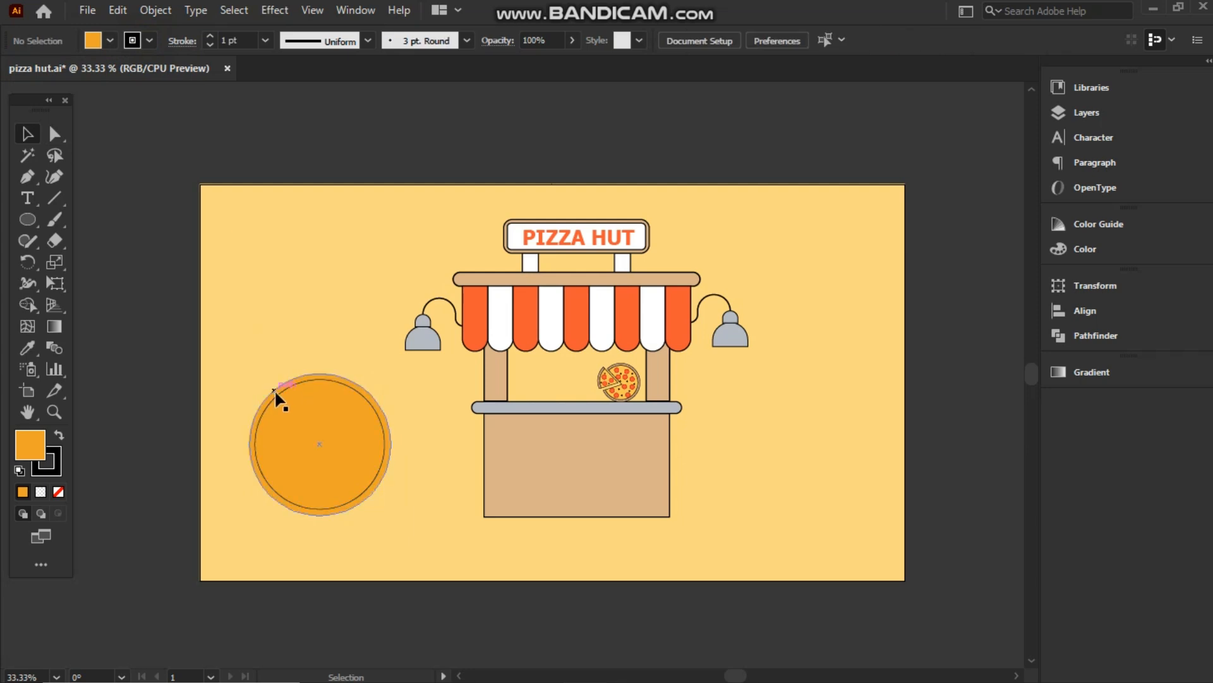
click(278, 400)
click(149, 41)
click(234, 268)
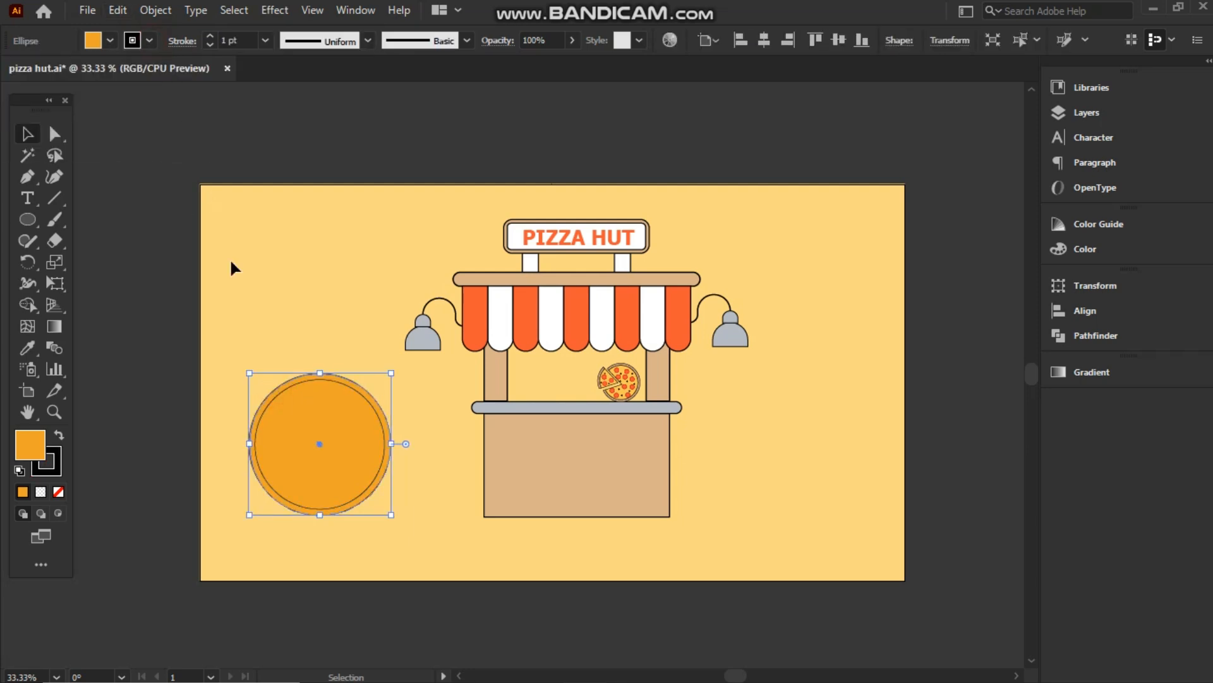
Draw a small circle in the upper part of the pizza as a topping, with orange fill and red outline
drag(259, 350, 400, 484)
key(ctrl+plus)
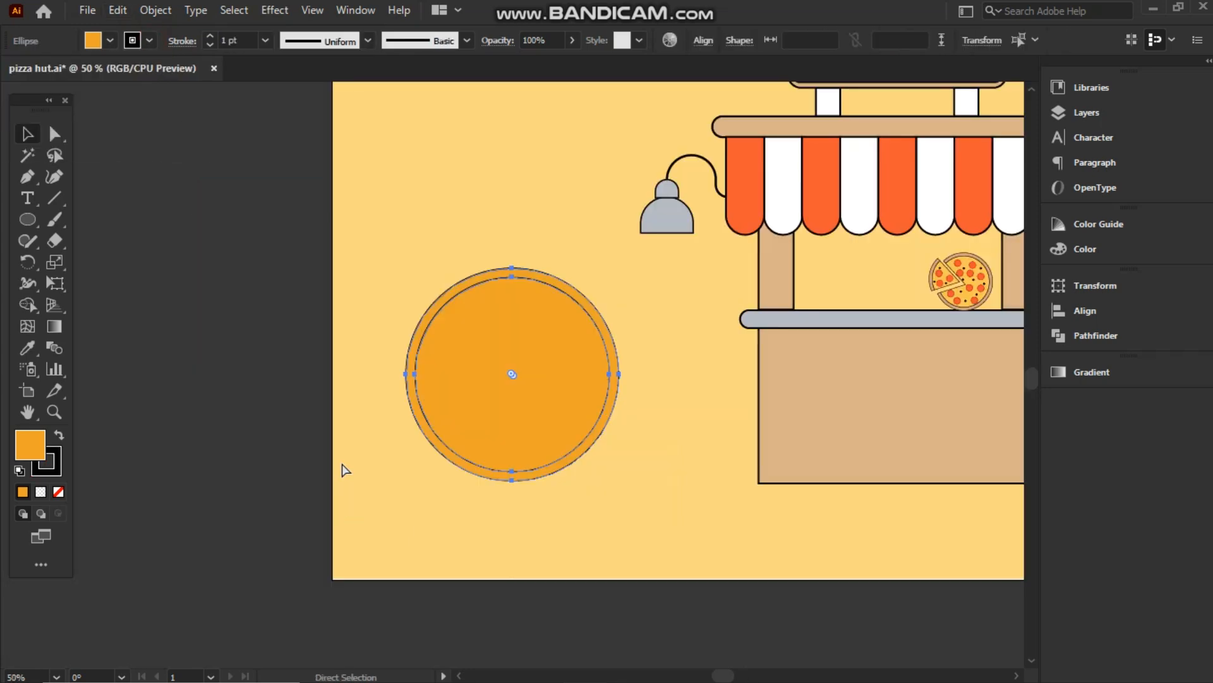
key(ctrl+plus)
click(235, 393)
mouse_move(478, 275)
mouse_down()
mouse_move(523, 312)
mouse_move(505, 302)
mouse_up()
click(110, 41)
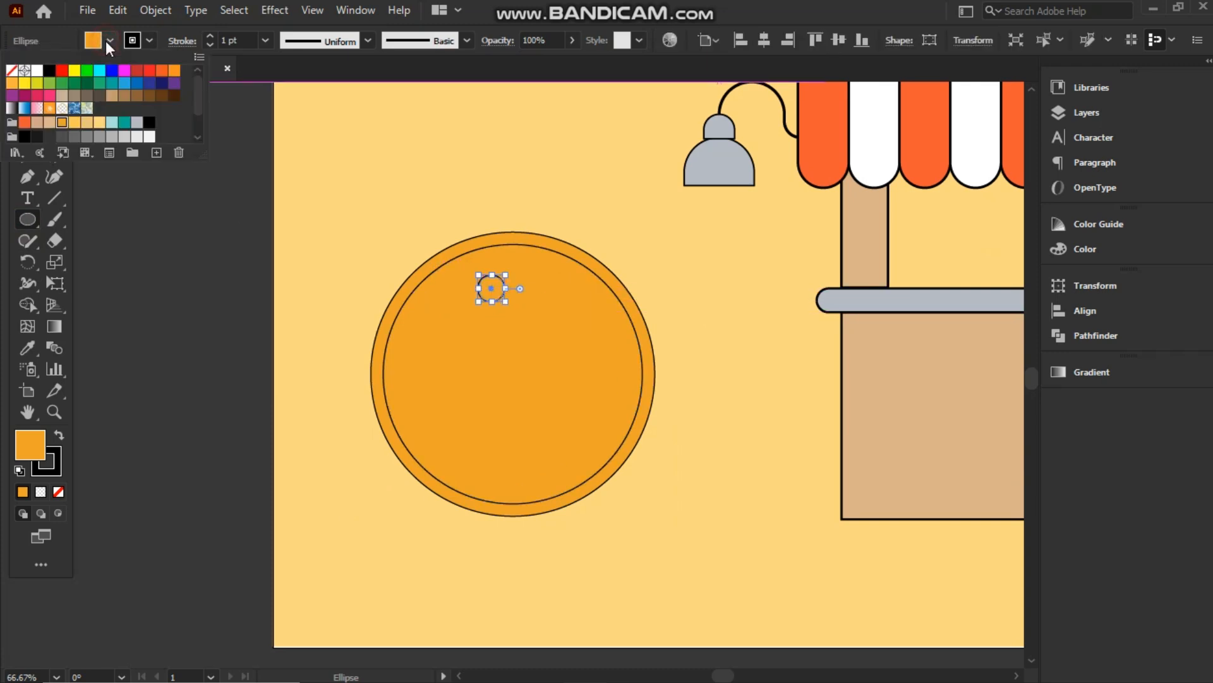
click(25, 123)
click(149, 41)
click(149, 70)
click(149, 42)
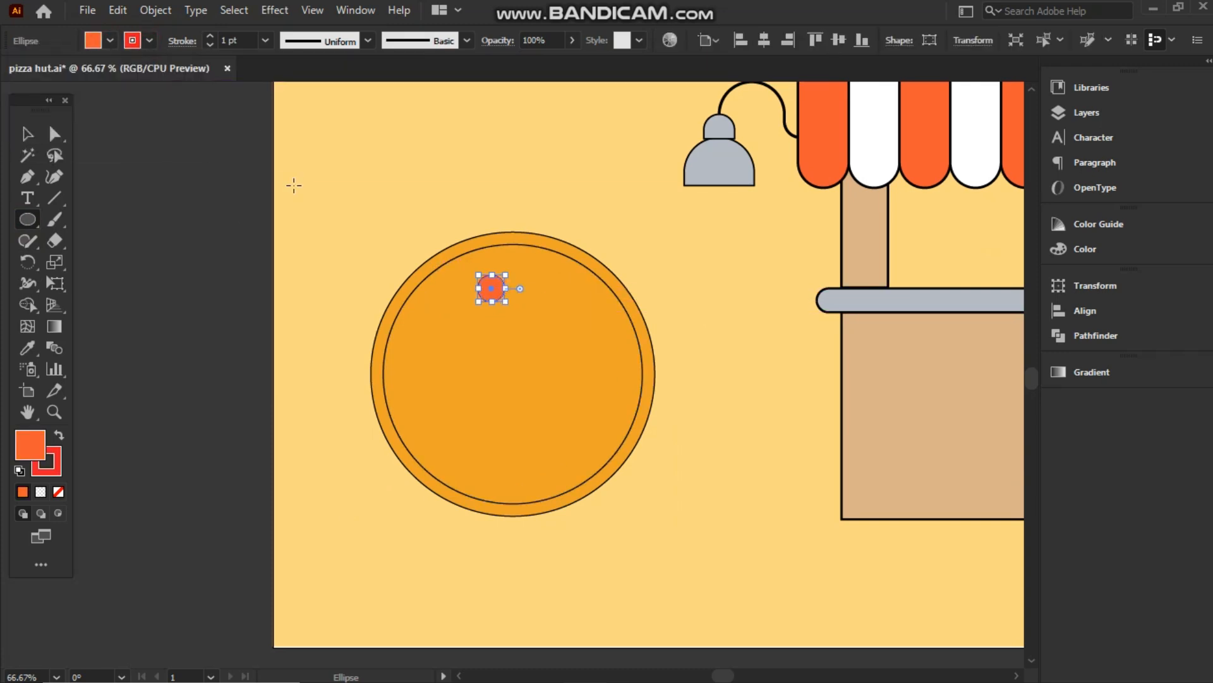
Duplicate the small red-orange topping circle across the inner pizza circle until fourteen are scattered over it
click(26, 131)
drag(492, 290, 549, 271)
drag(549, 270, 590, 312)
drag(581, 321, 602, 361)
drag(602, 364, 494, 480)
Draw a small flat ellipse between the red toppings with dark green fill and lighter green outline
click(30, 220)
drag(477, 319, 503, 334)
click(110, 41)
click(76, 84)
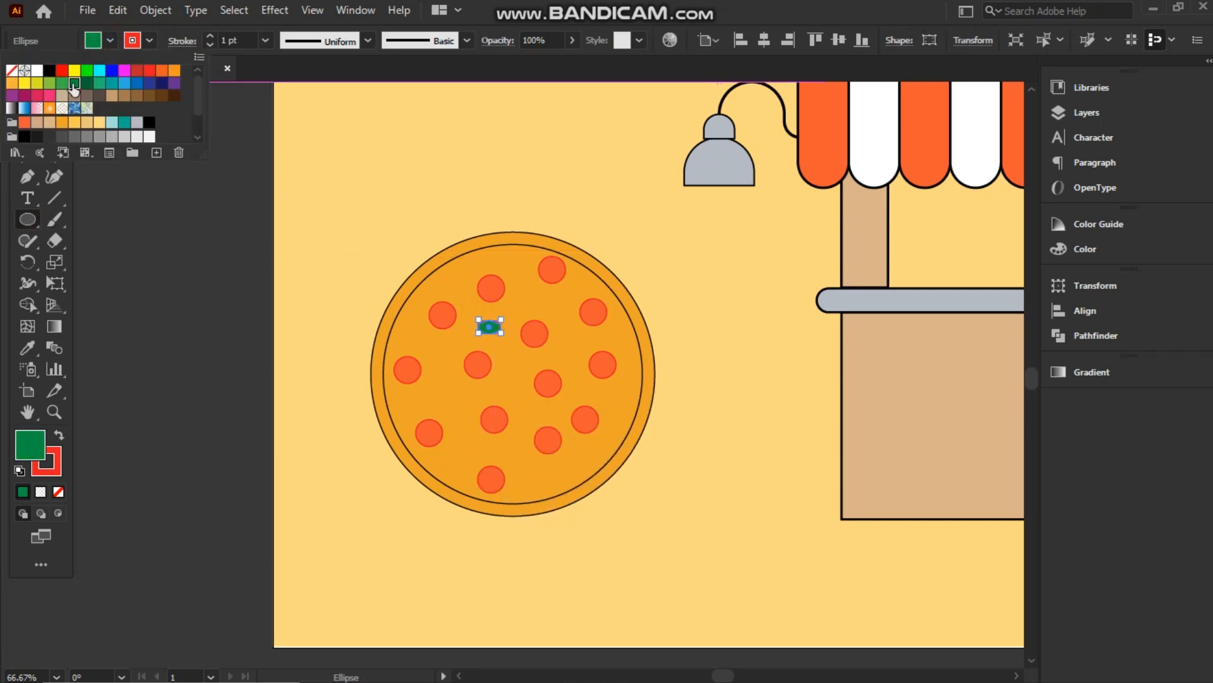
click(150, 42)
click(62, 84)
click(149, 45)
Duplicate the green ellipse into the gaps between the red toppings until ten are spread over the pizza
click(27, 134)
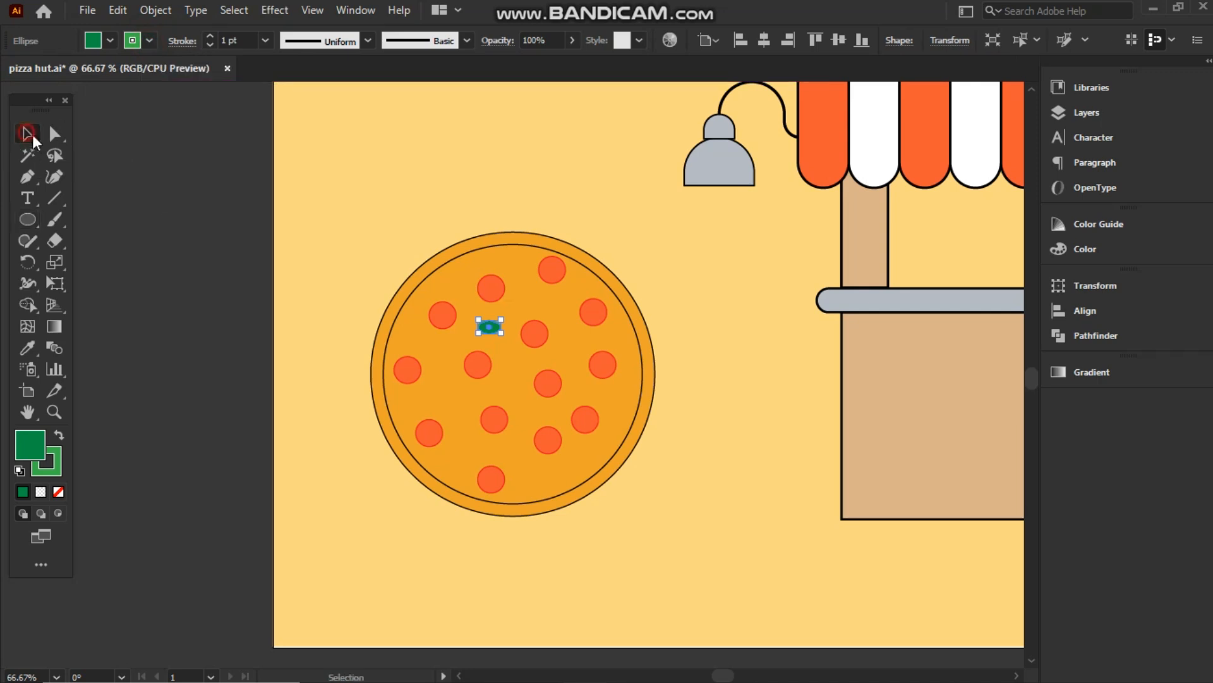
drag(489, 326, 460, 274)
drag(459, 275, 575, 347)
drag(576, 348, 460, 453)
drag(460, 453, 442, 387)
drag(442, 387, 527, 485)
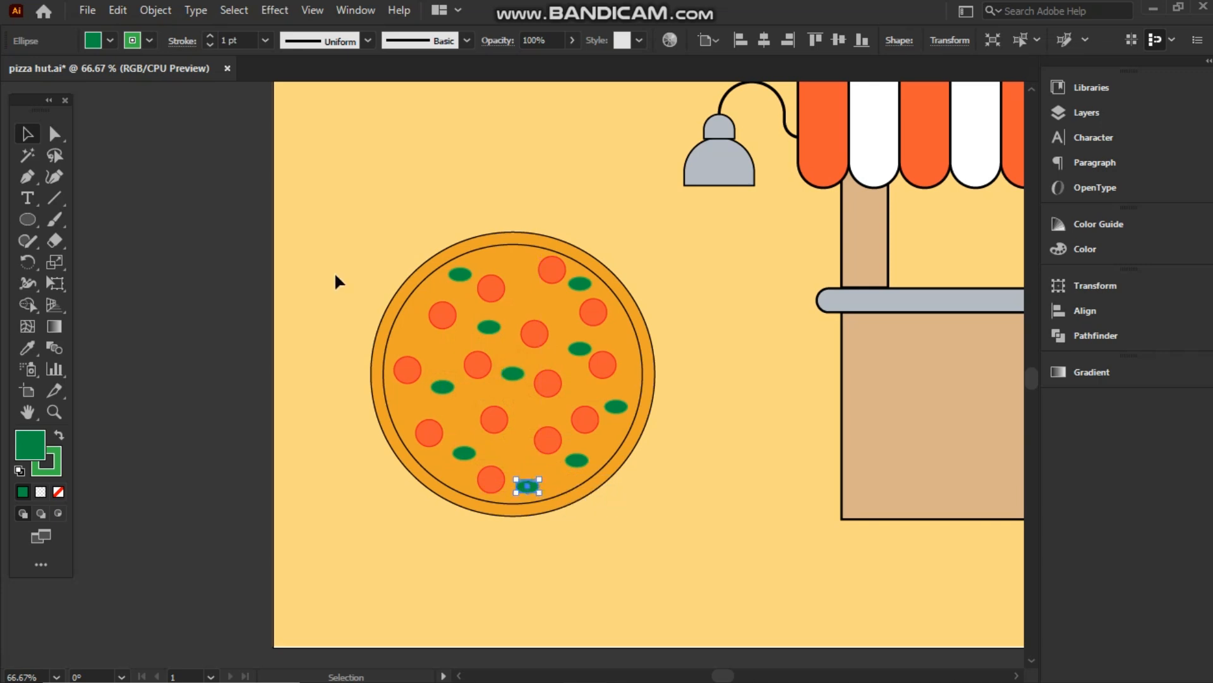
Fill the pizza's outer crust circle with light tan
click(385, 314)
click(109, 41)
click(50, 122)
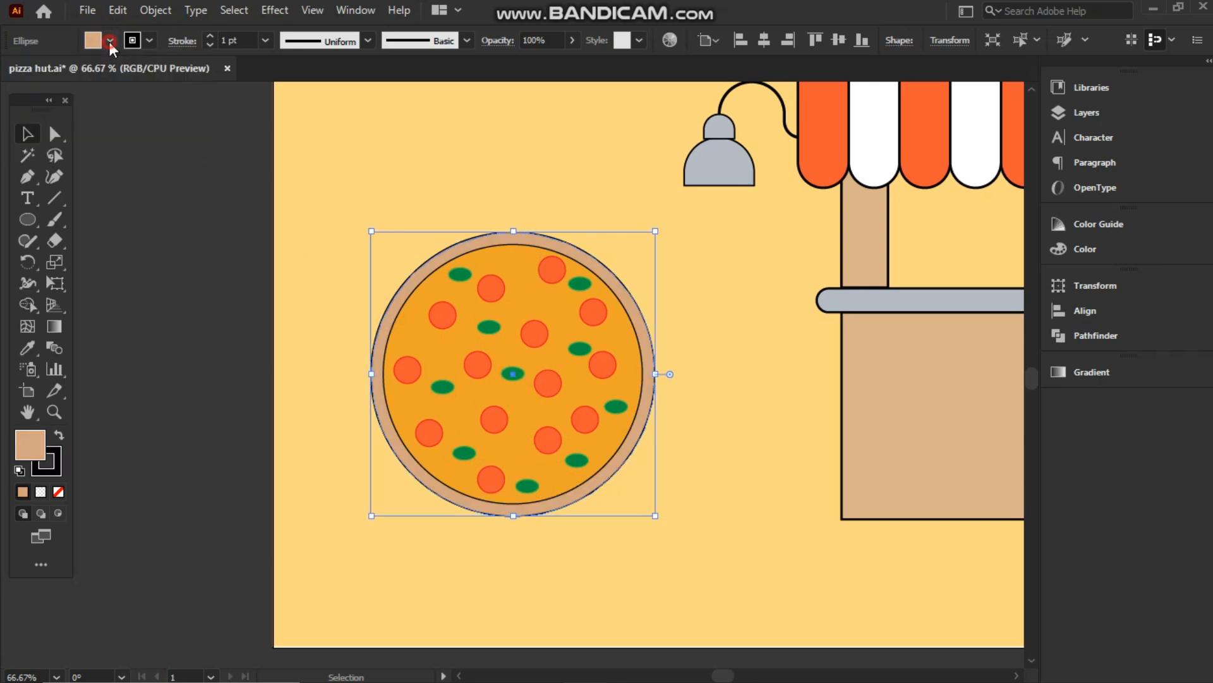
click(321, 191)
Set the outline of both the crust circle and the inner pizza circle to 3 pt
drag(404, 347, 392, 350)
click(265, 41)
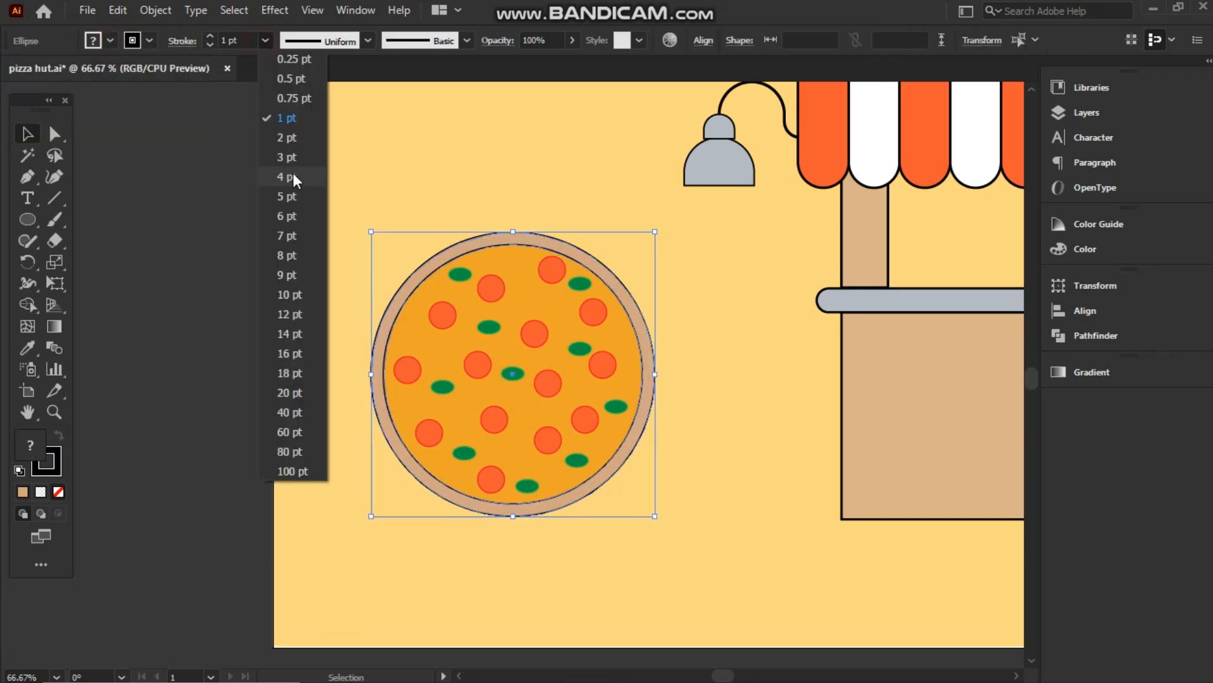
click(293, 172)
click(293, 158)
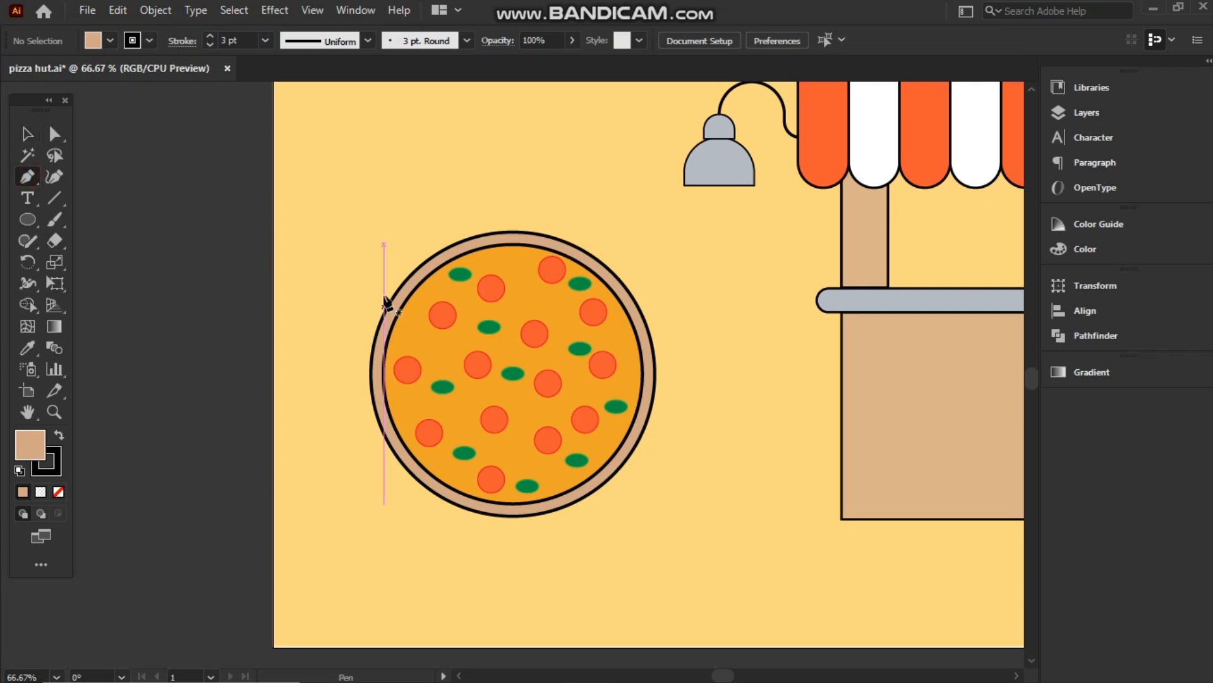
Draw a closed wedge with a curved outer edge over the pizza's left side, pointing at its centre, and select it with the pizza
click(371, 211)
click(520, 382)
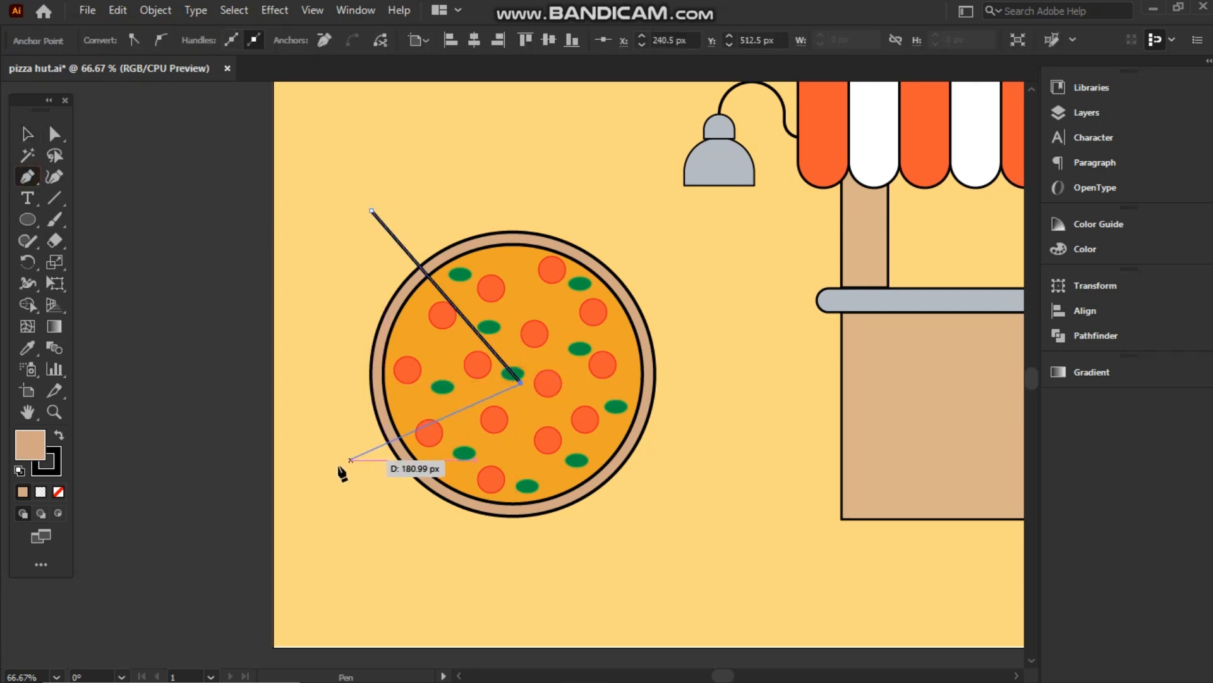
click(314, 479)
drag(371, 211, 525, 157)
key(v)
drag(180, 187, 655, 499)
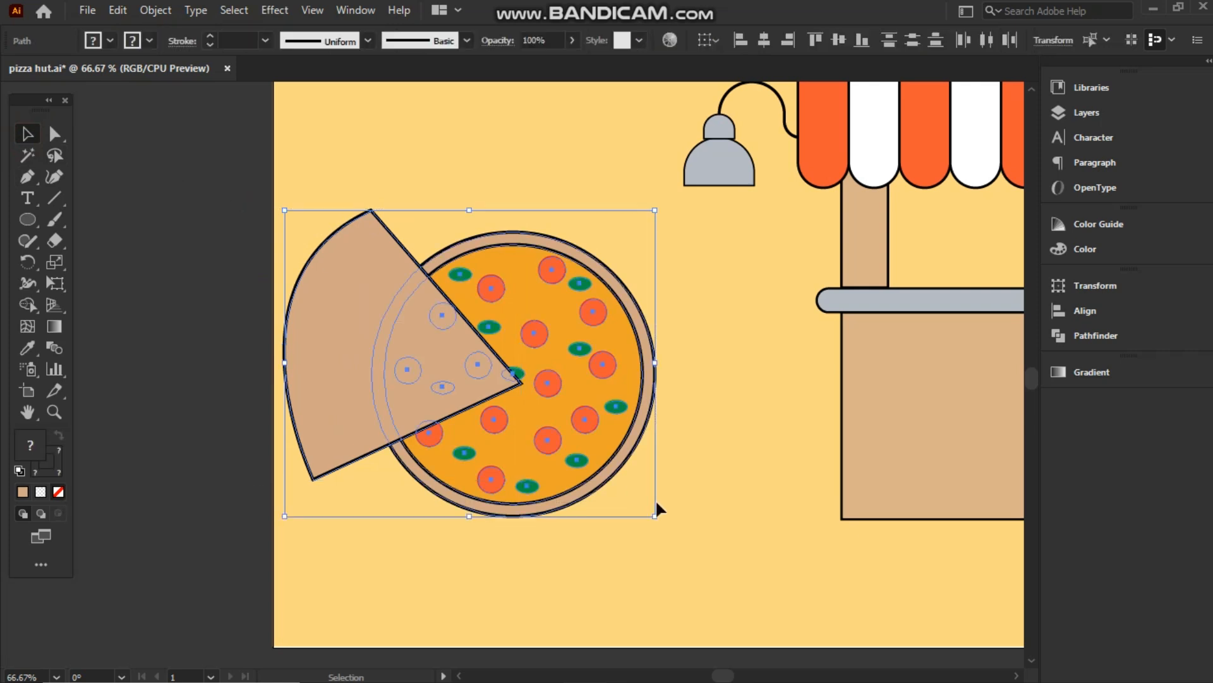
Delete the wedge piece outside the crust and move the cut slice with its topping shapes left, away from the pizza
click(292, 393)
key(Delete)
click(379, 386)
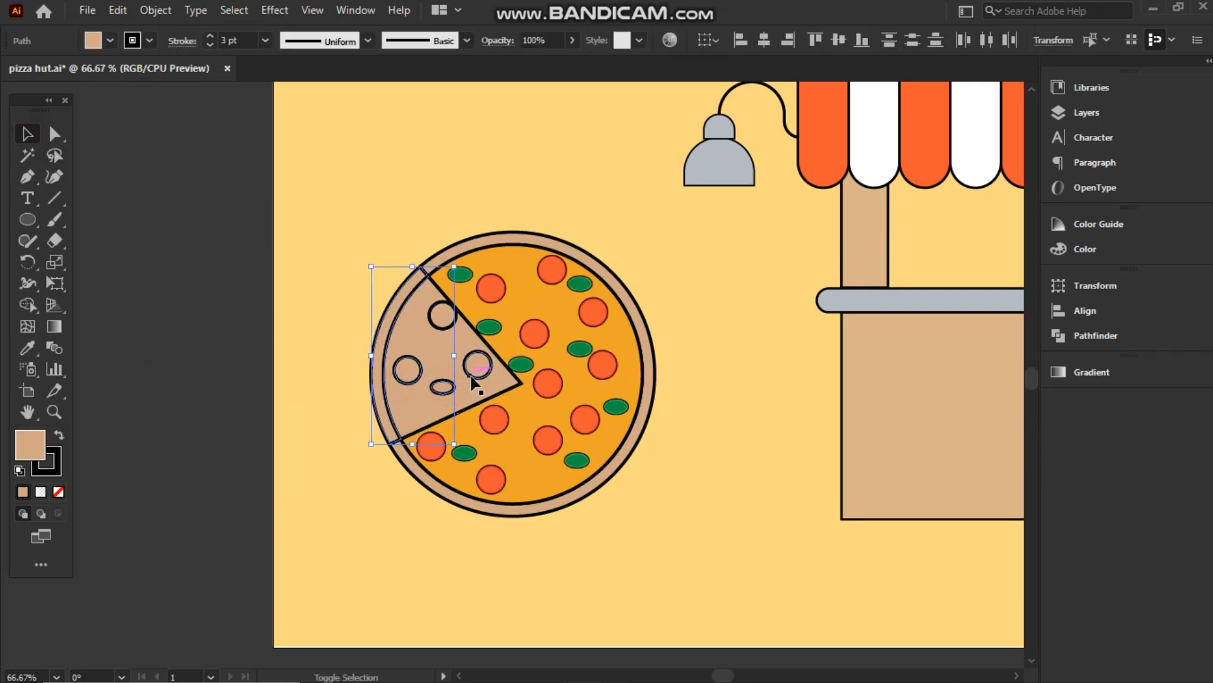
drag(460, 318, 252, 299)
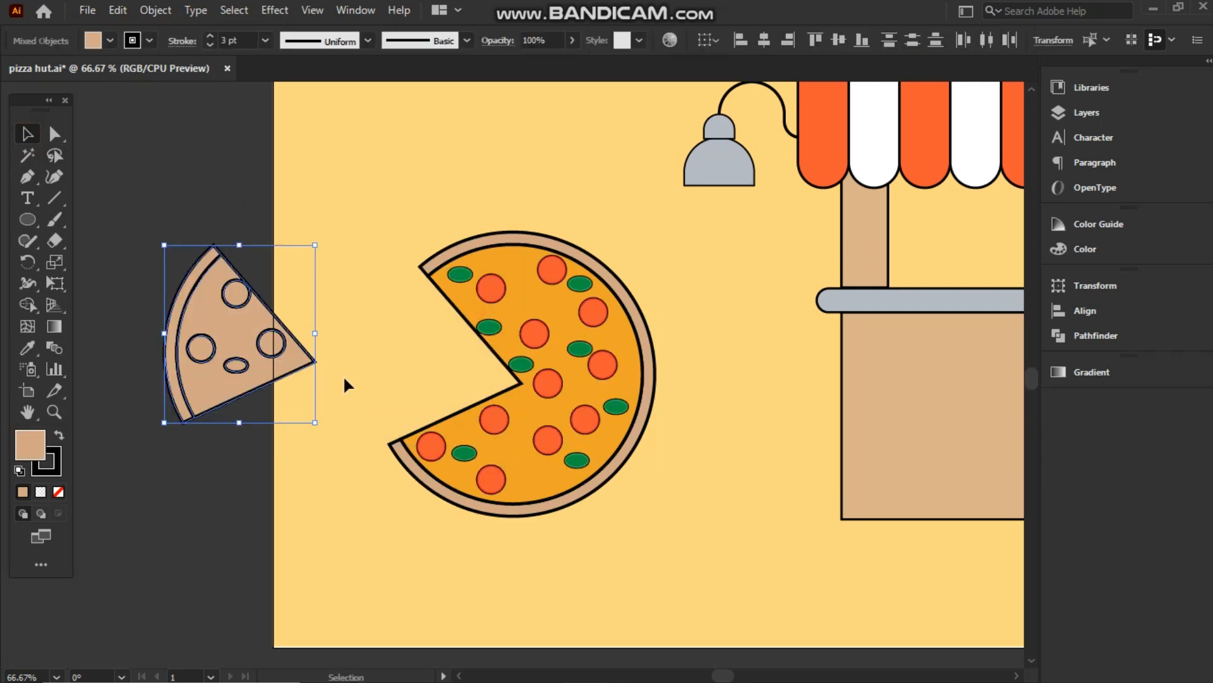
click(347, 382)
Fill the cut slice's inner area with the pizza's yellow-orange using the Eyedropper
click(297, 367)
click(30, 352)
click(518, 416)
click(28, 136)
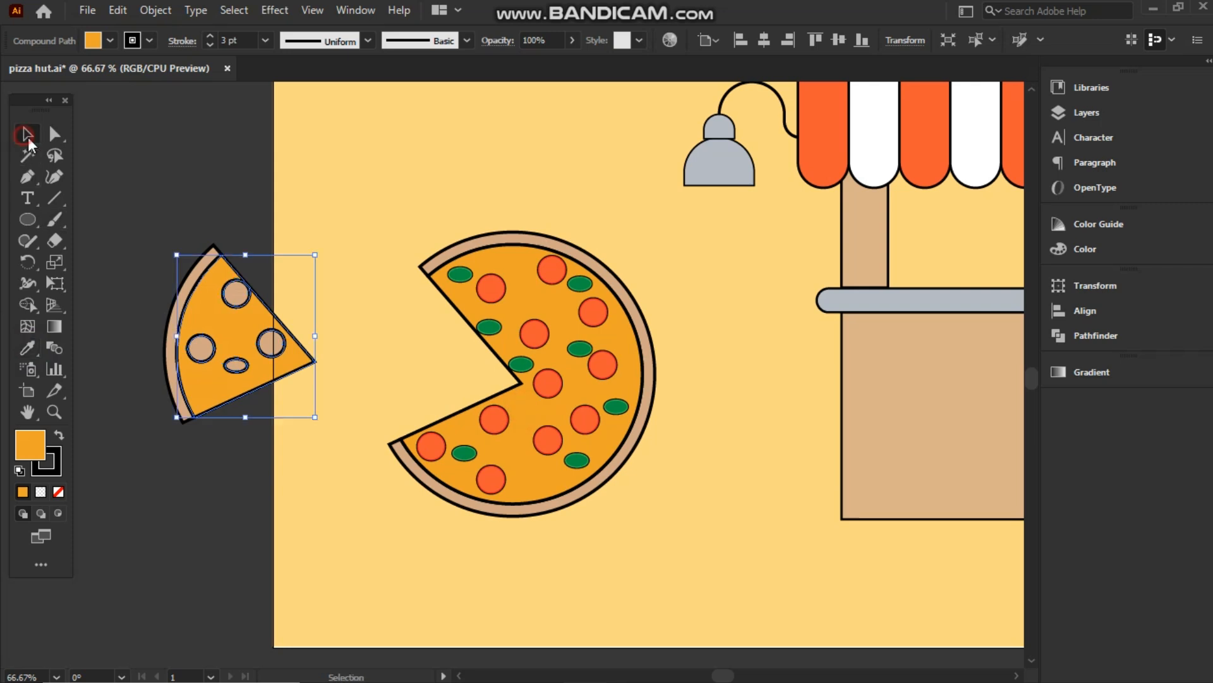
Apply the pizza's red topping fill and outline to the slice's three circles with the Eyedropper
click(236, 293)
shift+click(194, 355)
shift+click(272, 341)
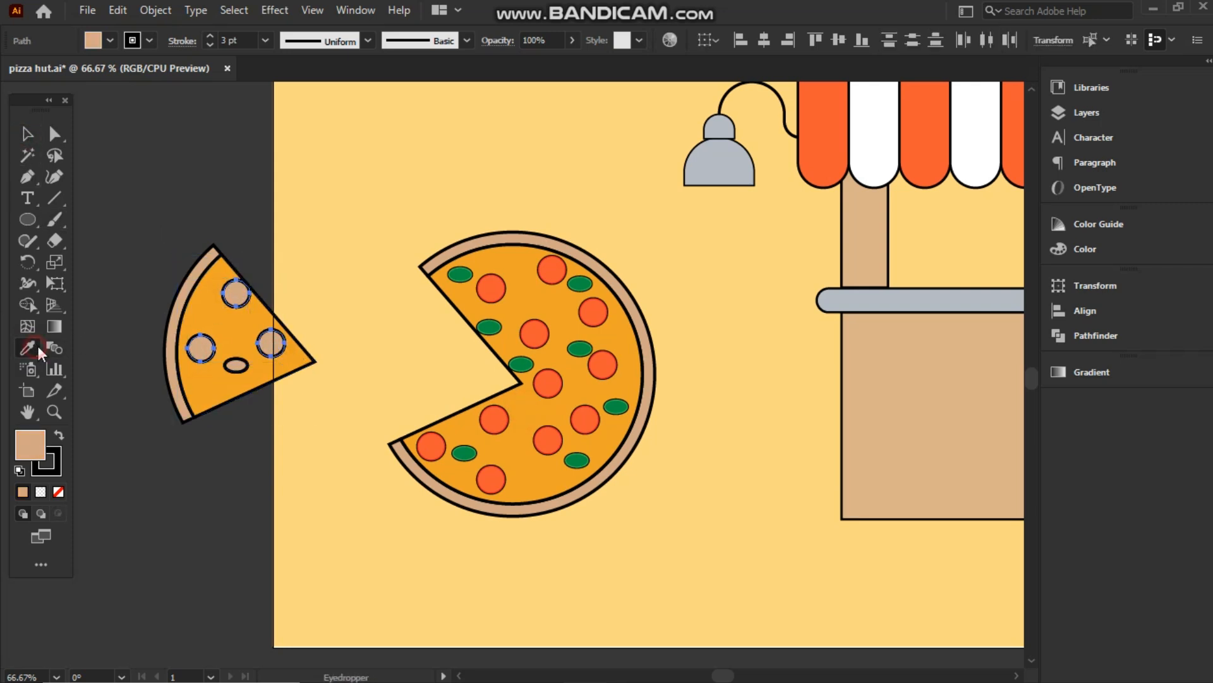
click(543, 333)
click(28, 138)
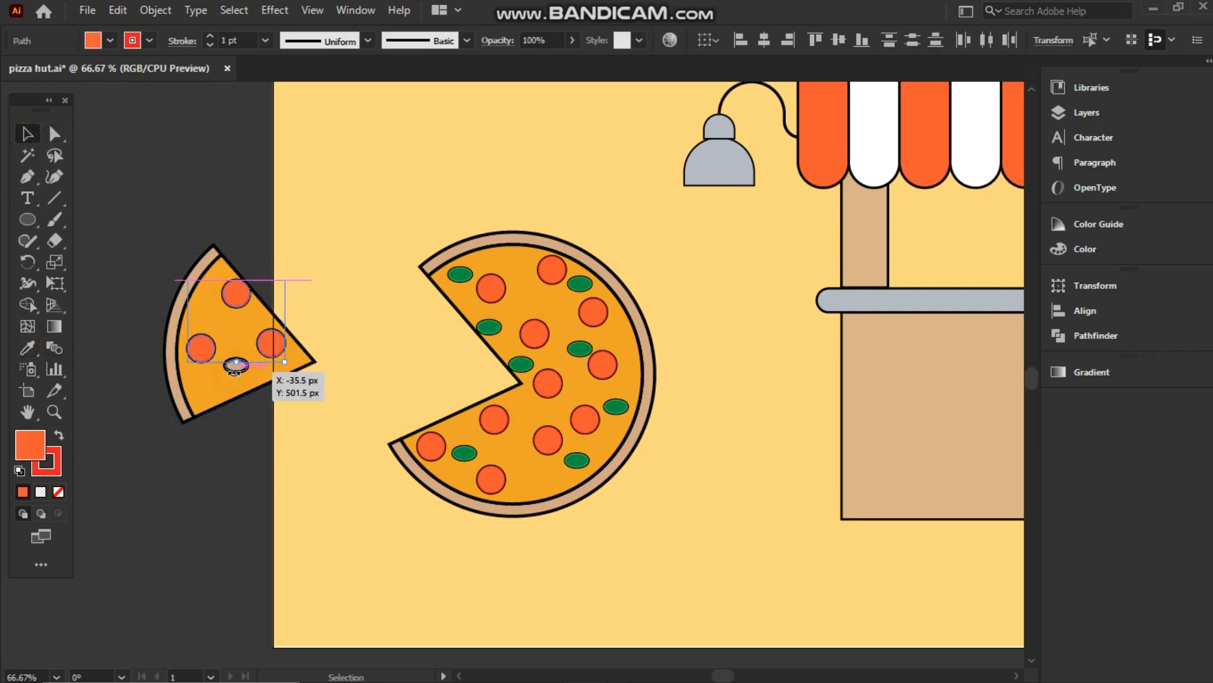
click(253, 414)
Apply the pizza's green topping fill and outline to the slice's small oval with the Eyedropper
click(236, 366)
click(27, 347)
click(496, 331)
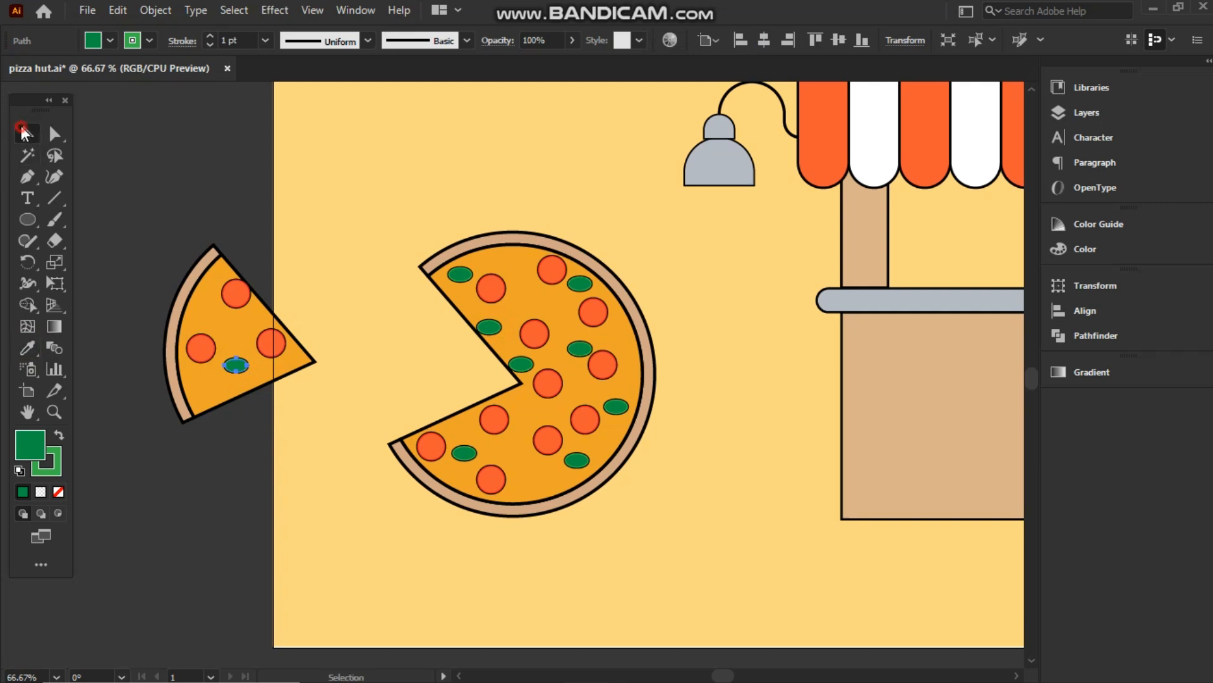
Duplicate the slice's green oval twice, placing the copies between the red toppings and rotating the one nearest the middle
click(22, 132)
drag(236, 365, 243, 325)
drag(236, 337, 254, 341)
click(121, 345)
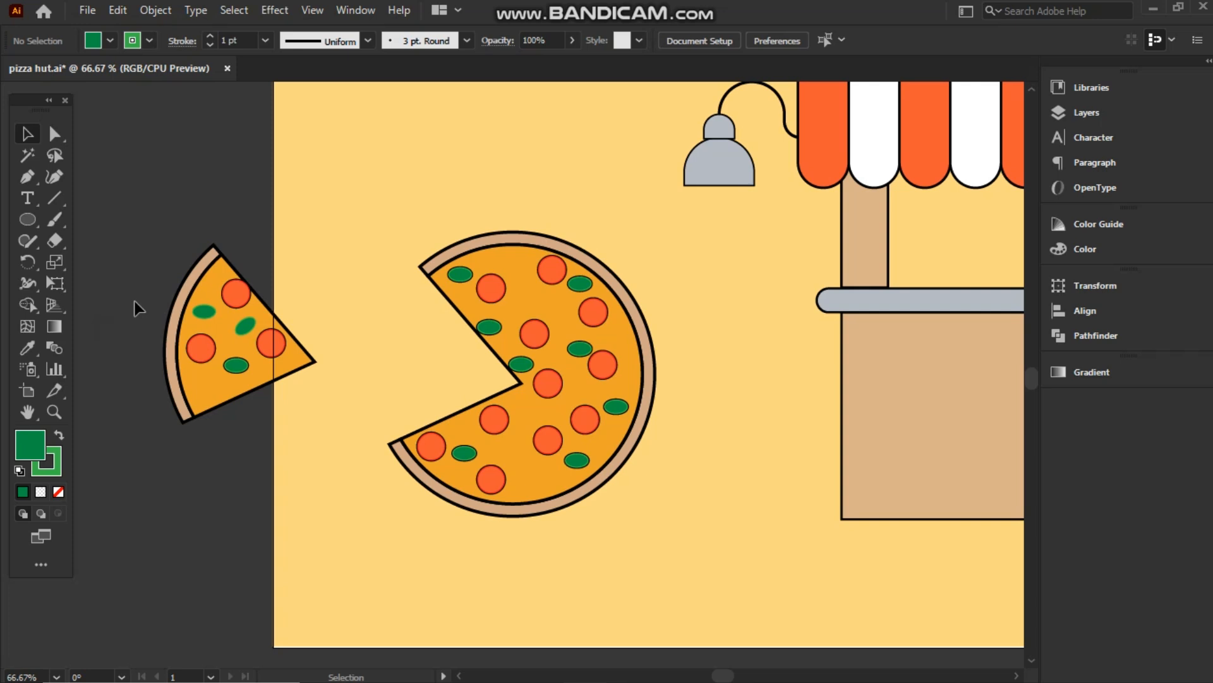
click(234, 371)
shift+click(465, 452)
shift+click(520, 364)
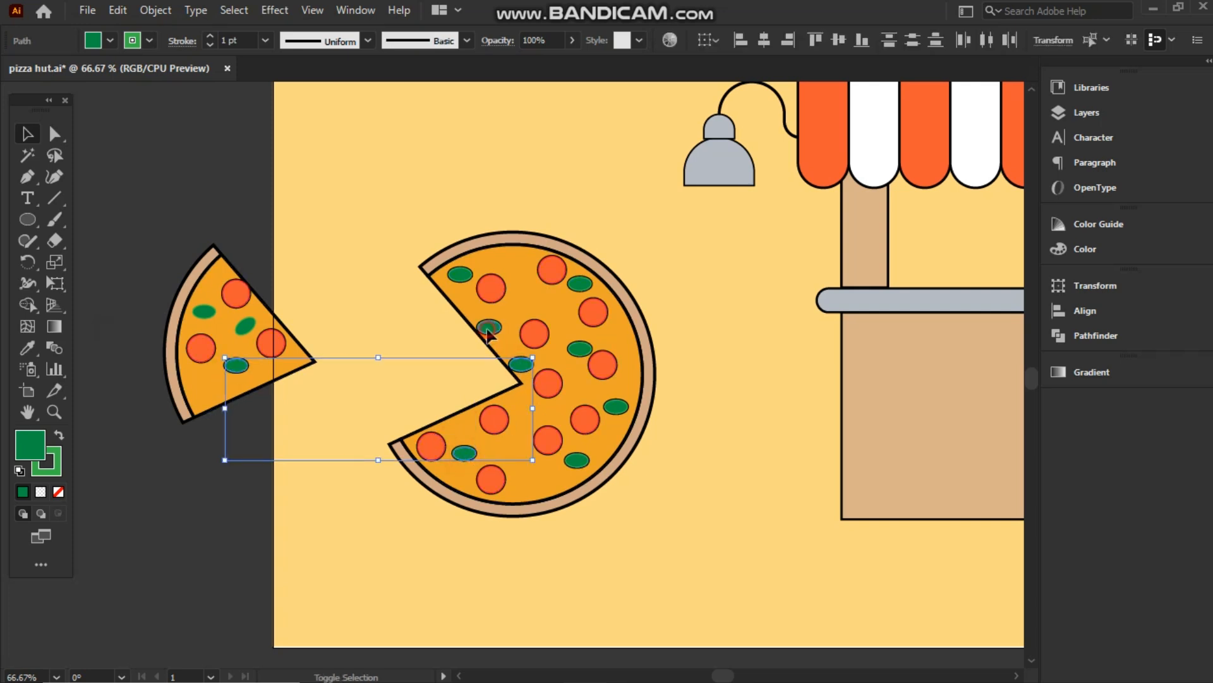
shift+click(487, 326)
shift+click(462, 274)
shift+click(584, 284)
shift+click(579, 348)
shift+click(612, 407)
shift+click(576, 460)
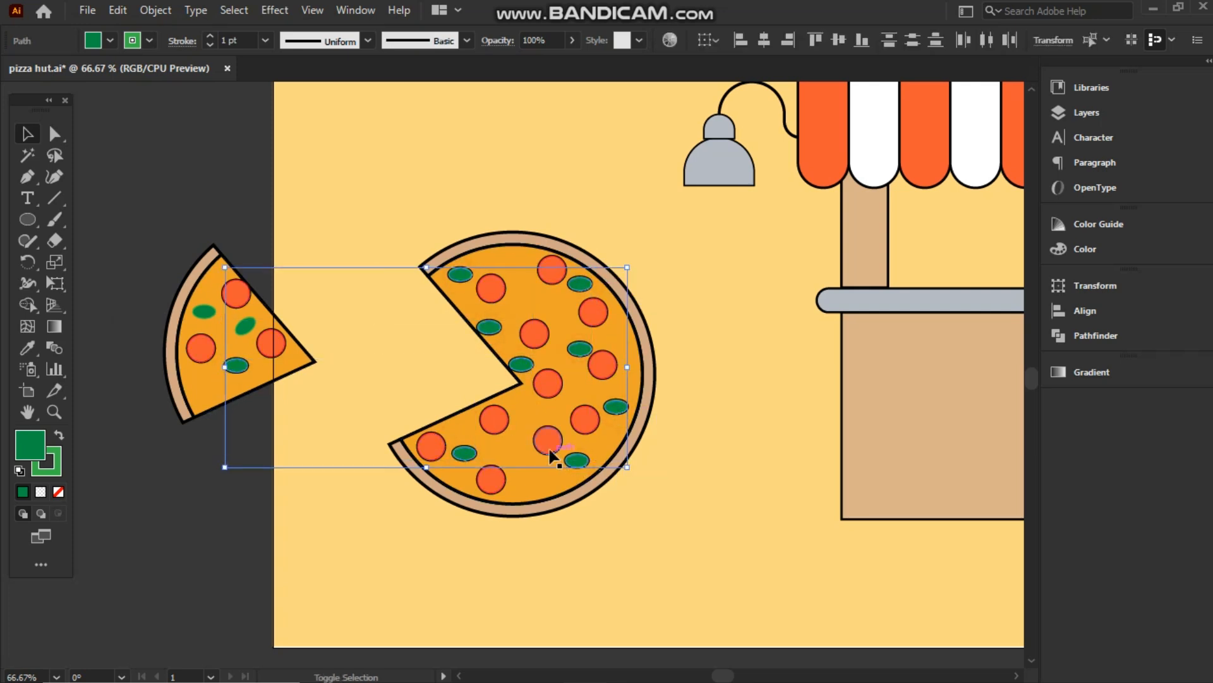
shift+click(150, 41)
click(229, 99)
click(229, 99)
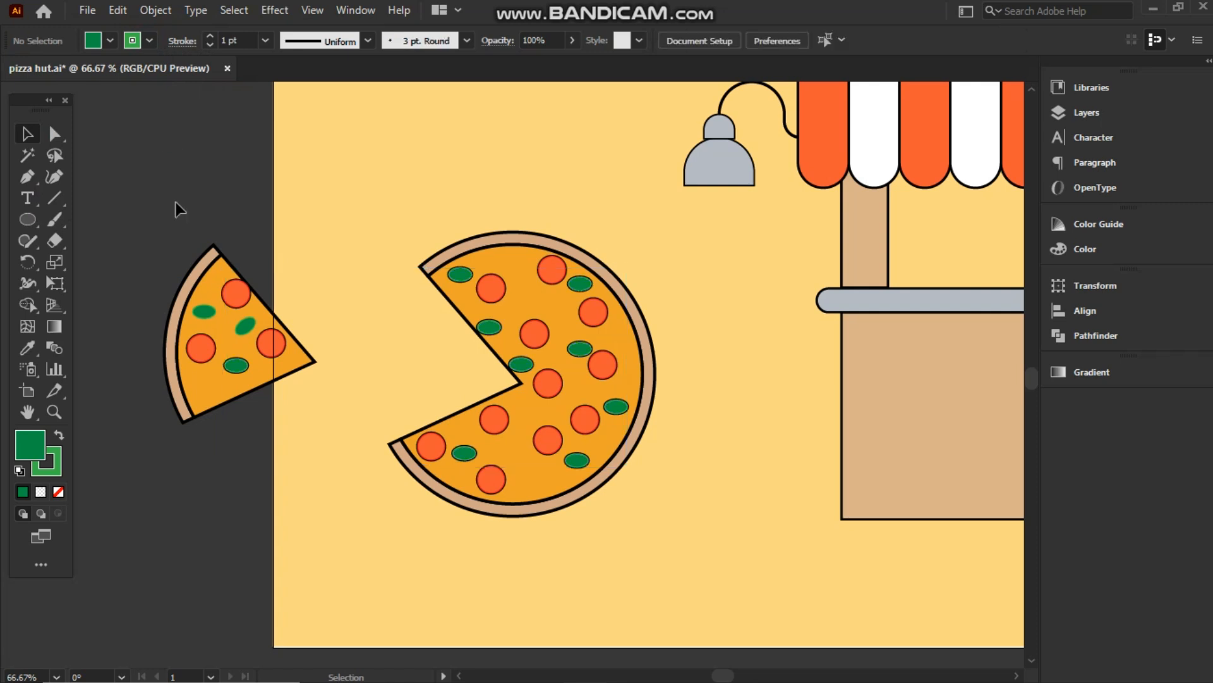
drag(121, 245, 534, 442)
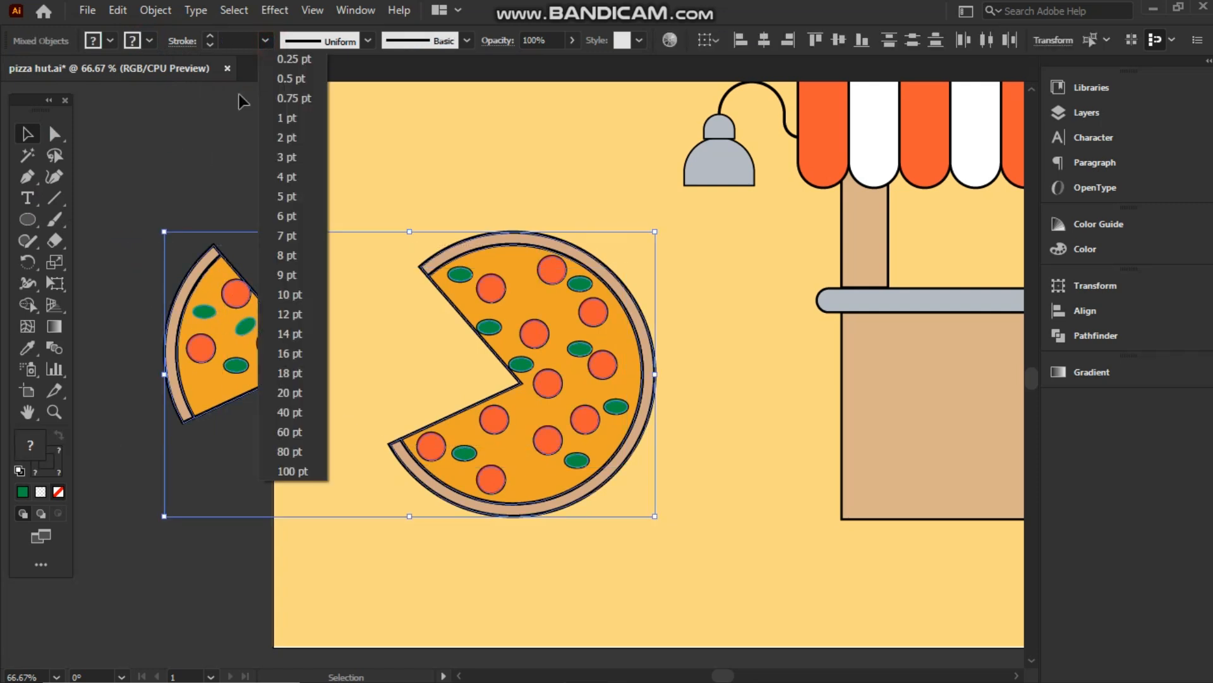
key(a)
Move the cut slice with its toppings into the large pizza's gap, leaving a narrow space between them
key(ctrl+minus)
key(ctrl+minus)
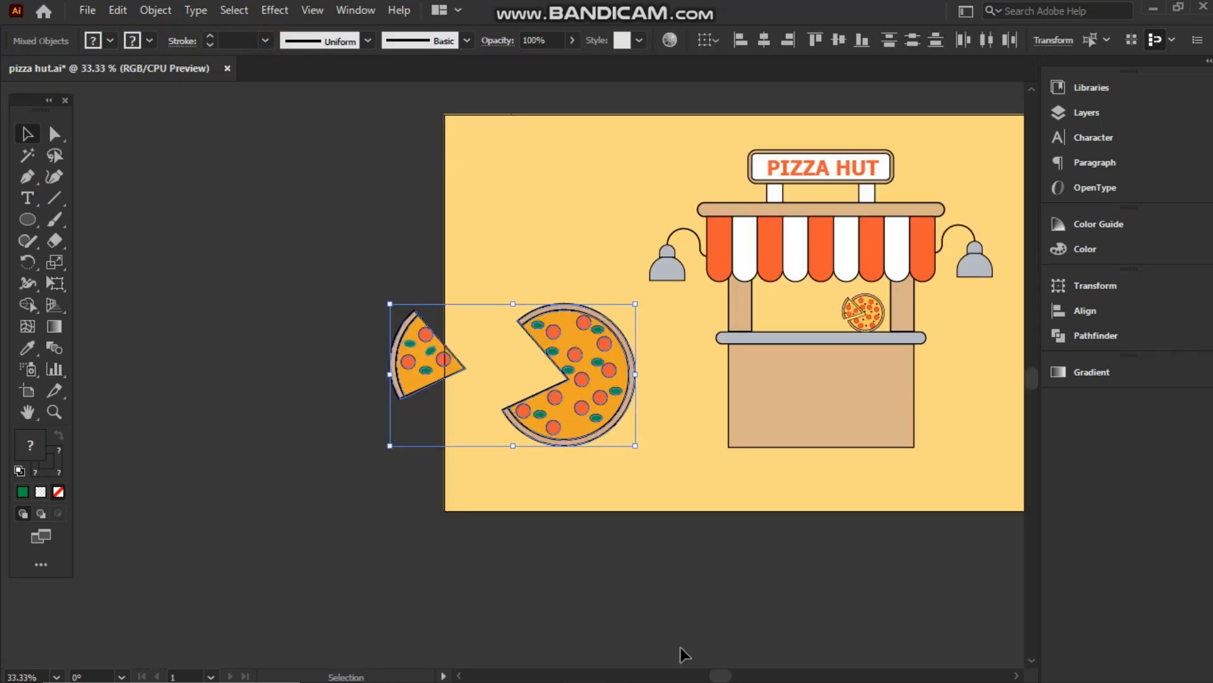
drag(720, 675, 731, 675)
drag(286, 437, 193, 320)
drag(251, 365, 340, 366)
scroll(297, 335, down, 5)
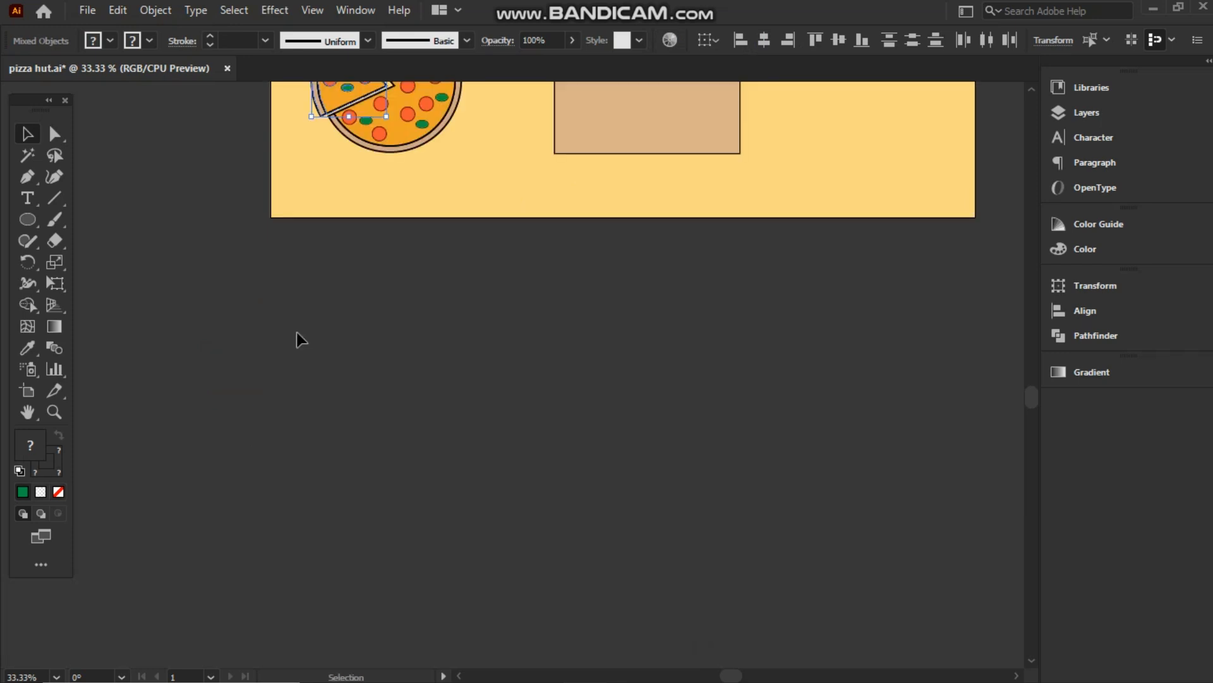
scroll(297, 332, up, 5)
Shrink and rotate the large pizza with its slice and place it centrally on the stall's front panel below the counter
drag(292, 292, 414, 370)
drag(348, 323, 646, 378)
click(882, 407)
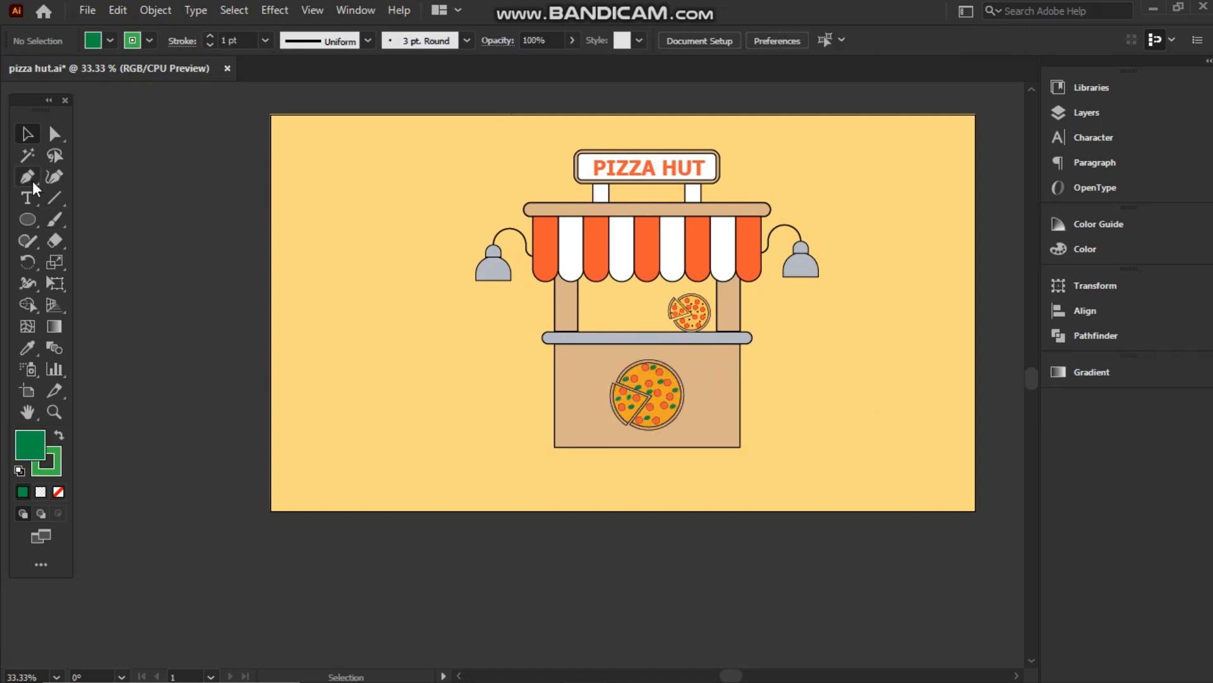
Draw four short vertical wood-grain lines of varying lengths on the stall's left post with the Pen tool
key(ctrl+equal)
key(ctrl+equal)
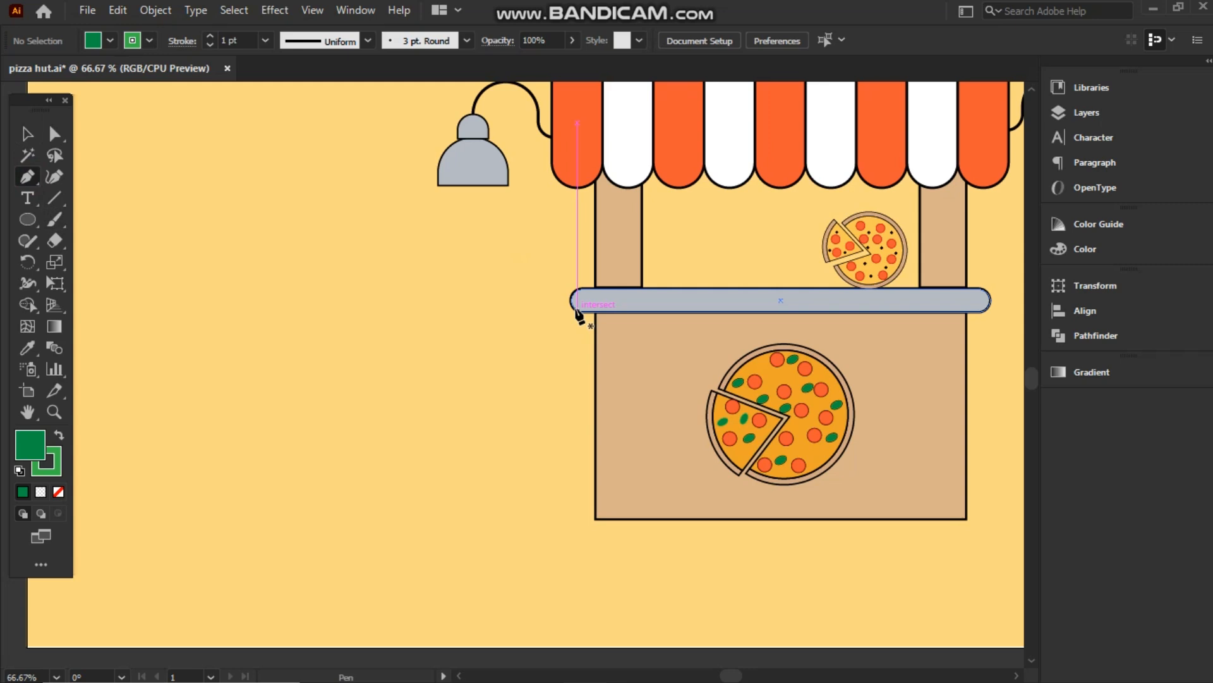
click(603, 189)
click(603, 231)
key(Escape)
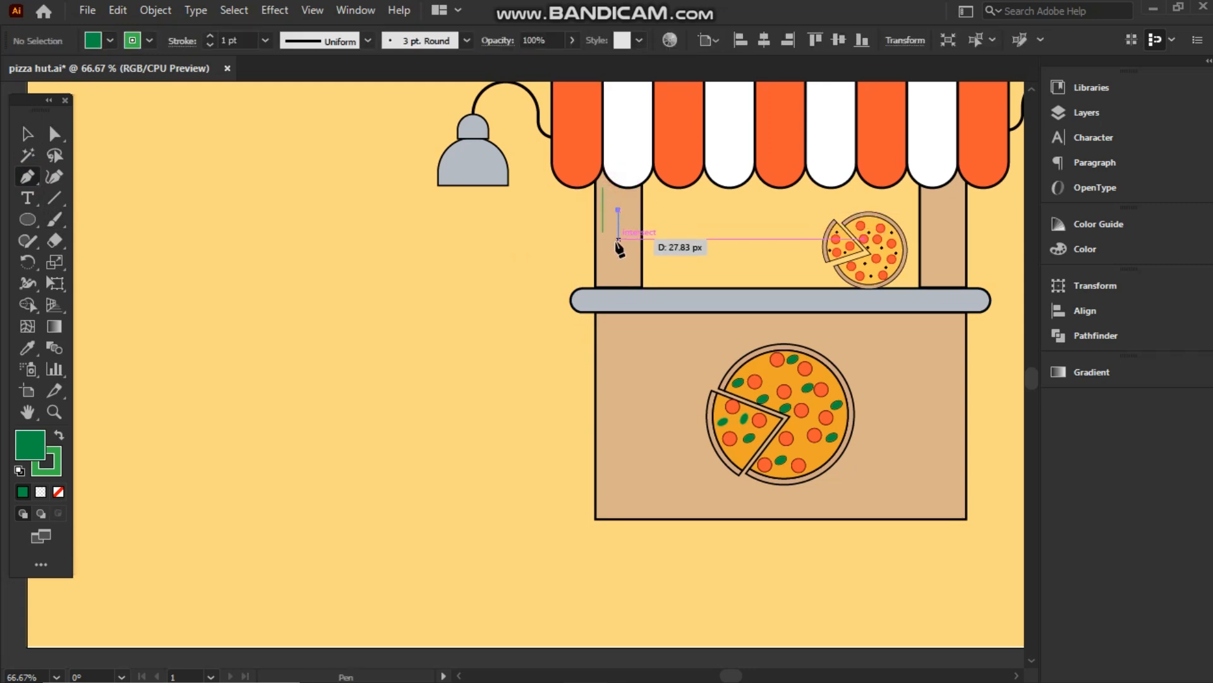
click(619, 210)
click(619, 250)
key(Escape)
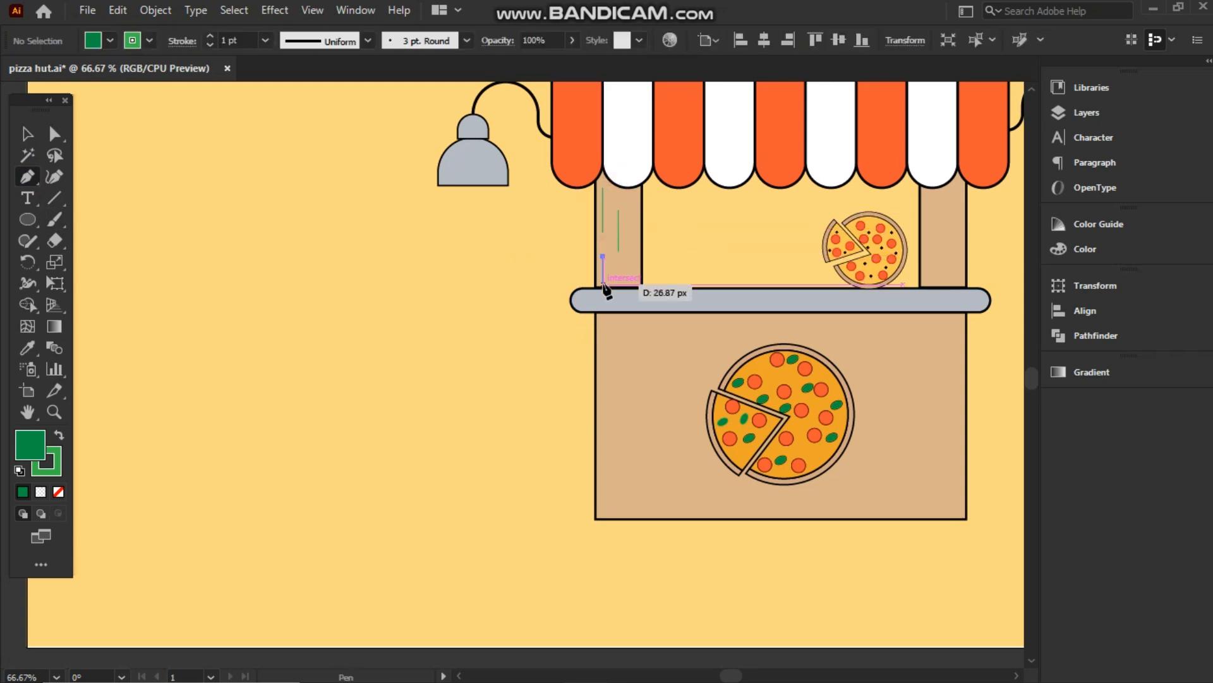
click(603, 258)
click(603, 284)
key(Escape)
click(628, 225)
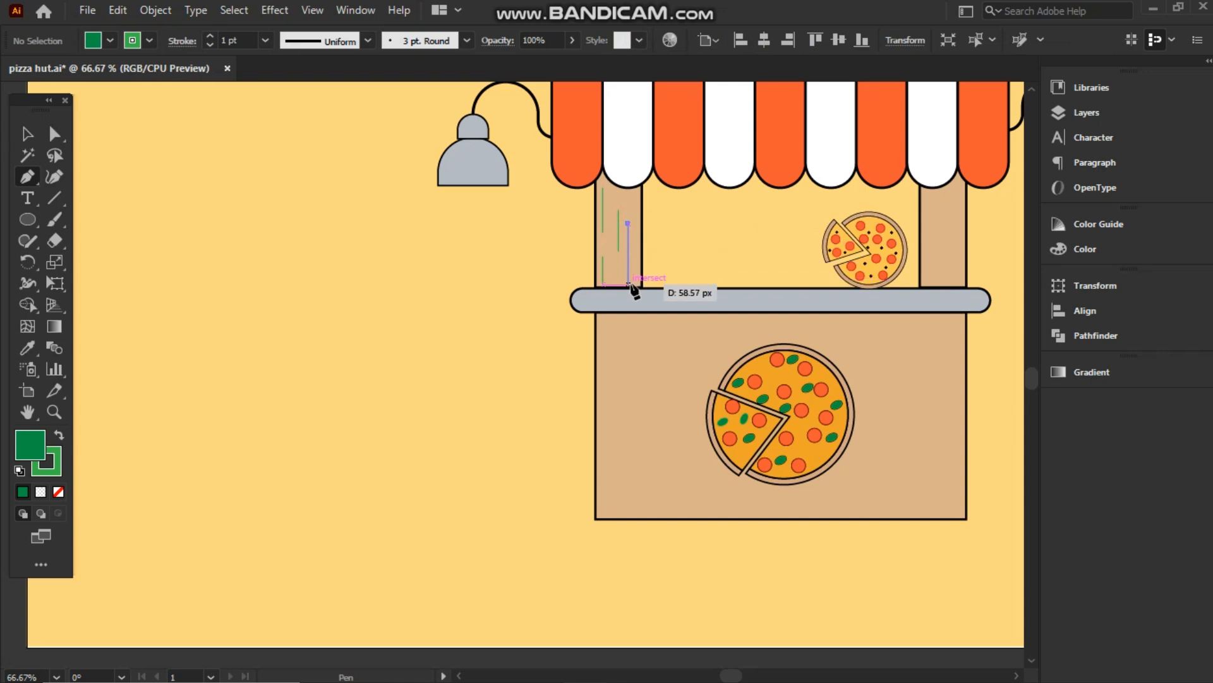
click(628, 284)
Remove the fill from the left post's four grain lines and give them a brown stroke
click(28, 134)
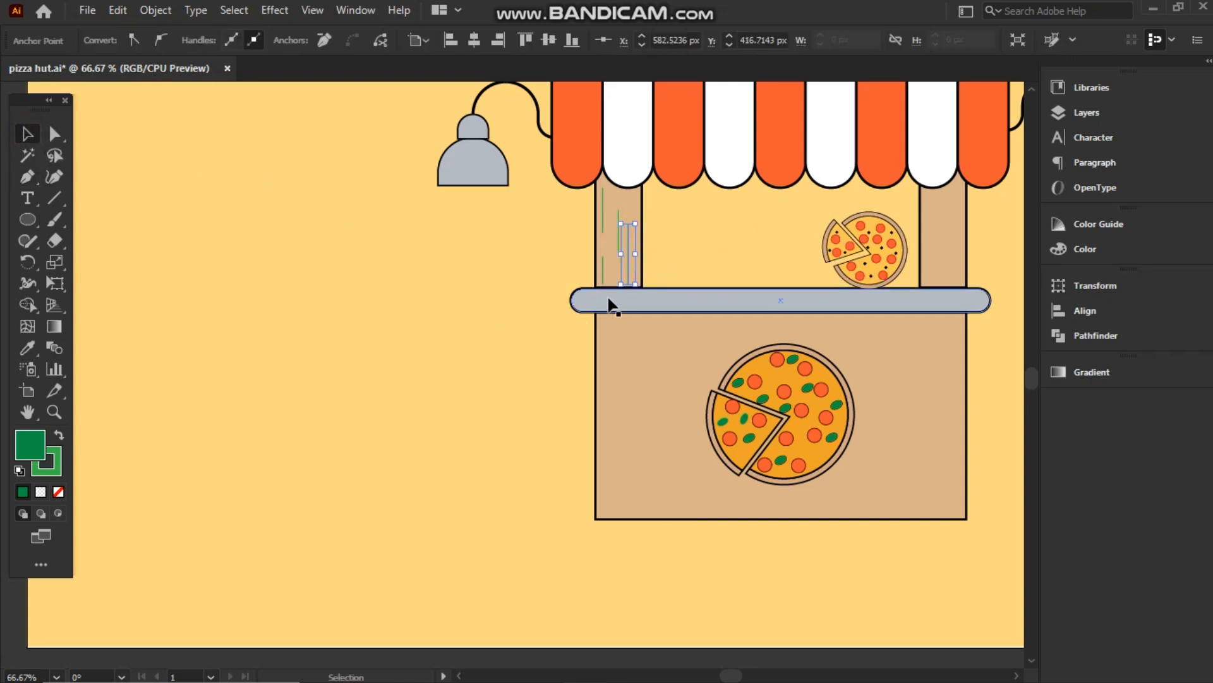
shift+click(604, 264)
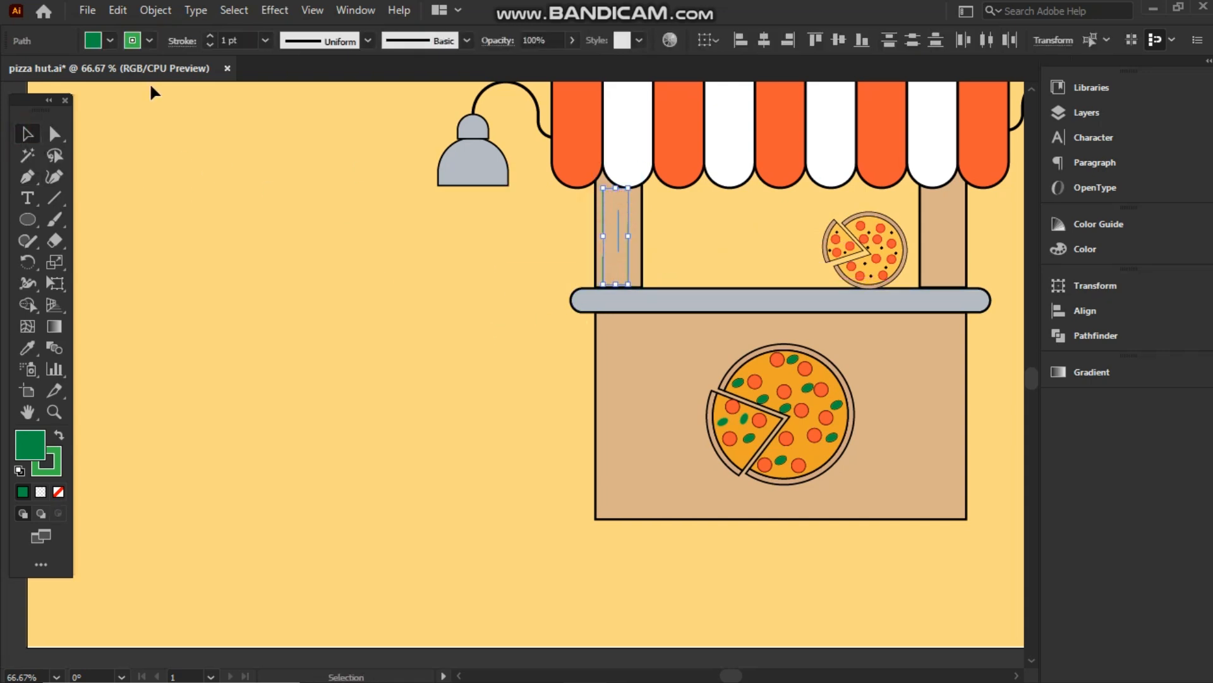
click(133, 40)
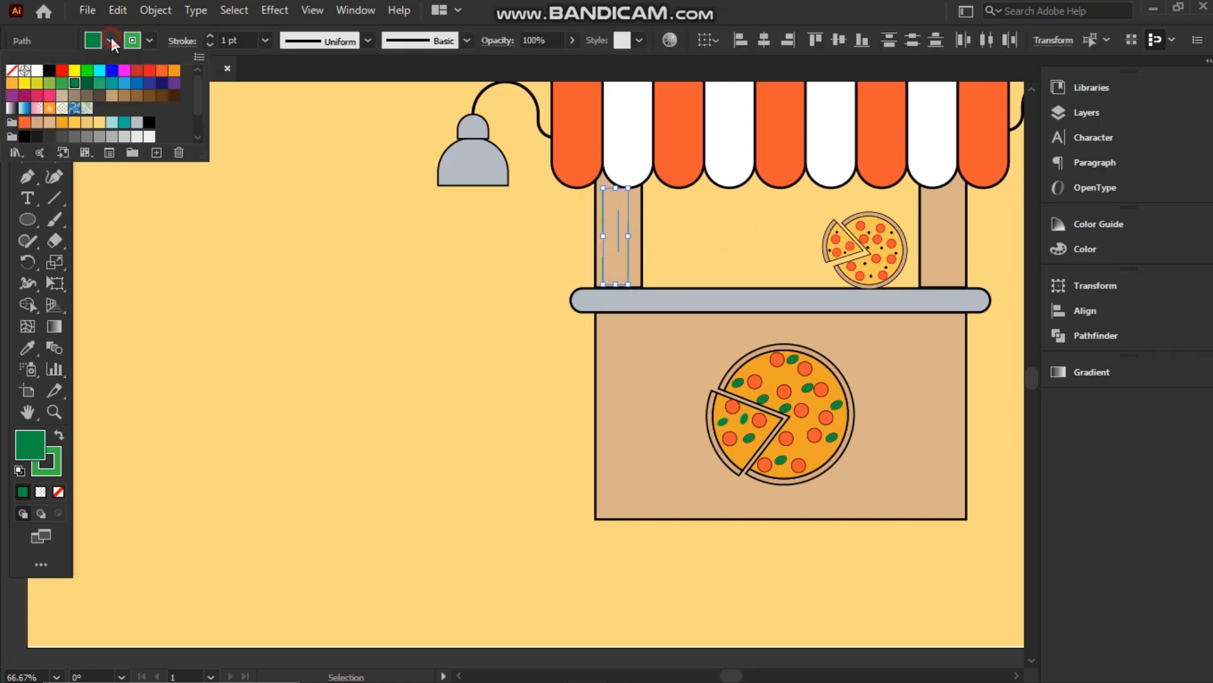
click(124, 96)
click(11, 71)
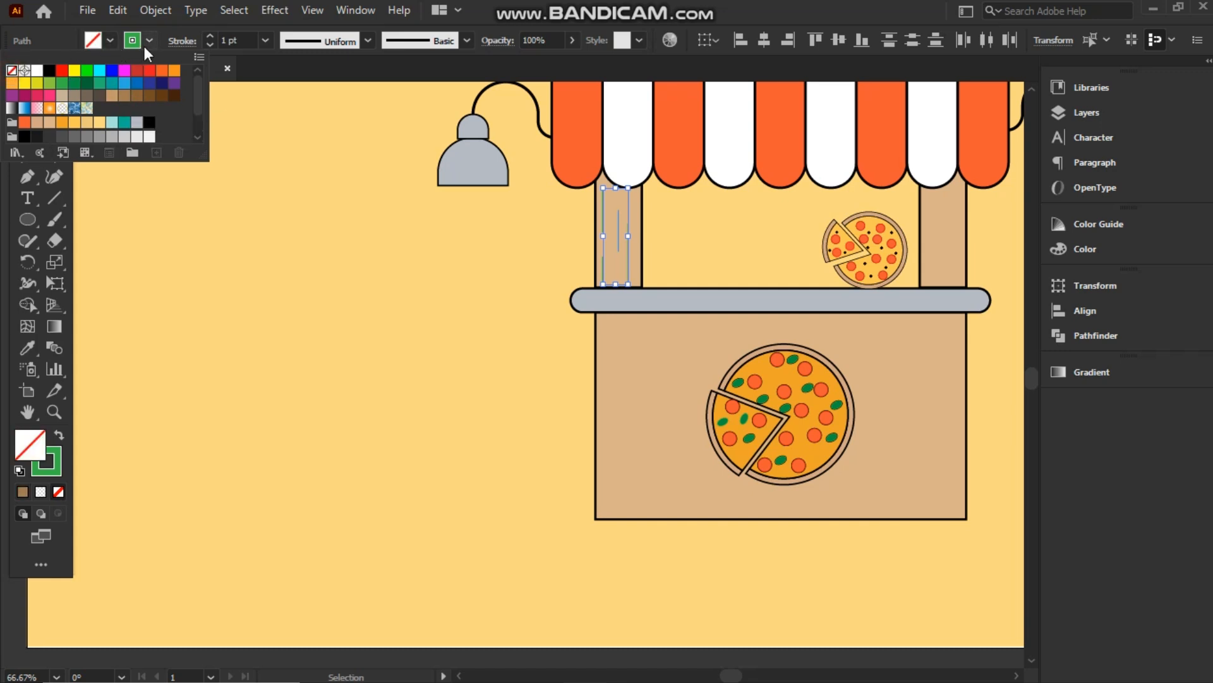
click(146, 42)
click(123, 96)
Set the stroke weight of the left post's grain lines to 4 pt
click(265, 40)
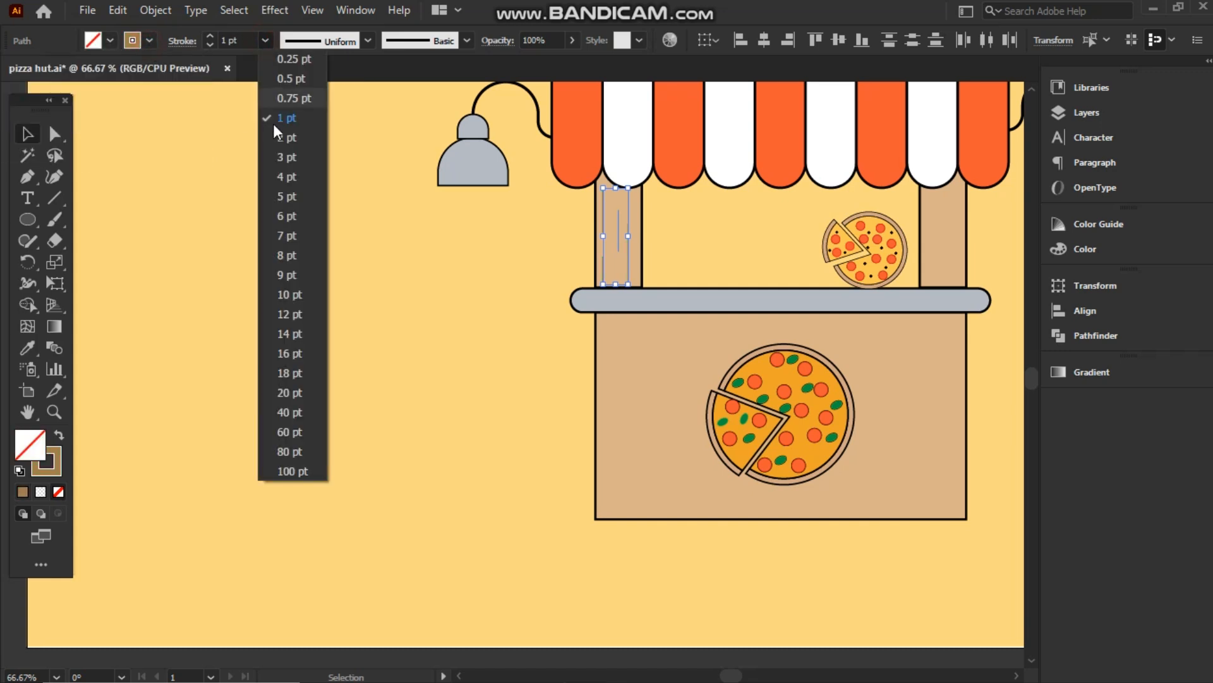
click(275, 153)
click(268, 38)
click(271, 176)
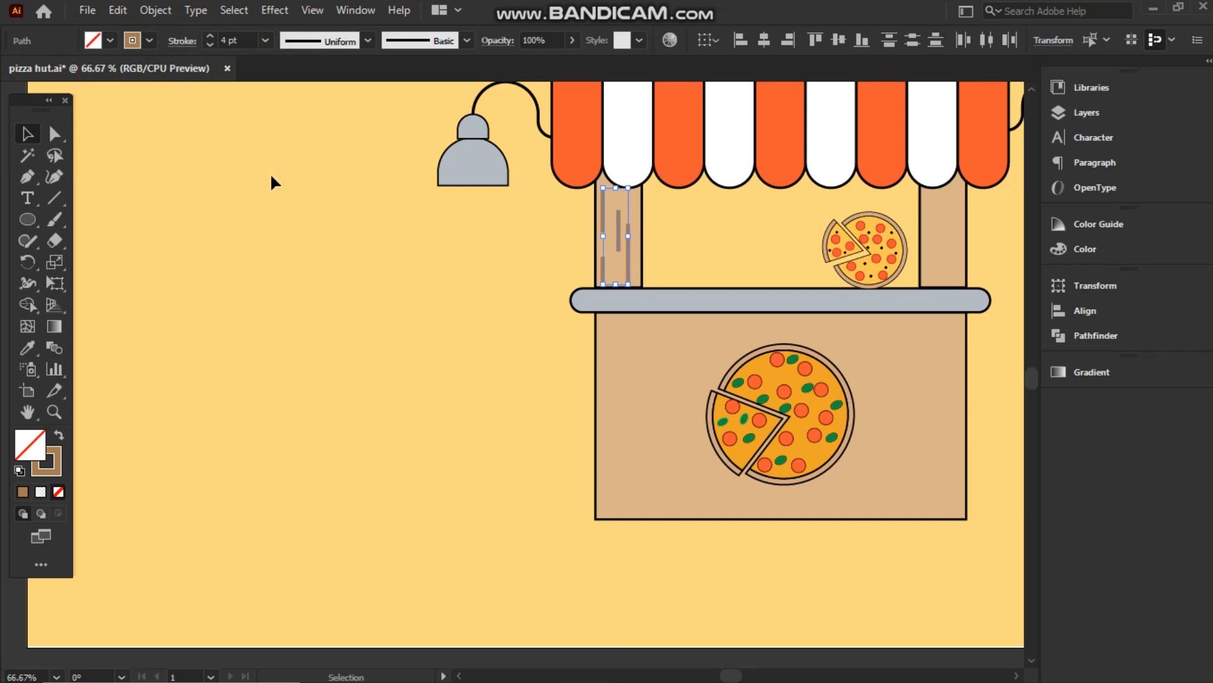
click(182, 40)
click(149, 39)
Copy the four grain lines onto the stall's right post and reflect the copies across the horizontal axis
drag(617, 244, 949, 244)
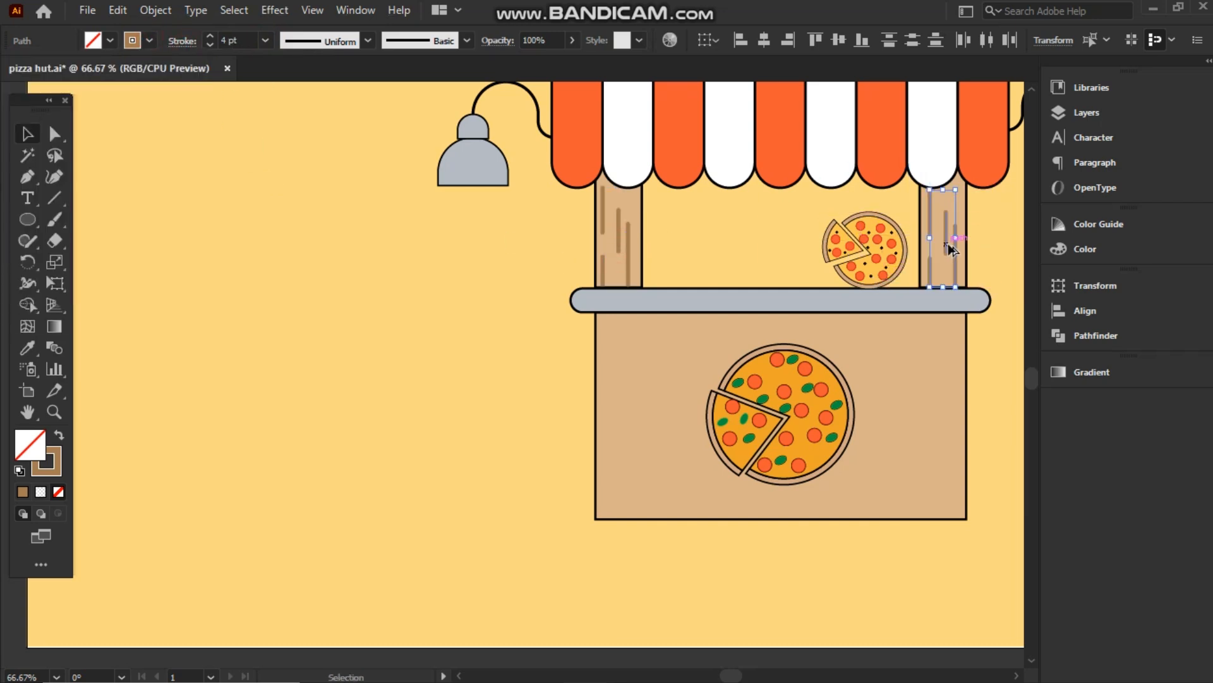
right_click(949, 244)
mouse_move(1002, 529)
click(805, 431)
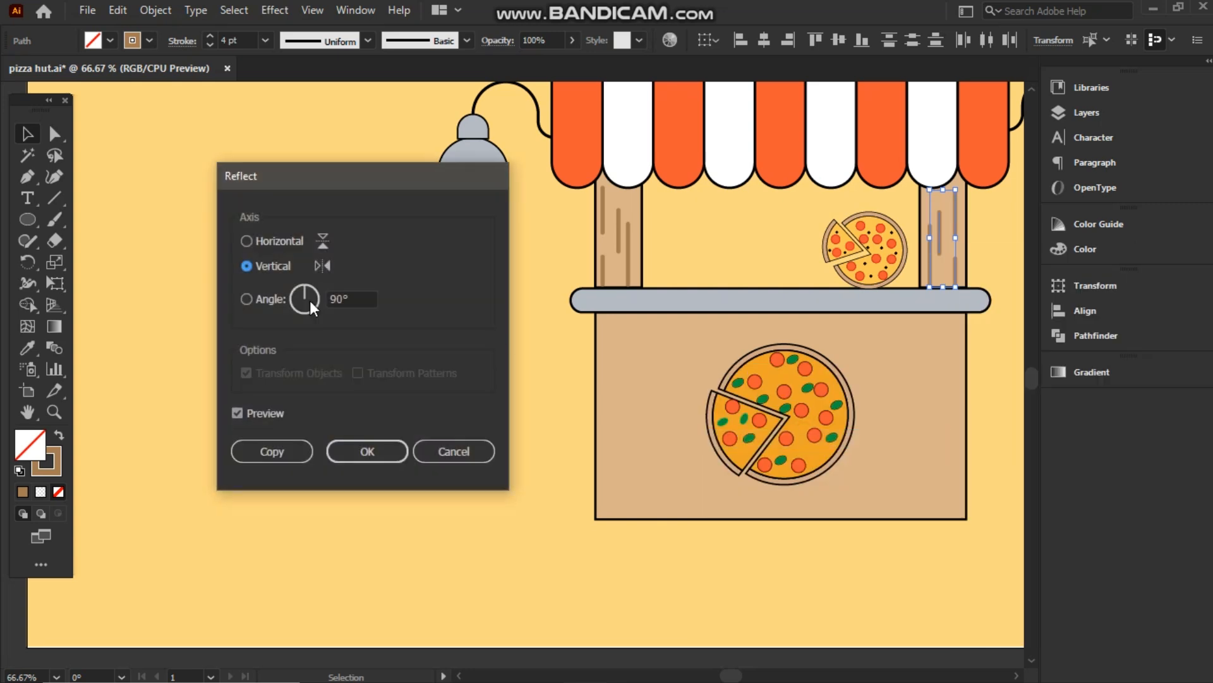
click(367, 452)
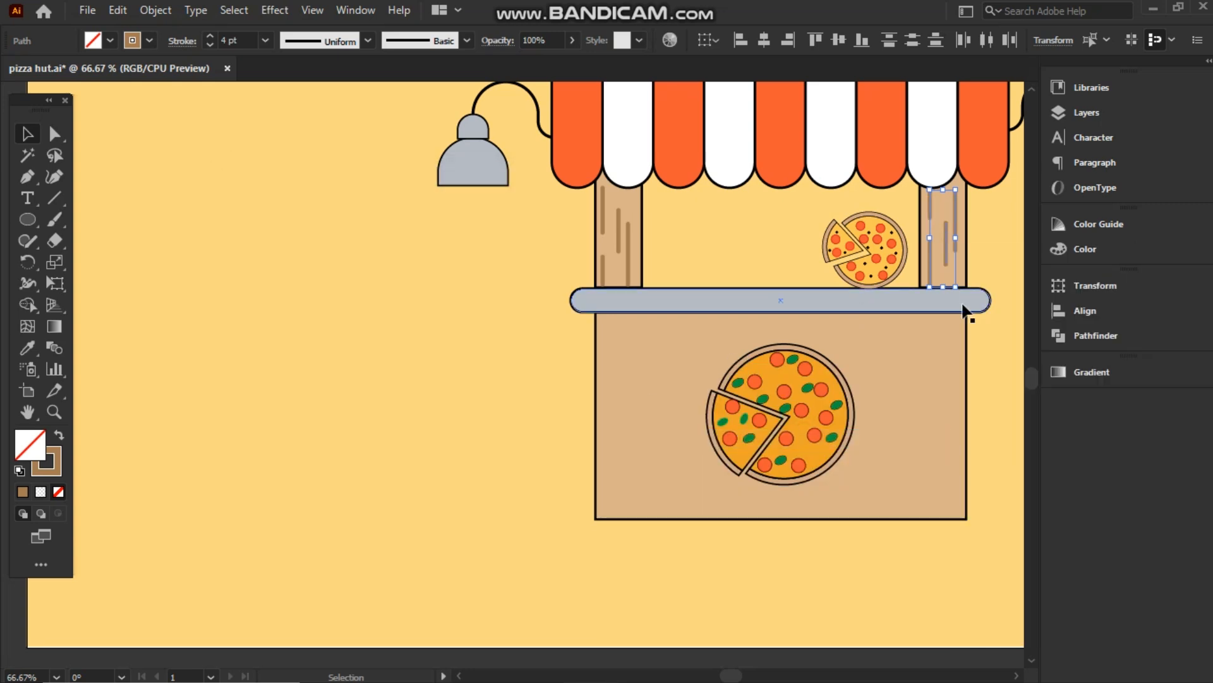
click(934, 329)
click(932, 260)
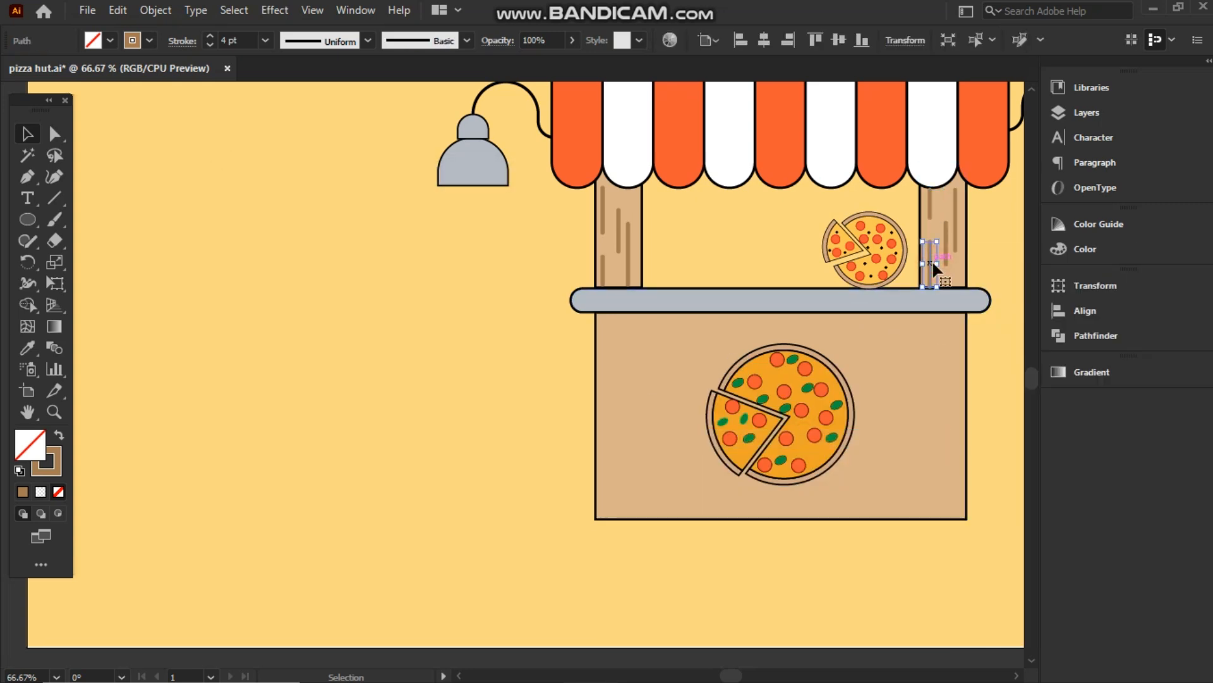
click(442, 254)
Draw three vertical brown grain lines near the front panel's left edge with the Pen tool
click(27, 177)
click(619, 316)
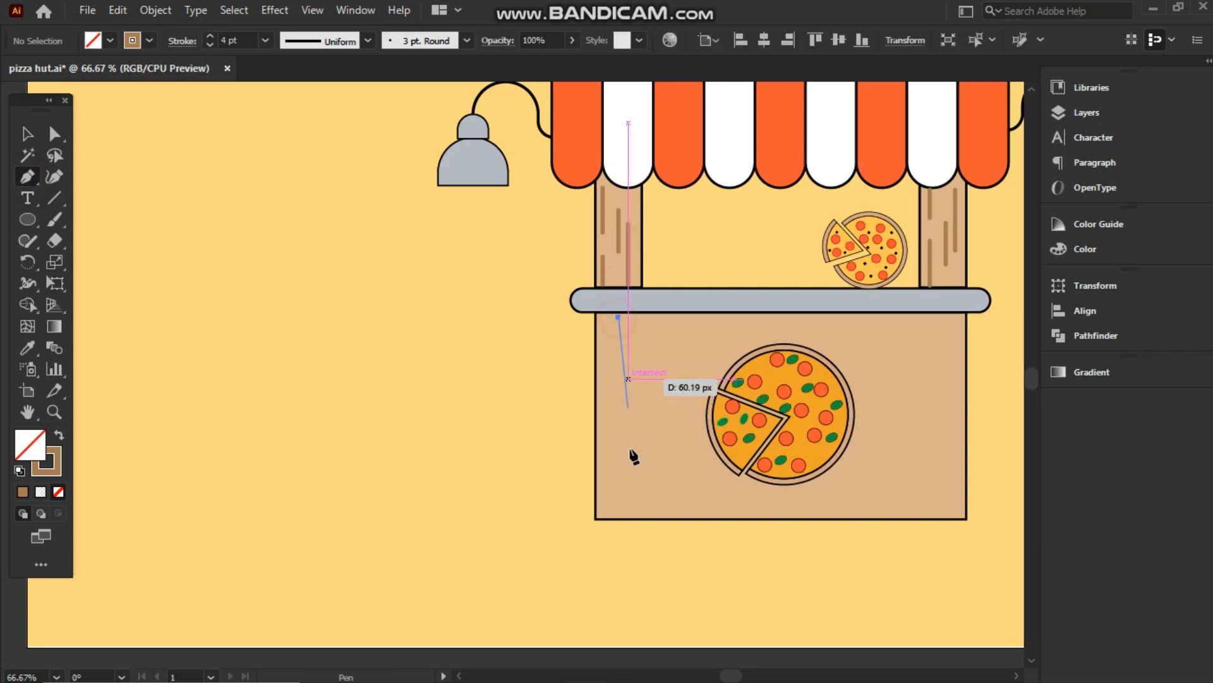
click(619, 411)
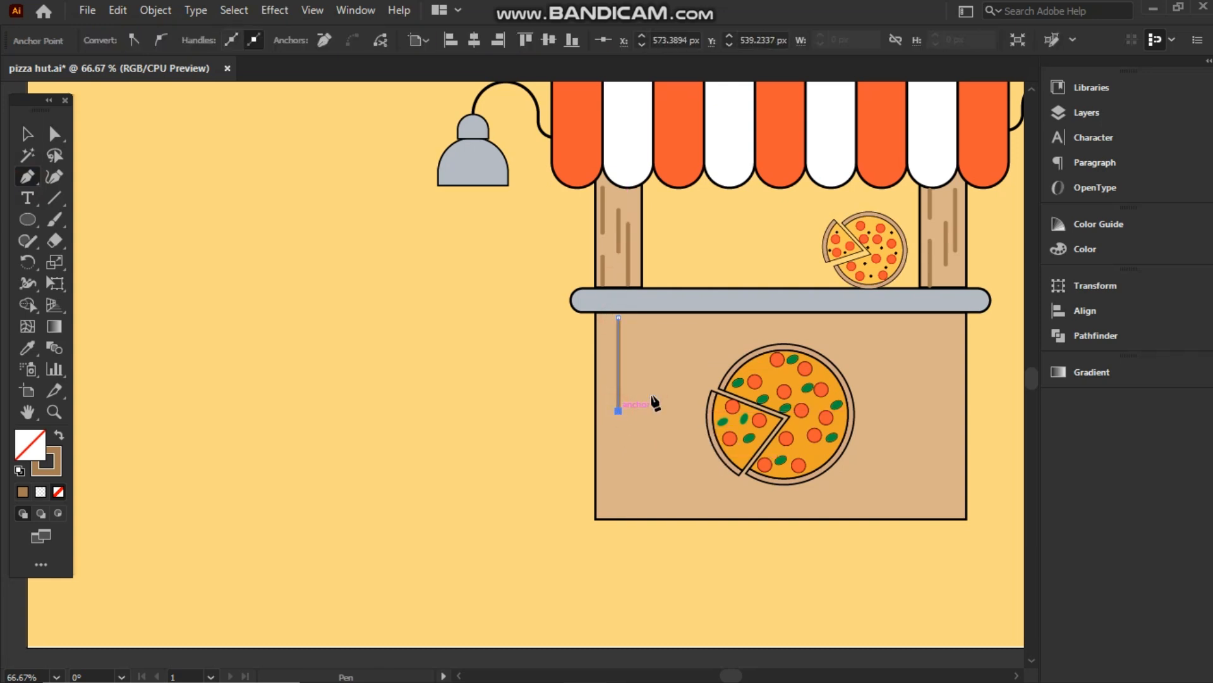
key(Escape)
click(642, 368)
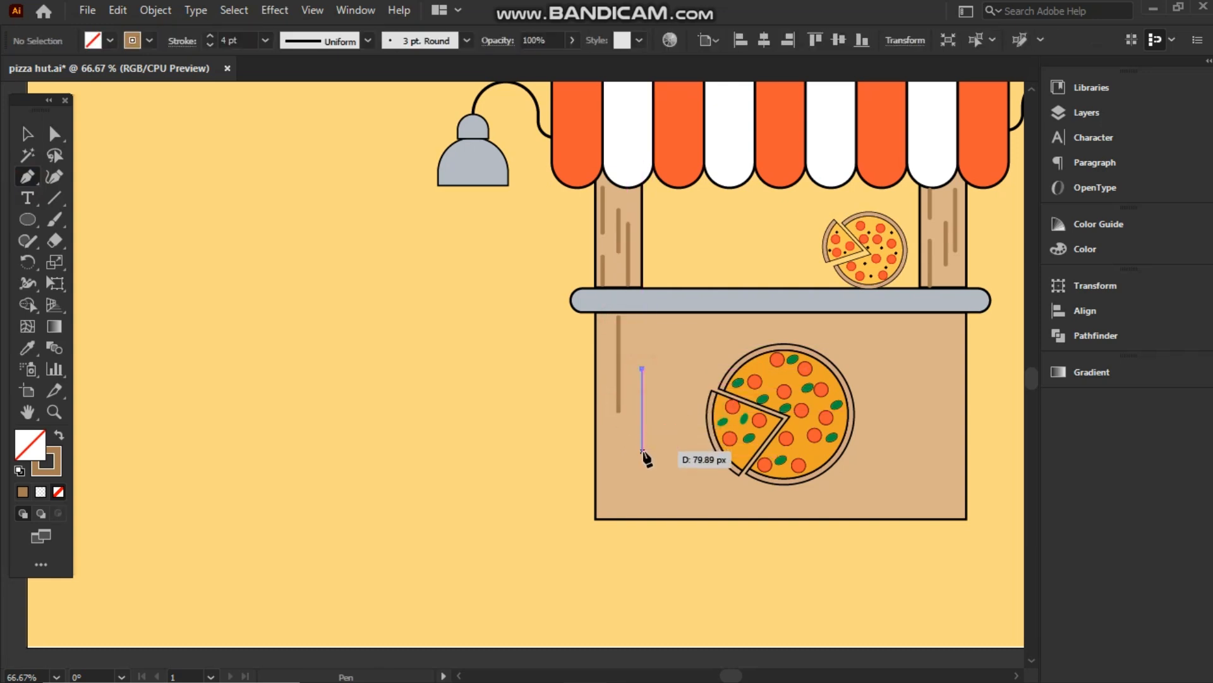
click(642, 451)
click(614, 457)
click(614, 496)
key(Escape)
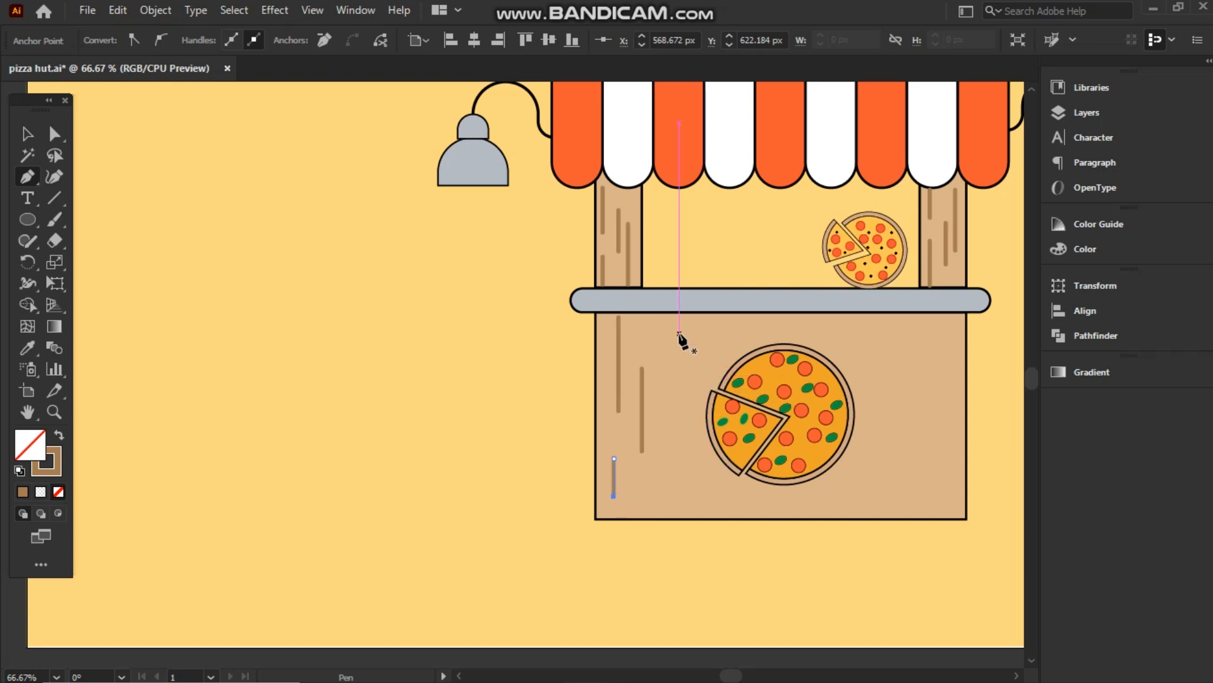
Draw a long grain line left of the front panel's pizza and two shorter ones, below its slice and above its upper-left edge
click(679, 344)
click(679, 477)
key(Escape)
click(706, 471)
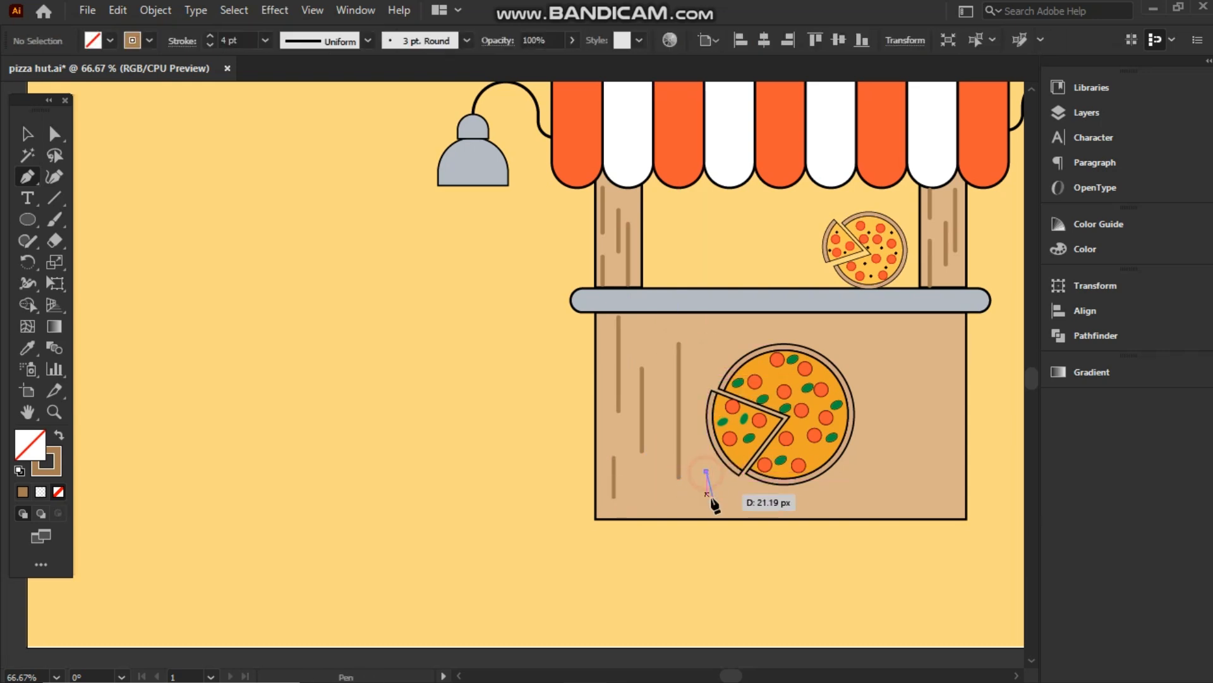
click(706, 505)
click(725, 320)
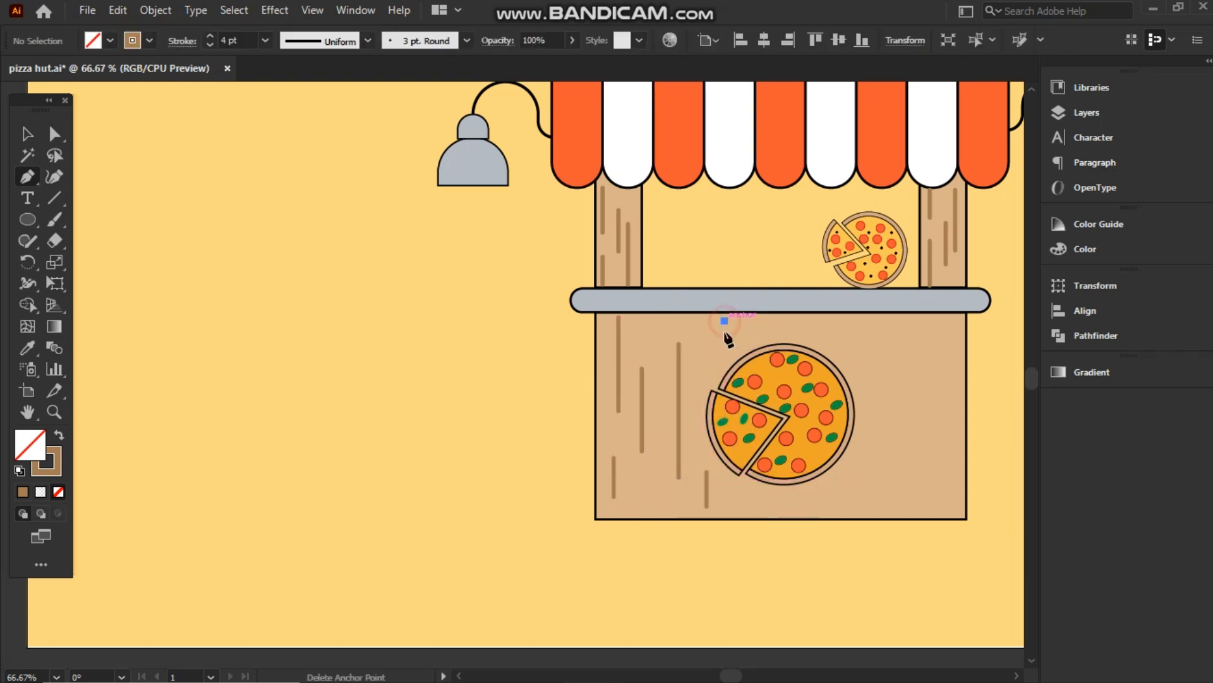
click(725, 362)
key(Escape)
Draw two short vertical grain lines on the front panel, one directly above the pizza and one directly below it
click(775, 325)
click(775, 339)
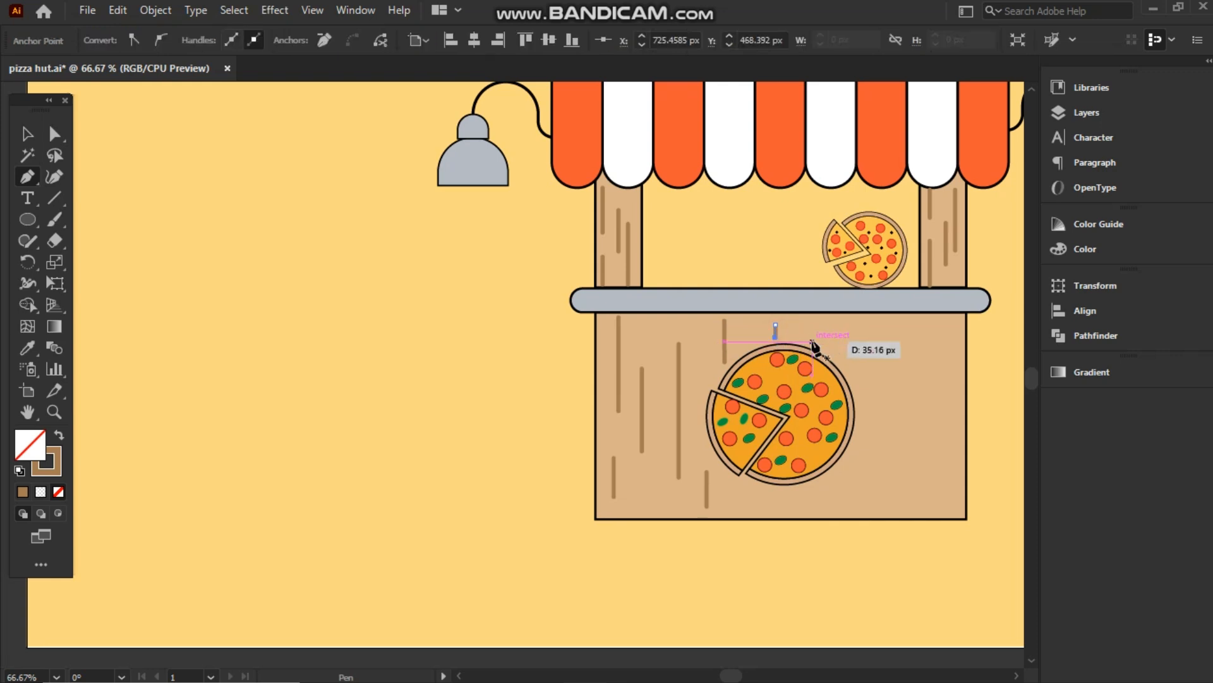
key(Escape)
click(768, 498)
click(768, 519)
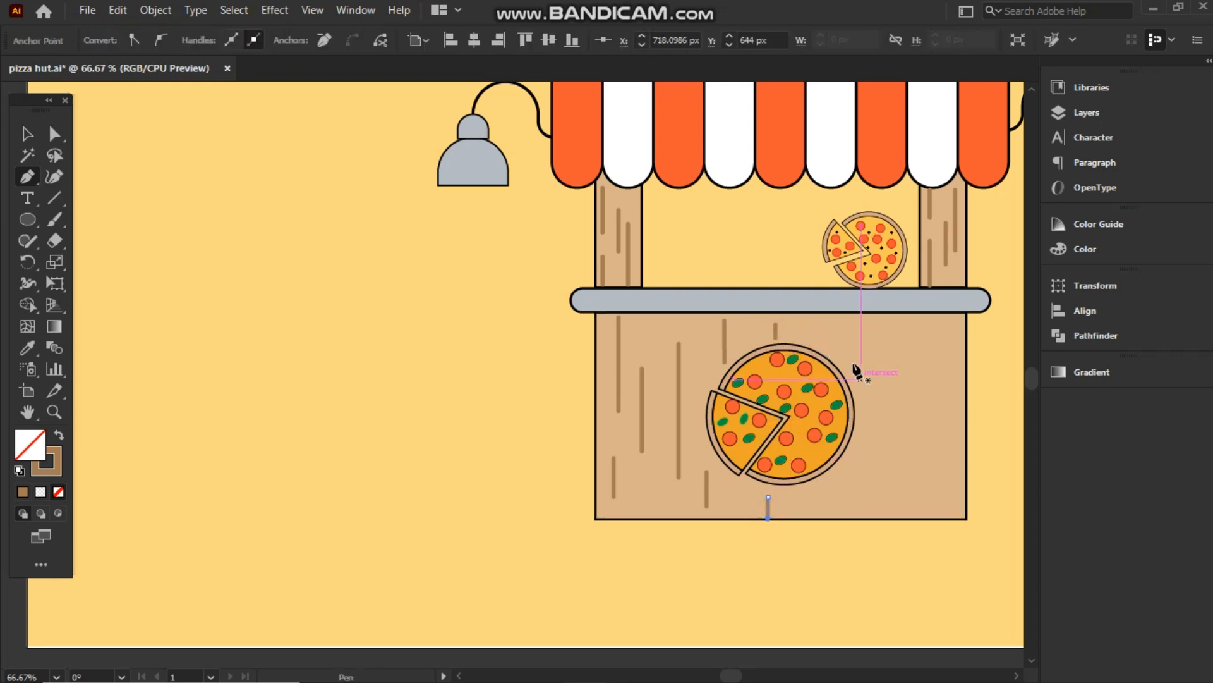
key(Escape)
Draw a long vertical grain line beside the pizza's right edge and a short one below its lower-right edge
click(860, 344)
click(861, 438)
key(Escape)
click(839, 479)
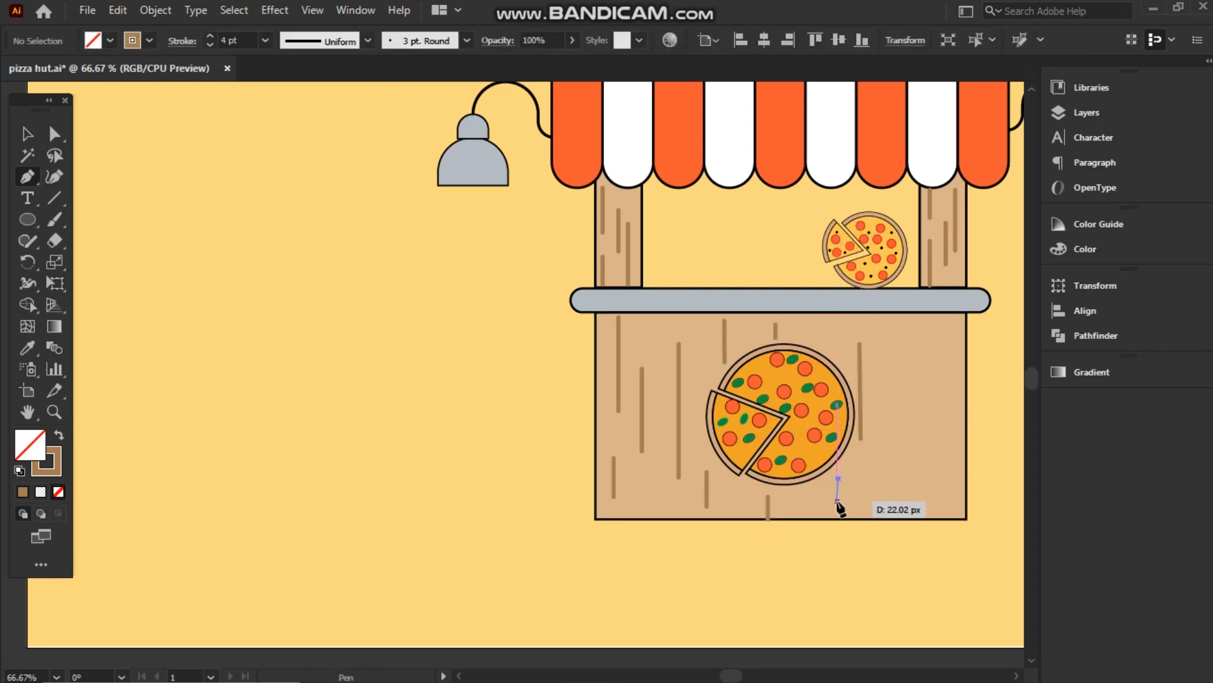
click(837, 501)
key(Escape)
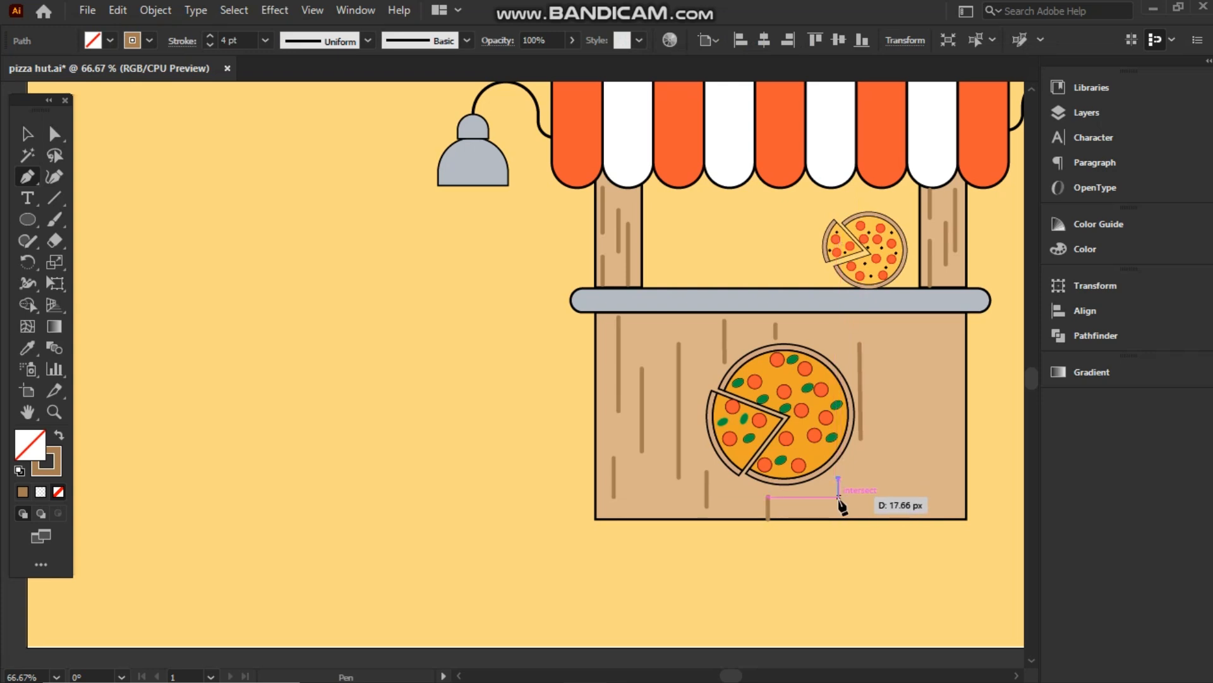
Draw two vertical grain lines farther right of the pizza, one near the panel's bottom and one just below the counter
click(885, 438)
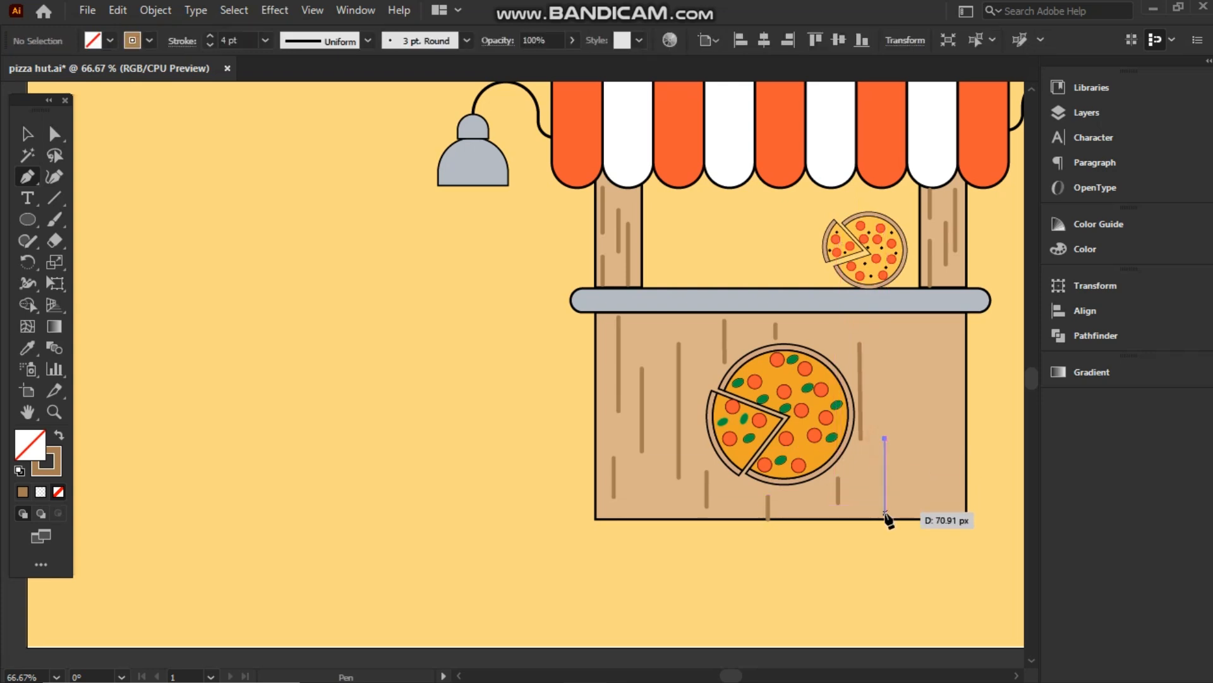
click(884, 512)
key(Escape)
click(902, 316)
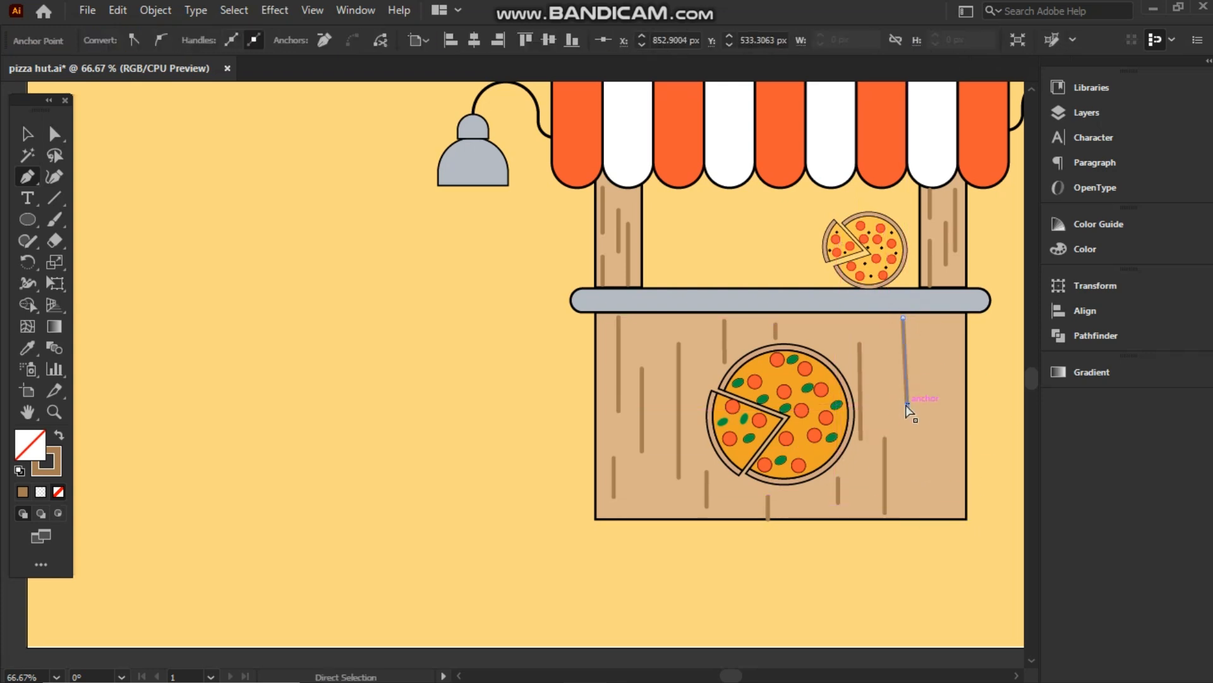
key(Escape)
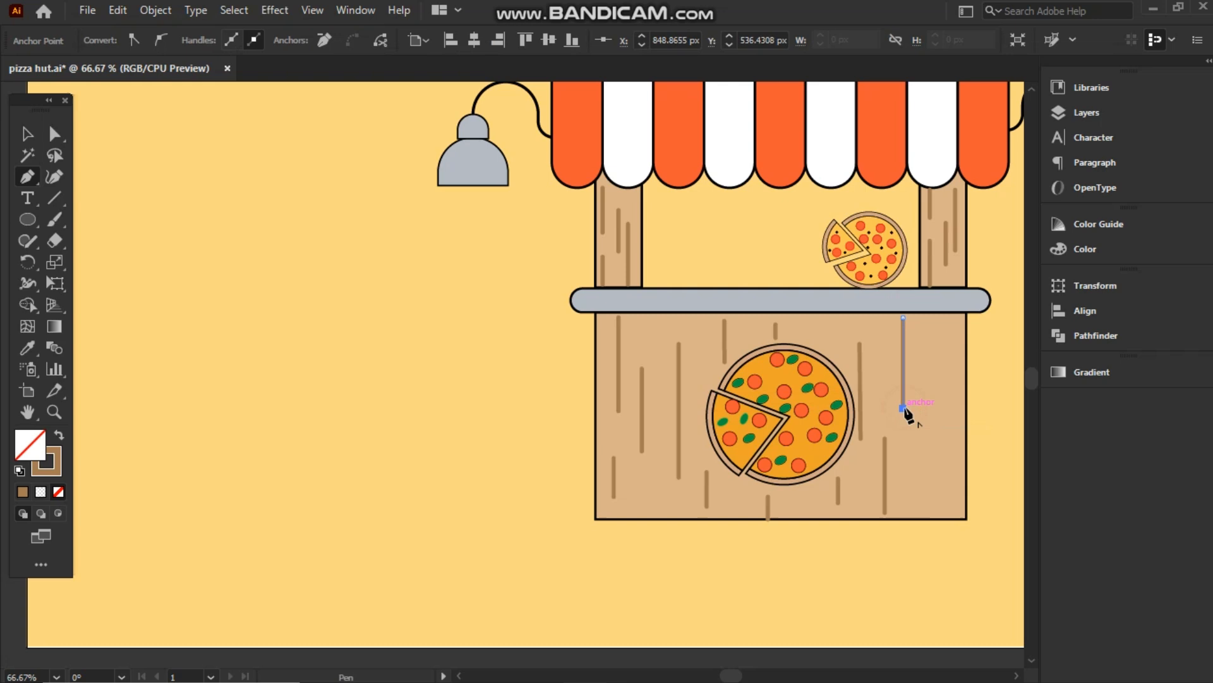
Draw a long vertical grain line near the front panel's right edge
click(942, 366)
click(944, 487)
click(27, 133)
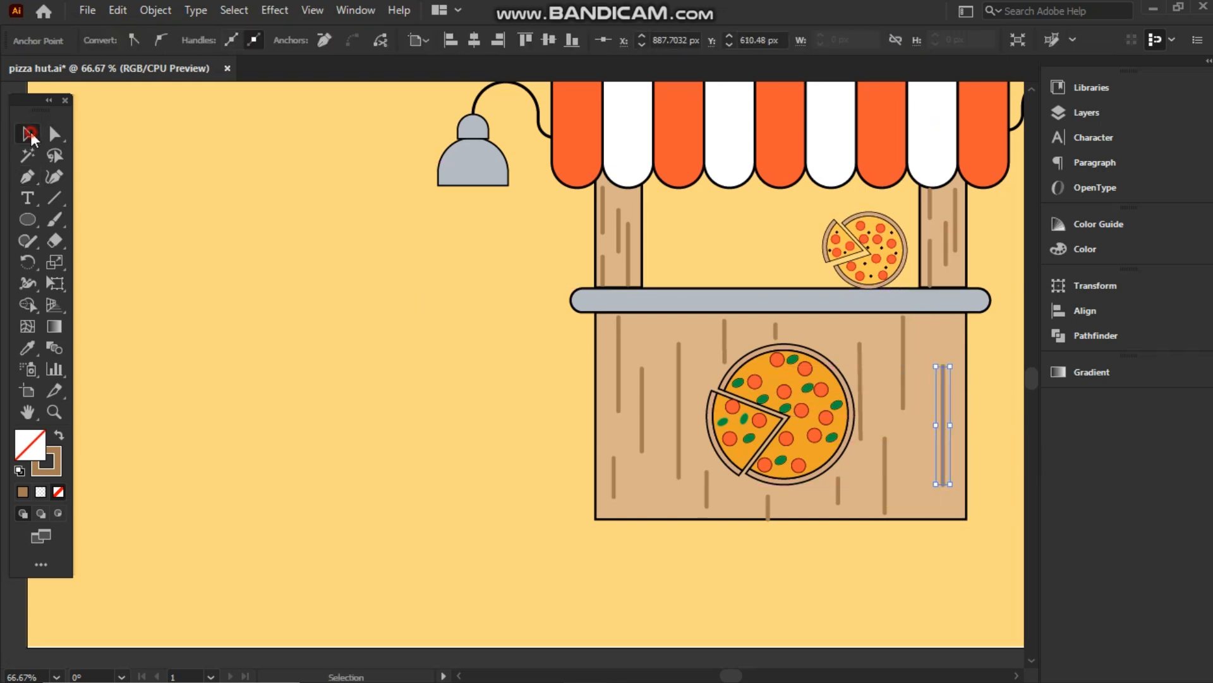
click(445, 377)
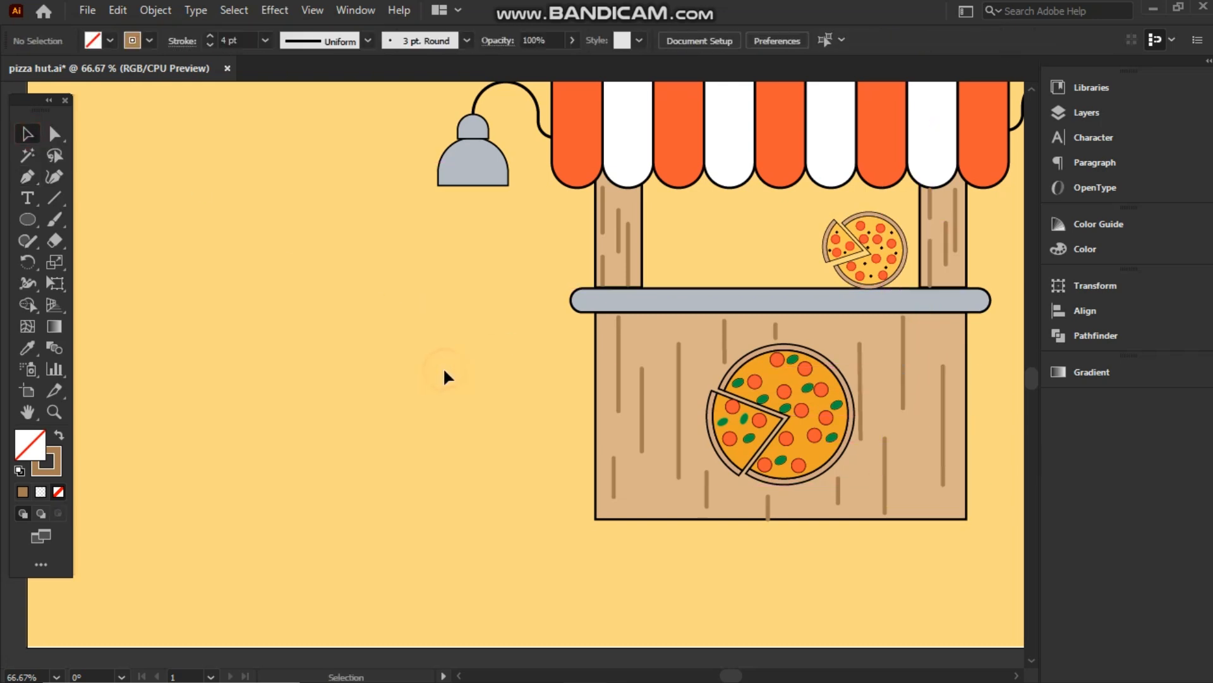
Draw a closed rectangle with a black stroke directly beneath the left lamp, matching the width of the shade
click(22, 177)
click(149, 39)
click(49, 70)
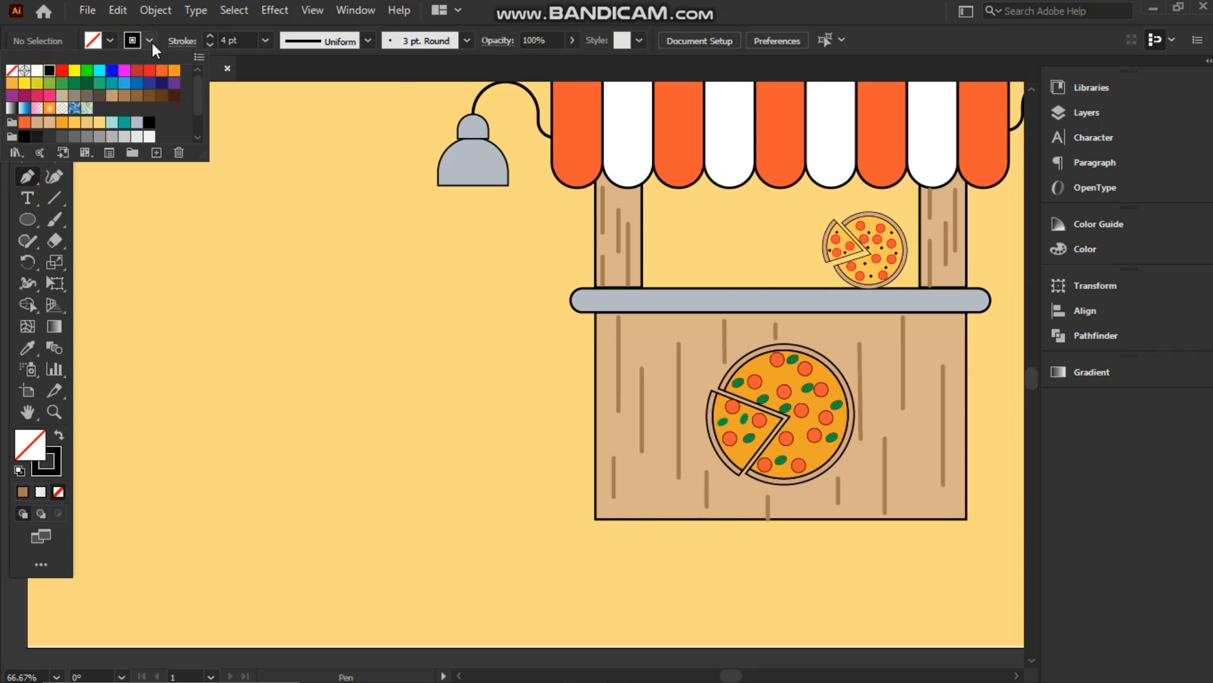
click(438, 185)
click(509, 185)
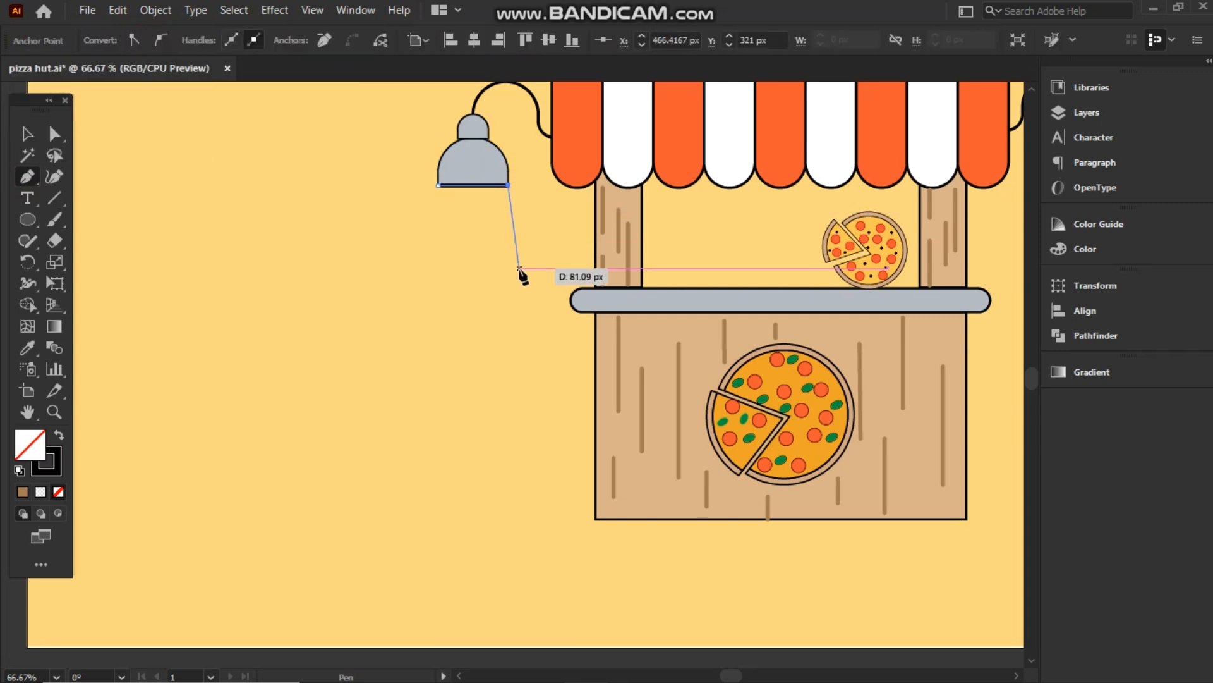
shift+click(509, 312)
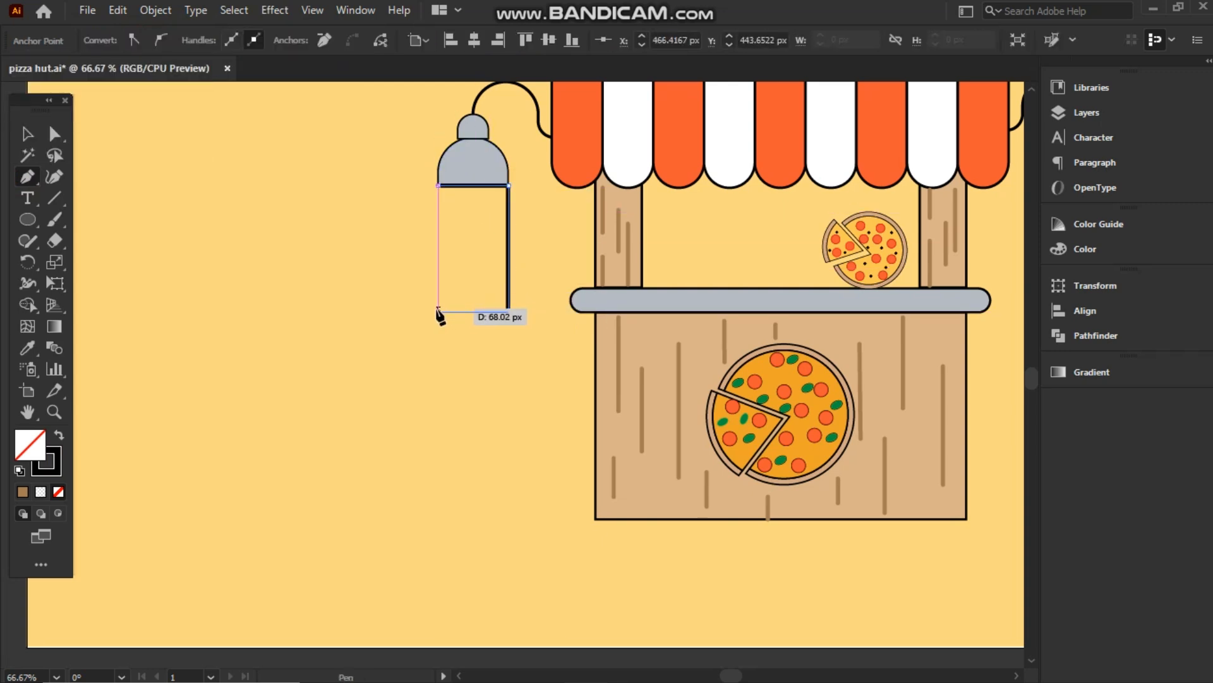
click(438, 312)
click(438, 185)
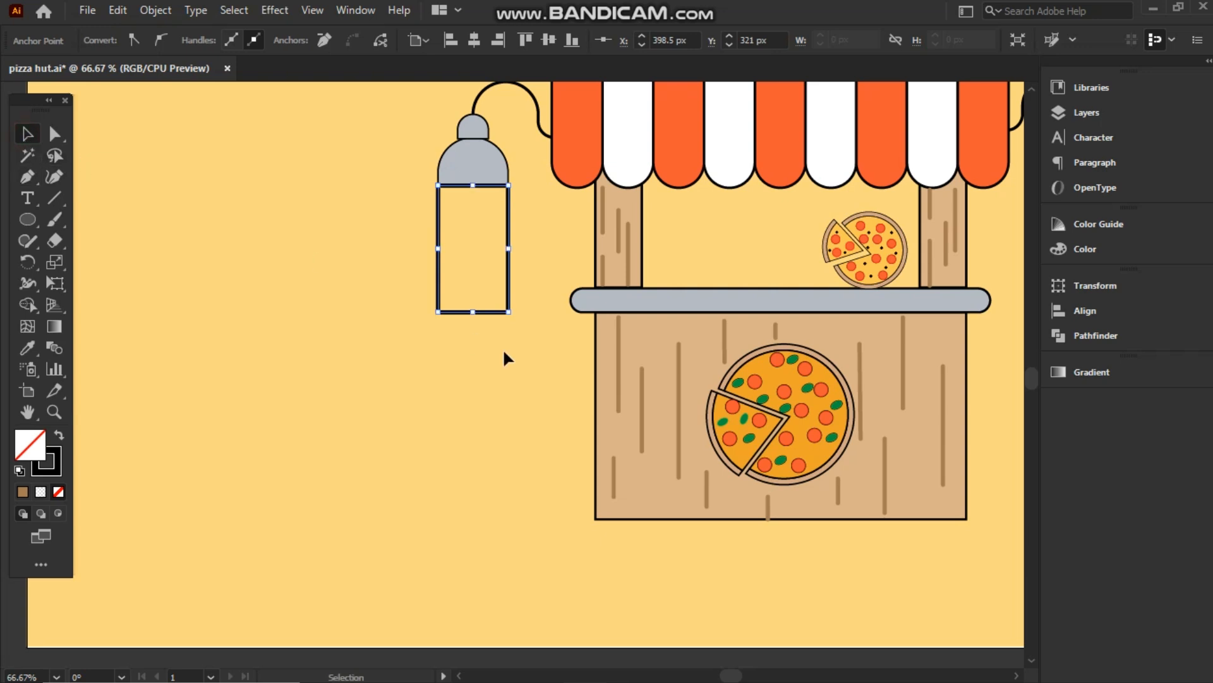
Fill the rectangle under the left lamp with a white-to-transparent linear gradient running from top to bottom
key(g)
click(473, 185)
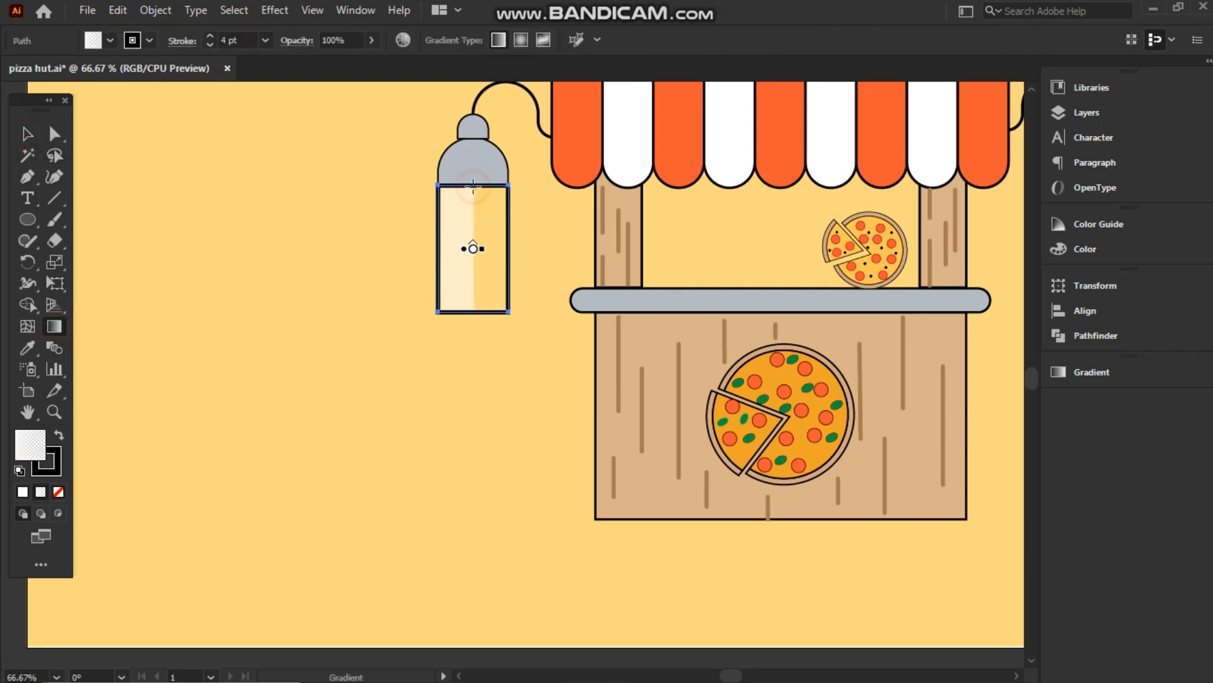
drag(475, 310, 474, 308)
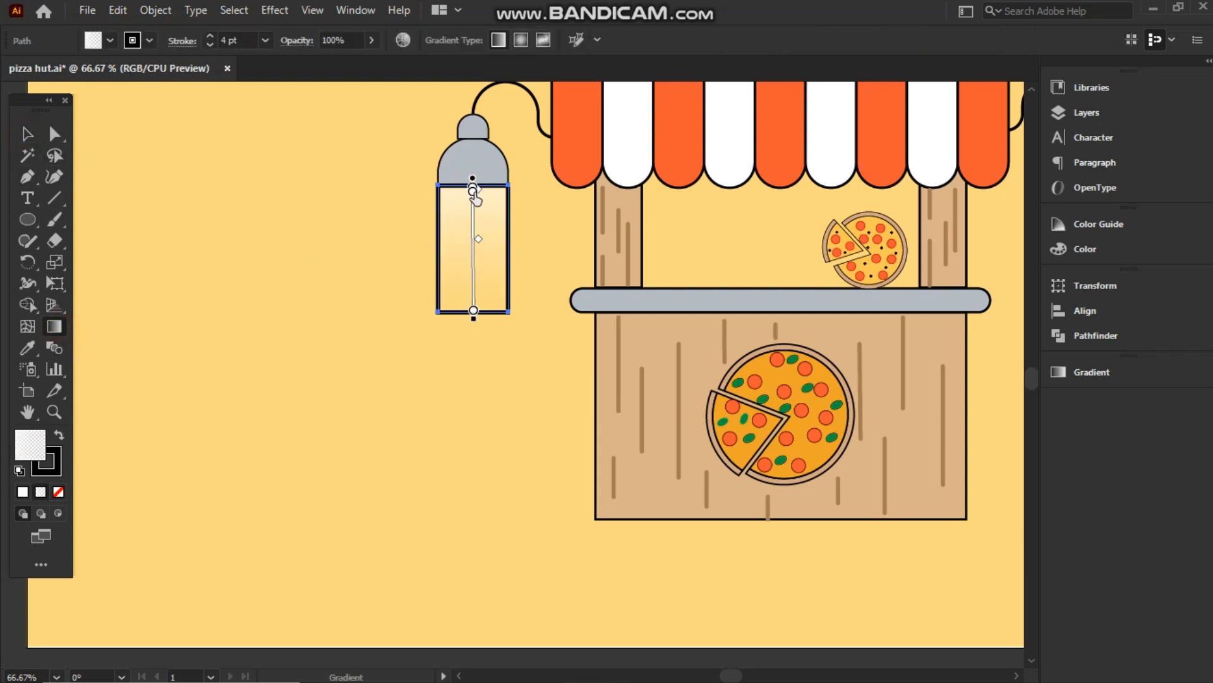
drag(474, 192, 474, 205)
key(ctrl+z)
Set the upper gradient stop's opacity to 70% and check the lower stop's opacity
double_click(473, 188)
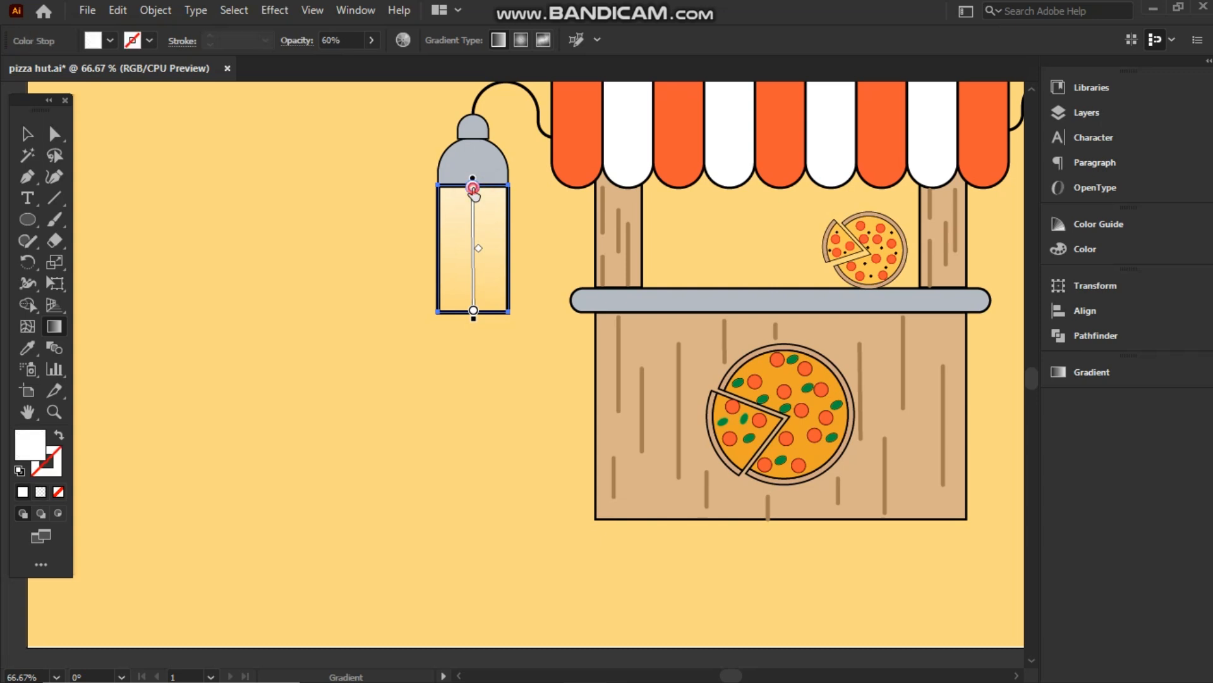
click(352, 221)
click(363, 369)
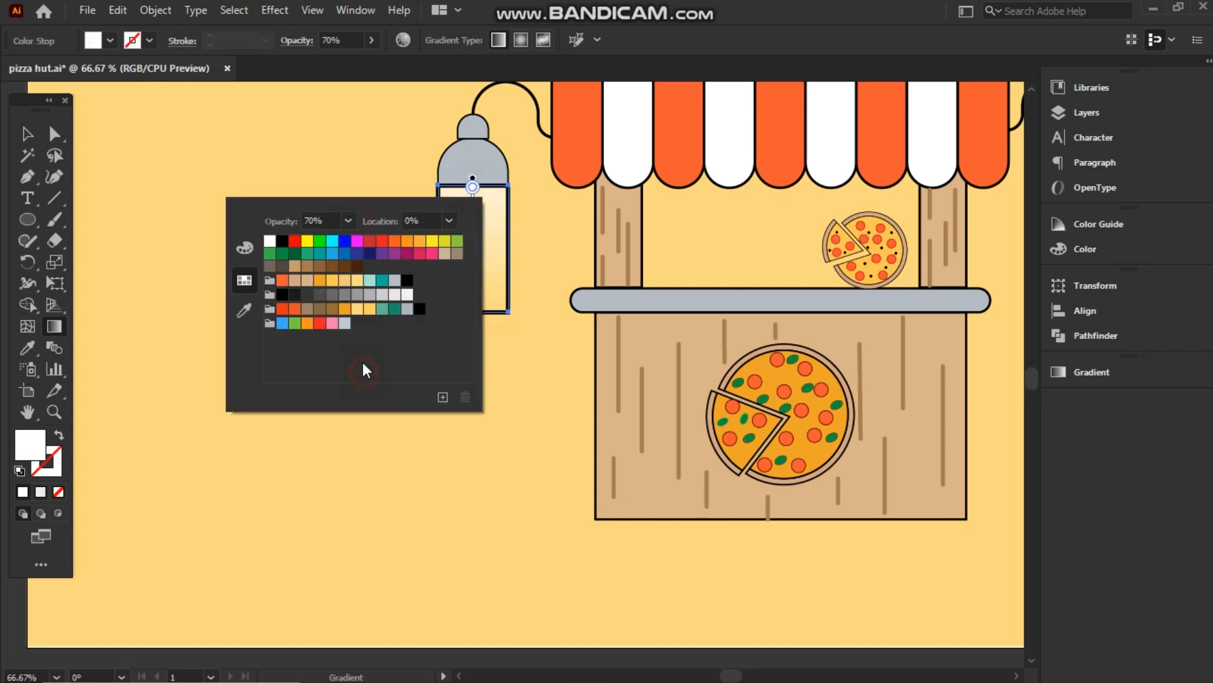
click(449, 220)
click(449, 220)
click(469, 433)
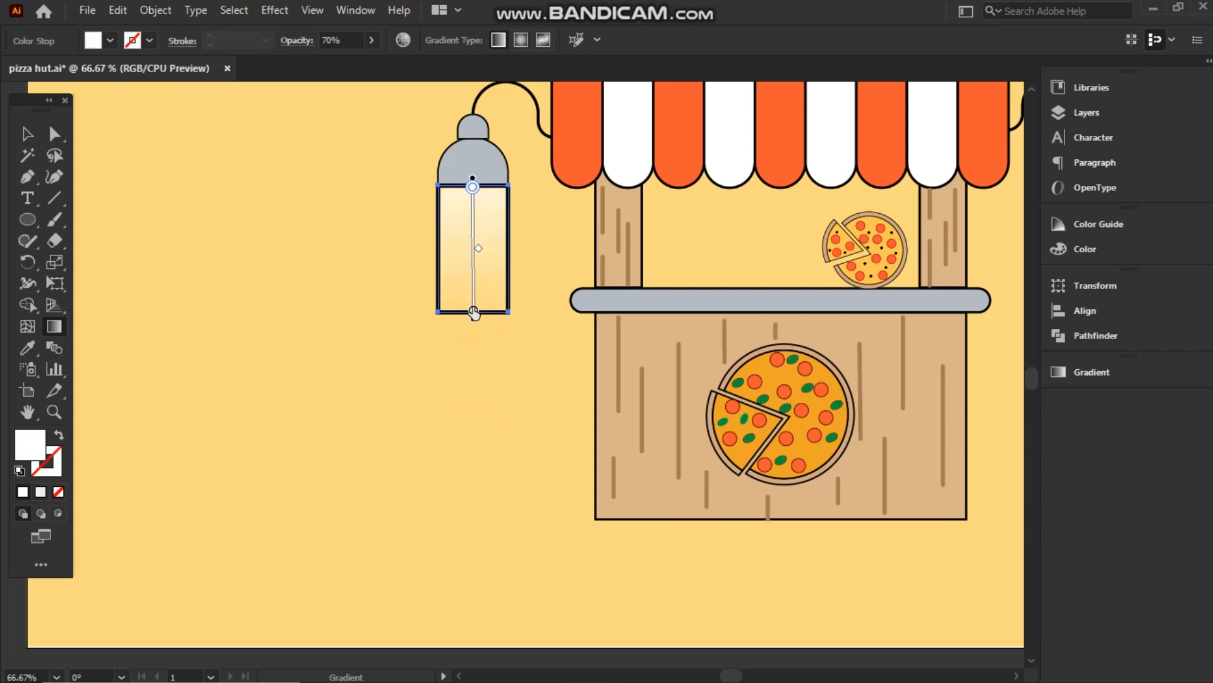
double_click(473, 311)
click(349, 345)
click(350, 344)
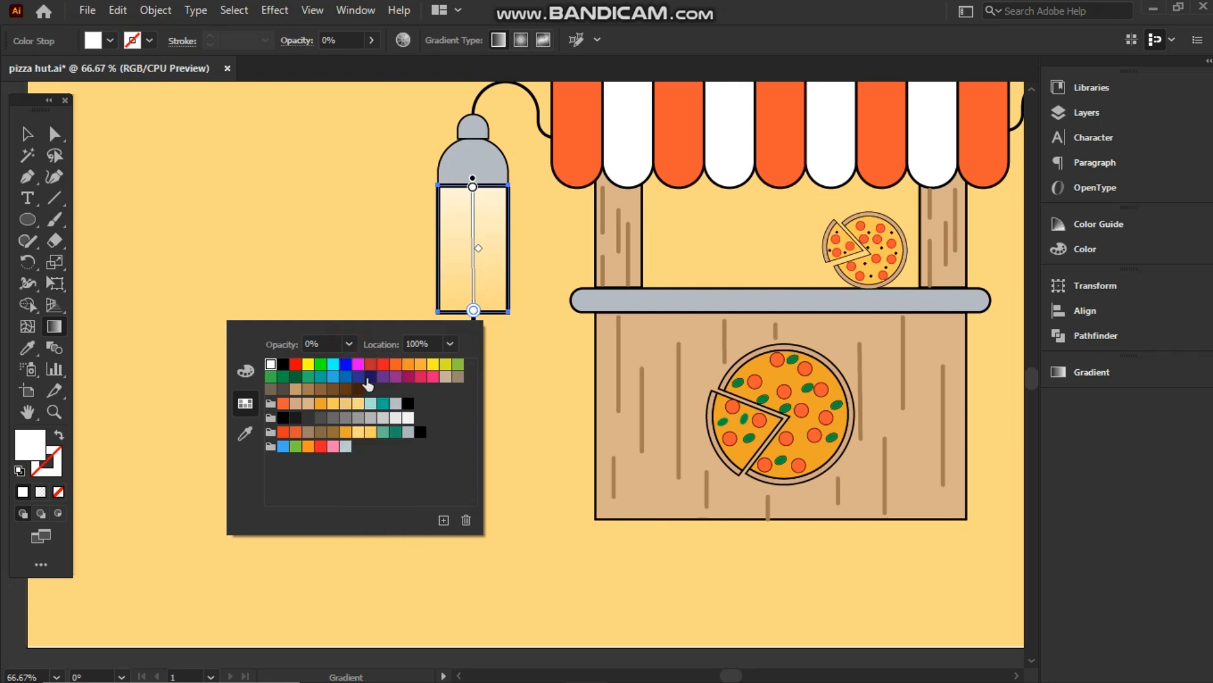
click(503, 497)
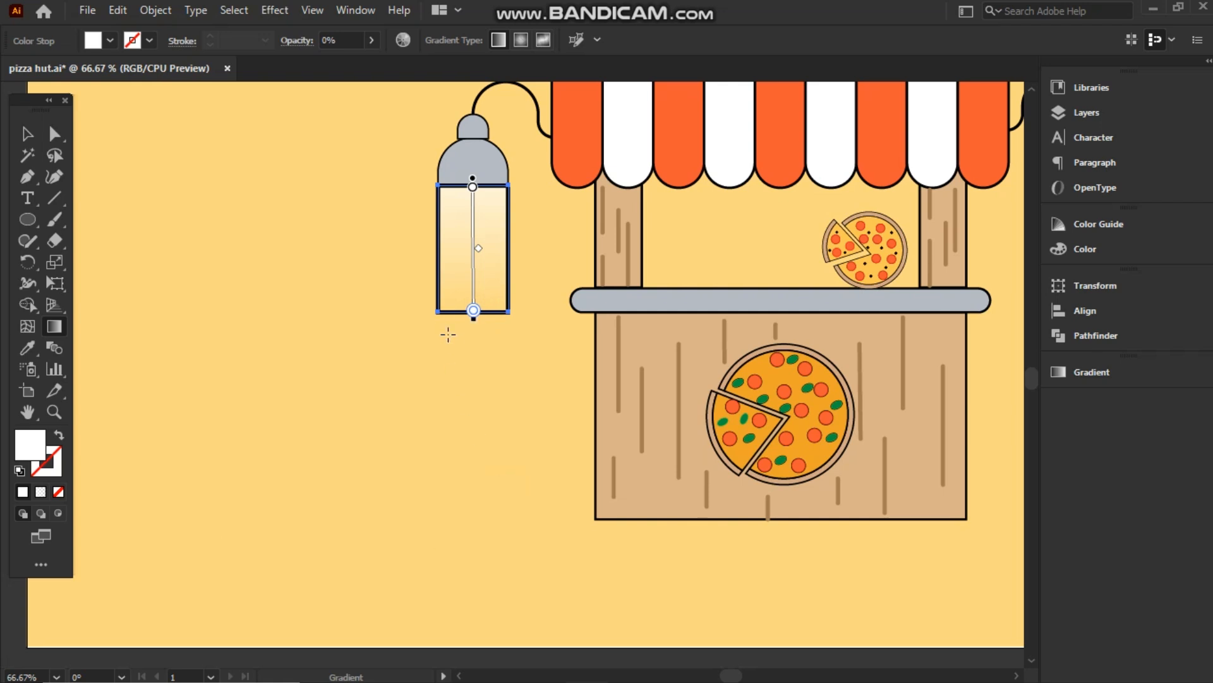
Scale the rectangle's two lower corner points outward to turn it into a flared light beam
click(28, 134)
click(55, 134)
drag(392, 302, 549, 335)
click(55, 261)
drag(441, 338, 380, 335)
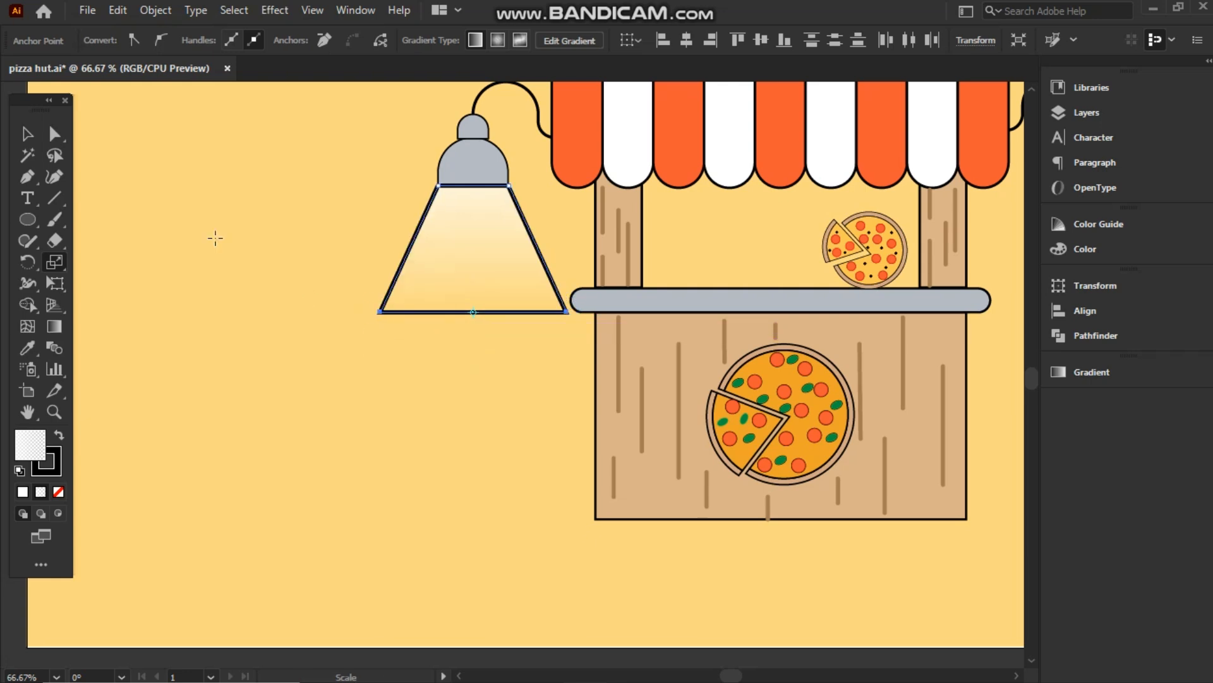
Remove the black stroke from the light beam under the left lamp
click(28, 134)
click(404, 274)
click(149, 41)
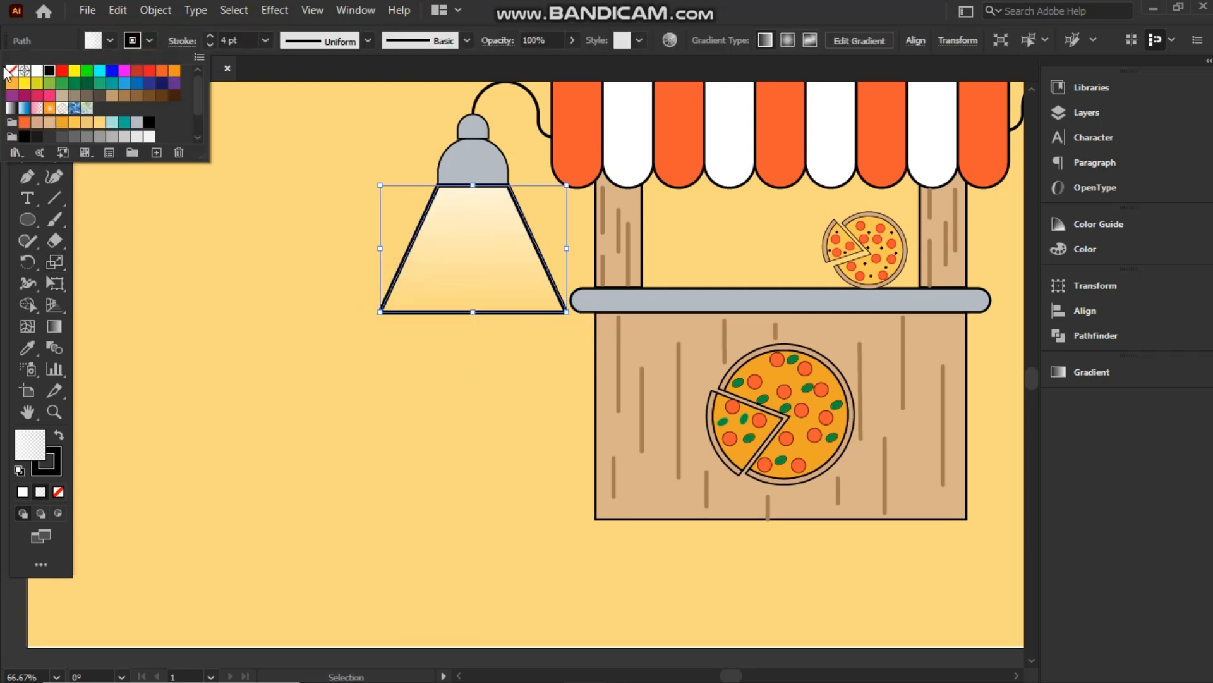
click(12, 71)
click(184, 218)
Stretch the light beam slightly downward and check its gradient
click(433, 268)
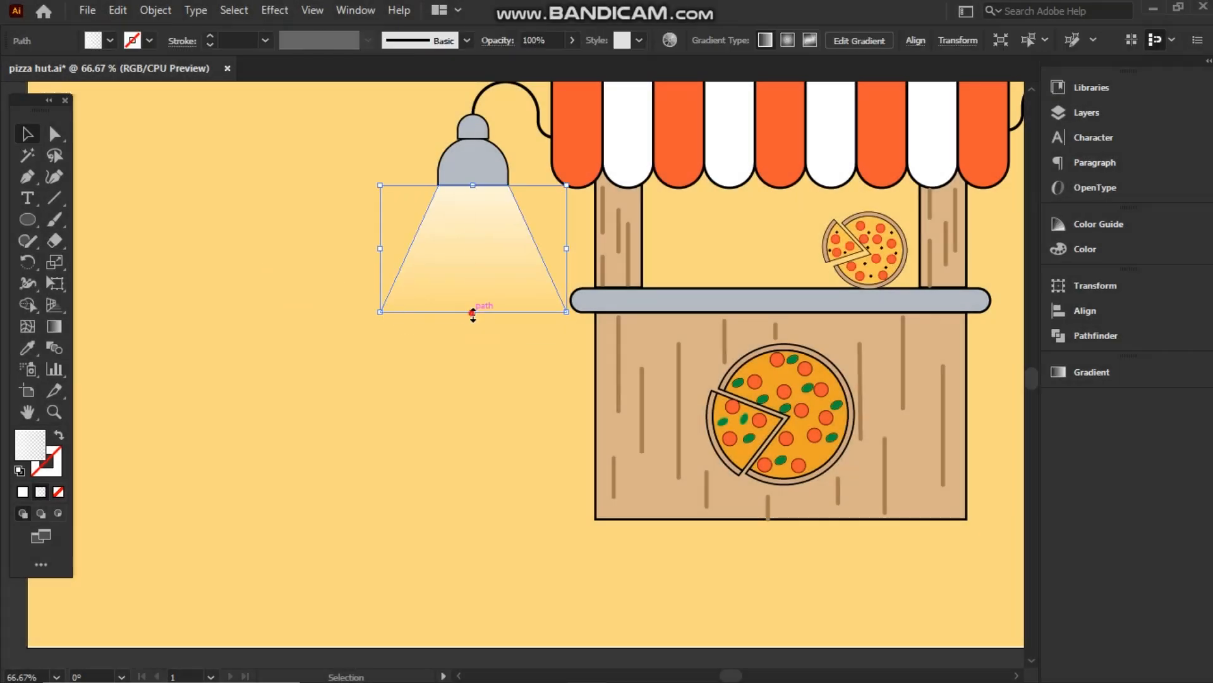
drag(473, 314, 381, 332)
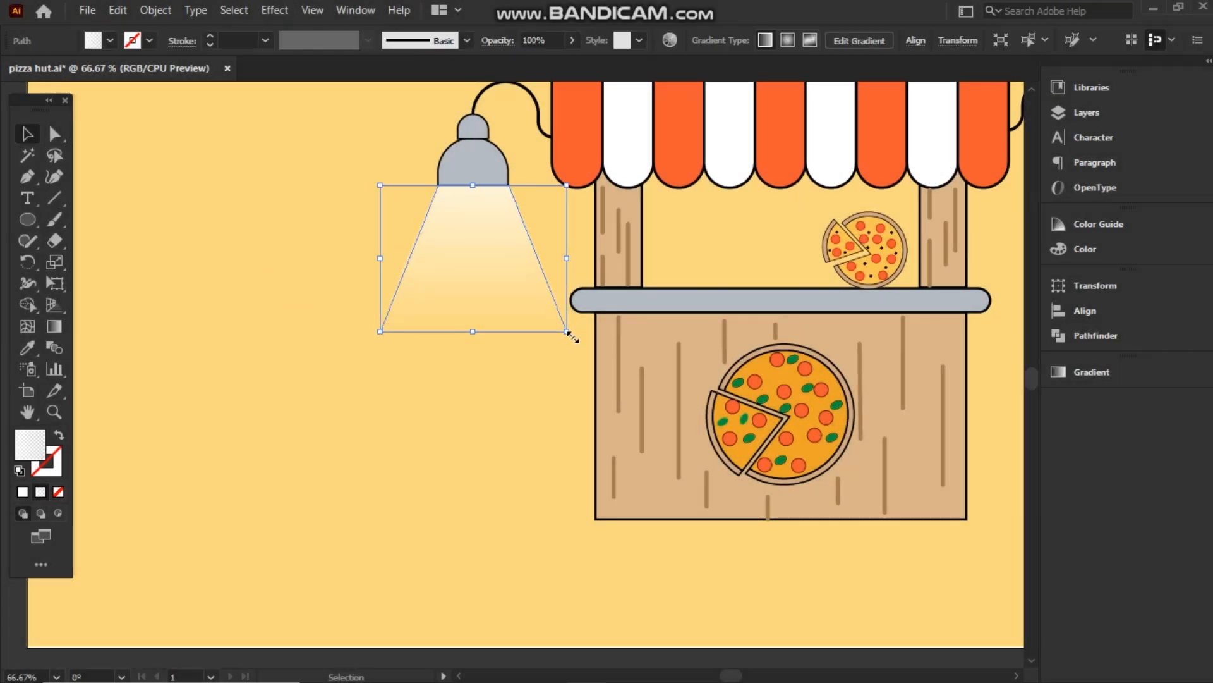
drag(567, 331, 566, 337)
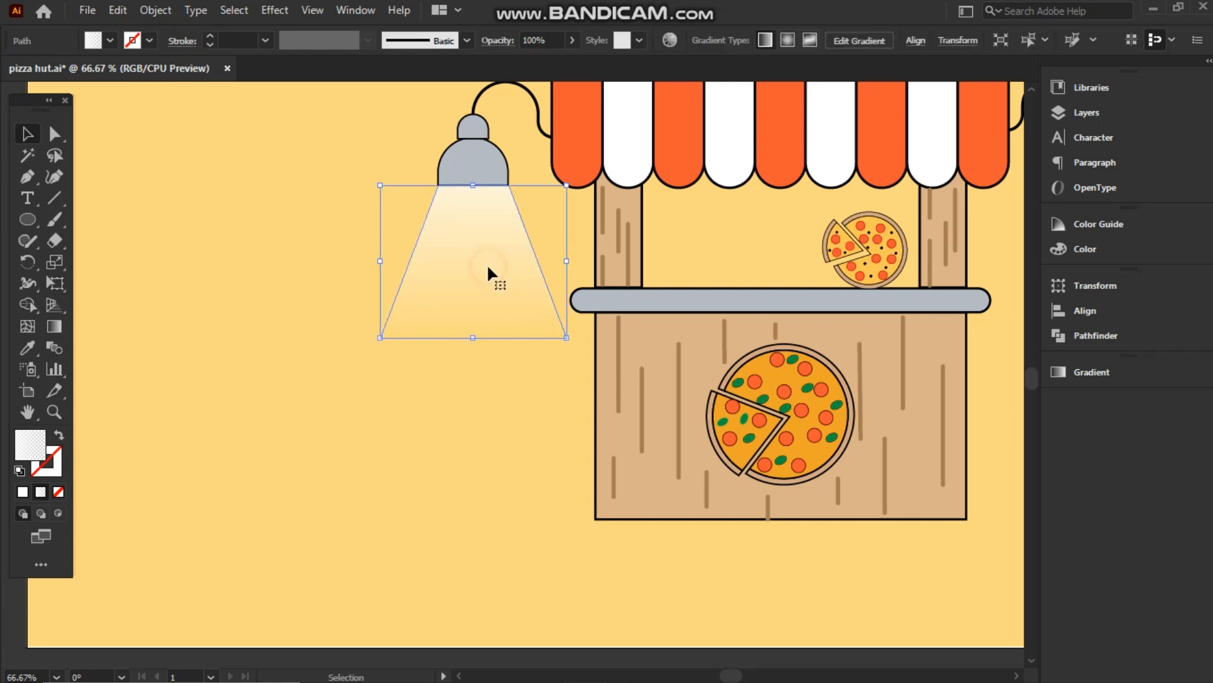
click(54, 326)
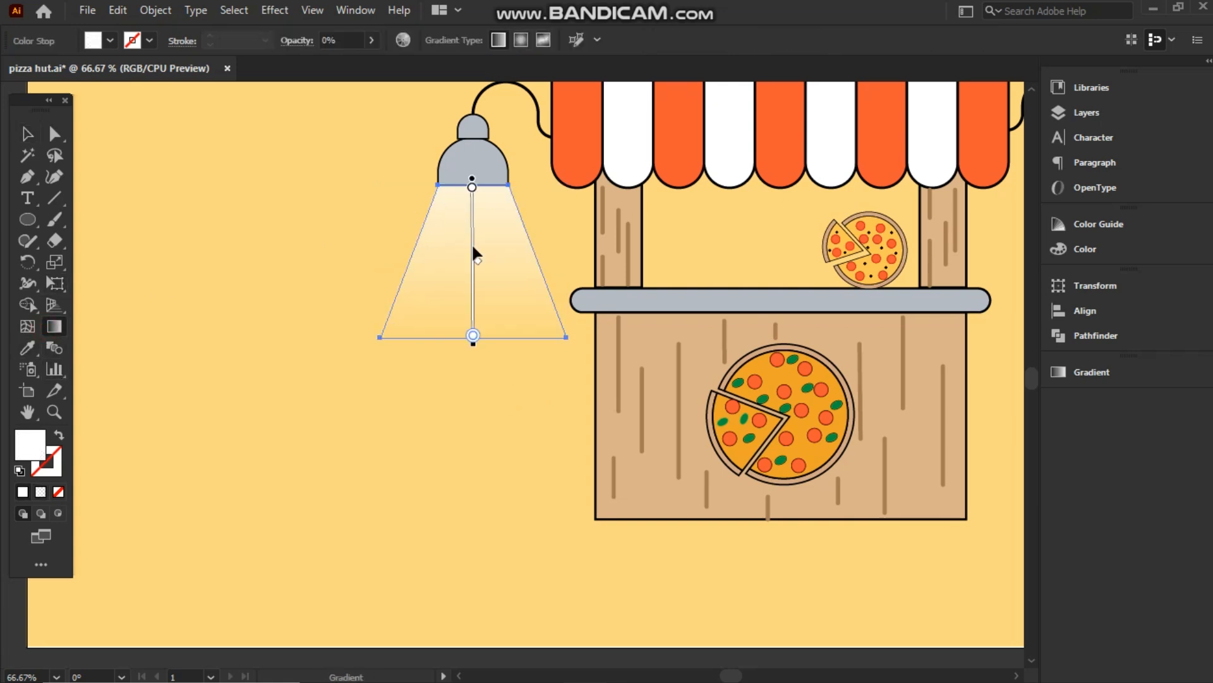
click(28, 138)
click(227, 253)
Duplicate the light beam and place the copy under the right lamp
key(ctrl+minus)
key(ctrl+minus)
drag(470, 316, 784, 316)
click(836, 403)
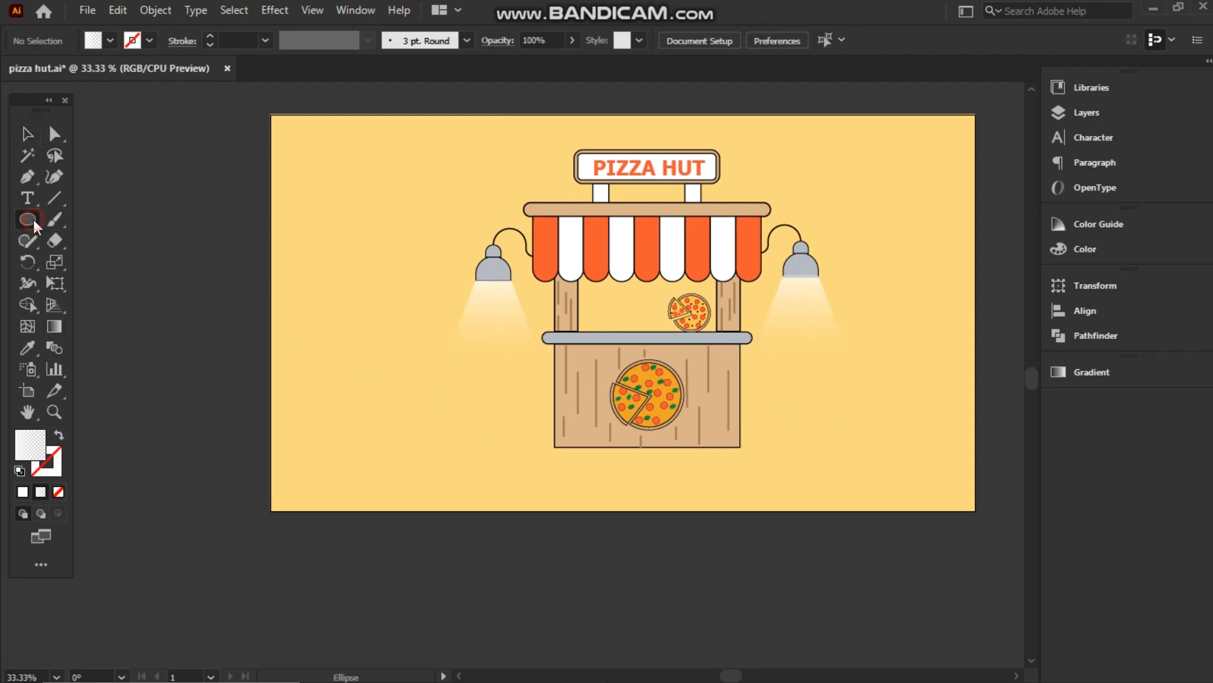
Draw a circle in the empty area left of the stall and fill it with a muted green without a stroke
drag(388, 318, 387, 320)
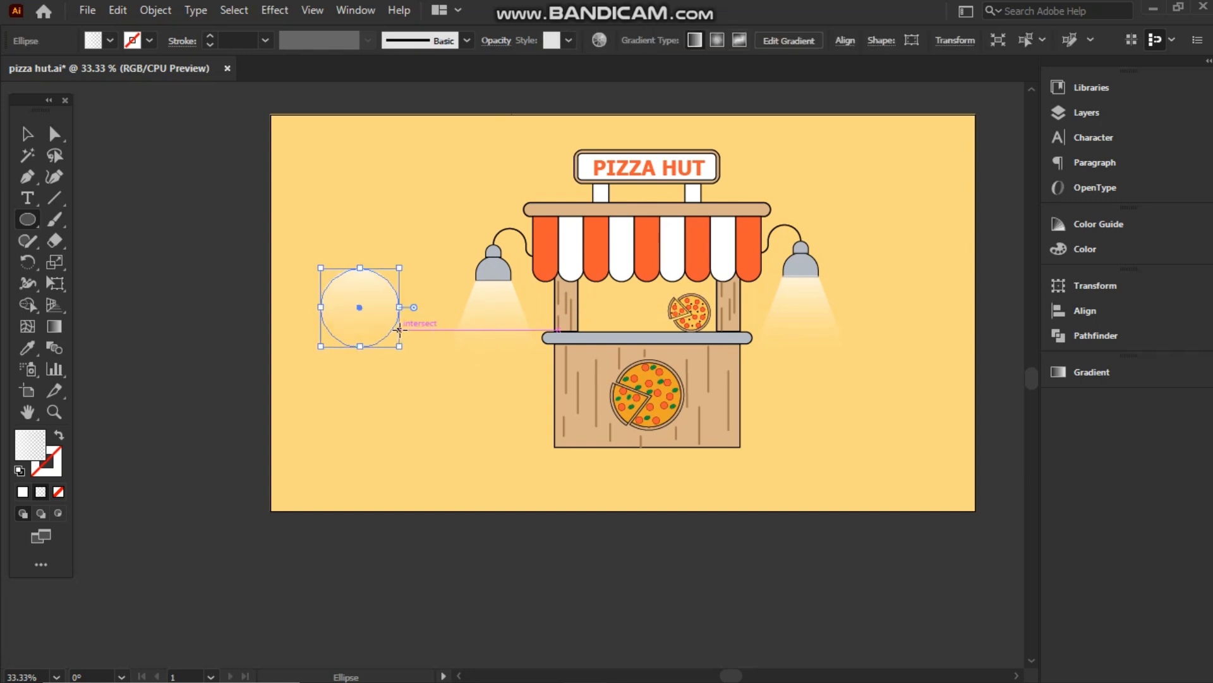
key(ctrl+equal)
click(110, 40)
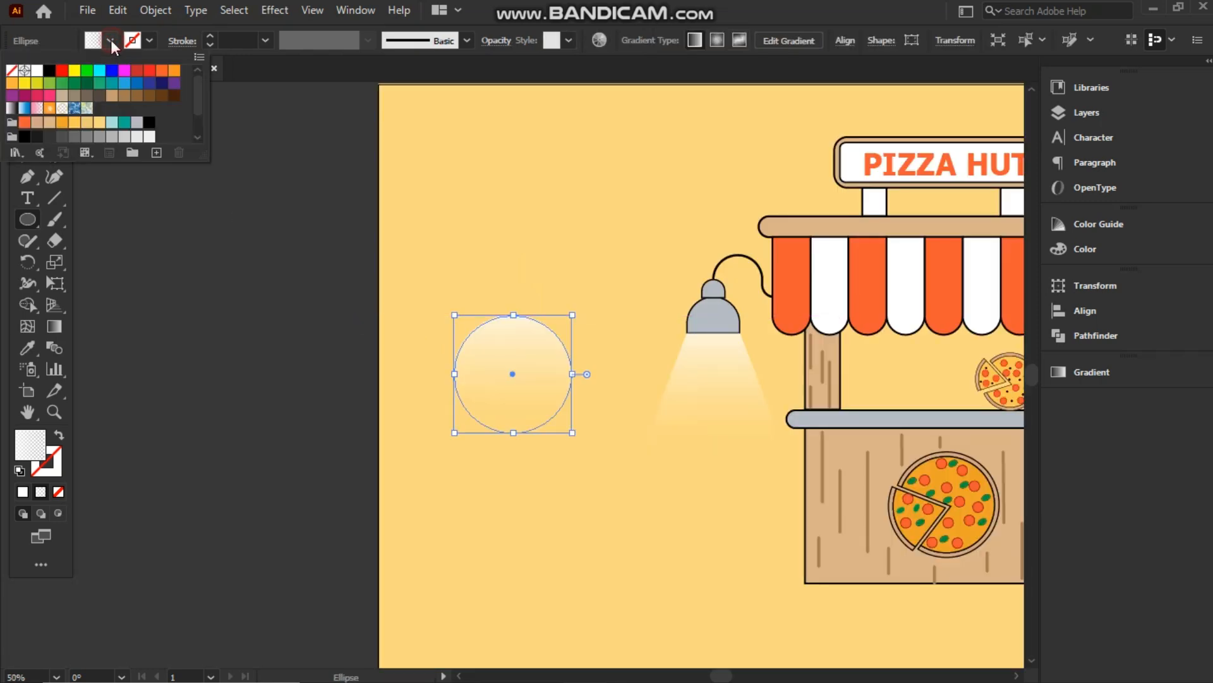
click(125, 122)
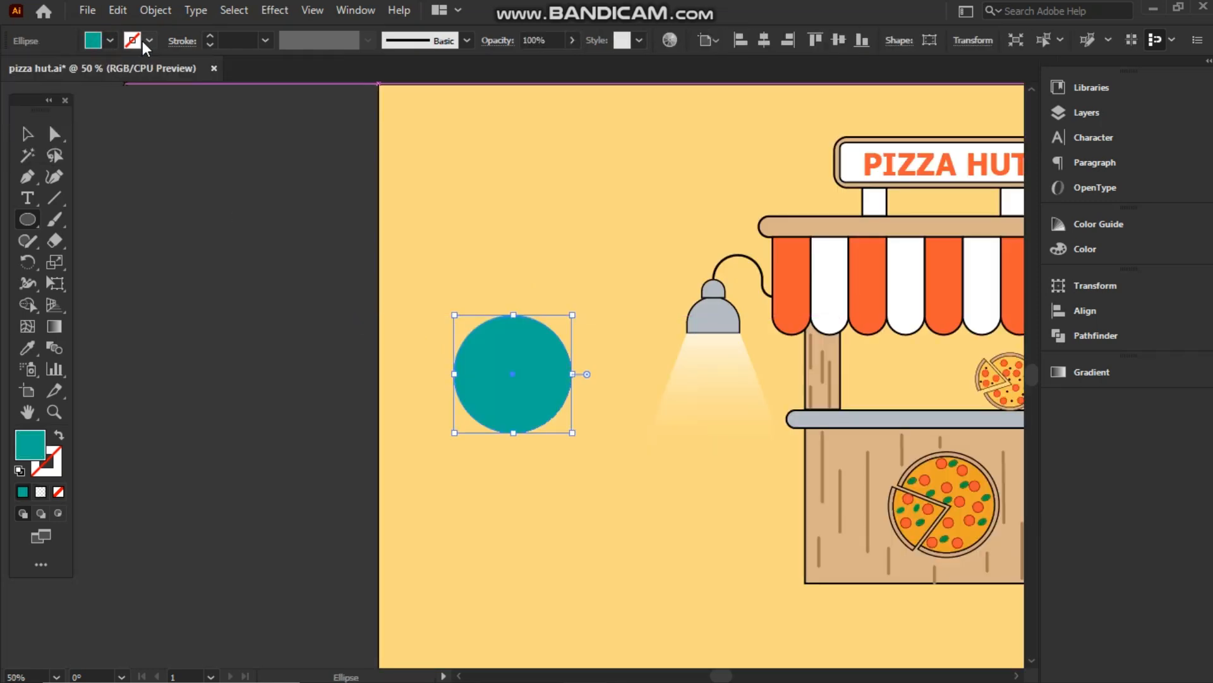
double_click(29, 445)
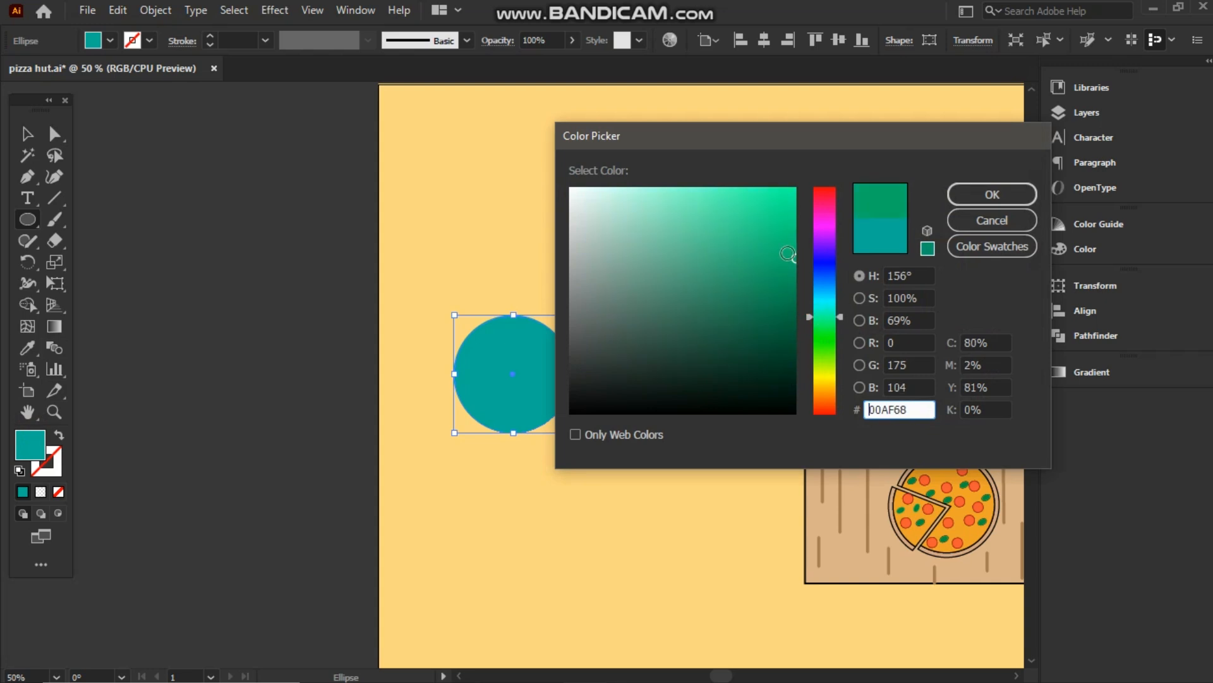
drag(787, 254, 752, 259)
click(960, 193)
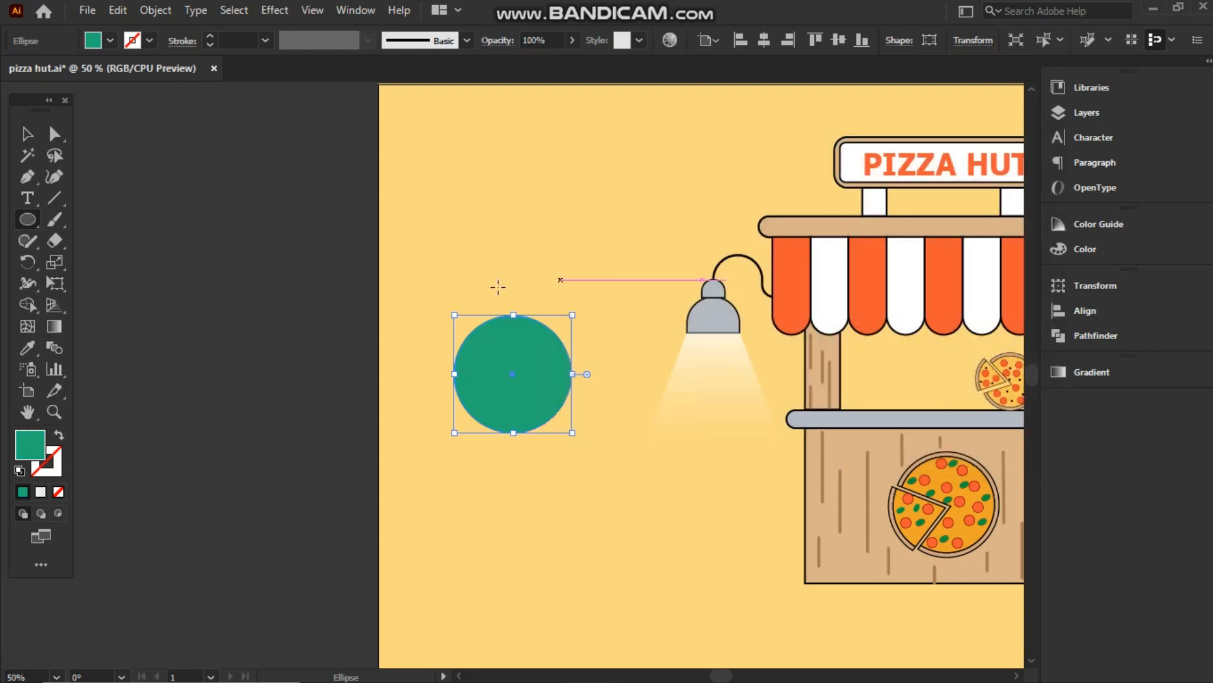
Duplicate the green circle, shrink the copy to about half size and overlap it with the large circle's lower-left edge
click(29, 135)
drag(514, 373, 464, 392)
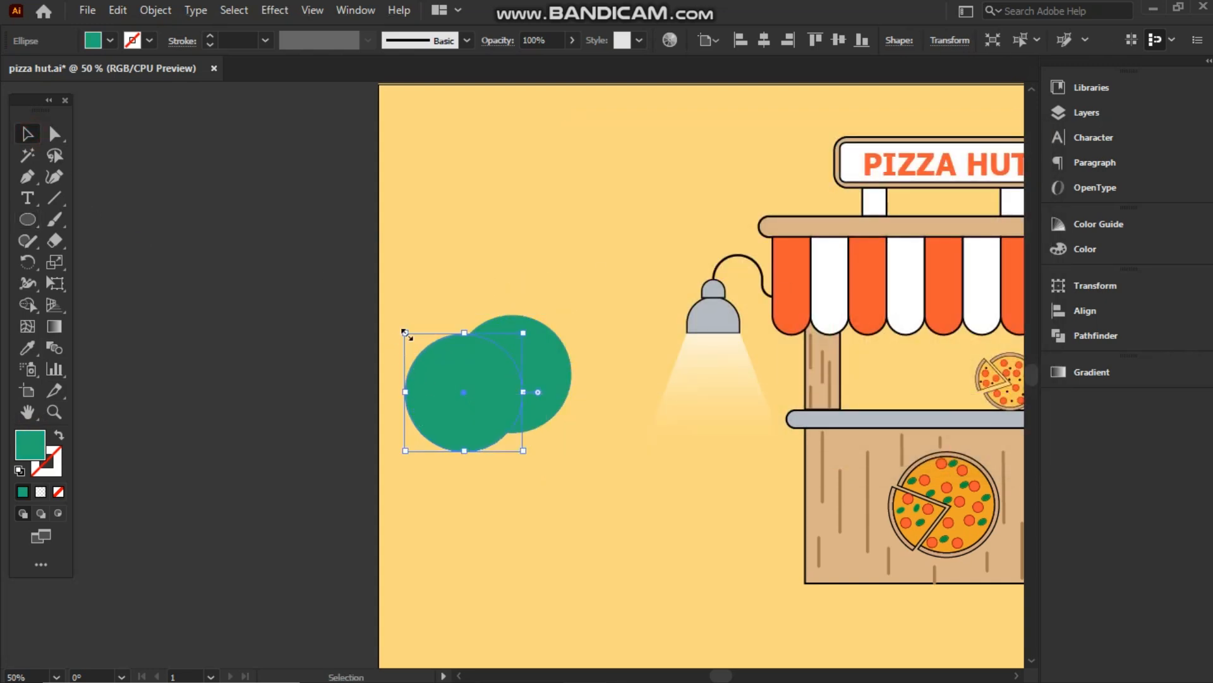
drag(405, 333, 460, 391)
drag(490, 419, 454, 396)
click(391, 450)
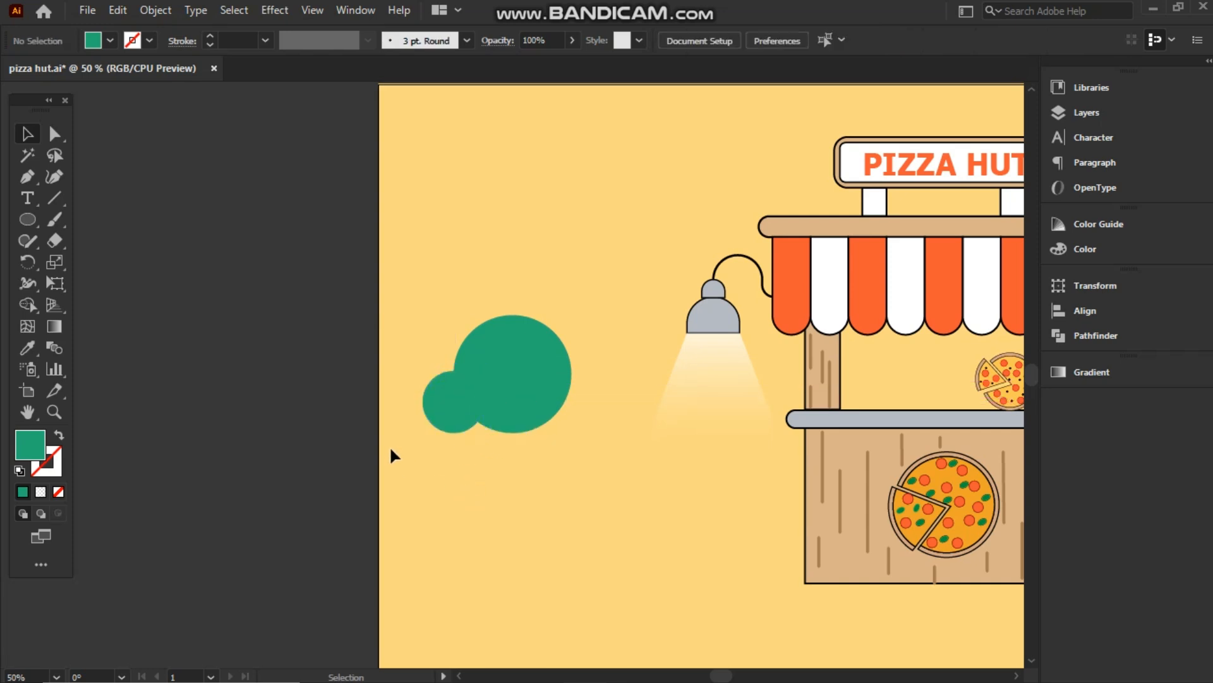
Draw a closed four-point green shape with a flat base along the bottom of both circles, with its peak inside the large circle
click(423, 432)
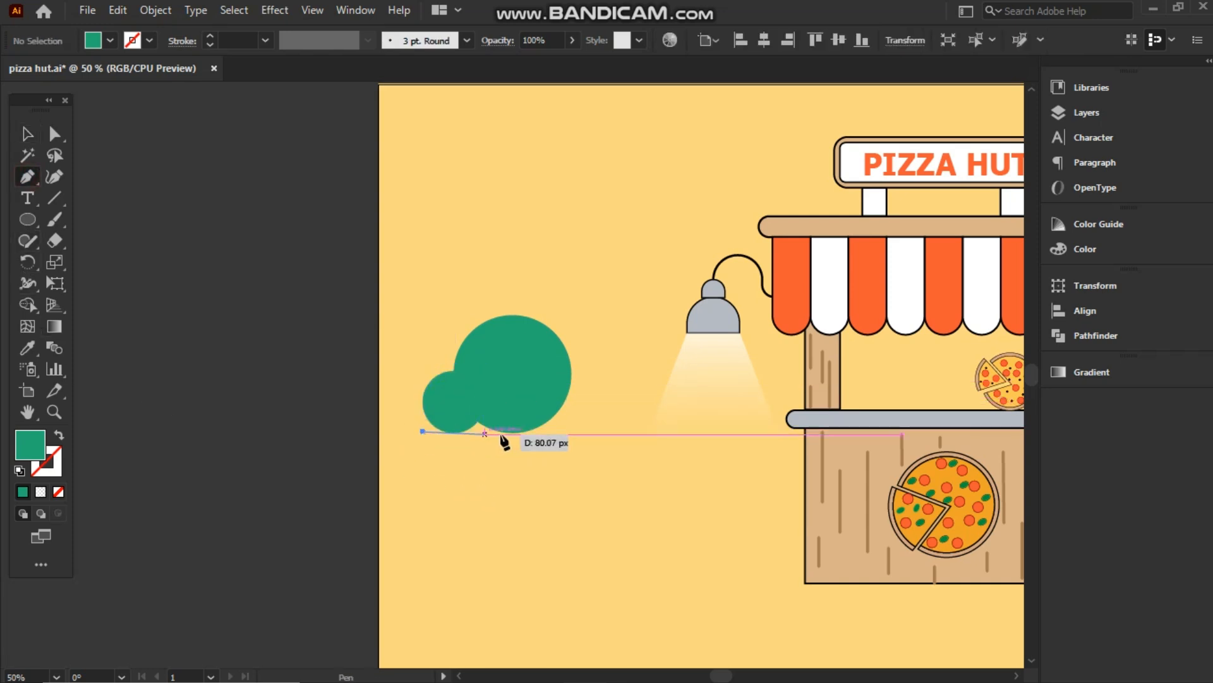
click(582, 432)
click(503, 369)
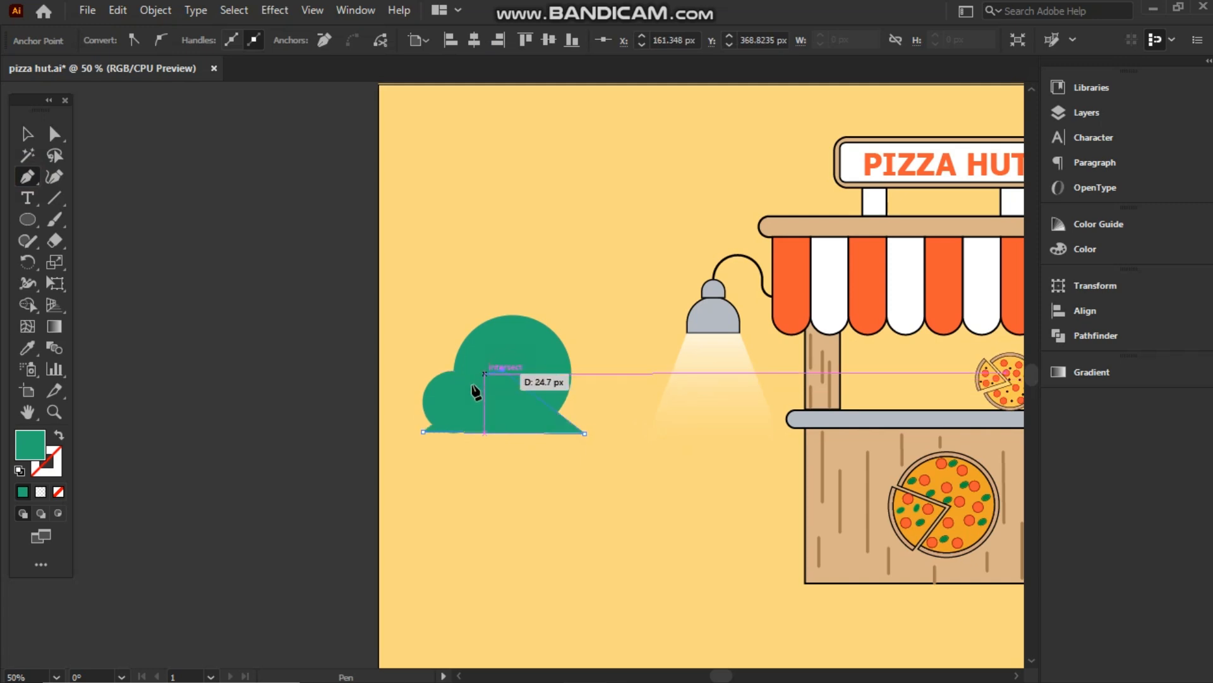
click(444, 393)
click(423, 432)
key(v)
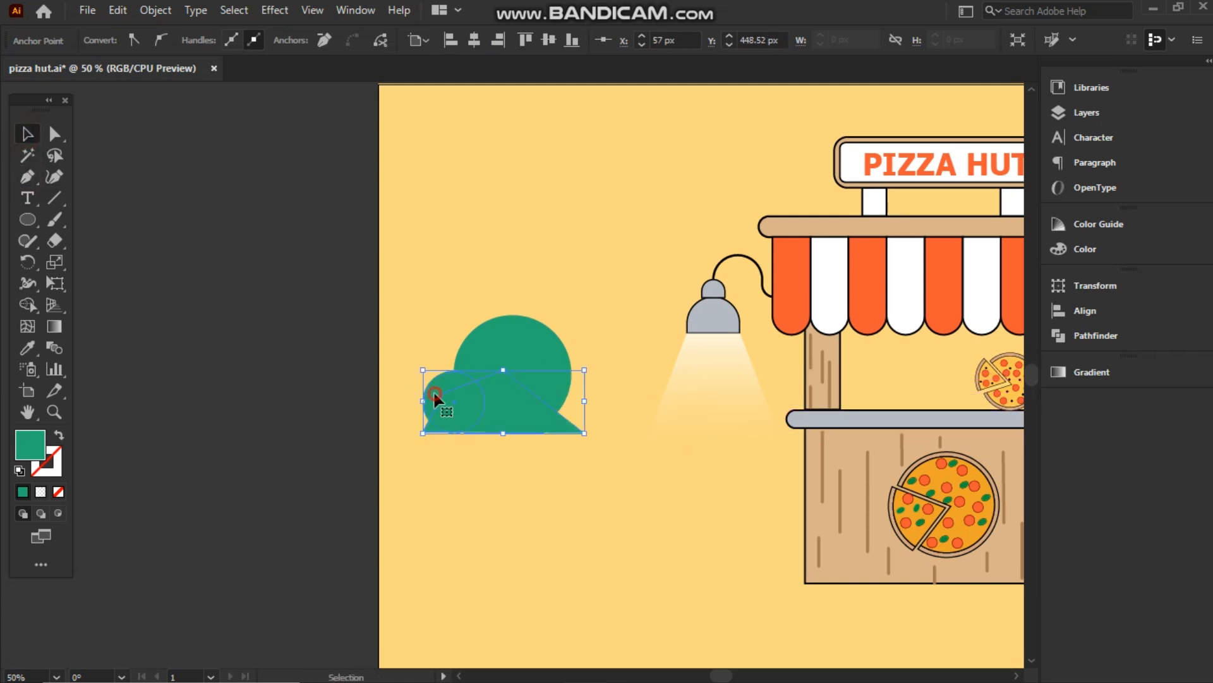
Enlarge the small green circle to about 94 px and widen it slightly leftward, with the base shape nudged right
click(434, 390)
drag(422, 371, 411, 362)
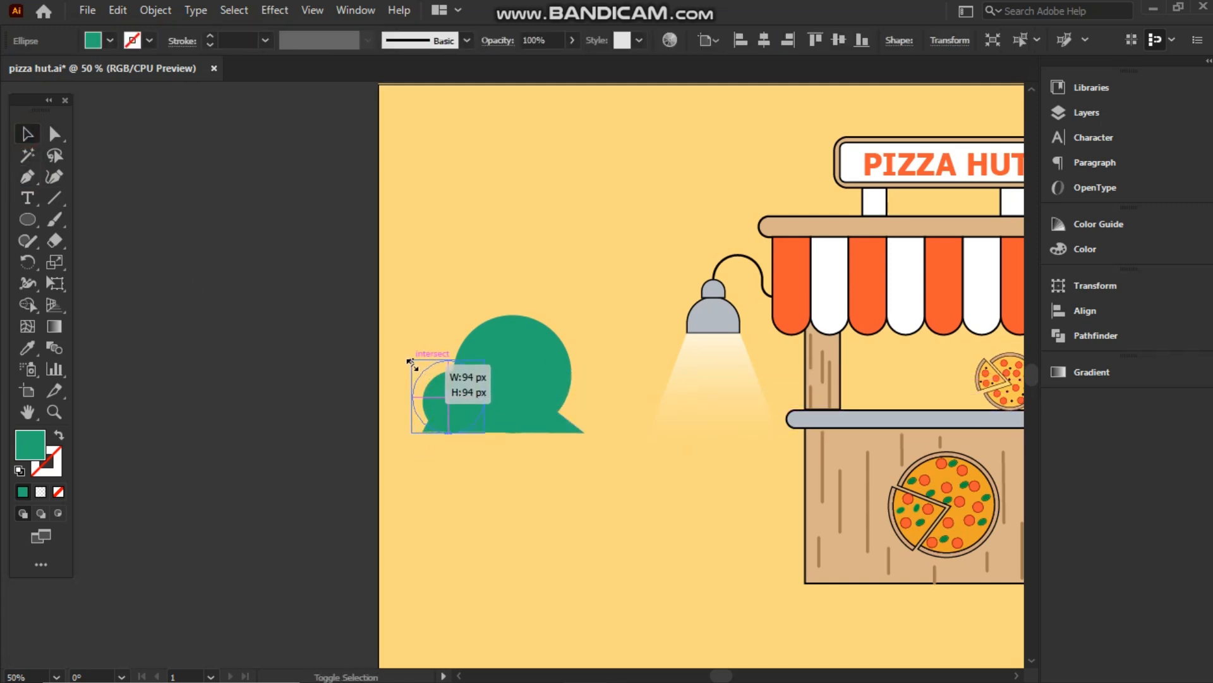
drag(450, 408, 458, 413)
key(ctrl+z)
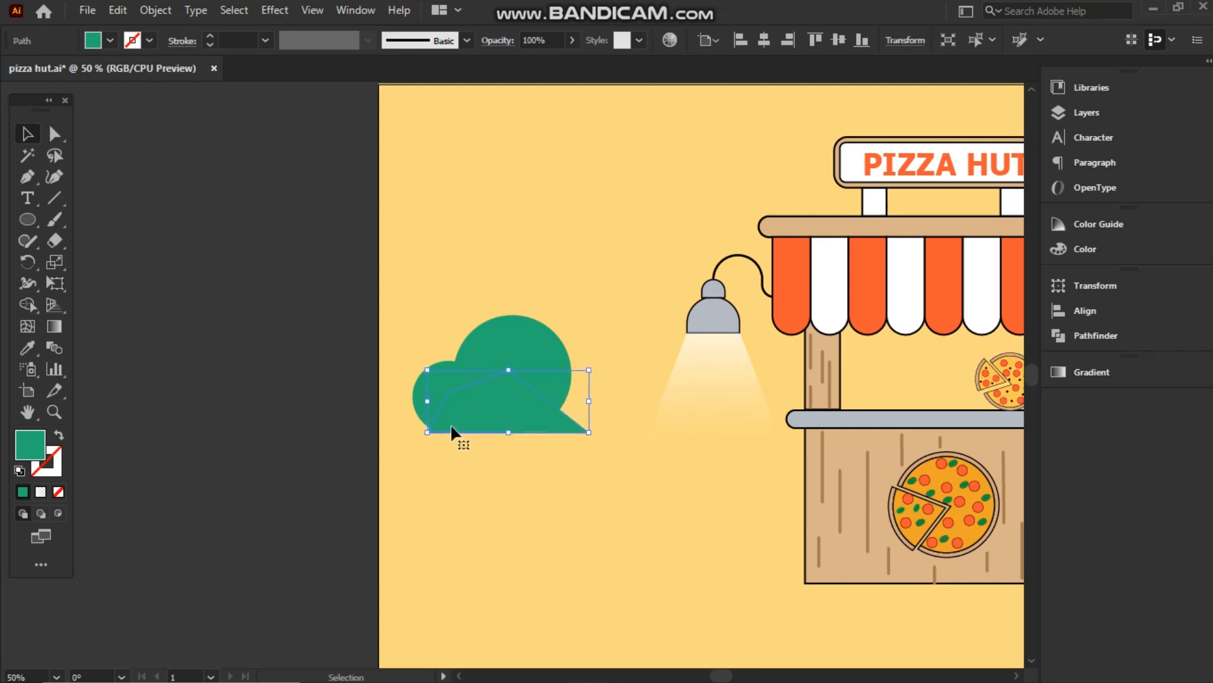
click(417, 405)
drag(412, 432, 406, 432)
click(427, 471)
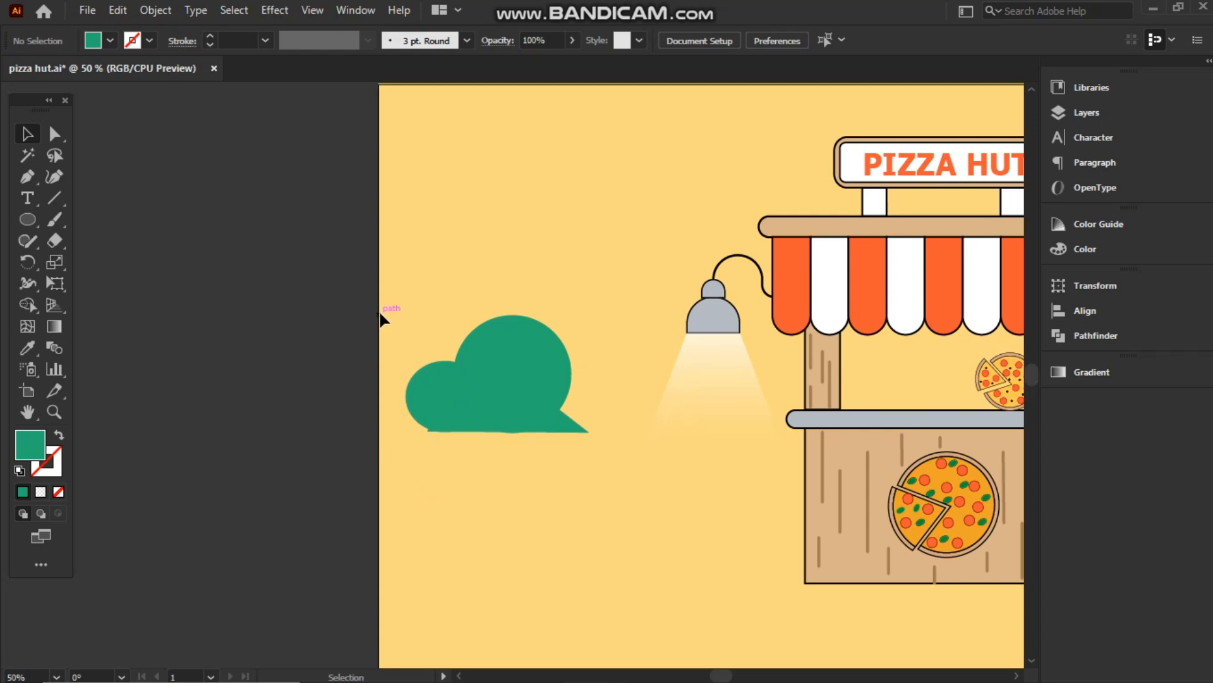
Give the three overlapping bush shapes a black stroke and merge the two circles with the base using the Shape Builder
drag(380, 312, 557, 424)
click(110, 41)
click(49, 71)
click(149, 41)
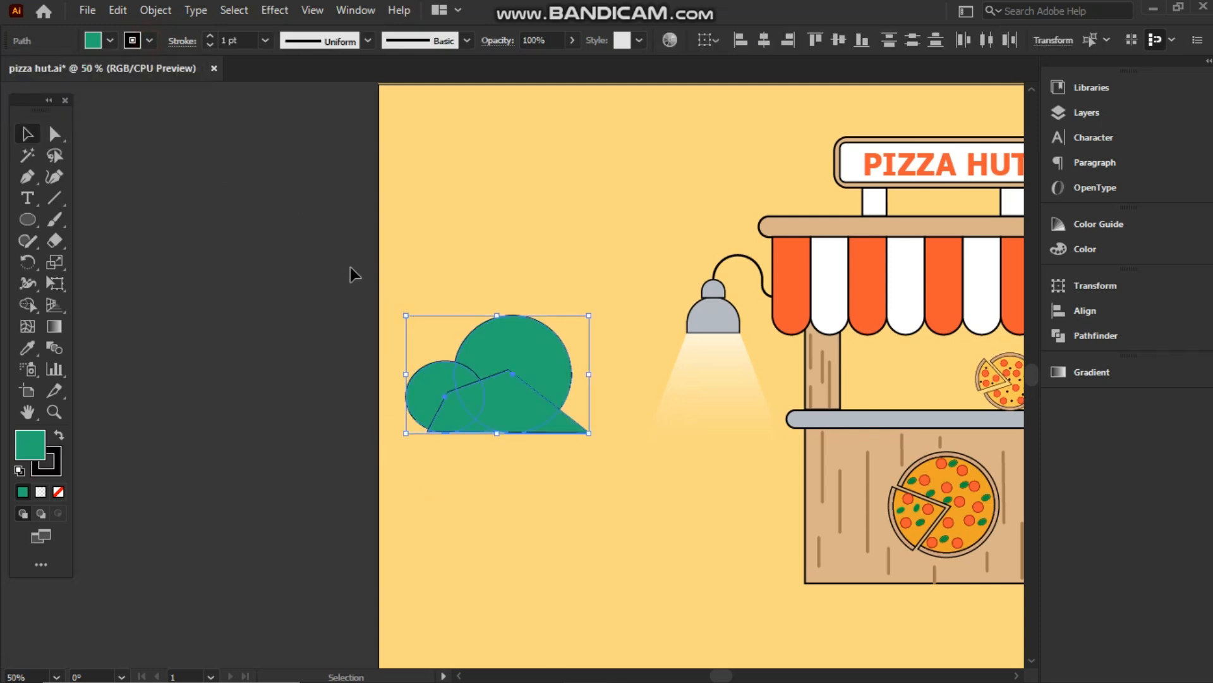
click(27, 304)
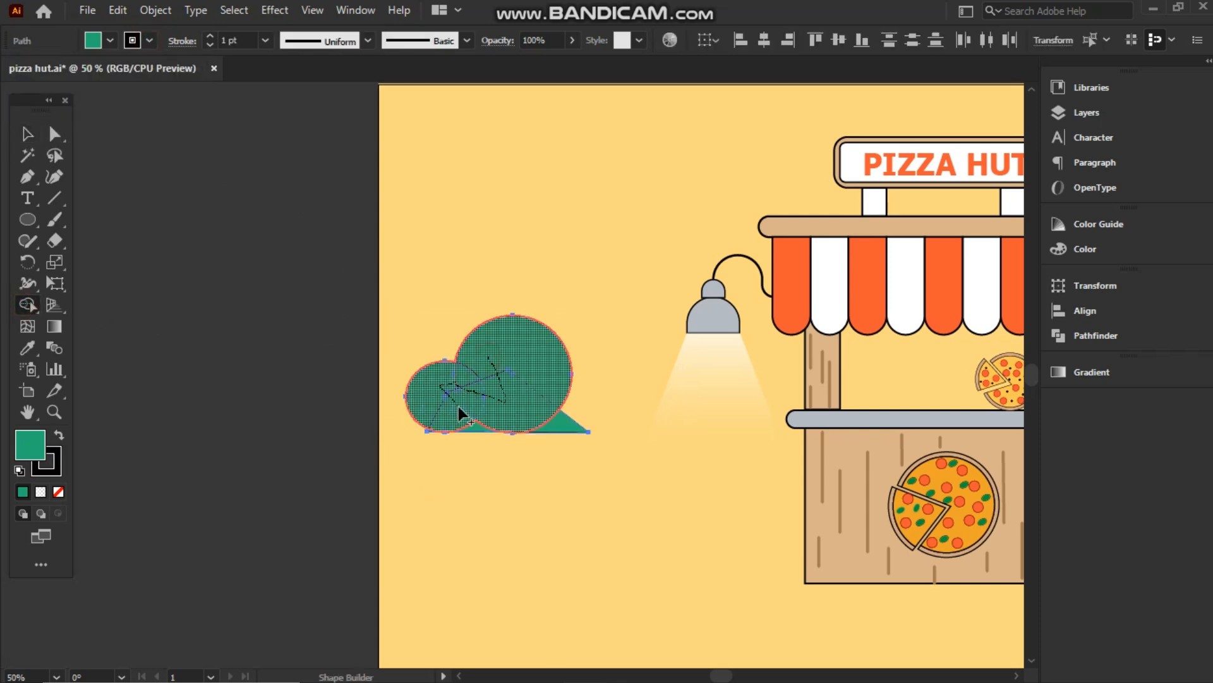
drag(467, 415, 480, 426)
Delete the leftover green corner and the small slivers along the bush's base
click(28, 137)
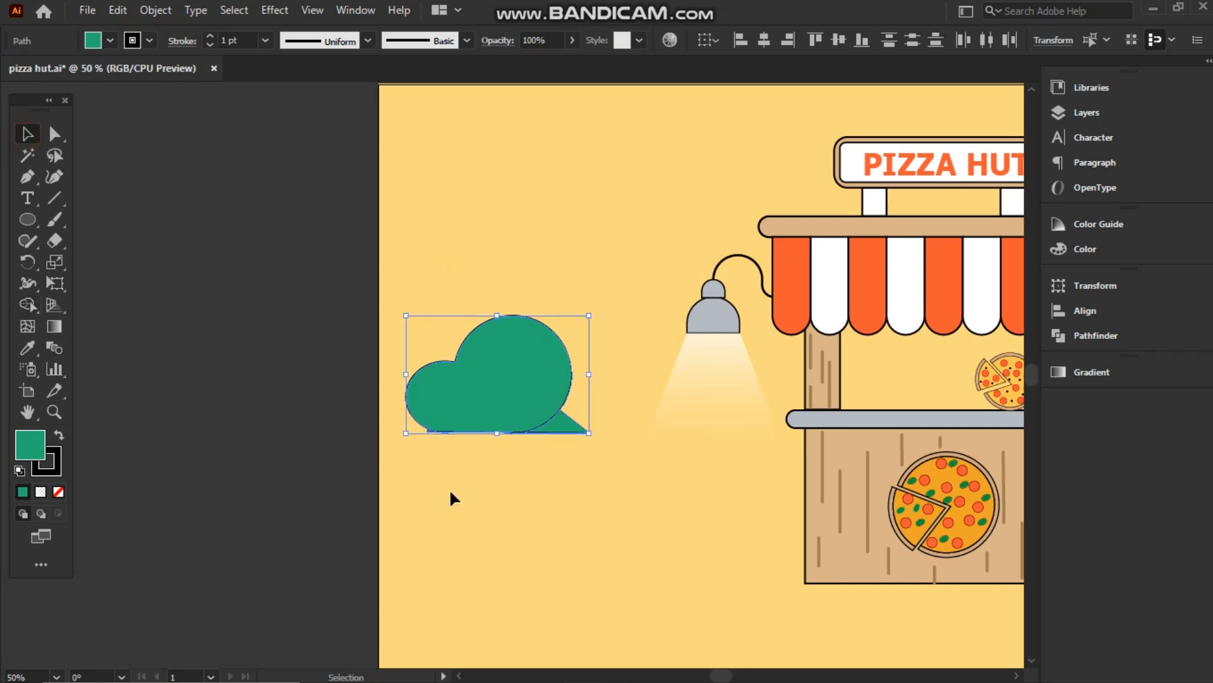
click(449, 489)
click(565, 422)
key(Delete)
click(511, 432)
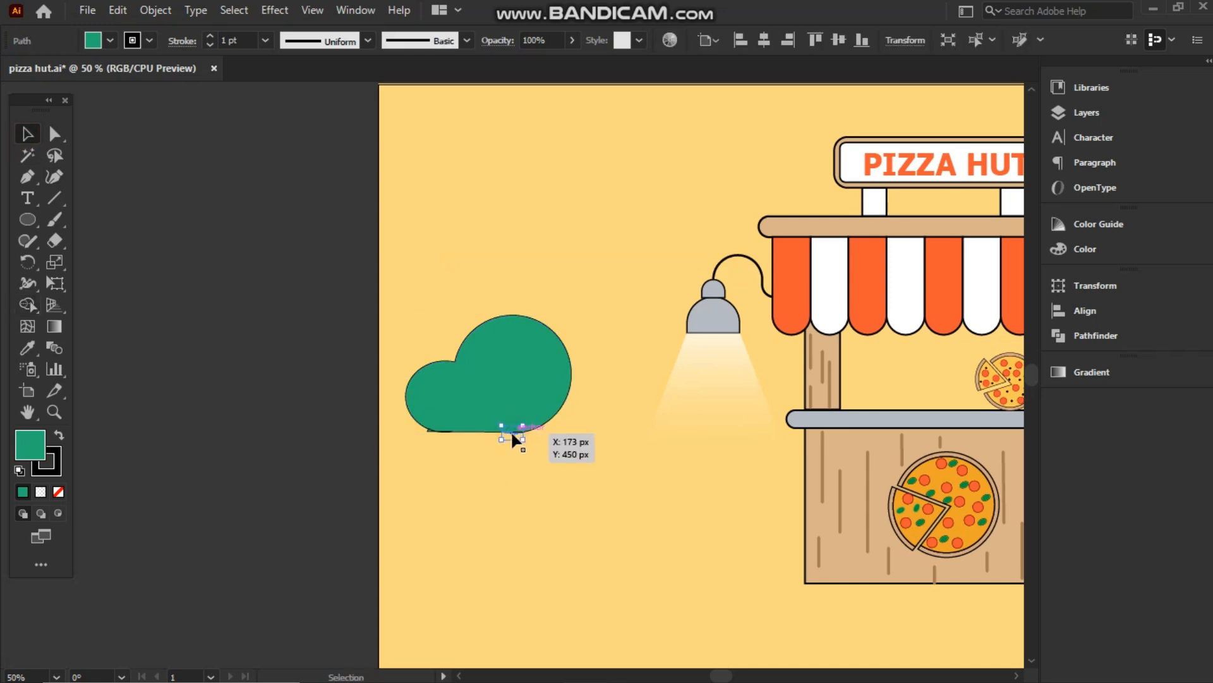
key(Delete)
click(429, 431)
key(Delete)
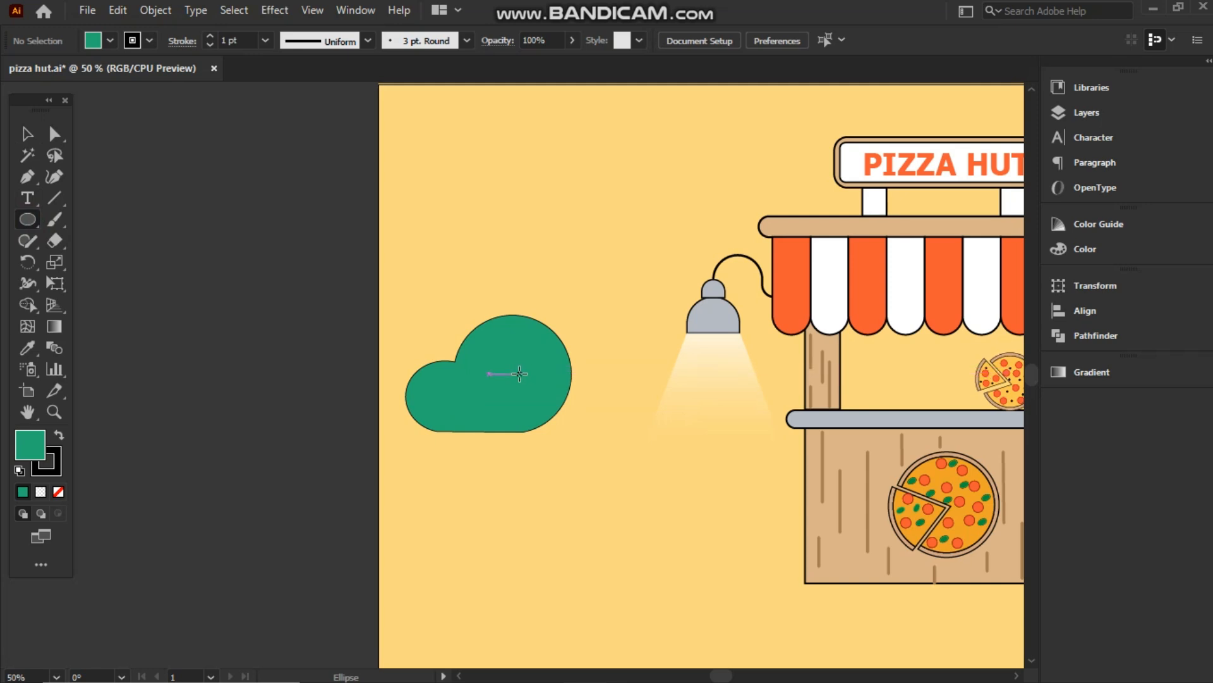
Draw a smaller green circle overlapping the bush's lower-right edge and a horizontal line through it level with the bush's base
drag(519, 373, 598, 437)
drag(558, 408, 564, 411)
click(27, 177)
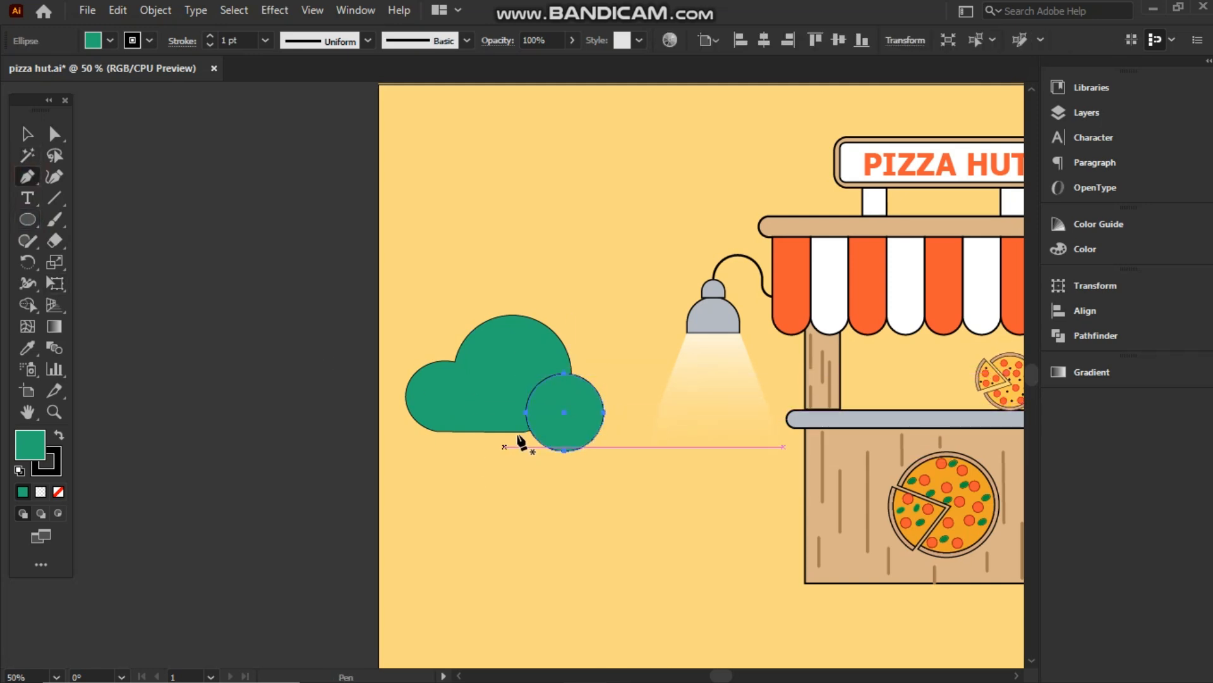
click(524, 432)
click(619, 432)
key(Escape)
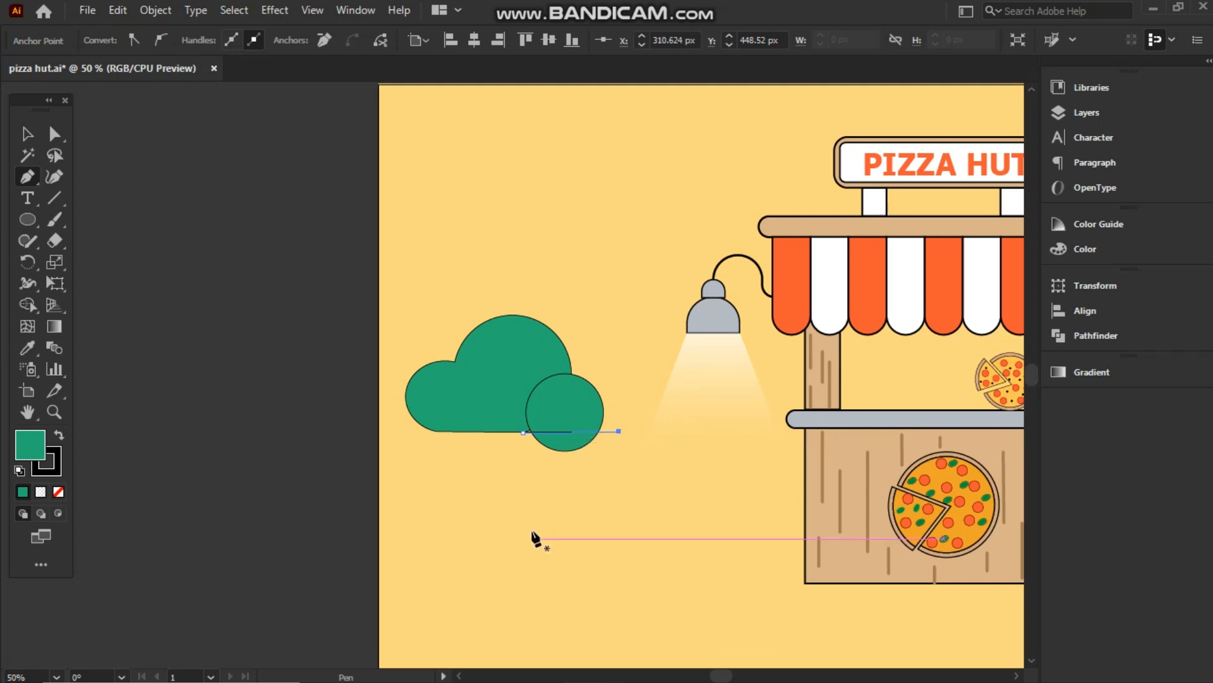
Cut off the small circle's part below the base line with the Shape Builder and delete the leftover line
drag(350, 398, 479, 431)
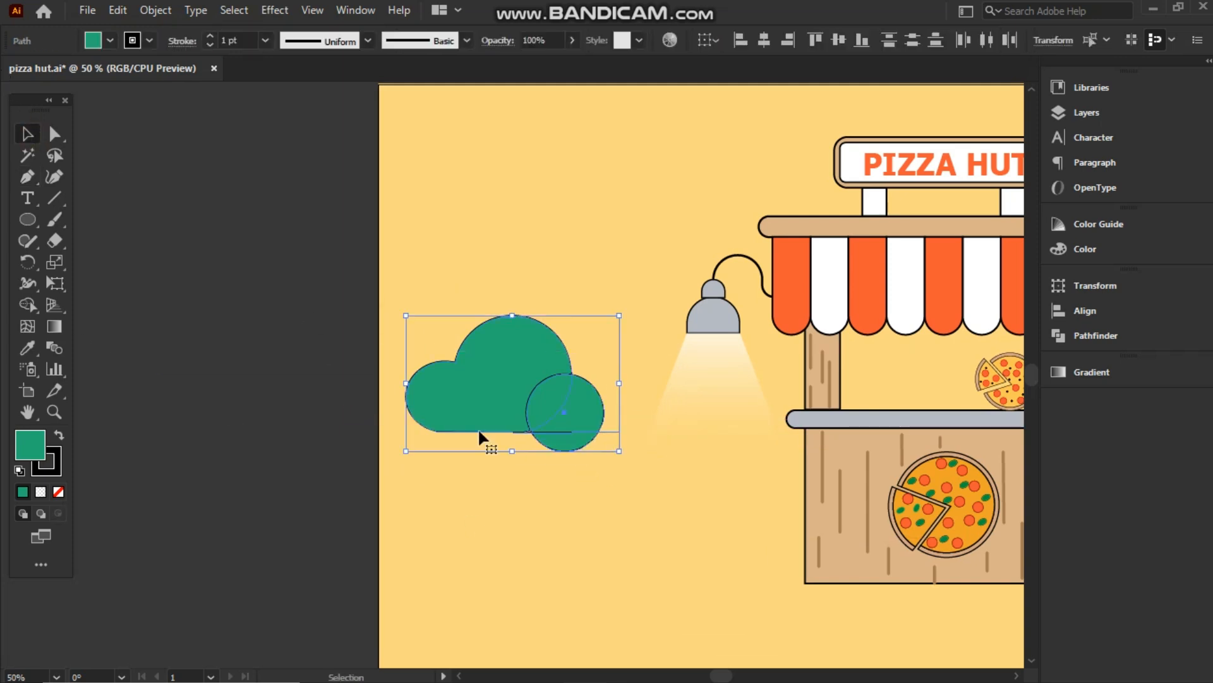
click(31, 305)
click(545, 404)
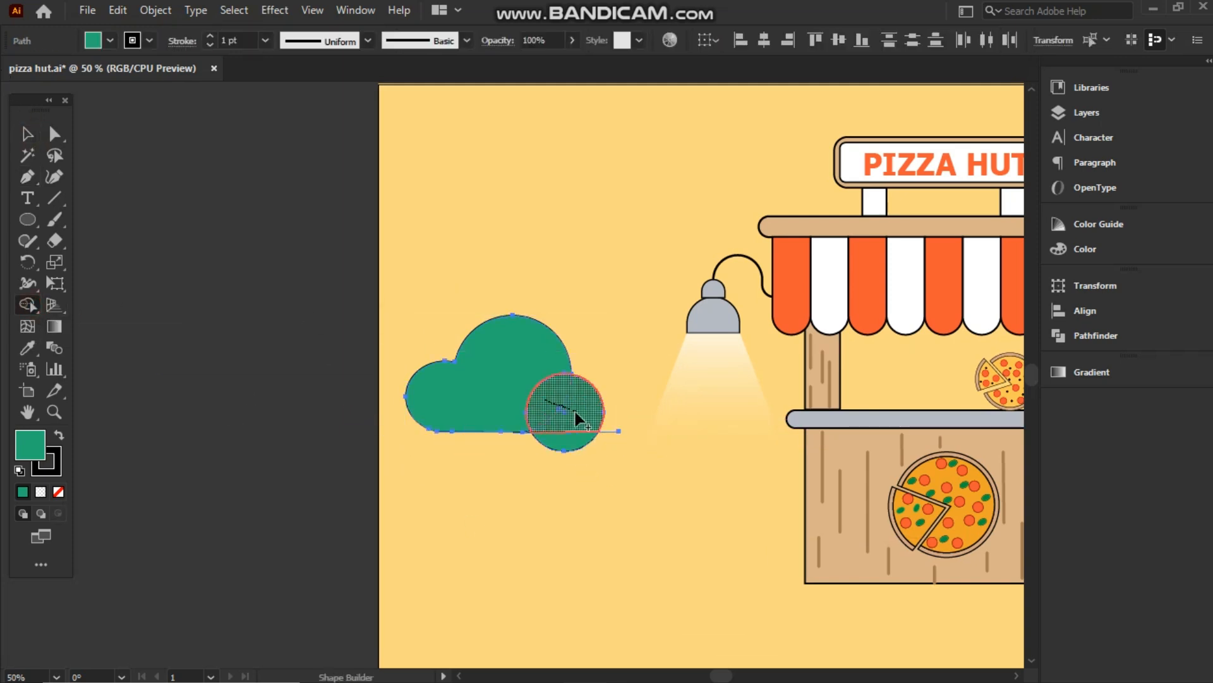
alt+click(548, 441)
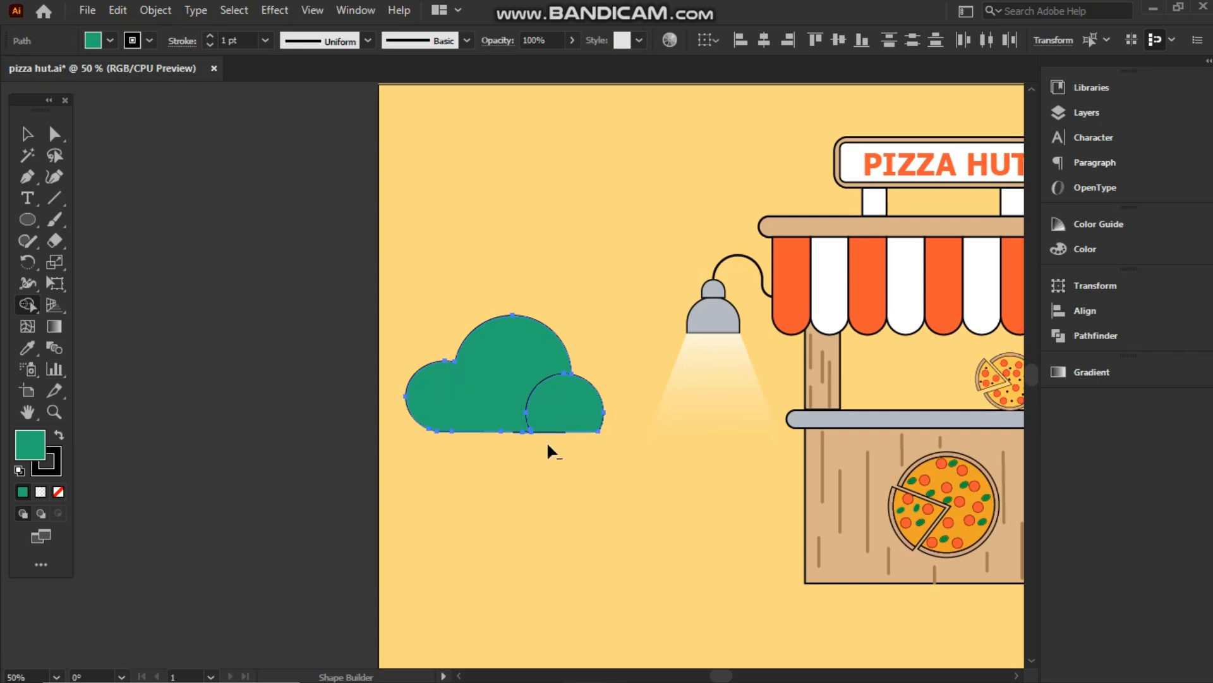
key(v)
click(548, 444)
click(529, 432)
drag(529, 432, 528, 455)
key(Delete)
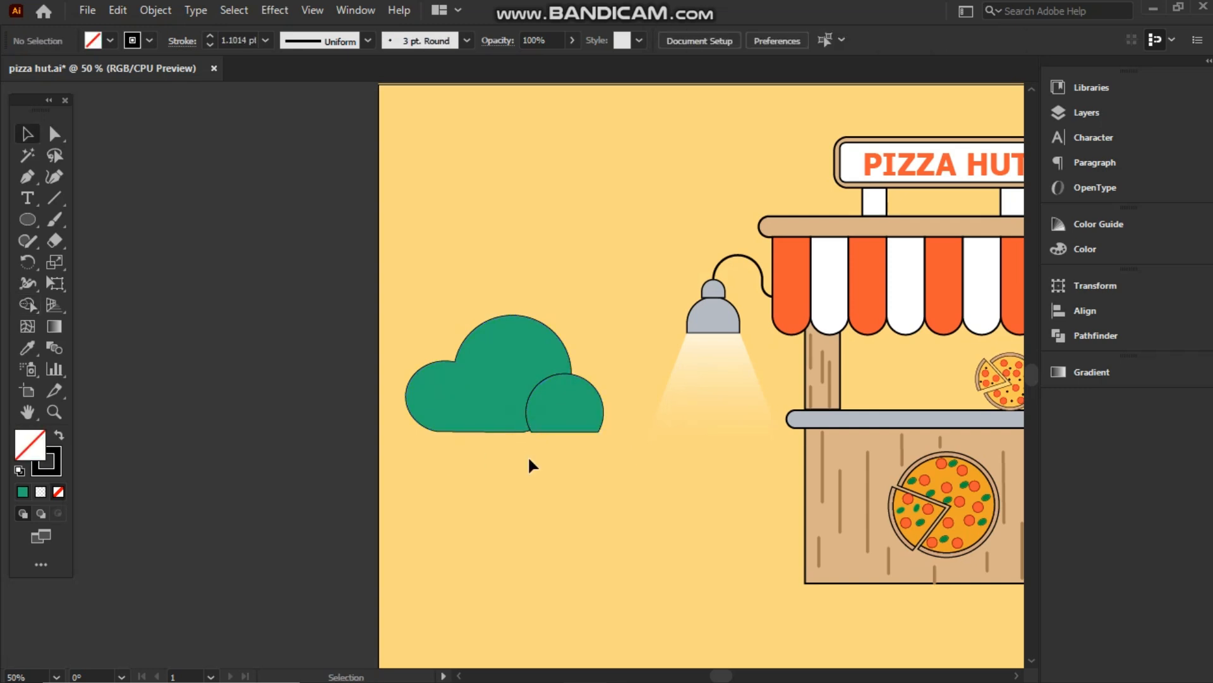
Nudge the small trimmed circle slightly left and set the stroke weight of both bush shapes to 5 pt
click(547, 392)
drag(413, 308, 587, 417)
click(275, 177)
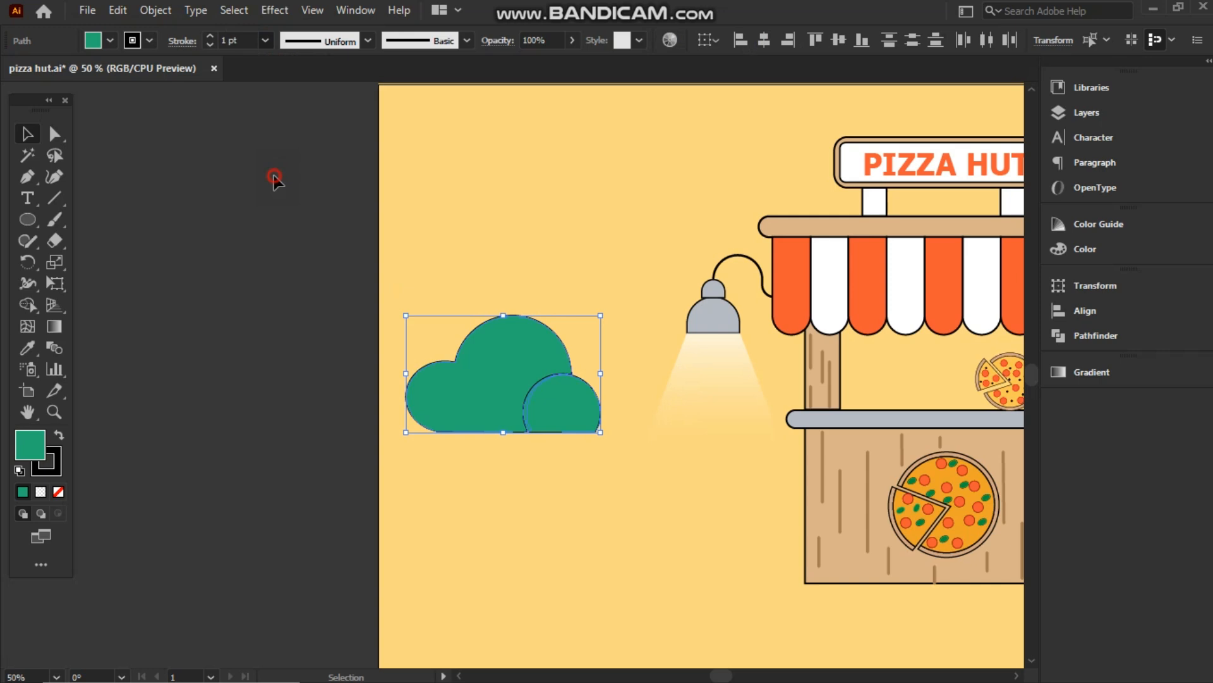
click(263, 43)
click(265, 191)
click(542, 506)
Move the bush to the stall's lower-left corner, shrink it to about two-thirds and align its base with the stall's base
key(ctrl+0)
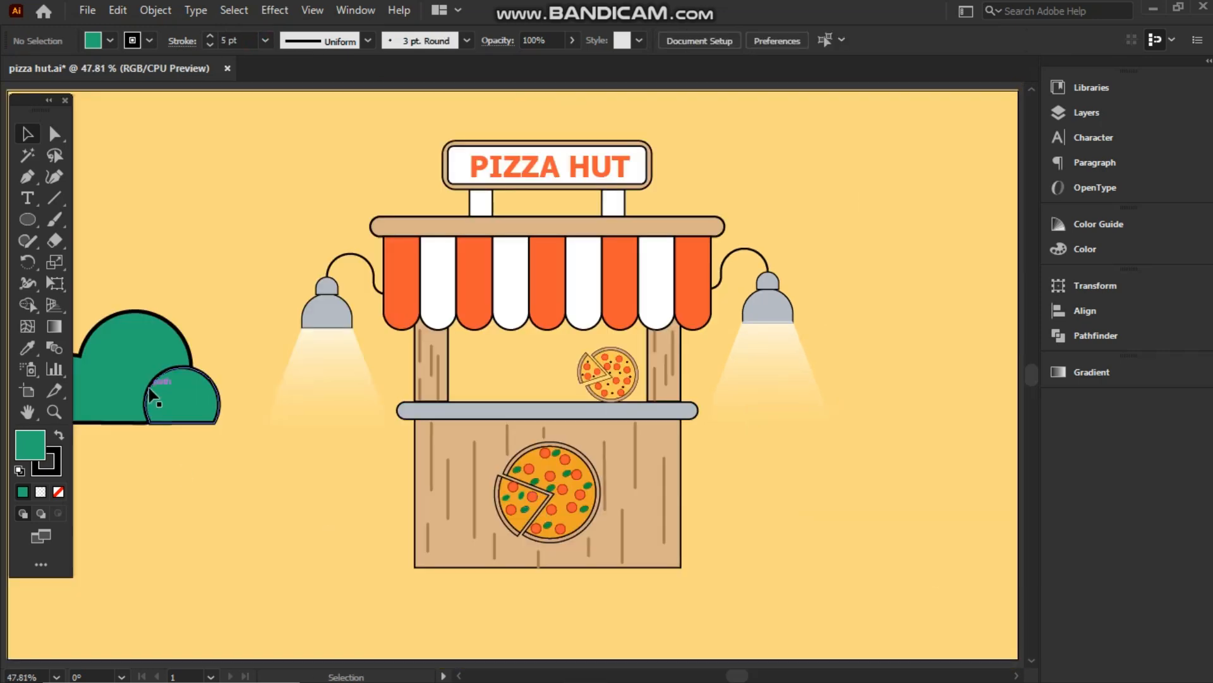
drag(155, 393, 413, 570)
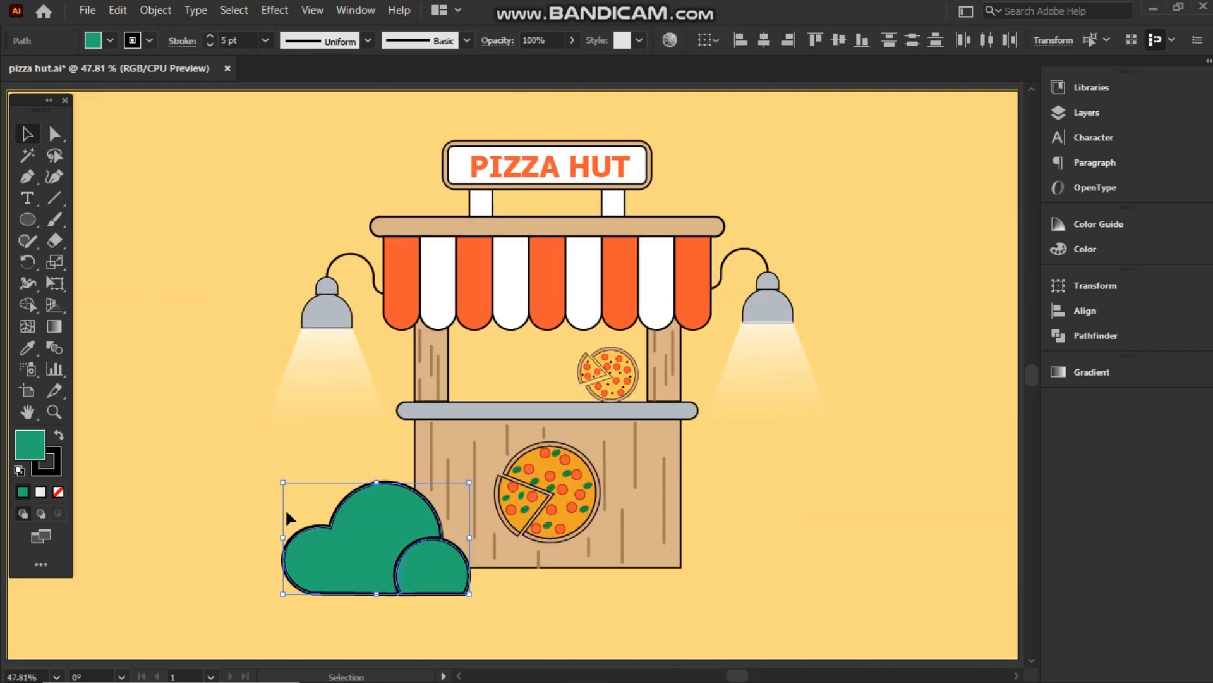
drag(281, 484, 349, 522)
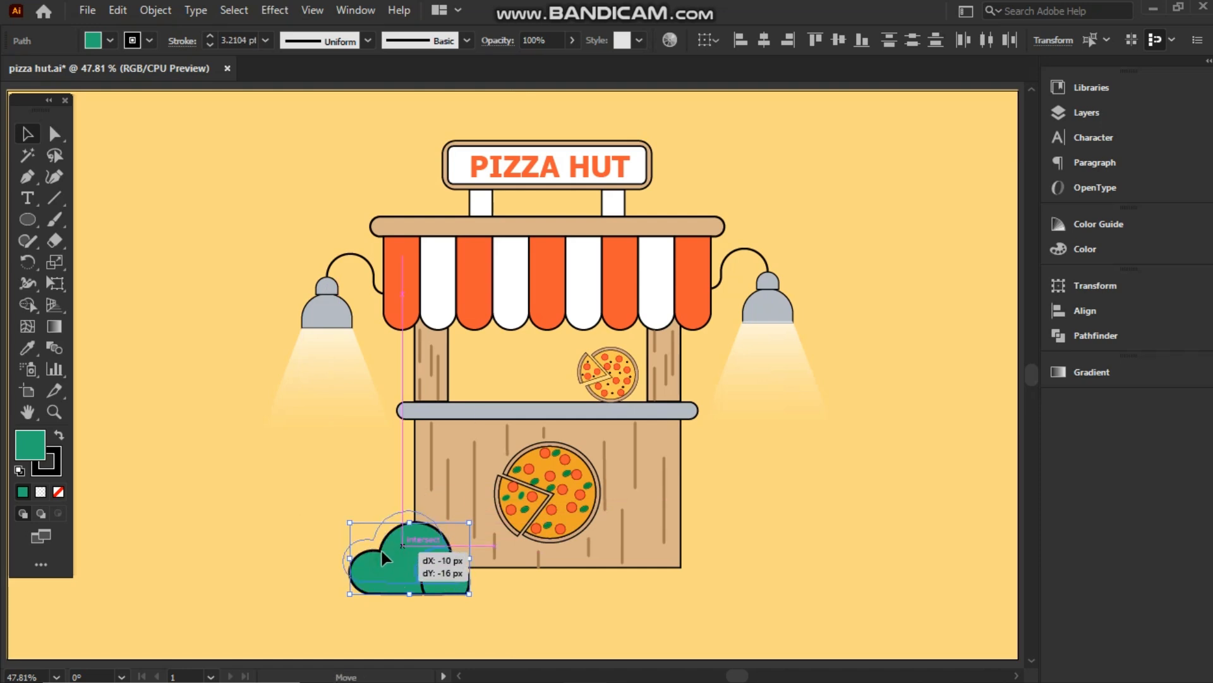
drag(385, 560, 370, 540)
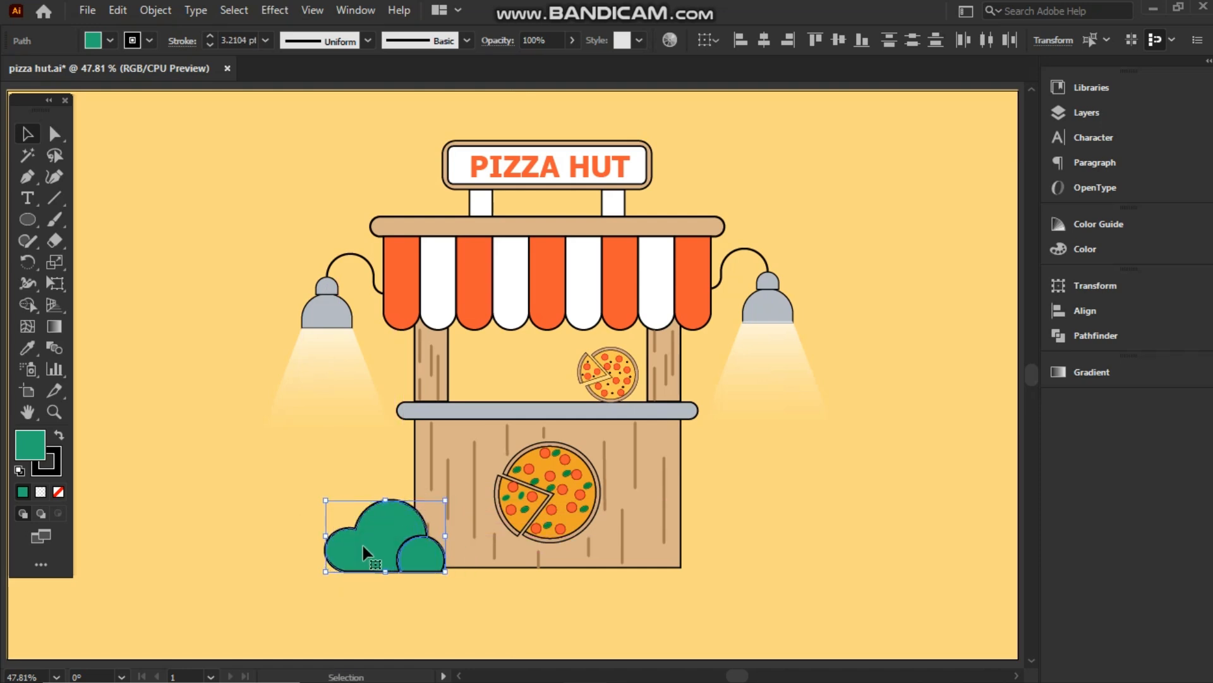
Make a horizontally mirrored copy of the bush and place it at the stall's lower-right corner
right_click(363, 543)
mouse_move(498, 434)
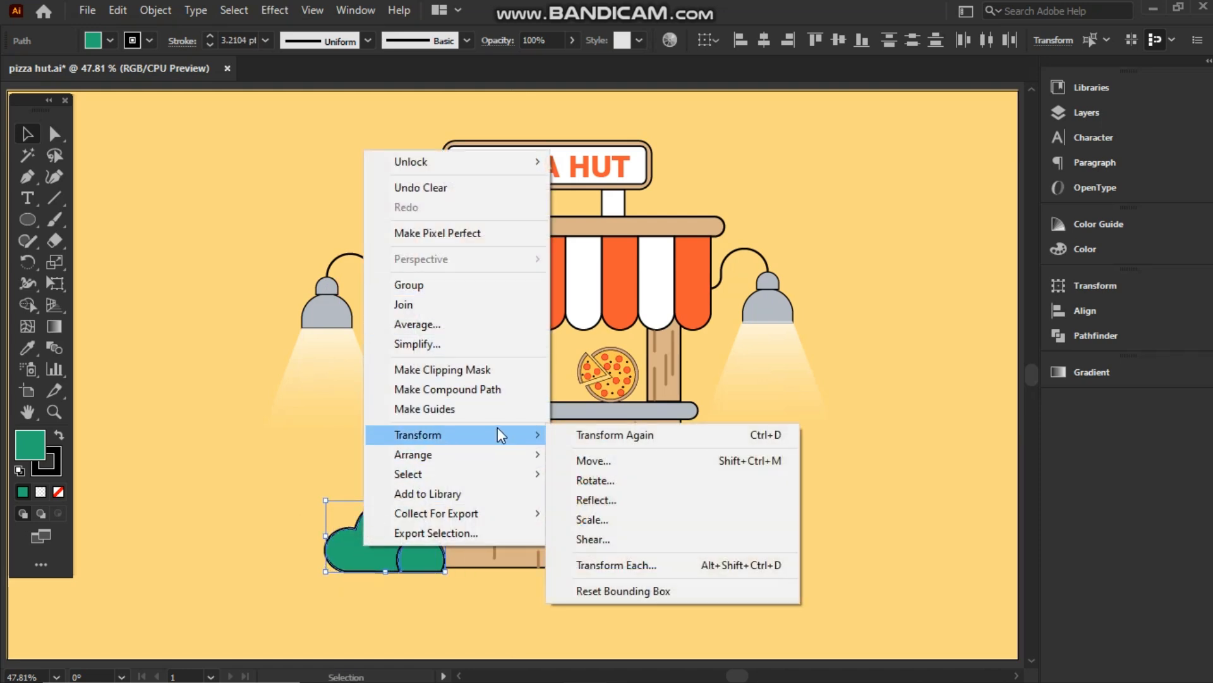
click(597, 499)
drag(307, 305, 305, 312)
click(273, 452)
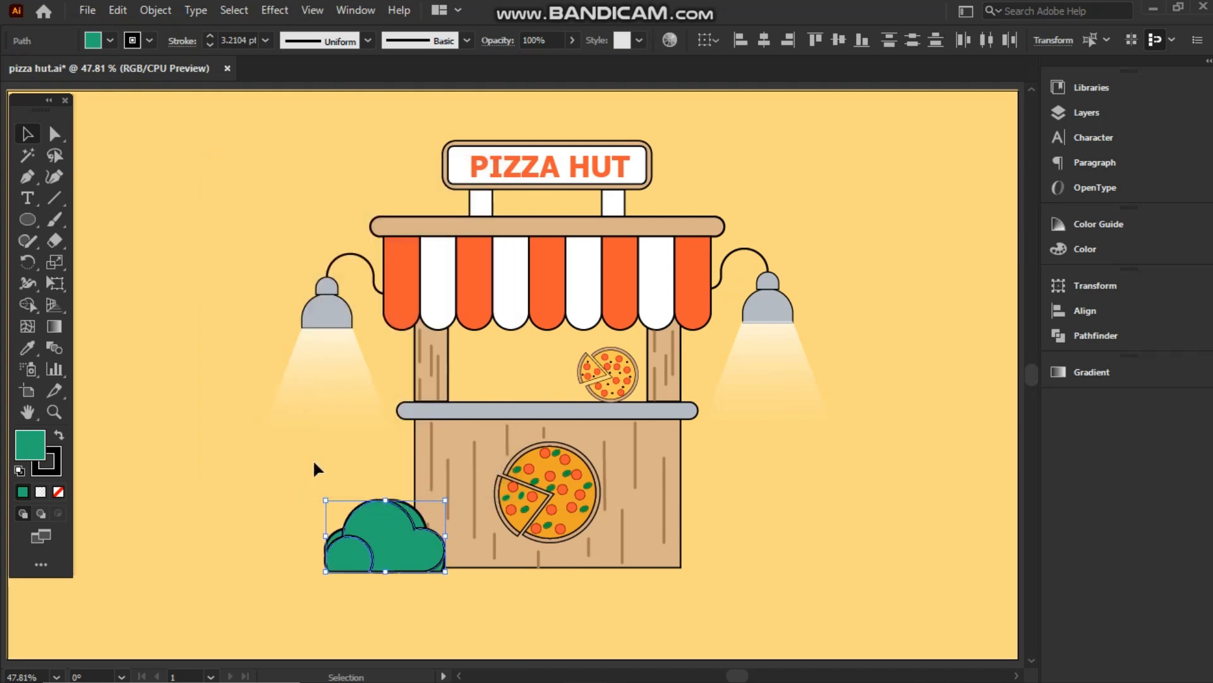
drag(380, 535, 692, 530)
click(885, 537)
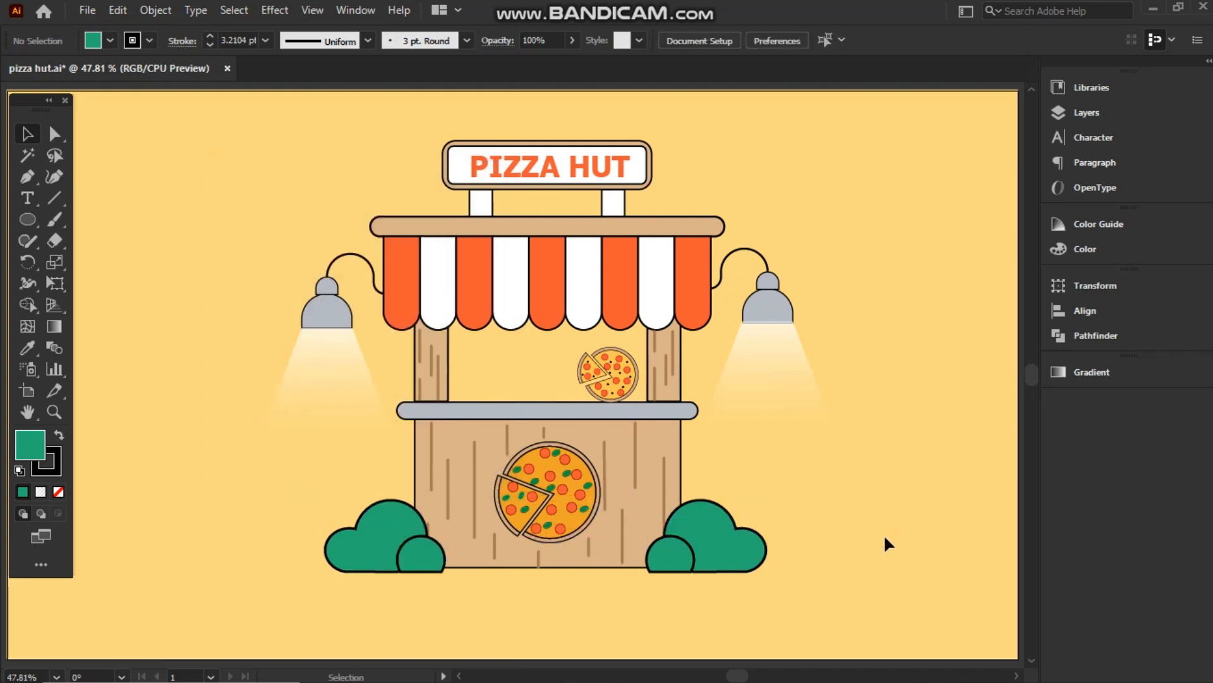
Set the stroke weight of the awning, roof board, support posts, sign posts and lamps to 5 pt
drag(196, 198, 784, 319)
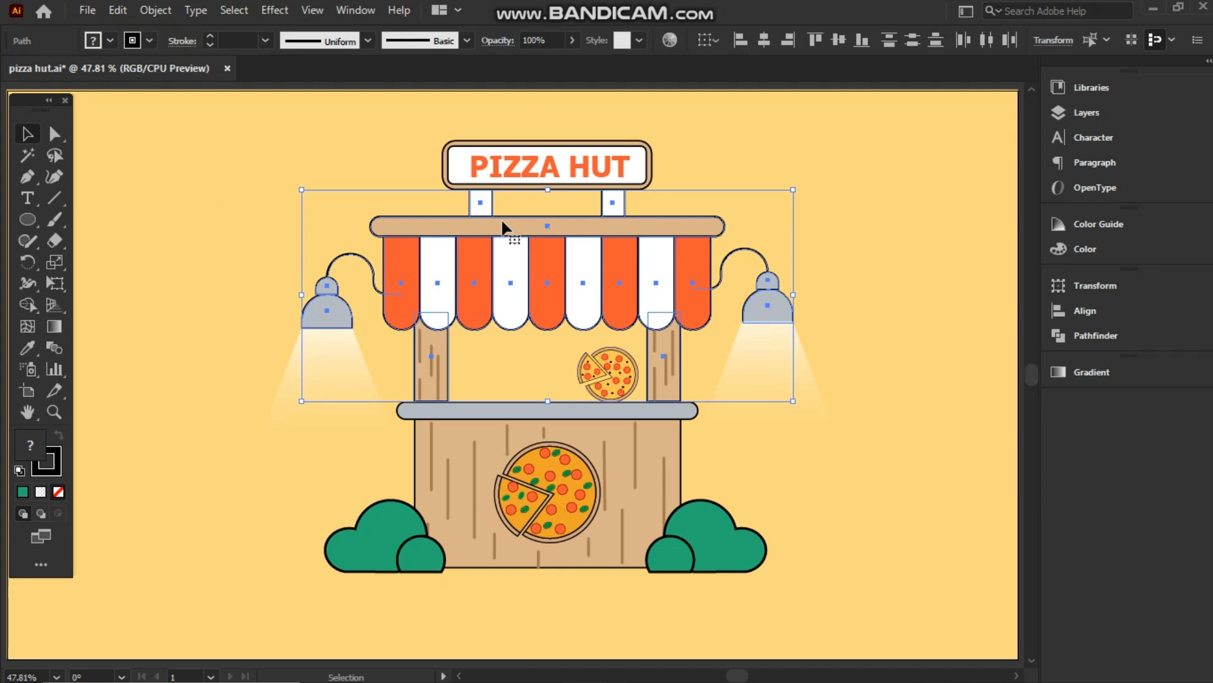
click(265, 41)
click(278, 199)
click(205, 183)
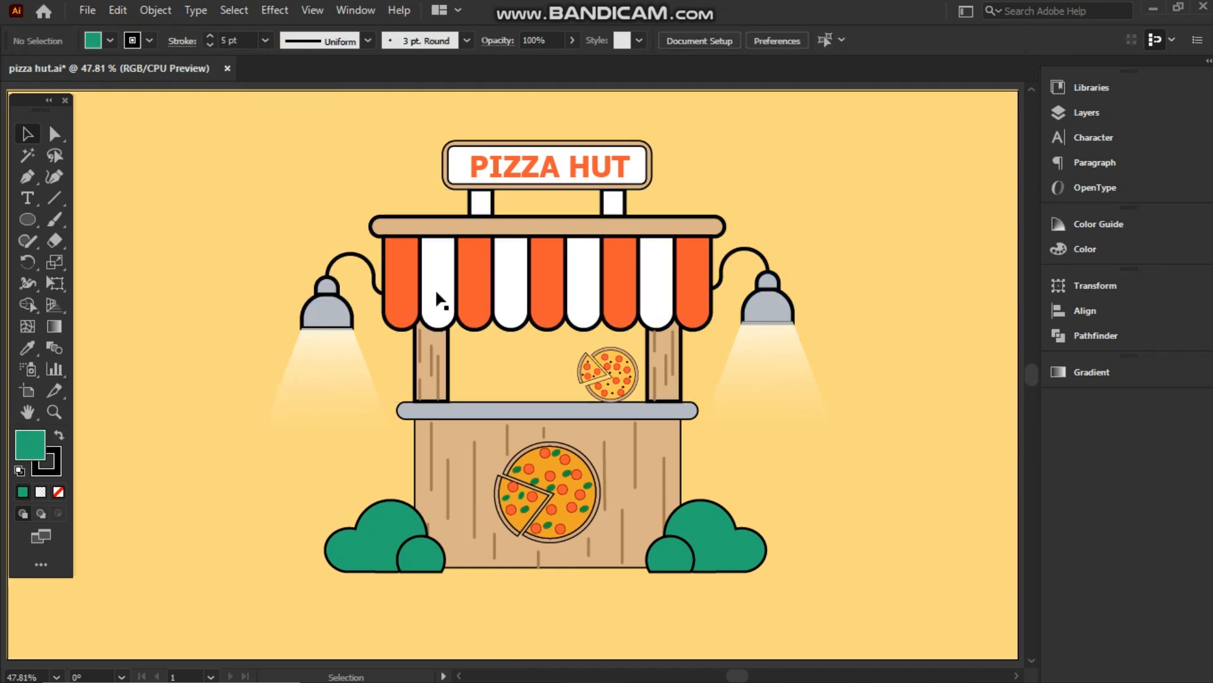
Set the stroke weight of the sign's outer frame to 4 pt
click(446, 166)
click(265, 41)
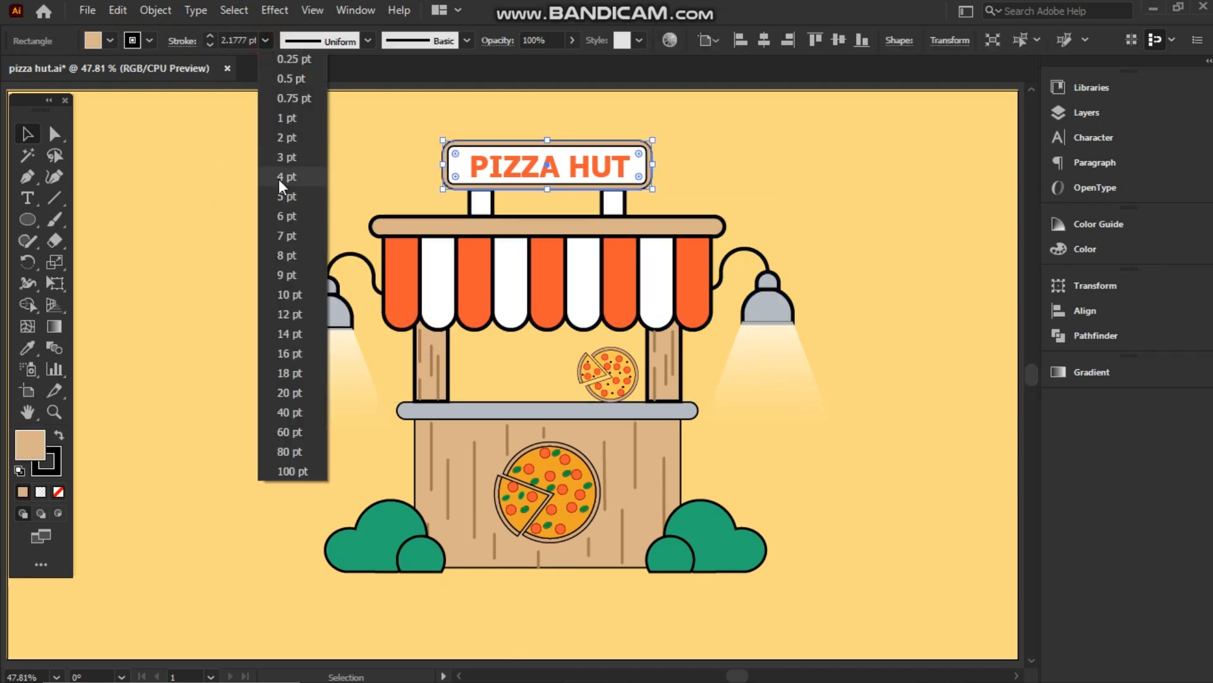
click(279, 184)
click(230, 155)
Set the stroke weight of the grey counter top and the wooden counter front to 5 pt
click(414, 417)
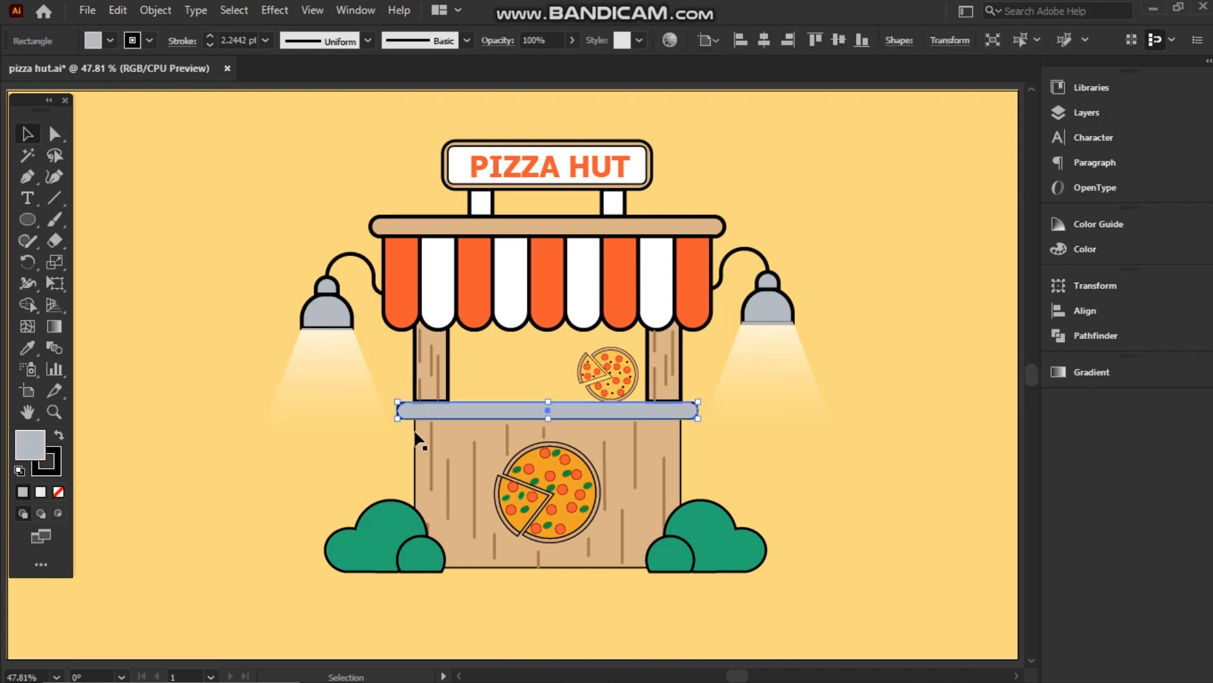
click(265, 40)
click(275, 197)
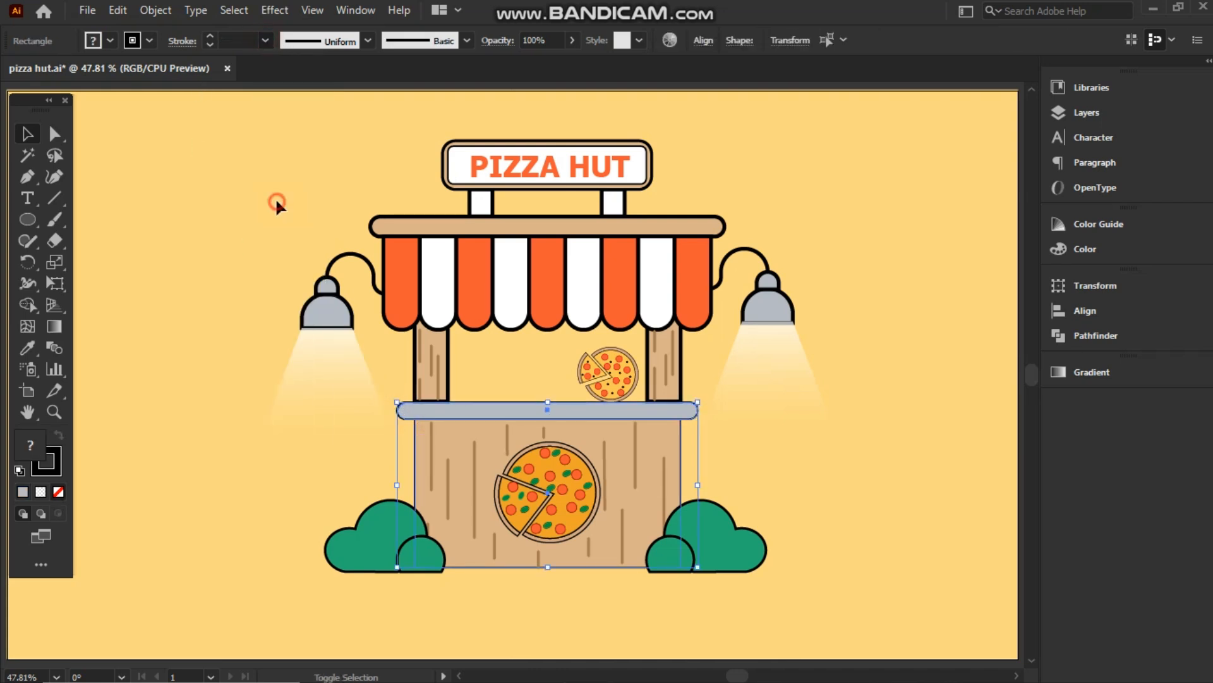
click(284, 215)
Draw a tall tan rectangle in the pizza crust's colour left of the stall and shift it slightly right and down
click(531, 463)
click(274, 484)
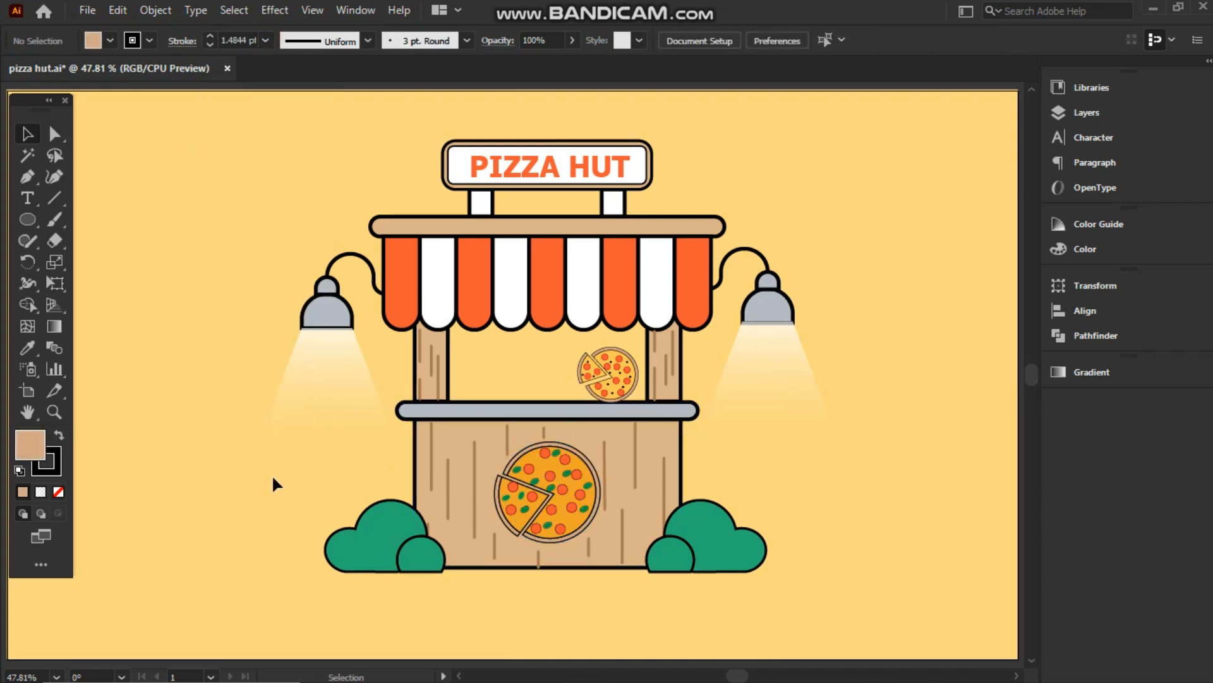
drag(27, 219, 120, 215)
drag(103, 266, 155, 398)
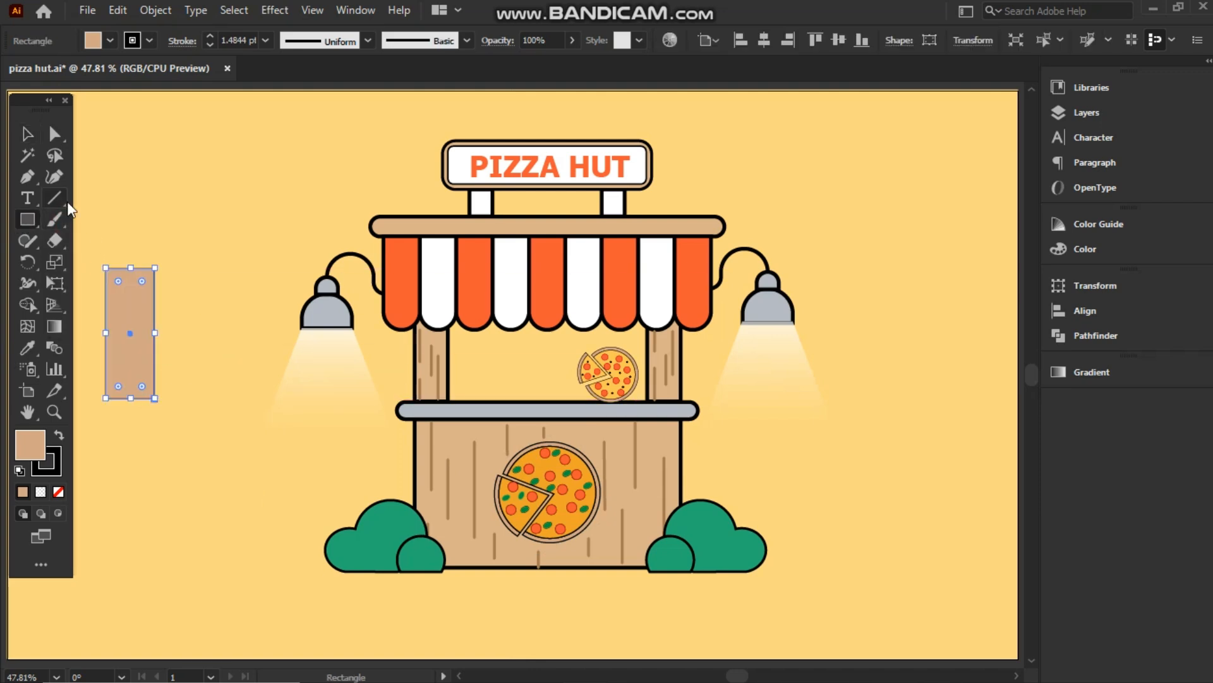
click(28, 136)
click(27, 134)
click(107, 234)
drag(130, 289, 156, 303)
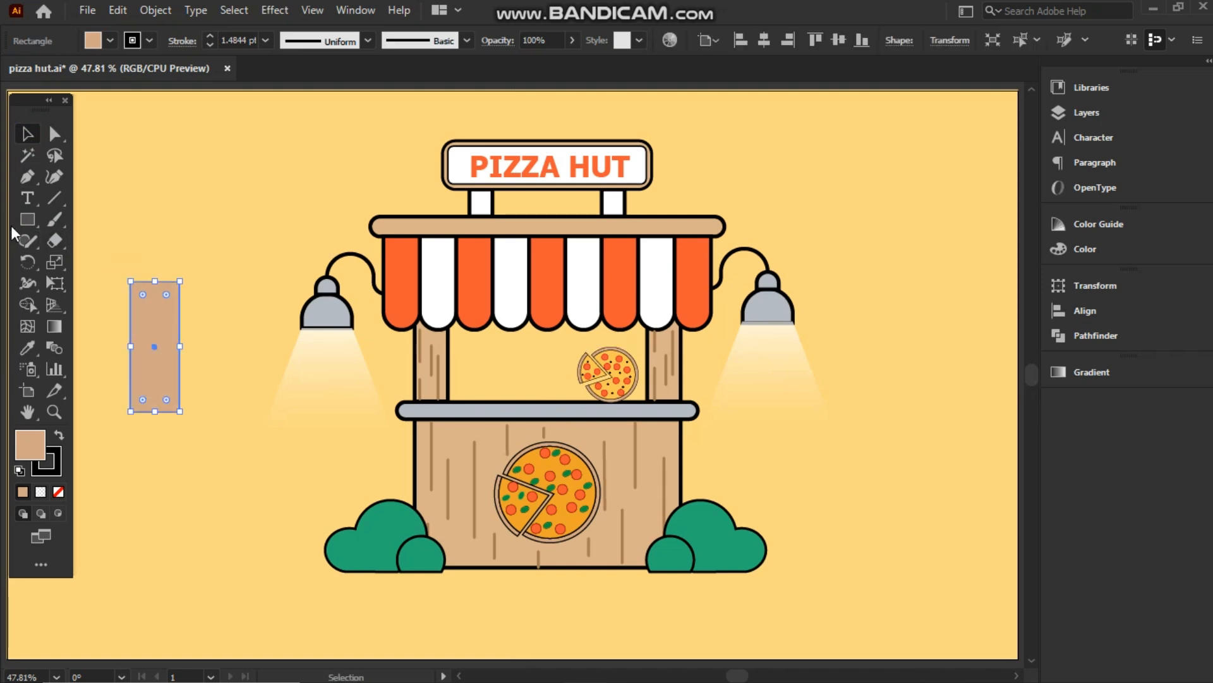
Draw a thin tan rectangle as wide as the tall one and seat it on the tall rectangle's top edge
key(m)
mouse_move(130, 260)
mouse_down()
mouse_move(176, 281)
mouse_move(180, 271)
mouse_move(155, 270)
mouse_up()
click(28, 134)
click(99, 223)
click(137, 272)
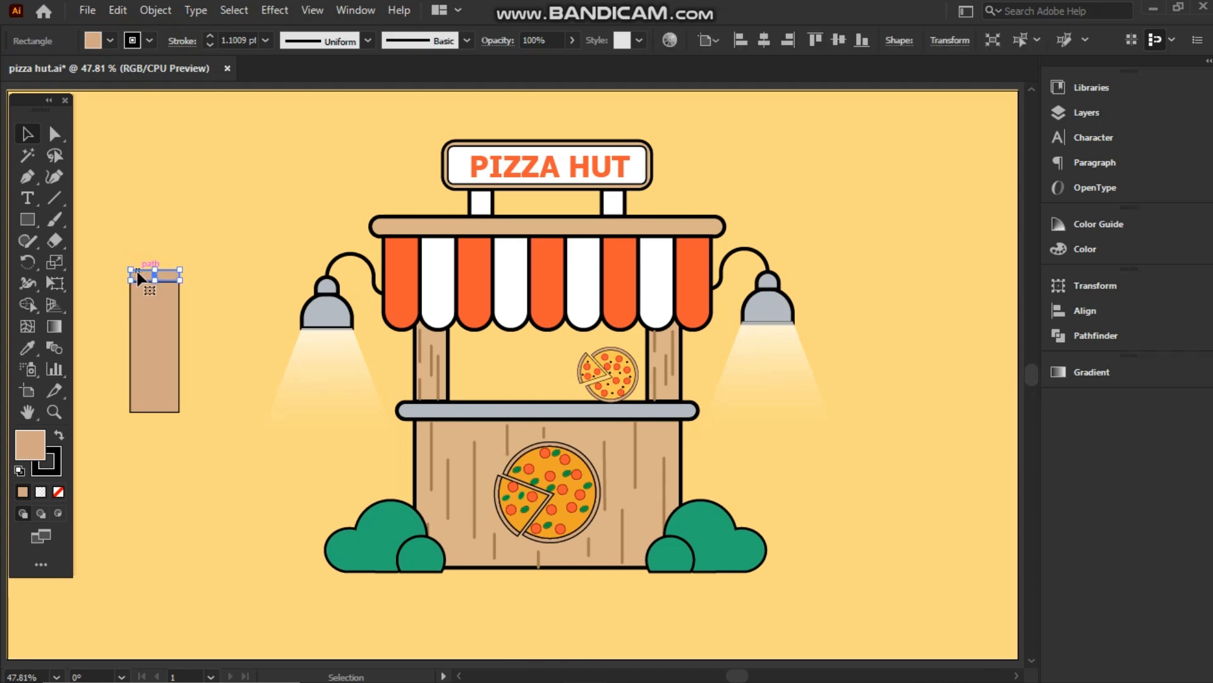
key(ctrl+1)
click(221, 297)
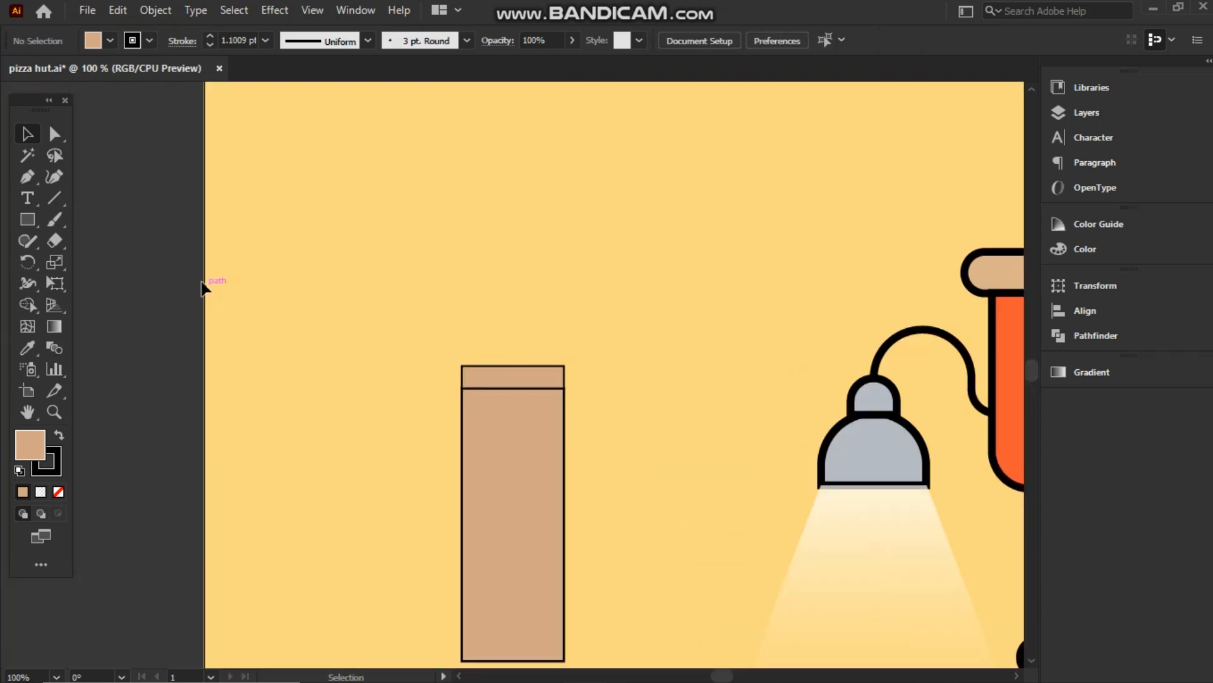
Make a copy of the thin rectangle rotated 90°, stand it centred on the thin rectangle's top edge and widen it
click(474, 379)
right_click(474, 376)
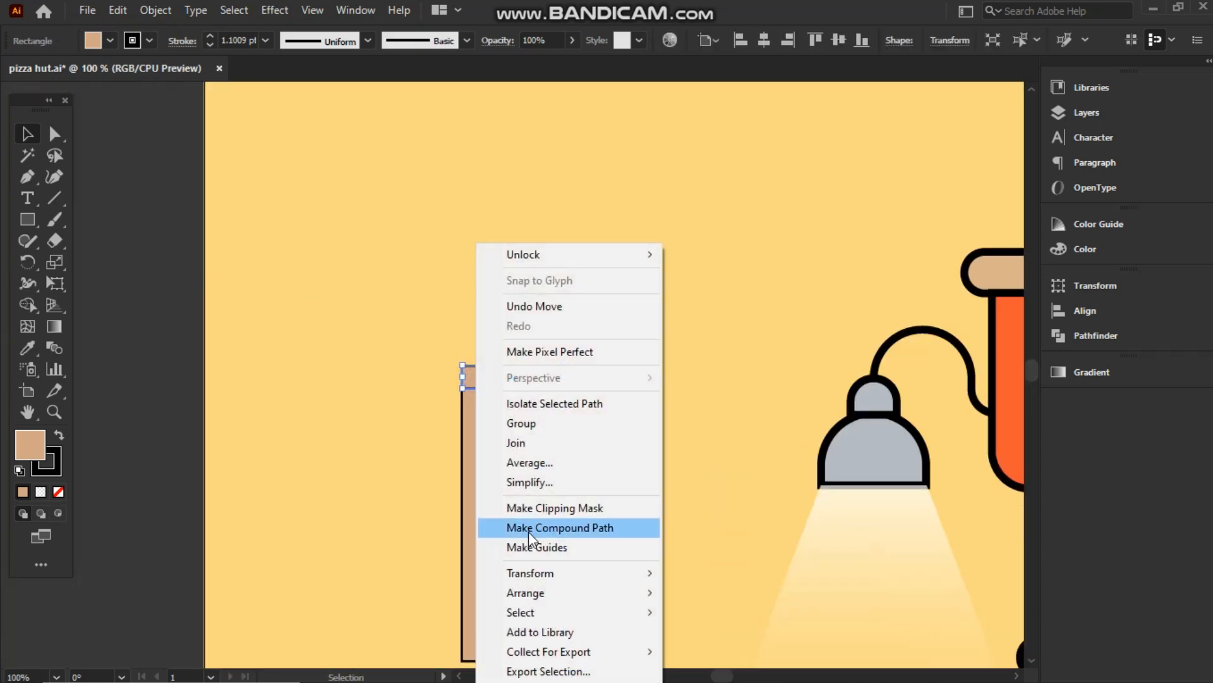
mouse_move(556, 573)
click(707, 462)
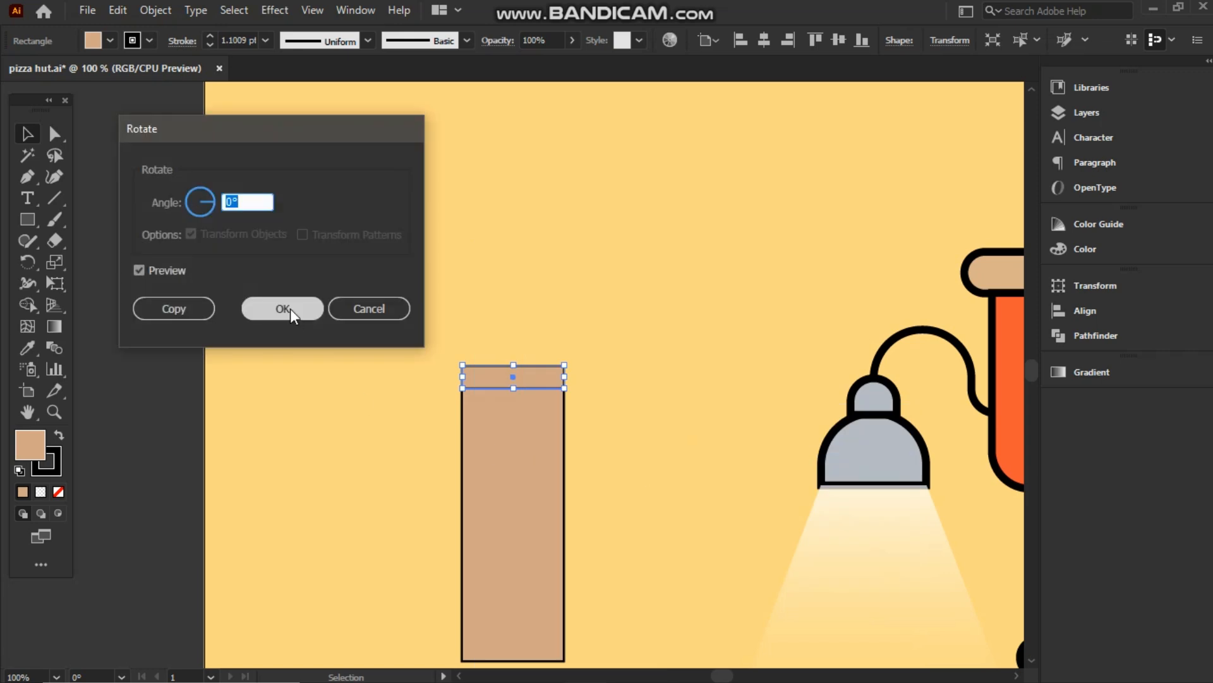
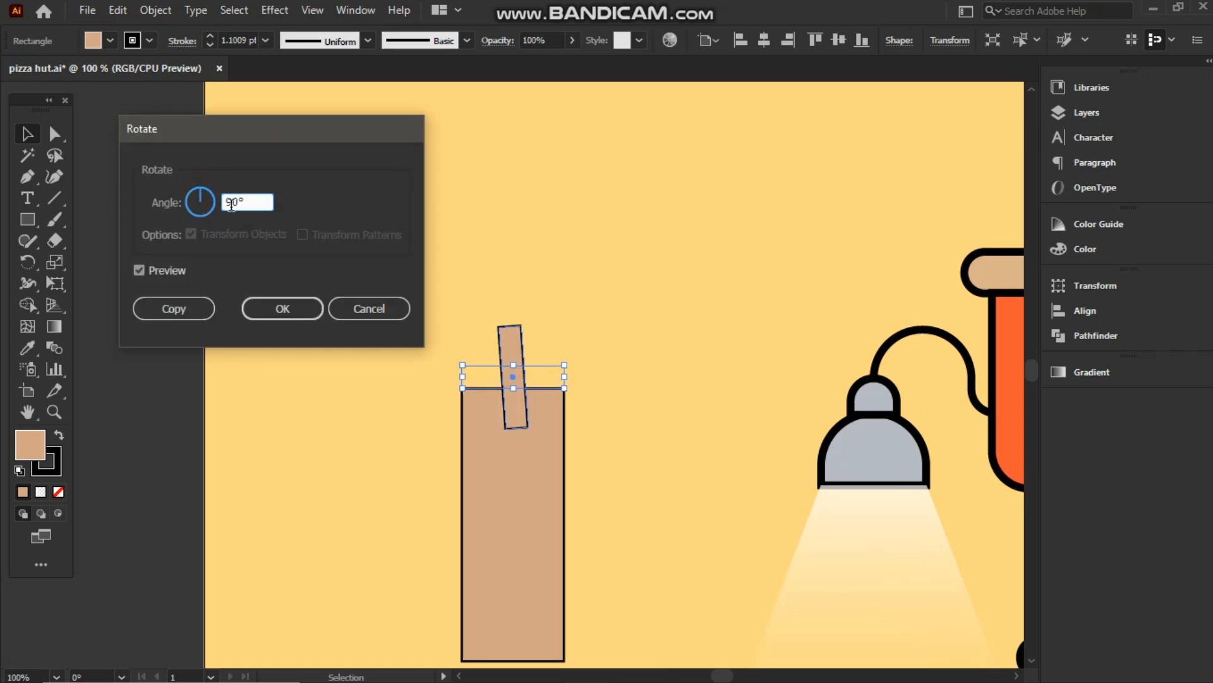
click(177, 298)
drag(512, 376, 509, 315)
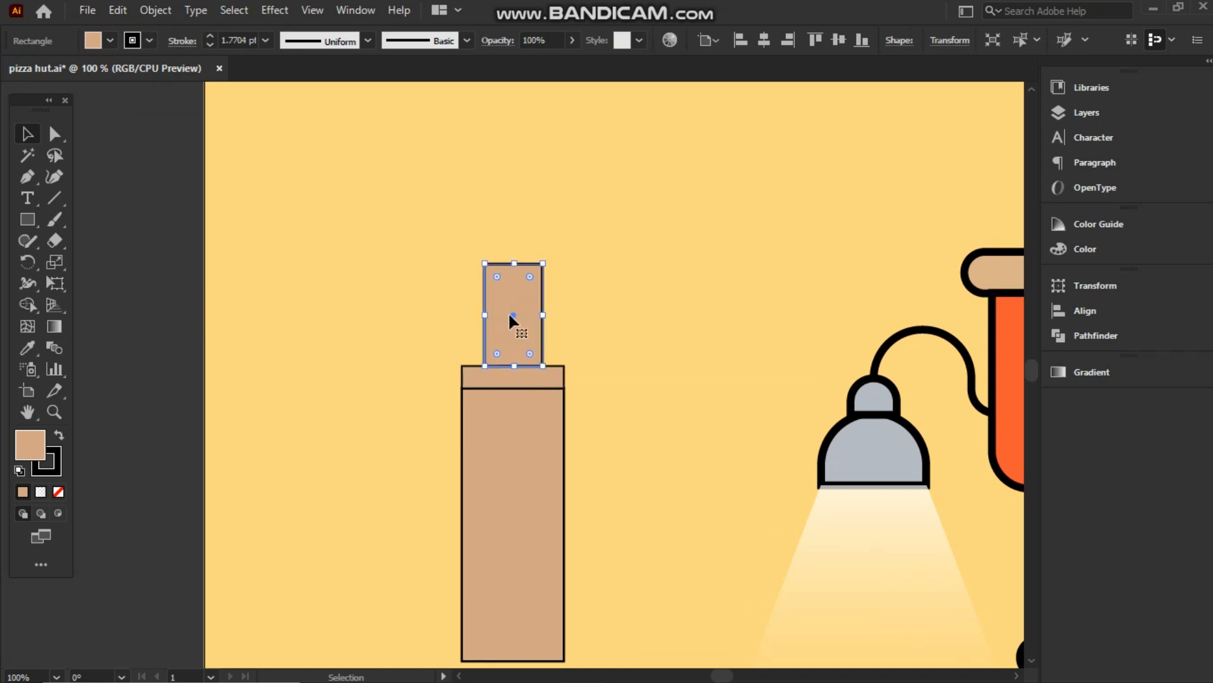
click(420, 268)
Reshape the top tan rectangle into a pointed triangular nozzle by adding a top-centre anchor point and deleting the two upper corners
drag(28, 177, 95, 197)
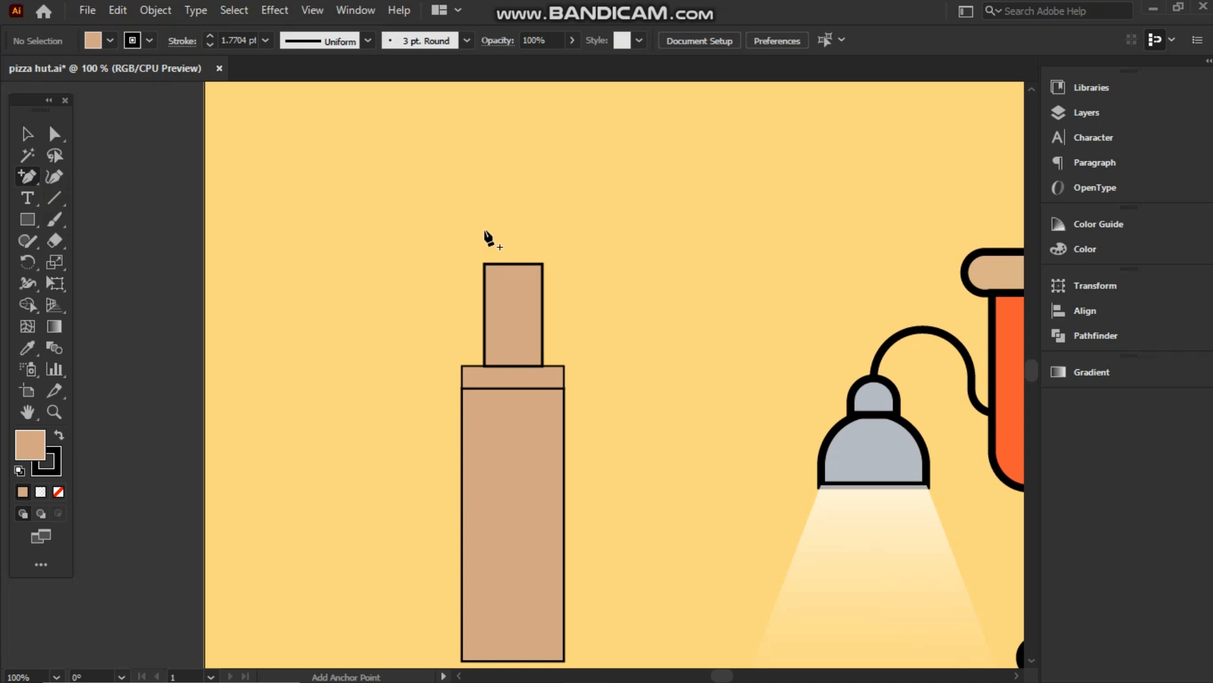
click(513, 264)
drag(29, 177, 95, 219)
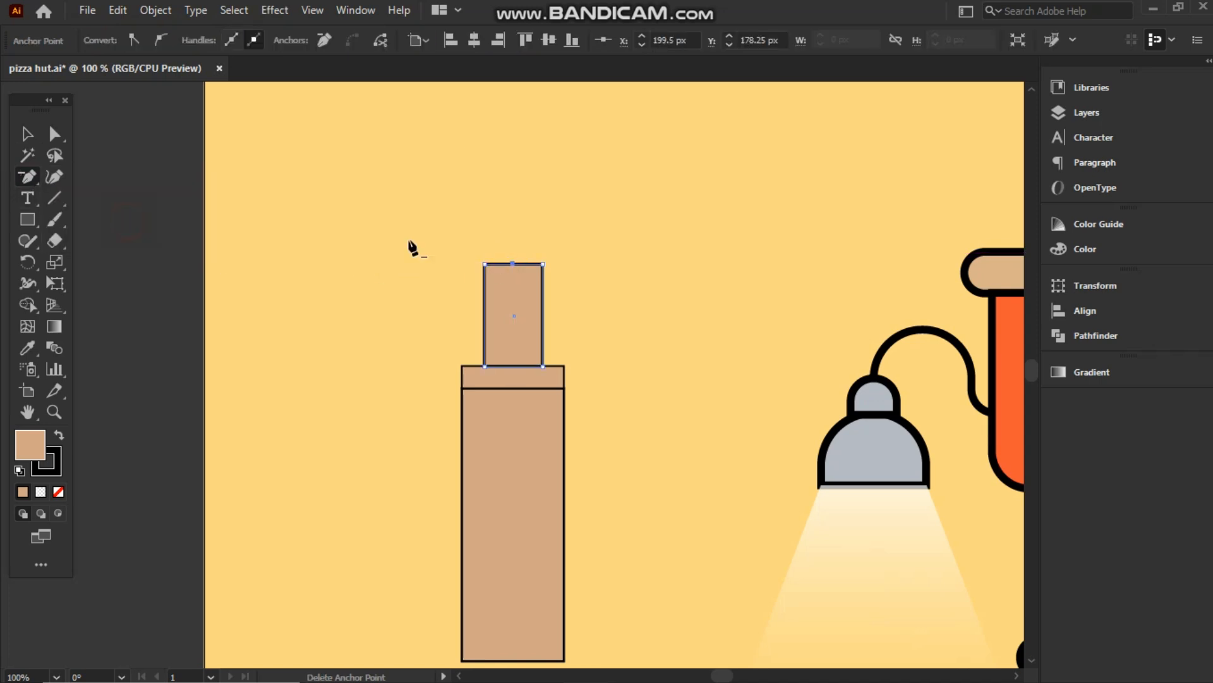
click(485, 264)
click(543, 264)
click(26, 133)
click(229, 254)
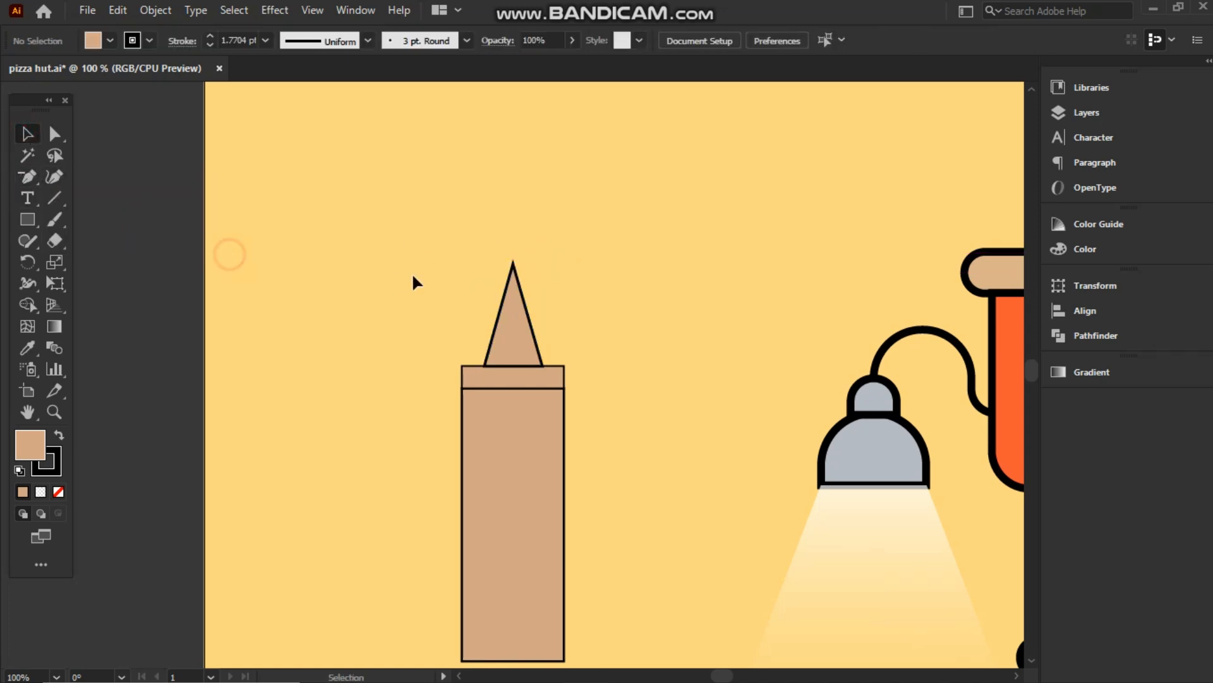
Create a narrow full-height strip without stroke along the tall rectangle's left edge and place a copy along its right edge
drag(416, 308, 544, 474)
click(436, 465)
click(466, 465)
drag(467, 465, 489, 466)
drag(586, 523, 467, 501)
click(149, 40)
click(11, 70)
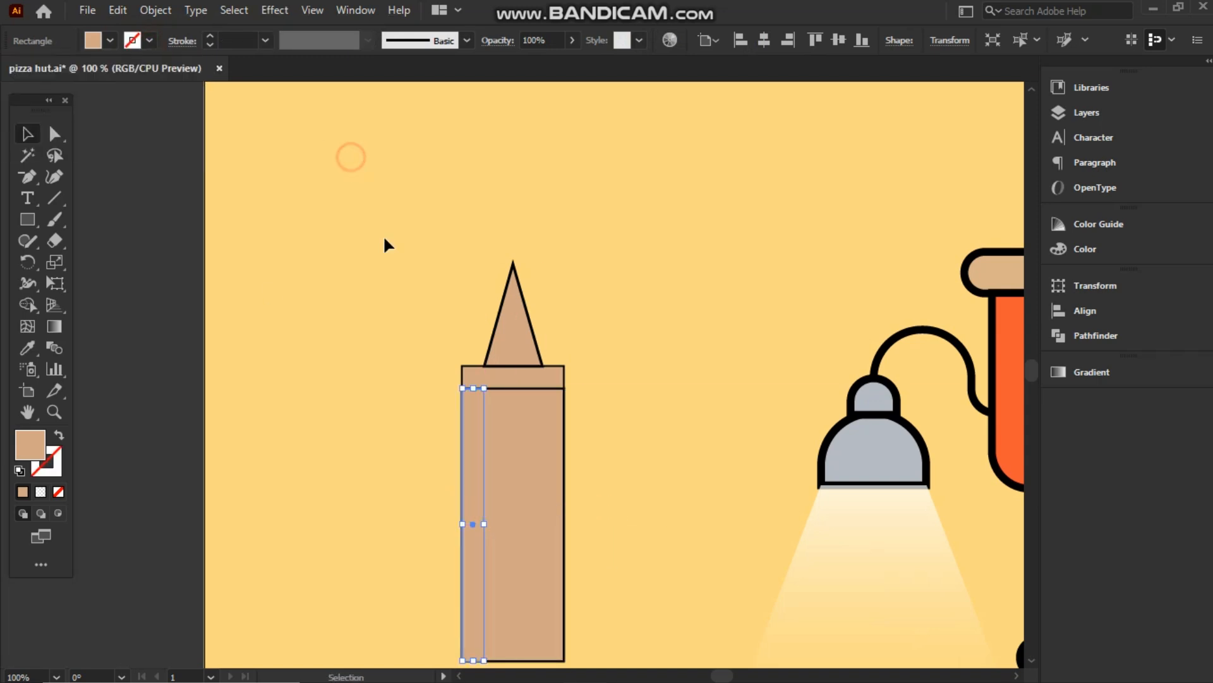
drag(469, 425, 550, 427)
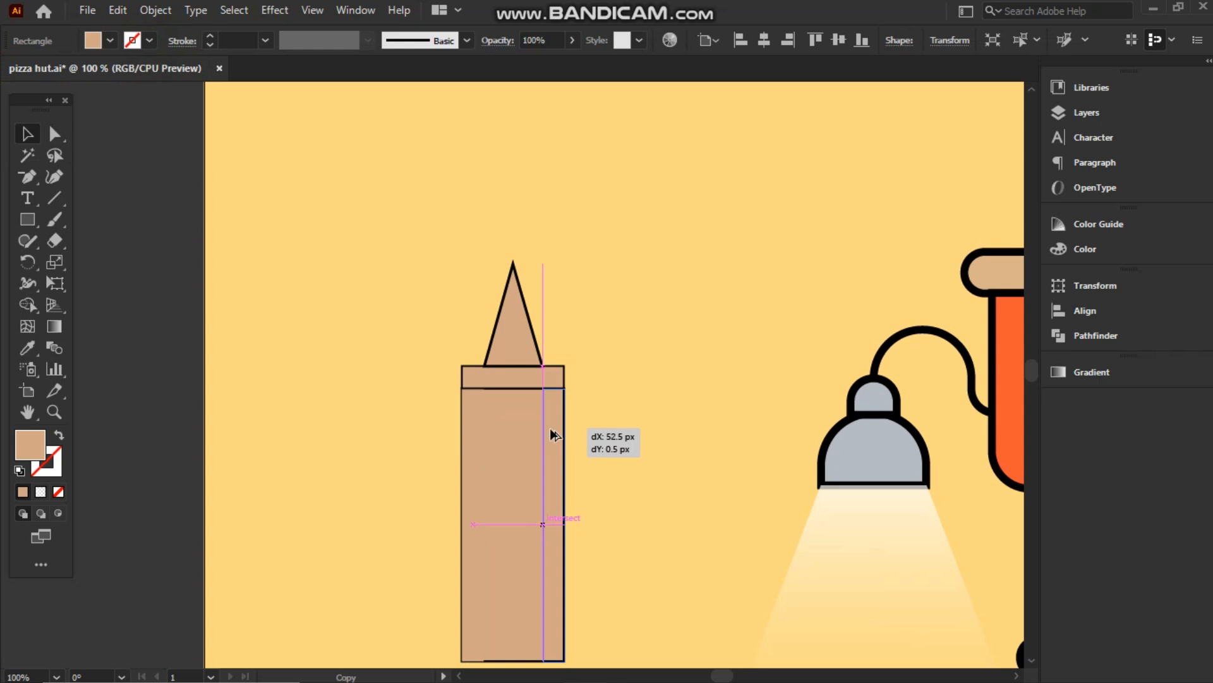
click(611, 473)
Fill the tall bottle body with the awning's orange-red and its left strip with a slightly brighter orange
click(462, 492)
click(504, 467)
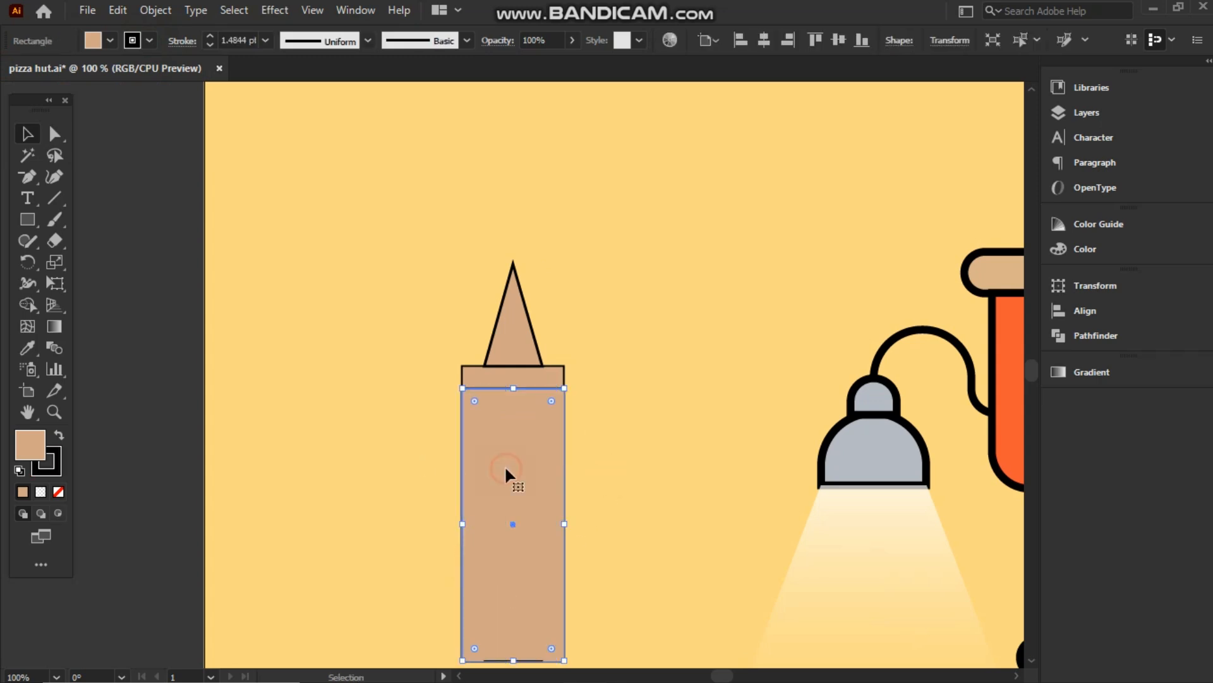
click(110, 41)
click(24, 122)
click(456, 455)
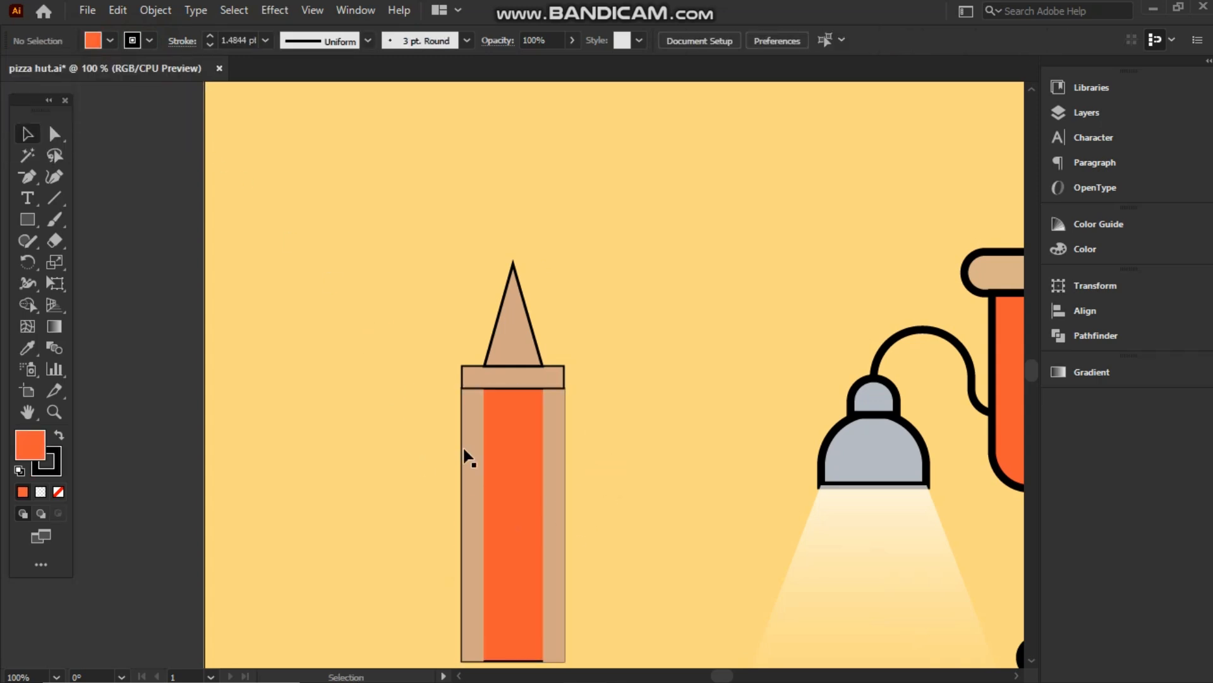
click(472, 455)
click(110, 41)
click(162, 71)
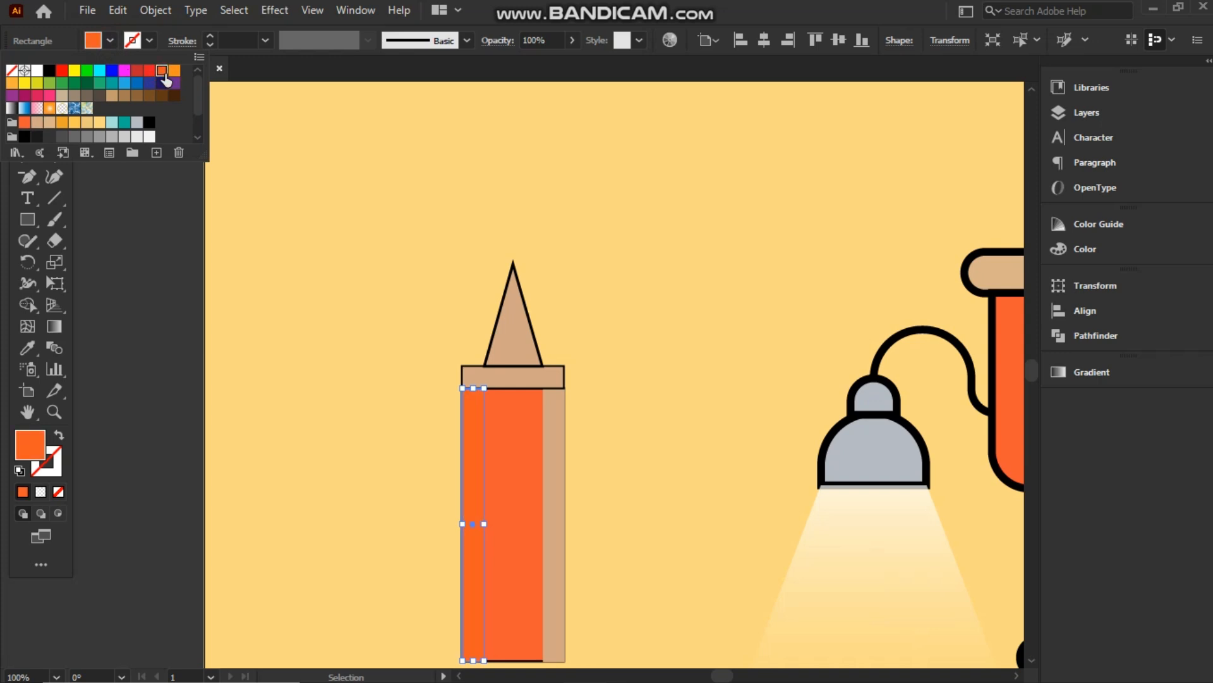
Fill the bottle's right strip with the pale pink E29F91
click(549, 501)
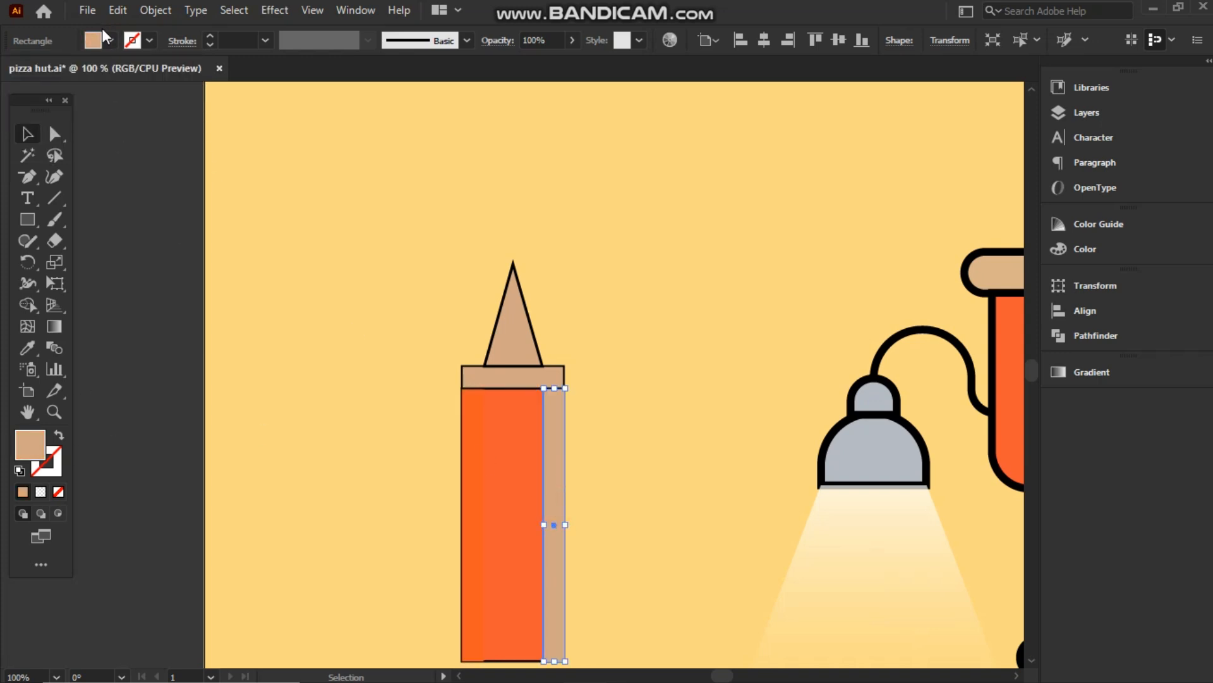
click(110, 40)
click(26, 123)
click(103, 40)
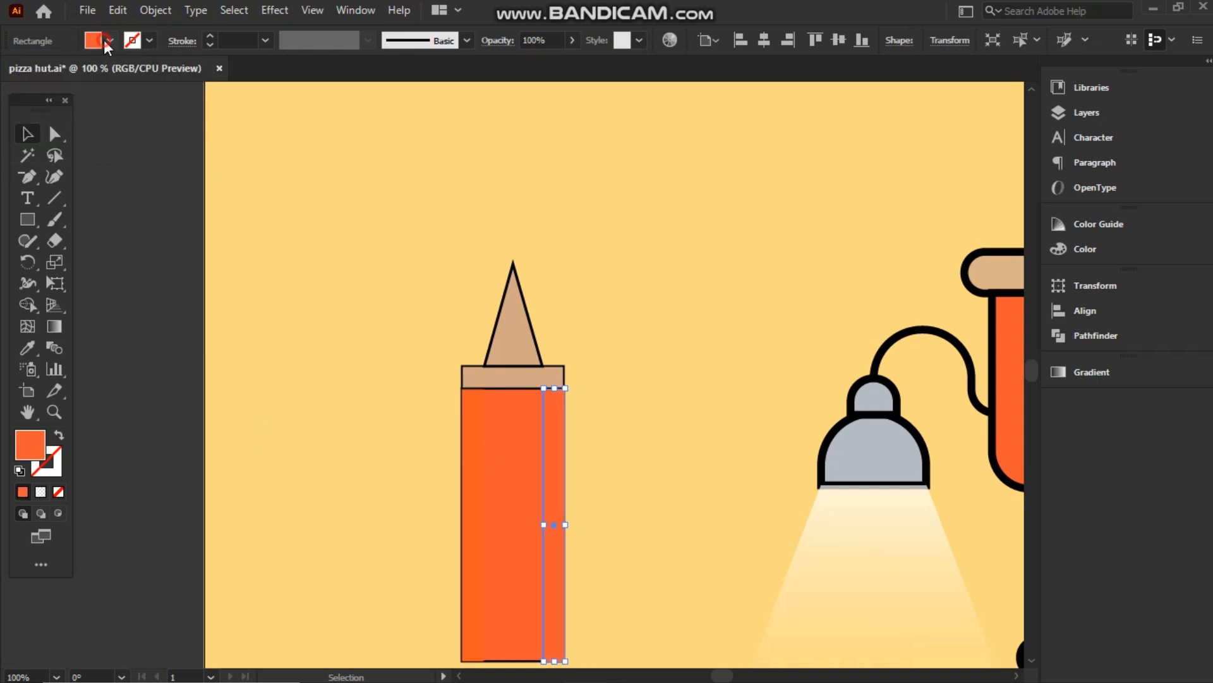
double_click(34, 445)
click(642, 218)
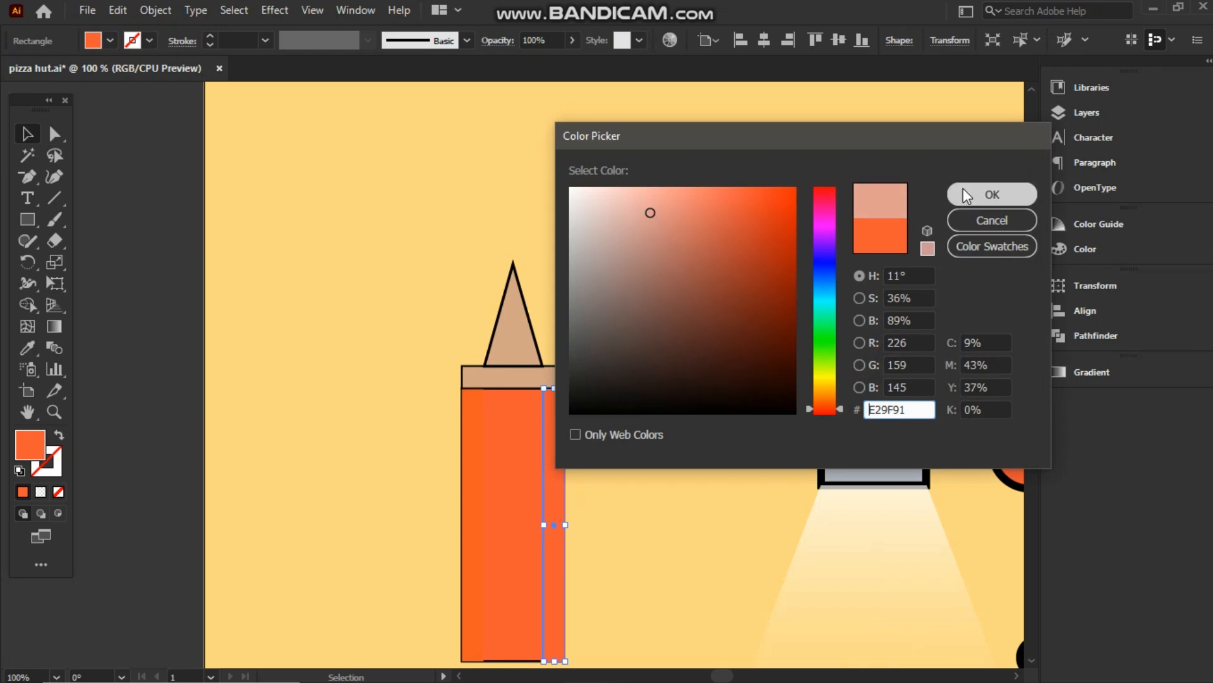
click(992, 194)
click(378, 323)
Fill the triangular nozzle and the thin cap rectangle with the same orange-red as the bottle body
click(497, 381)
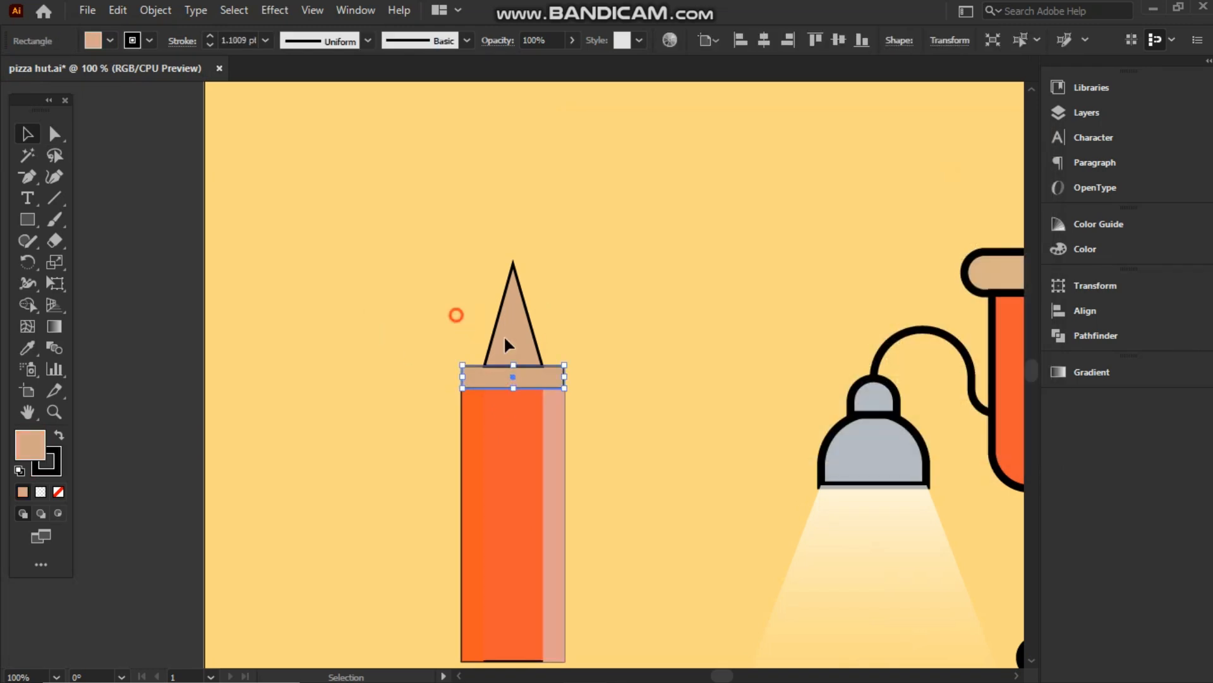
click(504, 335)
mouse_move(432, 296)
mouse_down()
mouse_move(507, 371)
mouse_move(586, 380)
mouse_up()
click(110, 41)
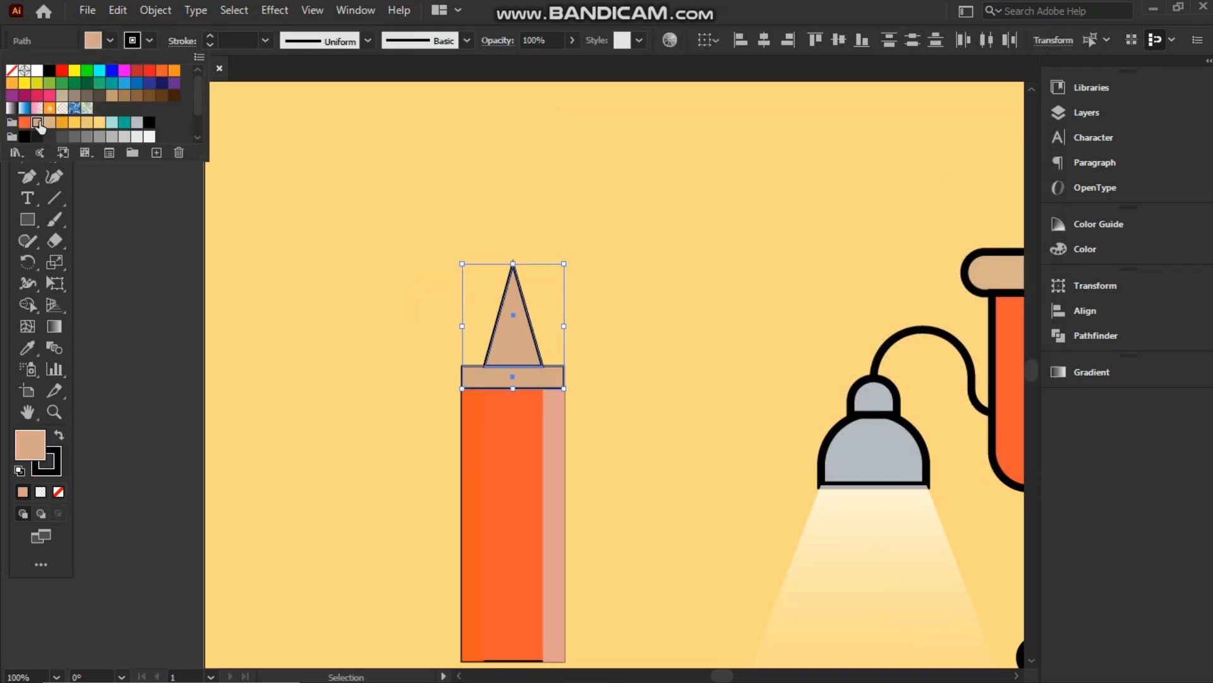
click(38, 126)
key(Escape)
click(434, 297)
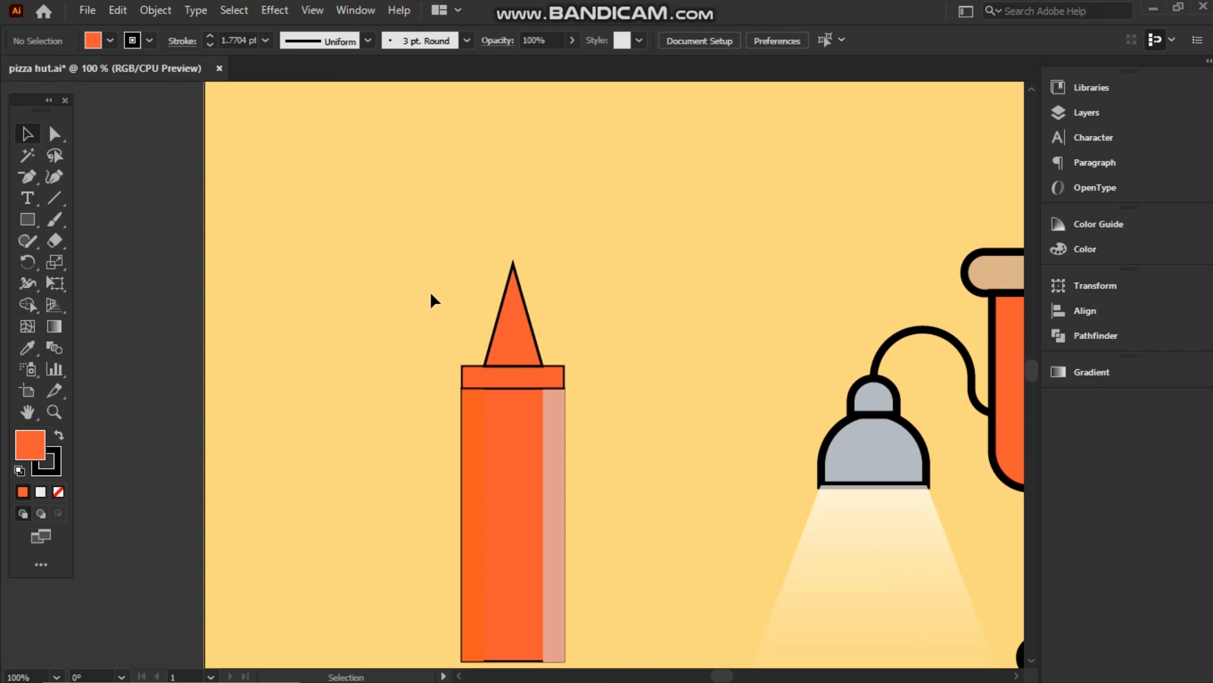
Set the right strip's fill to E88272 and place a copy of the whole bottle to the left of the original
click(553, 466)
double_click(30, 444)
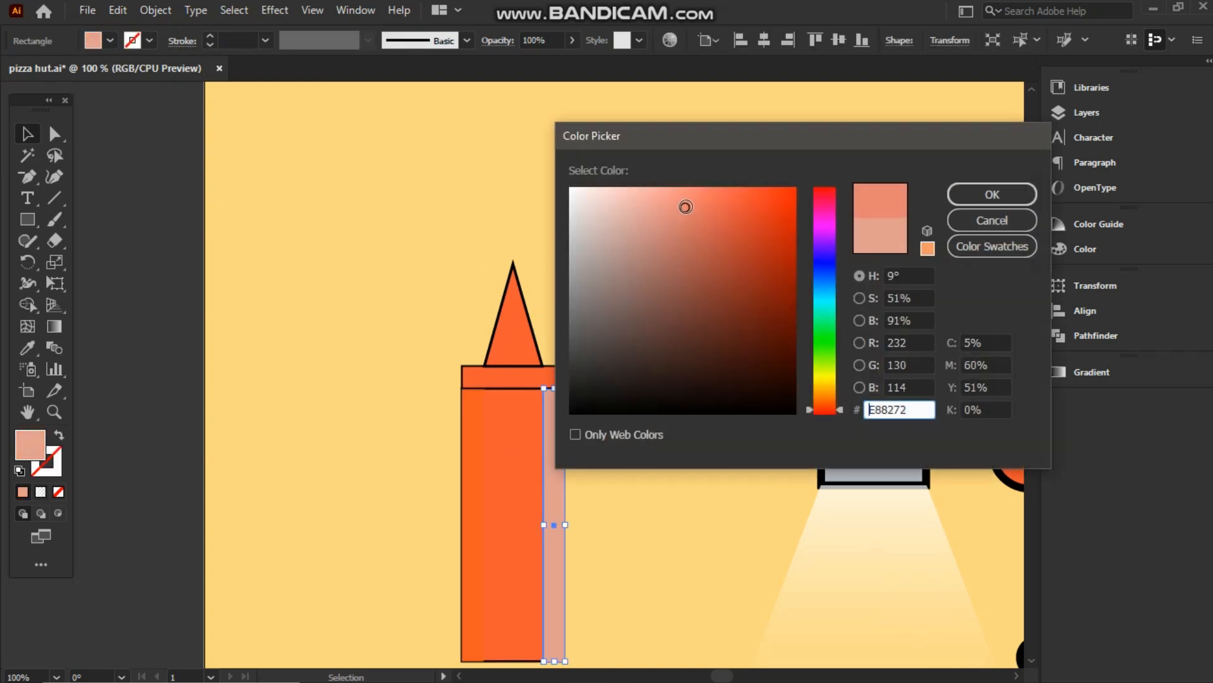
click(990, 193)
mouse_move(418, 319)
mouse_down()
mouse_move(582, 480)
mouse_move(306, 462)
mouse_move(305, 451)
mouse_up()
click(370, 472)
Fill the copied bottle's nozzle, cap and body with golden yellow
drag(248, 309, 298, 363)
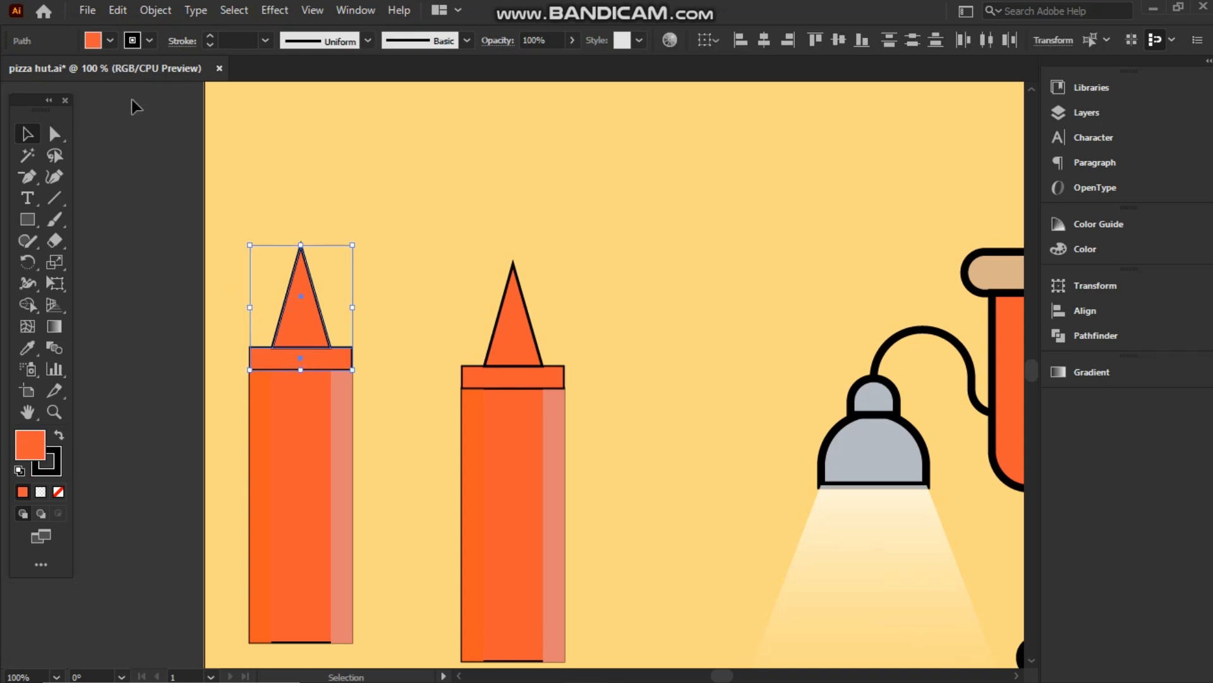
click(110, 42)
click(98, 125)
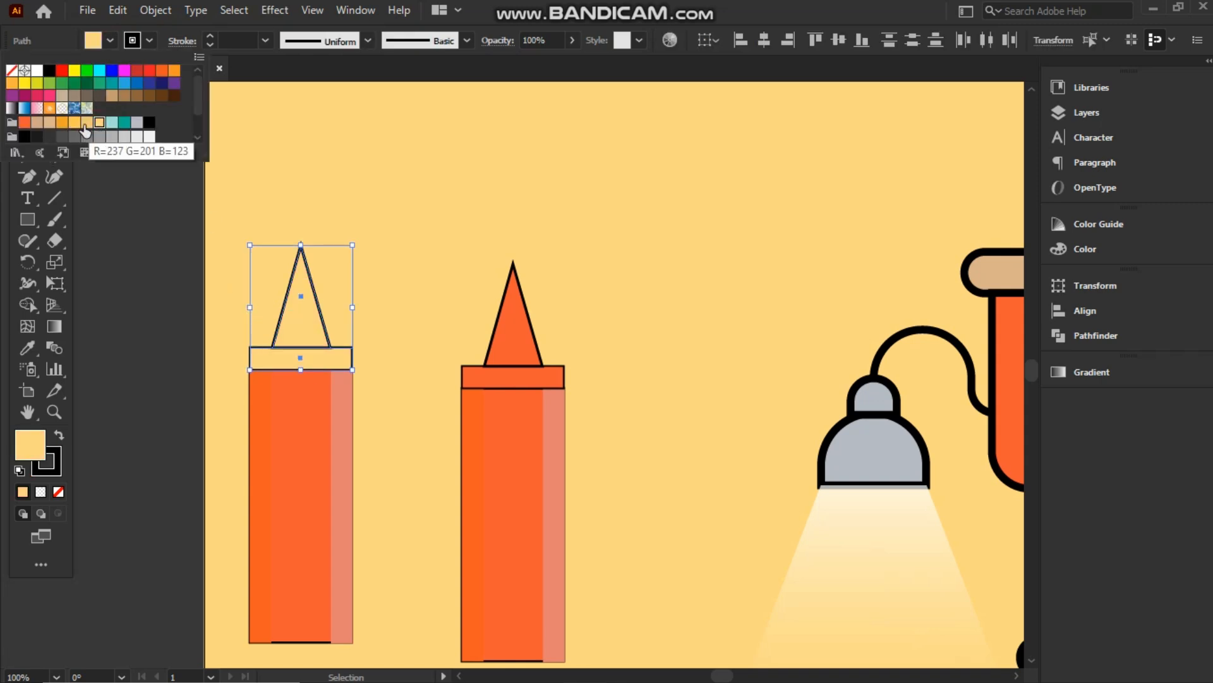
click(75, 124)
click(87, 124)
click(216, 173)
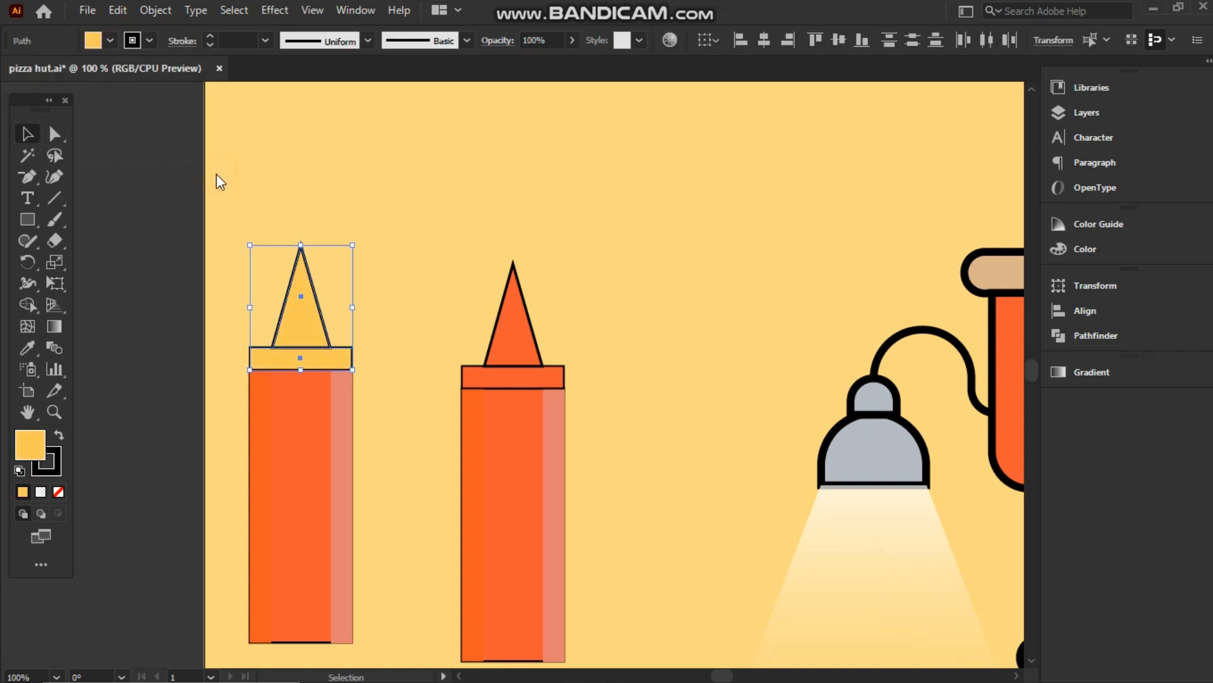
click(216, 173)
click(291, 409)
click(110, 41)
click(75, 124)
click(246, 155)
Fill the yellow bottle's left strip with a darker orange-yellow and its right strip with pale yellow
click(255, 409)
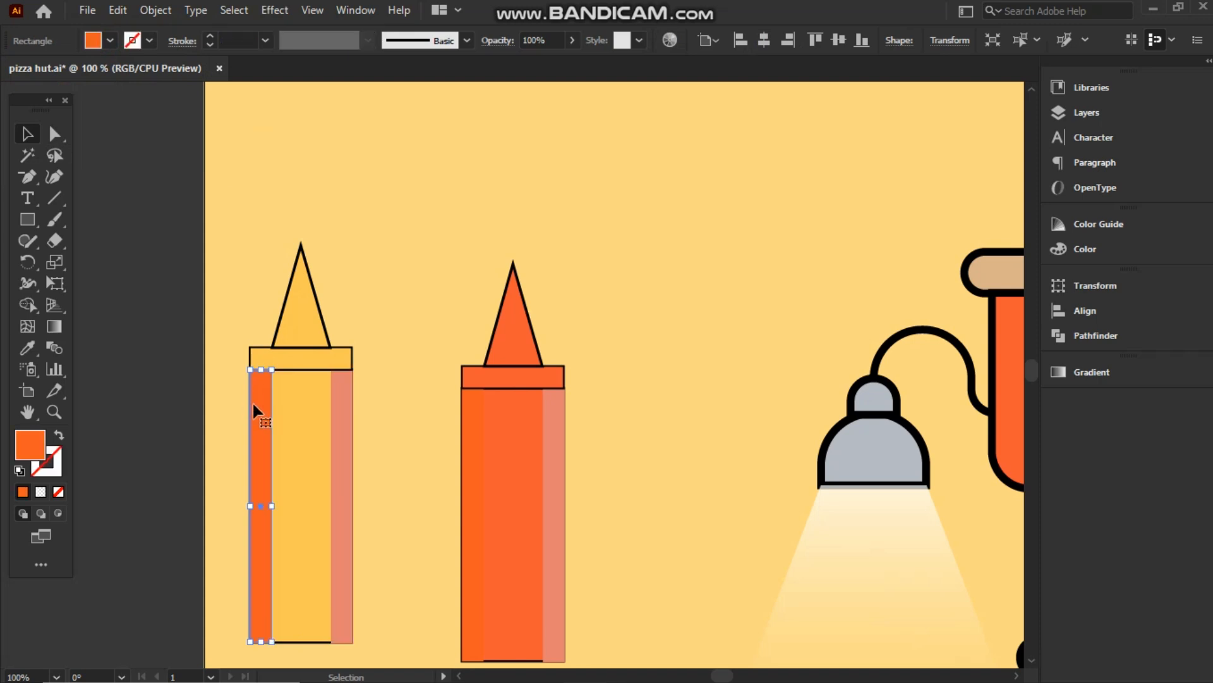
click(110, 41)
click(56, 131)
click(210, 163)
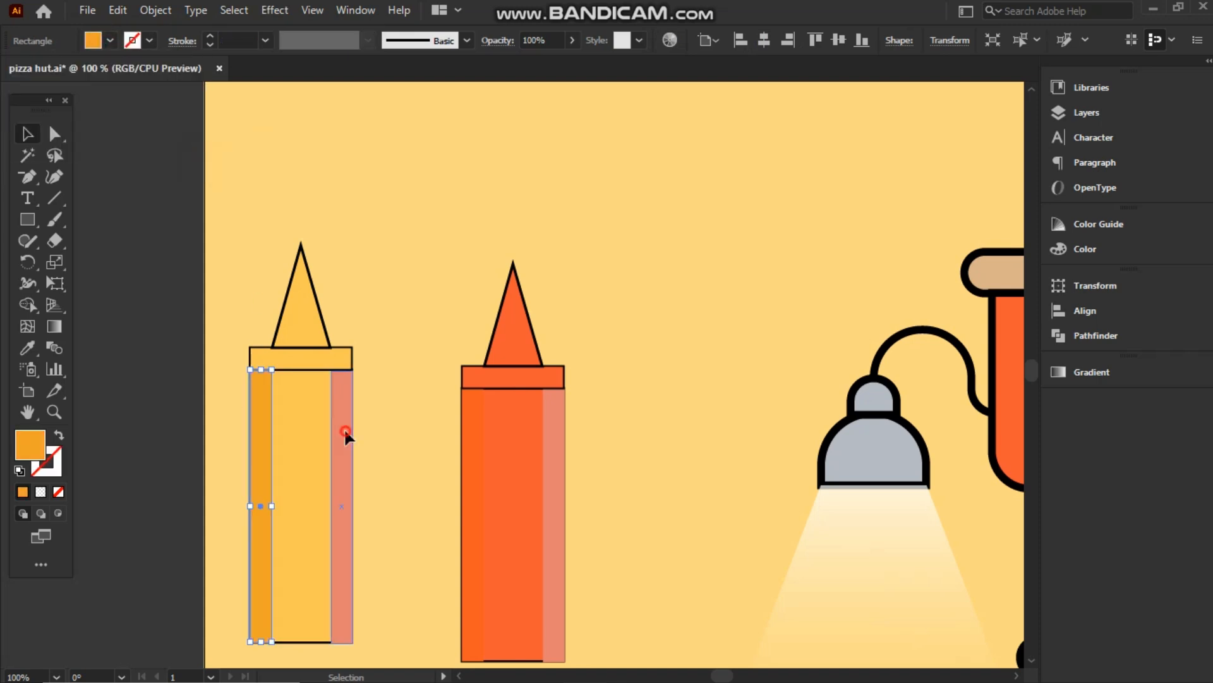
click(344, 430)
click(110, 41)
click(63, 153)
click(239, 179)
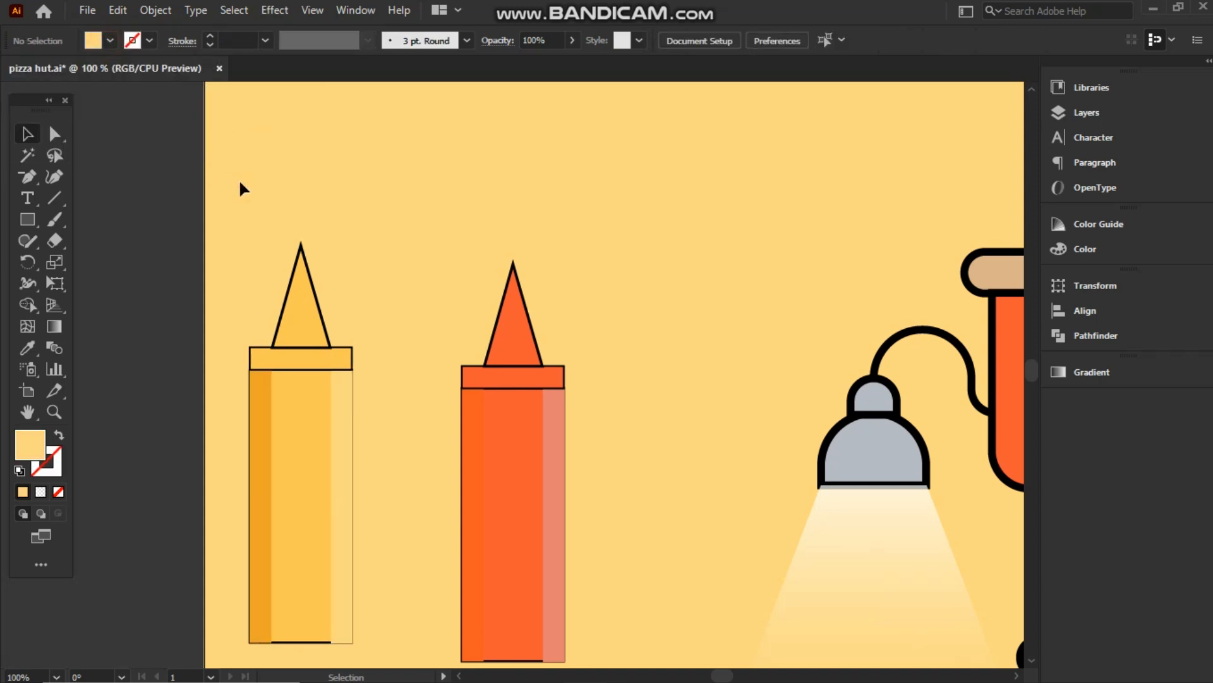
Move the yellow bottle beside the red one, then shrink both and stand them on the grey counter near the left post
key(ctrl+minus)
key(ctrl+minus)
drag(409, 419, 452, 433)
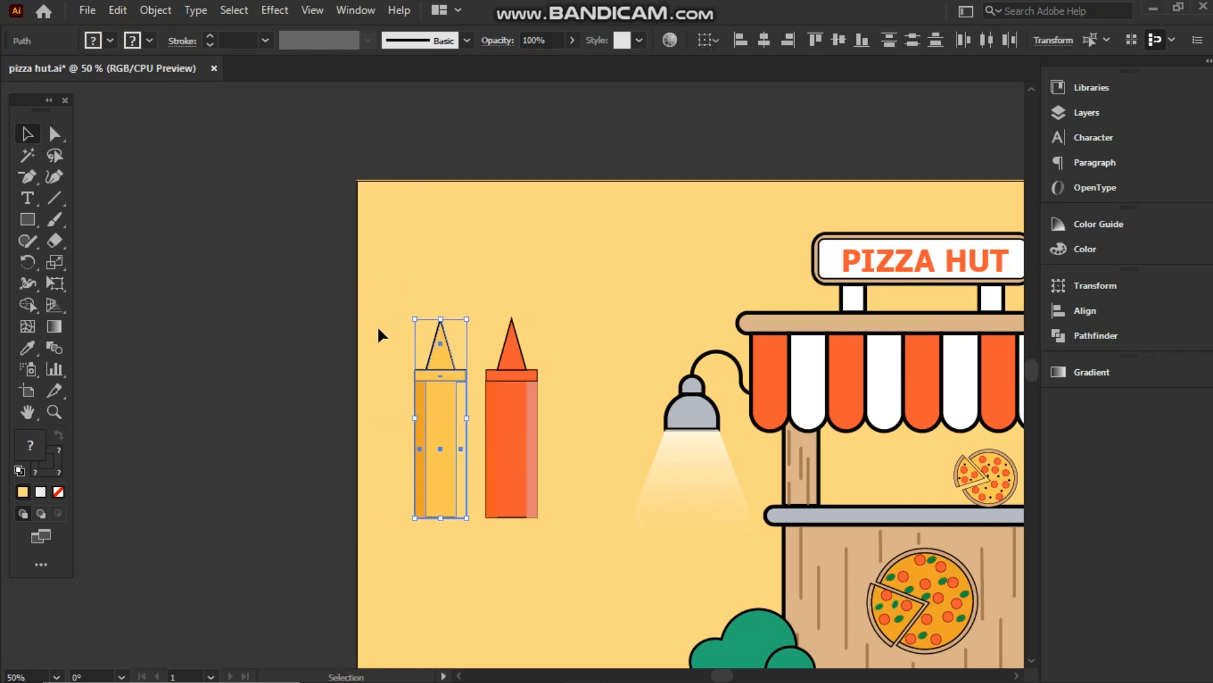
mouse_move(379, 329)
mouse_down()
mouse_move(545, 526)
mouse_move(441, 360)
mouse_move(852, 474)
mouse_move(850, 496)
mouse_move(859, 480)
mouse_move(884, 484)
mouse_move(865, 488)
mouse_up()
click(544, 495)
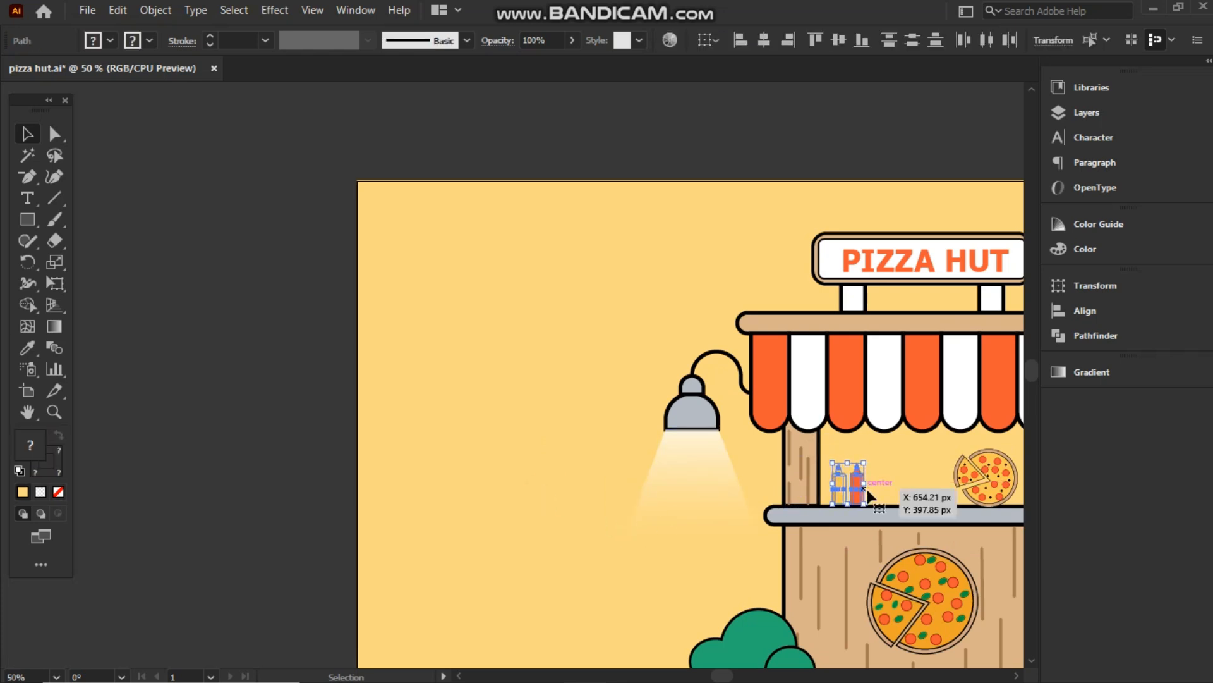
click(493, 421)
Draw three horizontal wood-grain lines of differing lengths and heights across the left and middle of the wooden beam above the awning
key(ctrl+minus)
drag(719, 676, 732, 678)
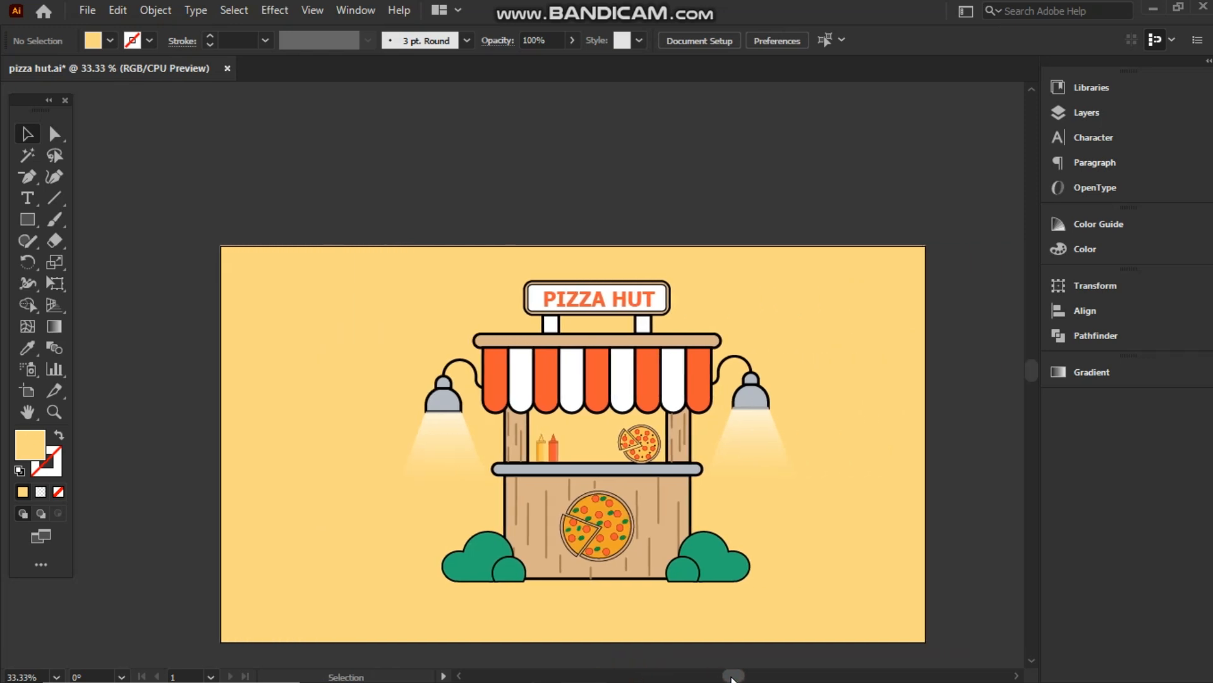
click(25, 178)
key(ctrl+1)
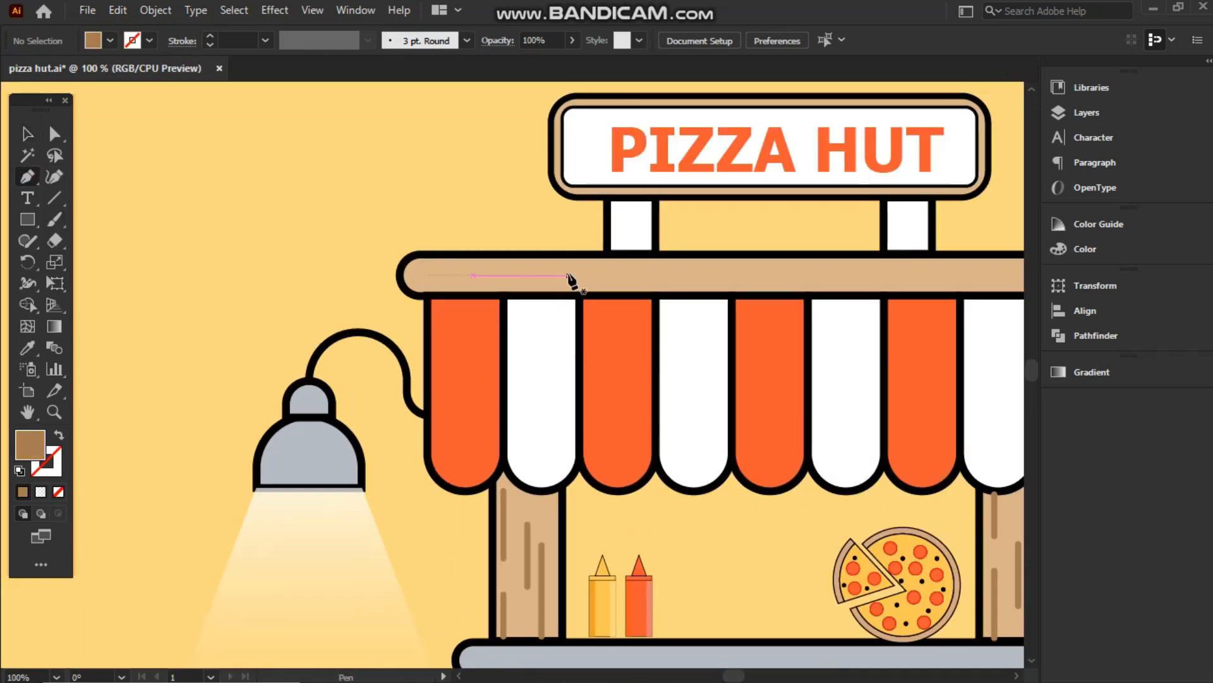
click(568, 266)
click(633, 266)
ctrl+click(701, 279)
click(702, 279)
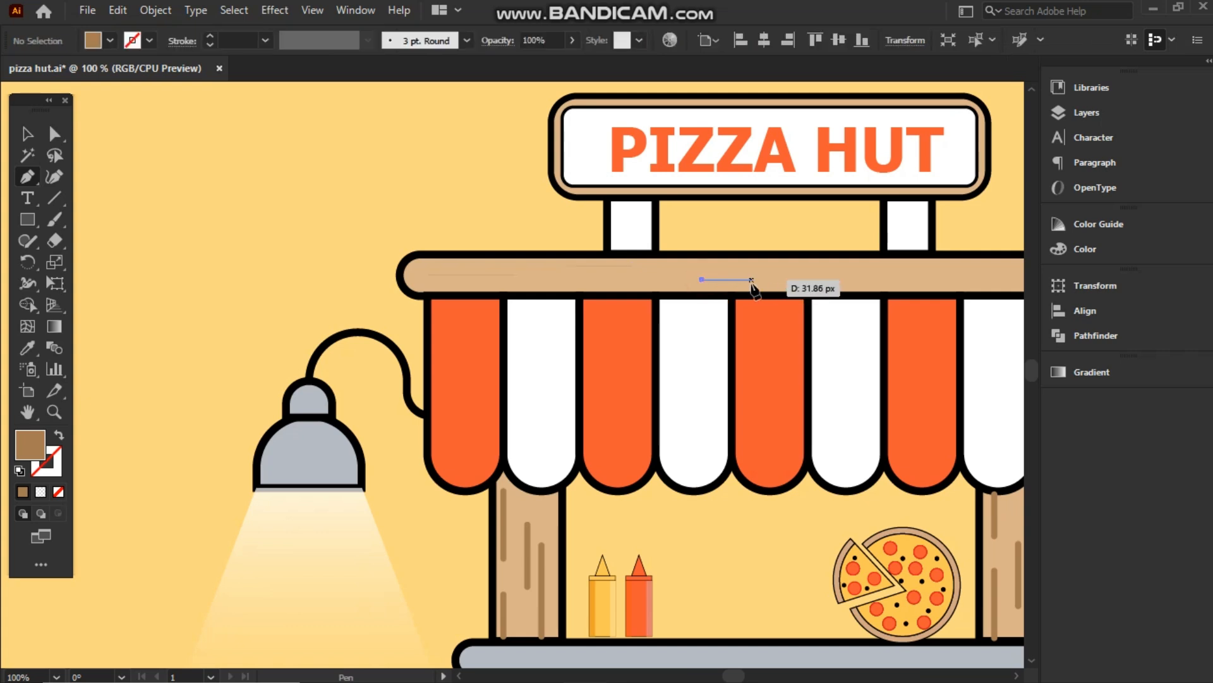
click(833, 280)
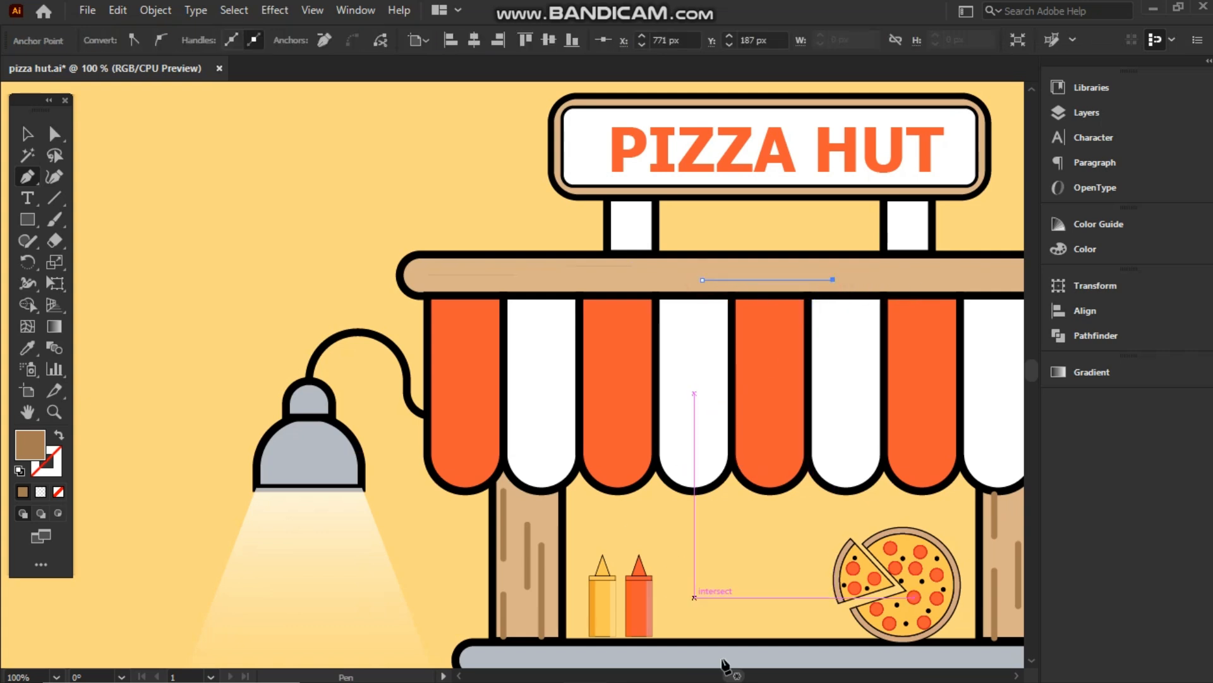
Draw two more separate wood-grain lines on the right part of the beam, a short one and a longer one near its end
drag(729, 675, 740, 677)
click(667, 275)
click(708, 276)
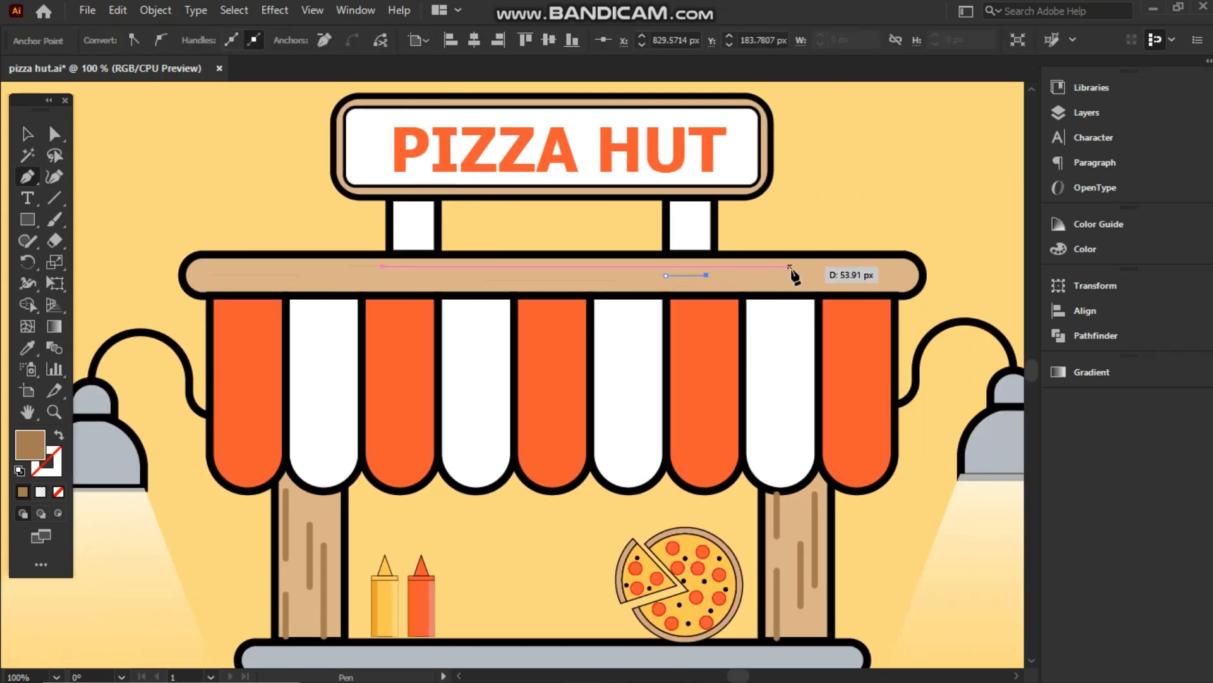
key(Escape)
click(766, 266)
click(840, 266)
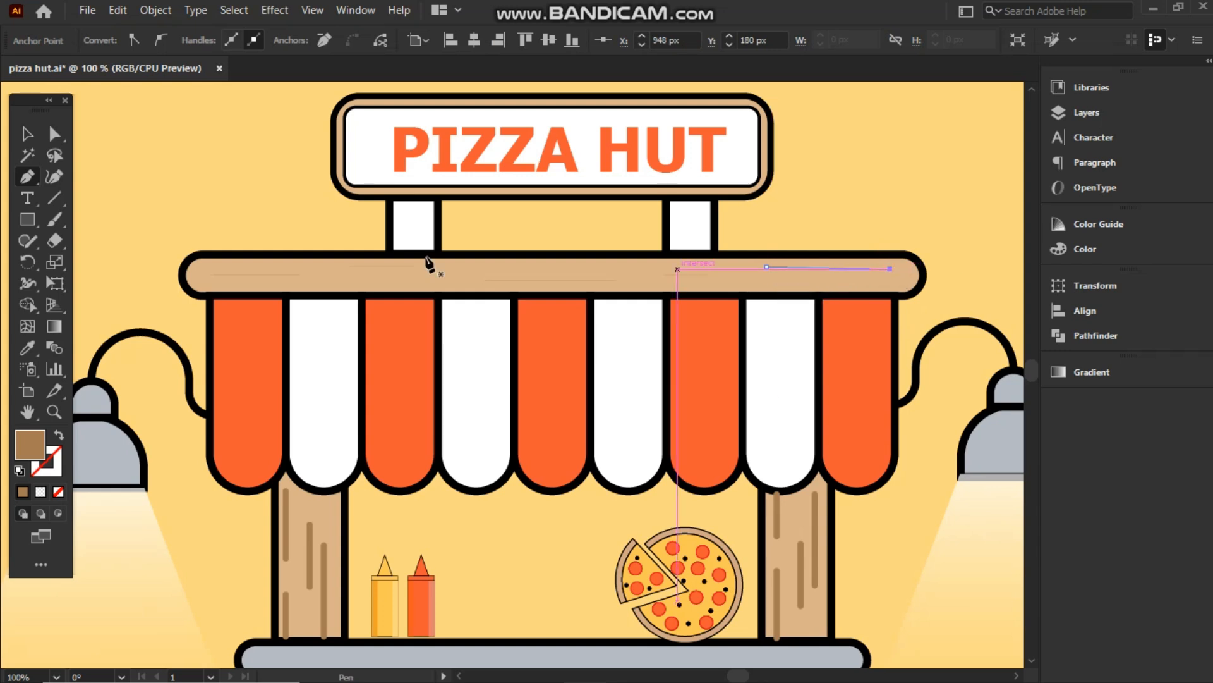
Select all five grain lines on the beam without the beam itself and give them a 3 pt stroke
key(v)
click(274, 273)
shift+click(378, 267)
shift+click(505, 277)
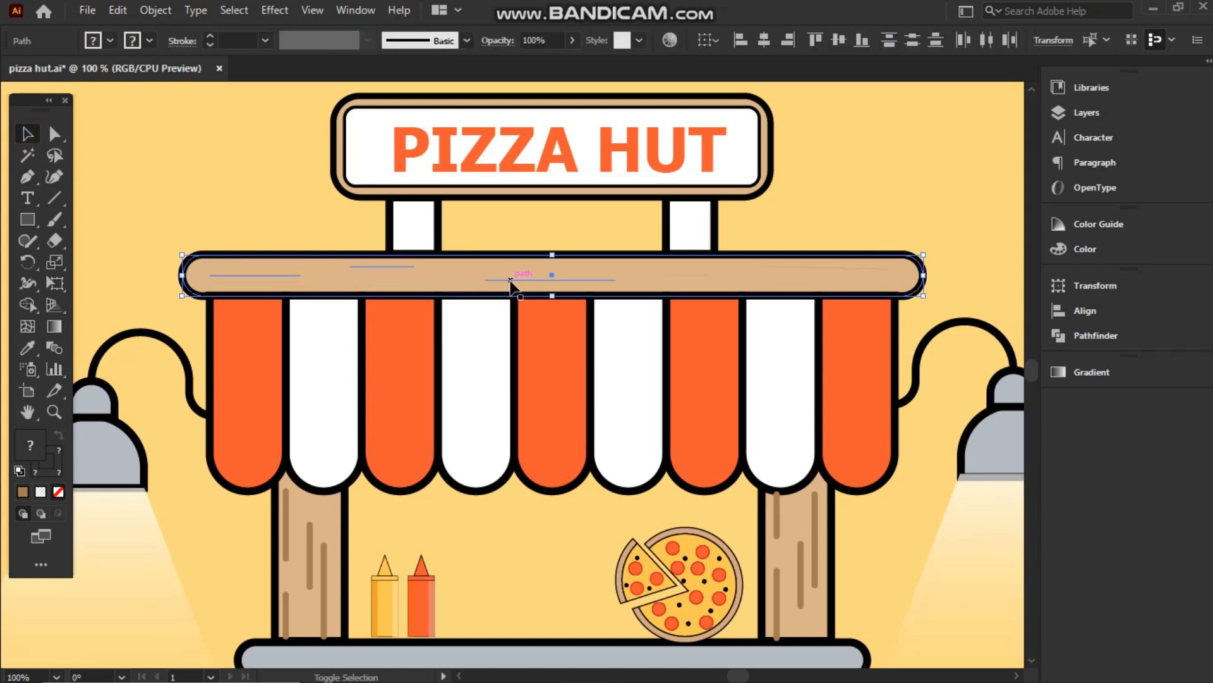
shift+click(508, 280)
shift+click(668, 275)
shift+click(817, 267)
shift+click(775, 260)
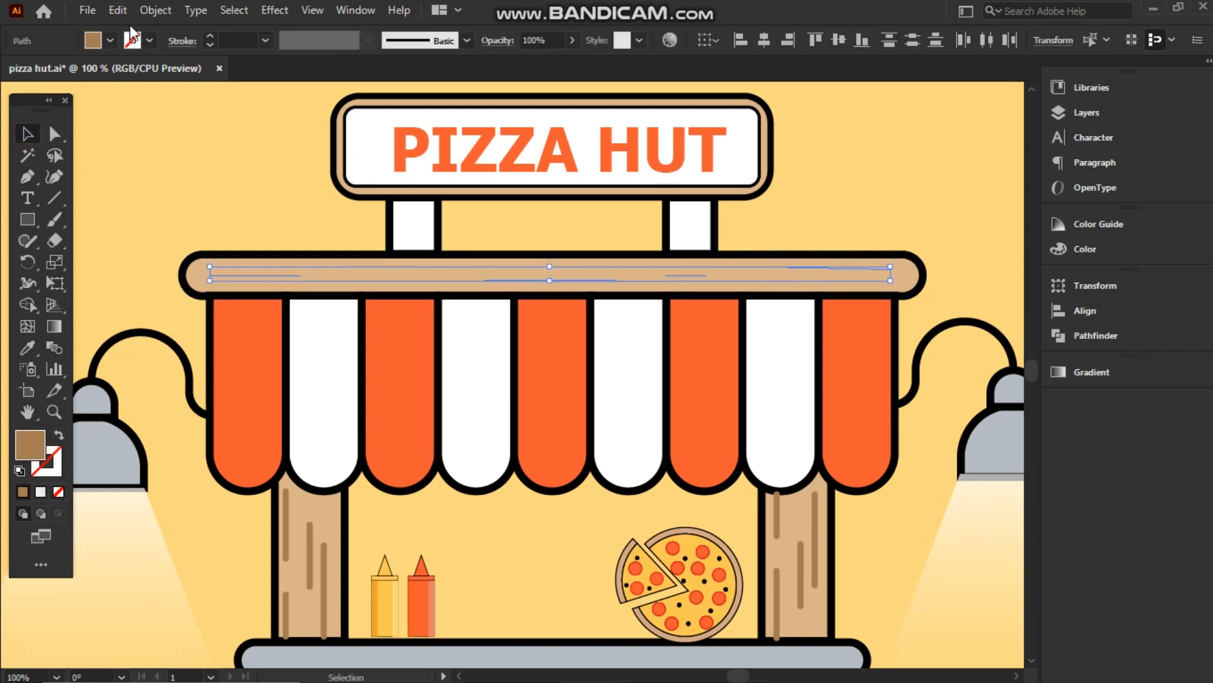
click(265, 40)
click(285, 157)
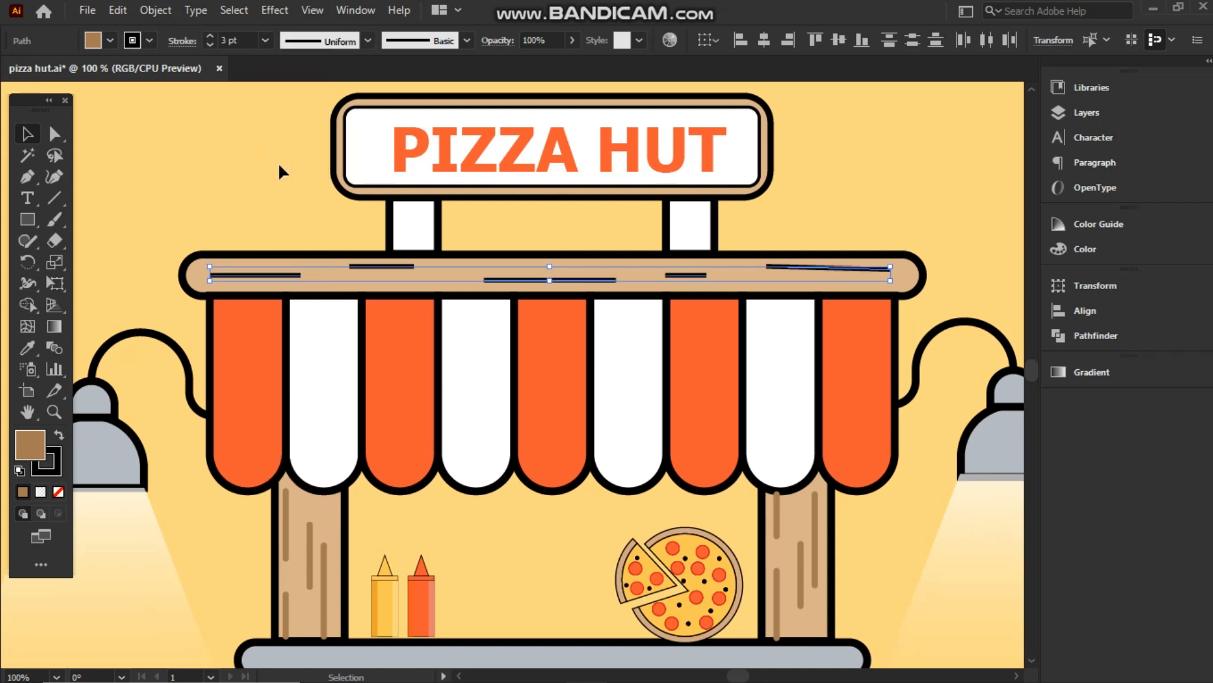
click(182, 41)
click(87, 87)
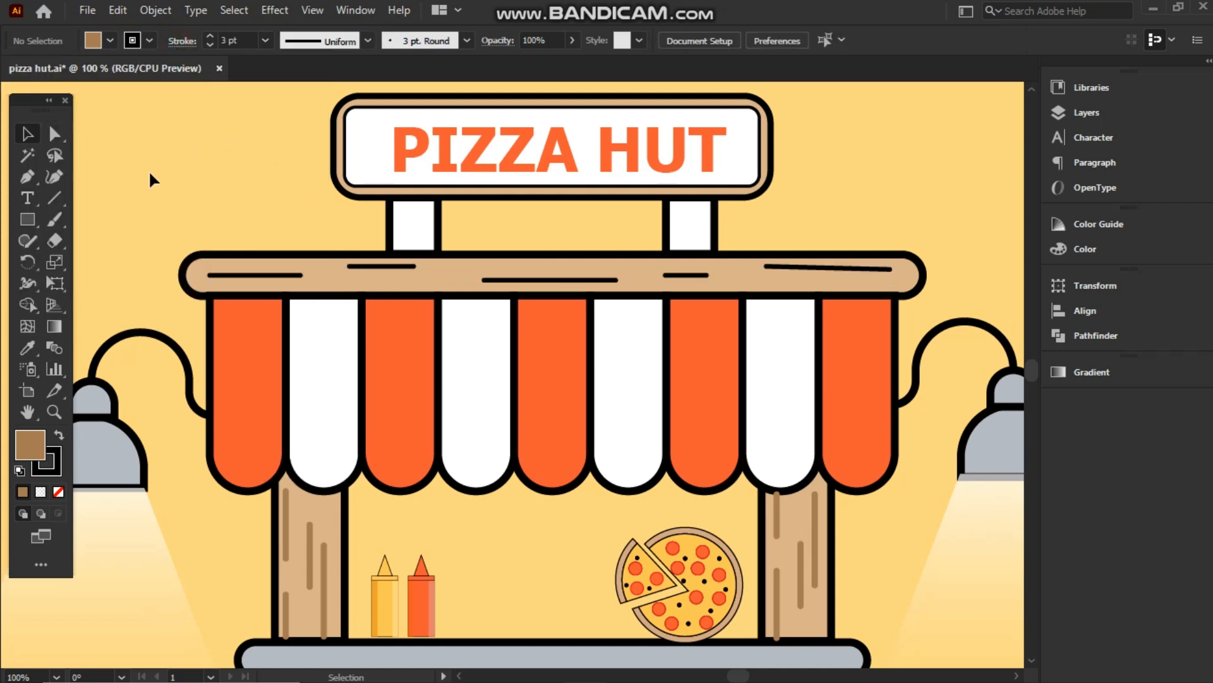
Give all five beam grain lines the 4 pt brown stroke and no fill sampled from a grain line on the left post
click(271, 276)
shift+click(379, 266)
shift+click(506, 279)
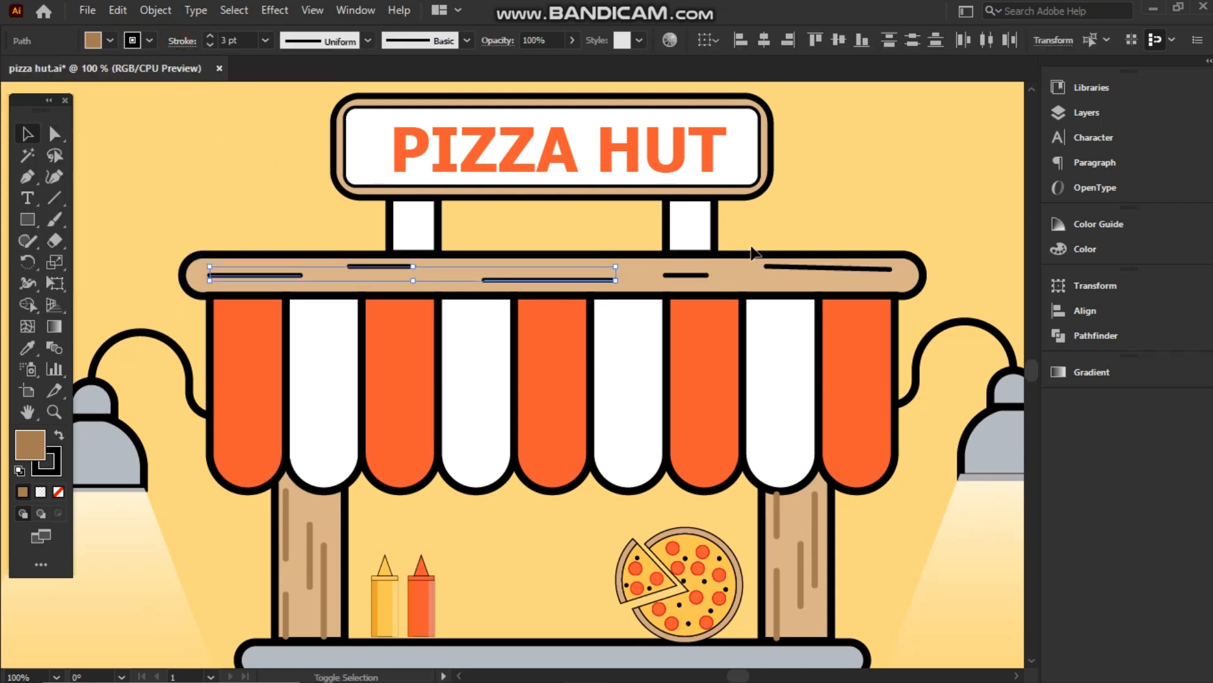
shift+click(708, 275)
shift+click(773, 266)
key(i)
click(288, 508)
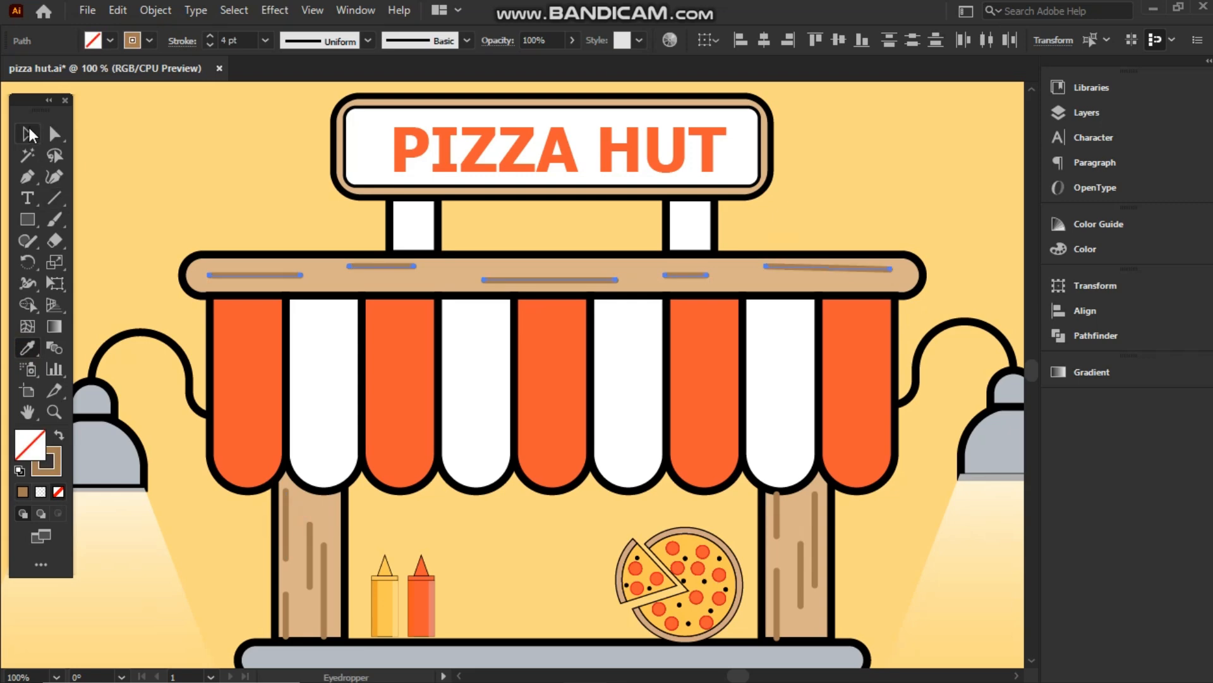
Make a thin crescent from two slightly offset copies of the left bush's large shape by subtracting the front copy
click(27, 134)
click(135, 163)
key(ctrl+0)
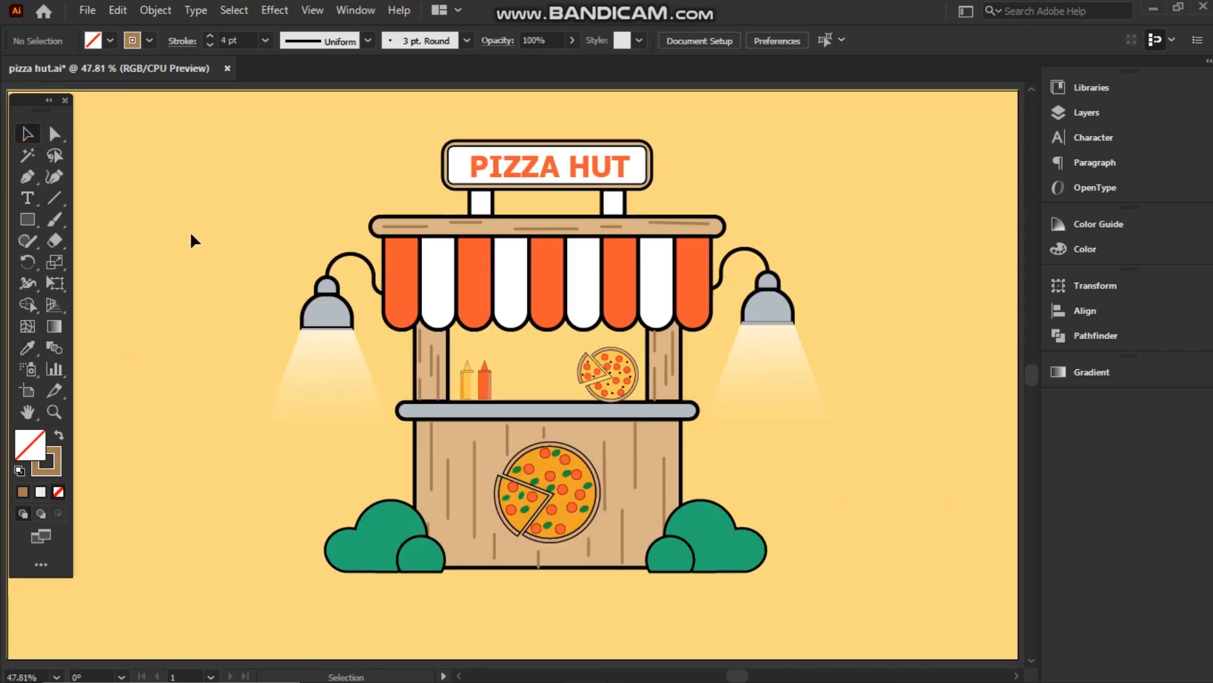
click(346, 541)
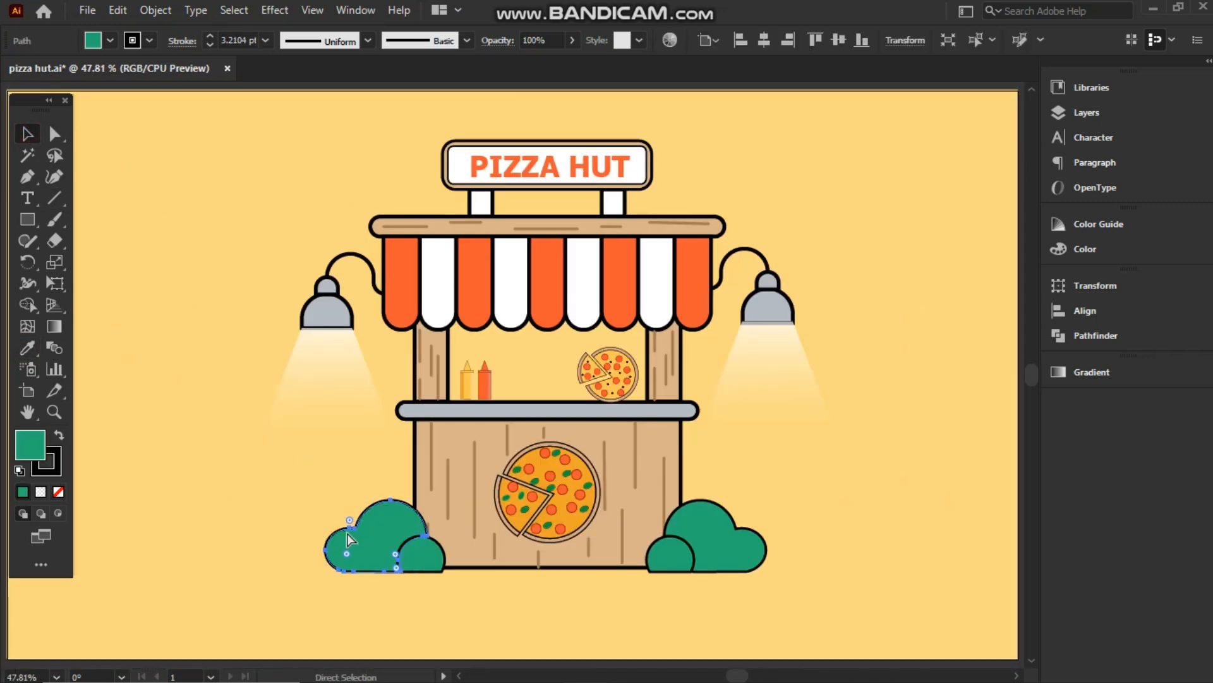
key(ctrl+1)
drag(487, 415, 245, 301)
drag(143, 175, 291, 272)
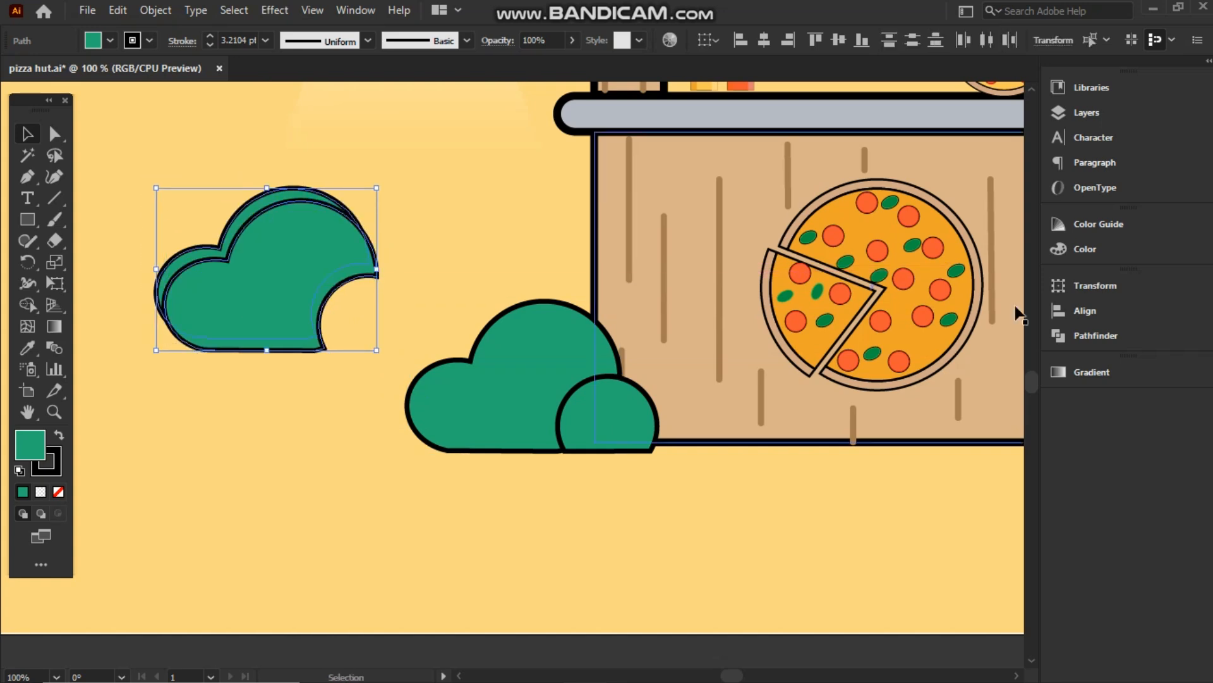
click(1068, 340)
click(883, 327)
click(1005, 280)
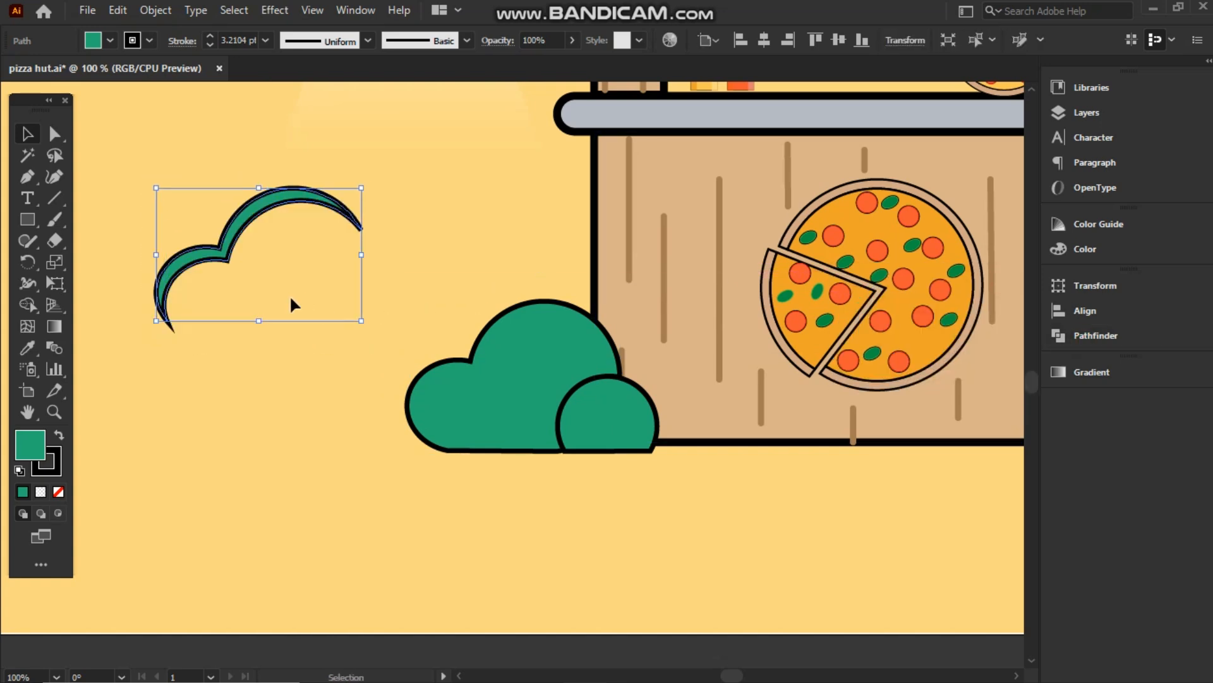
Give the crescent a light aqua fill without stroke and place it along the upper left edge of the left bush
click(110, 41)
click(112, 122)
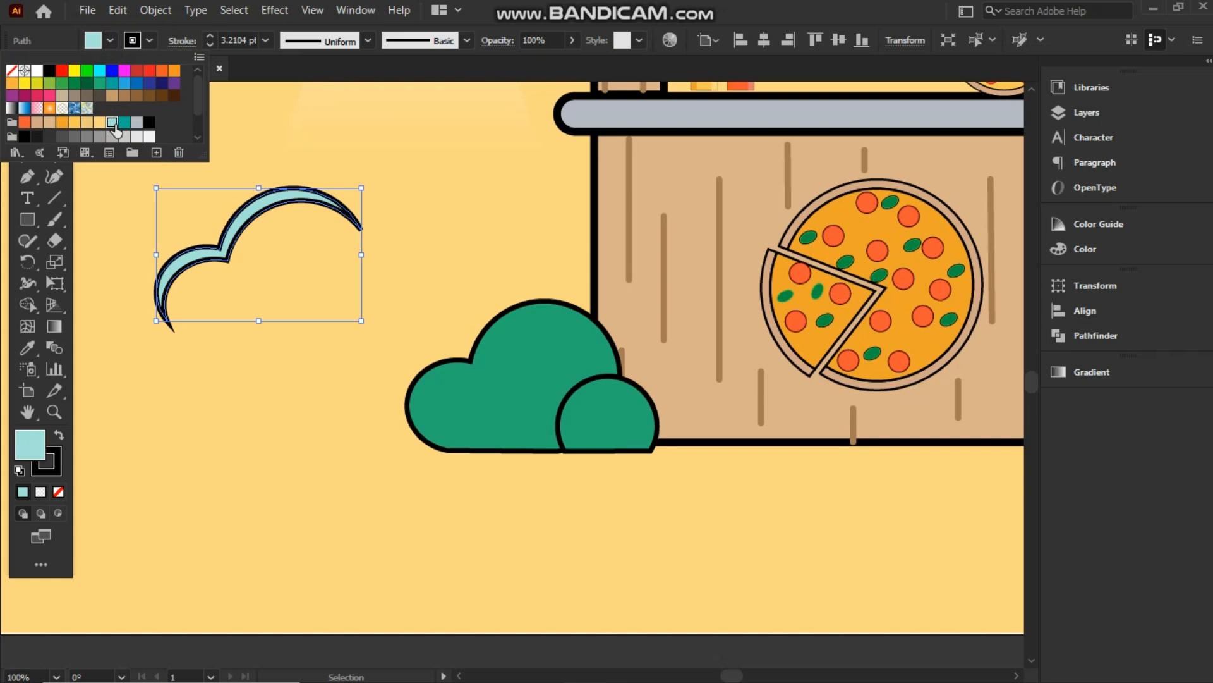
click(237, 149)
click(149, 41)
click(11, 72)
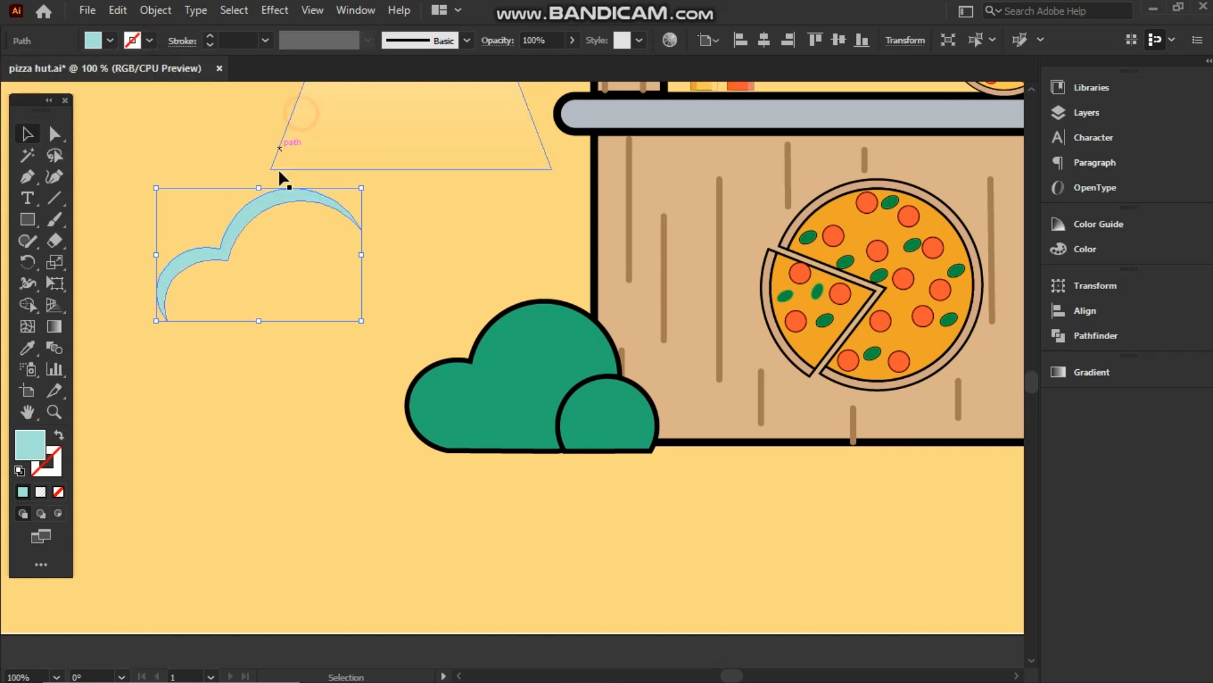
mouse_move(256, 197)
mouse_down()
mouse_move(483, 311)
mouse_move(499, 332)
mouse_up()
click(341, 353)
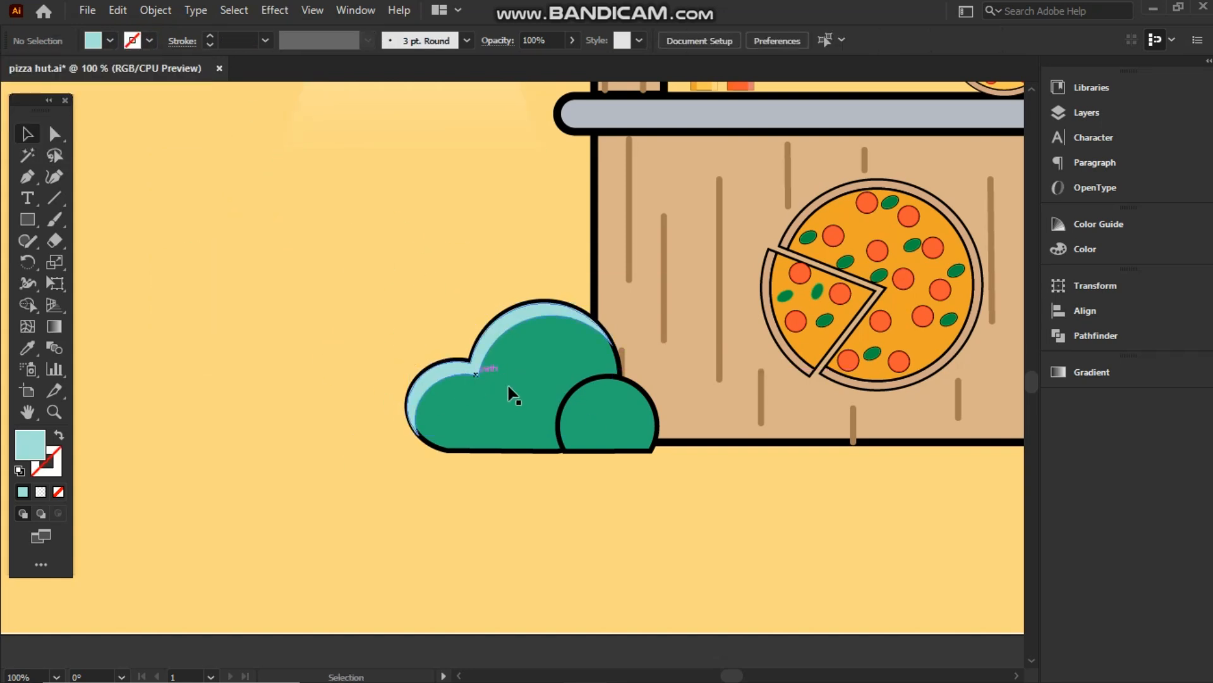
Make a smaller crescent from two offset copies of the left bush's small round shape by subtracting the front copy
drag(581, 406, 609, 525)
drag(533, 491, 689, 569)
click(1100, 335)
click(877, 323)
click(1002, 279)
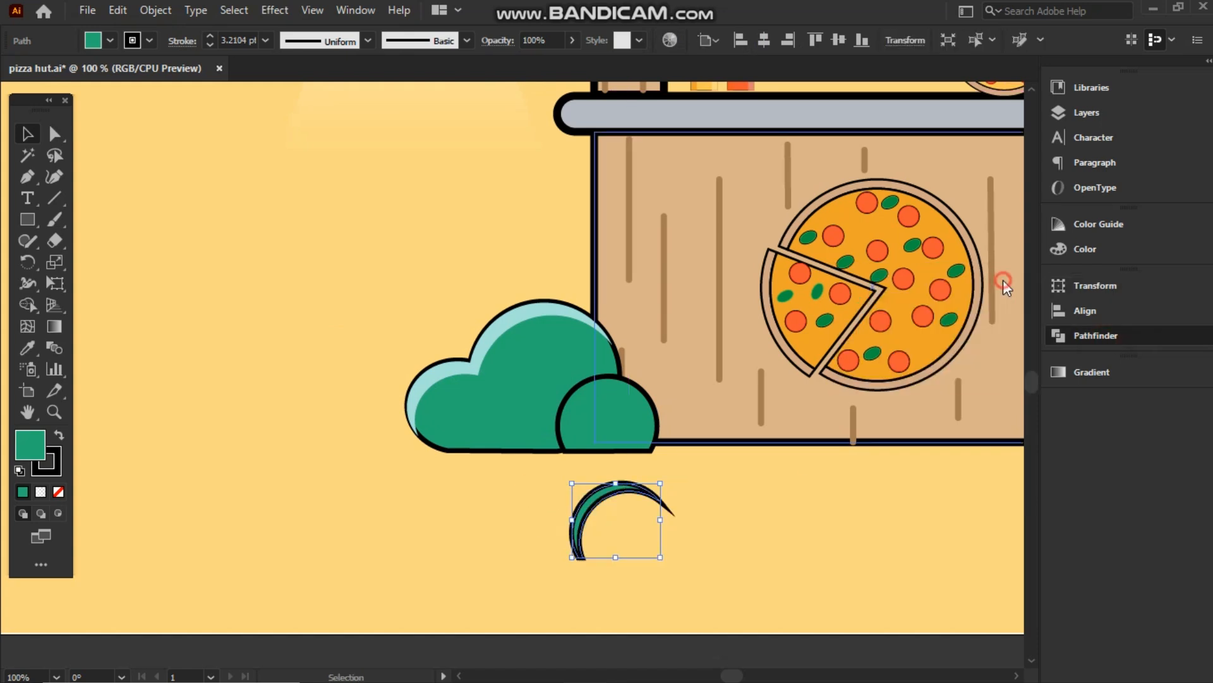
Sample the light aqua highlight style onto the small crescent and place it along the small left bush's upper left edge
key(i)
click(411, 393)
key(v)
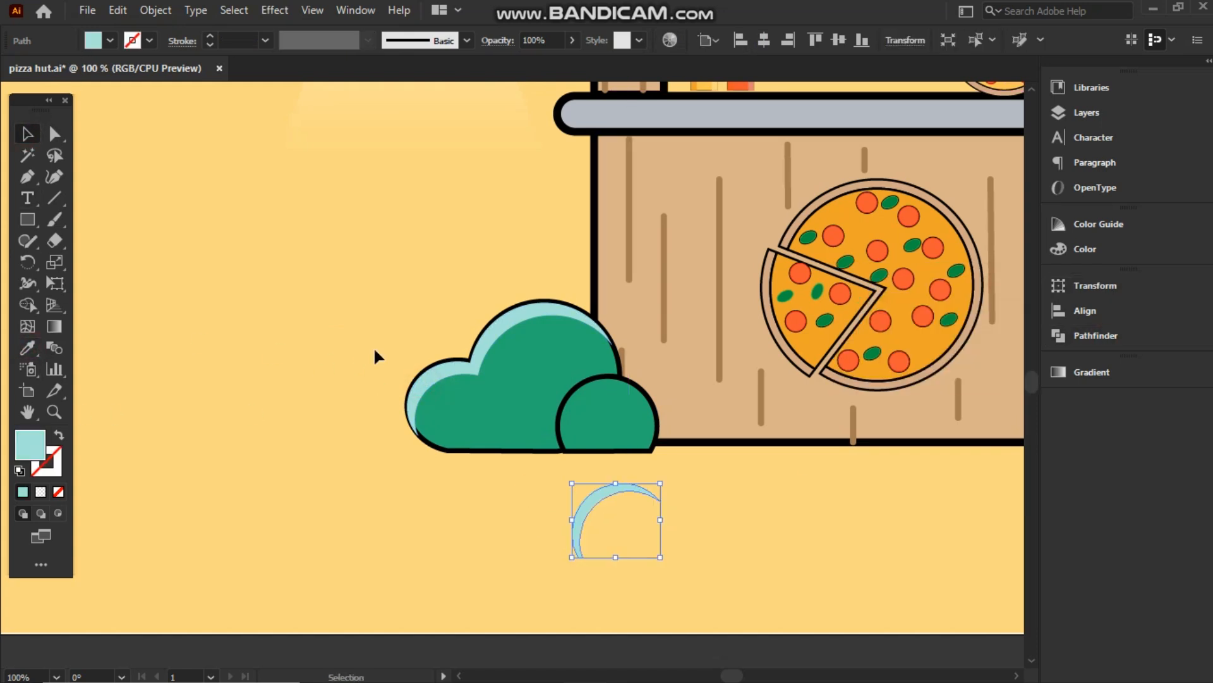
drag(576, 525, 562, 418)
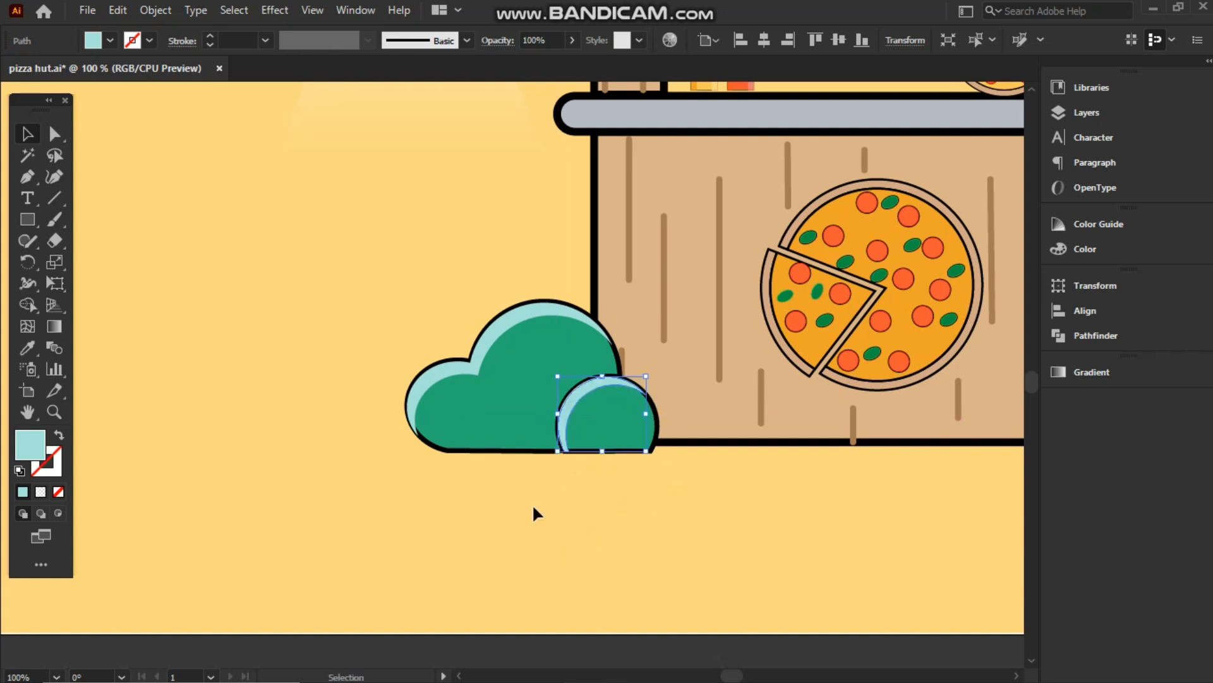
scroll(555, 414, right, 2)
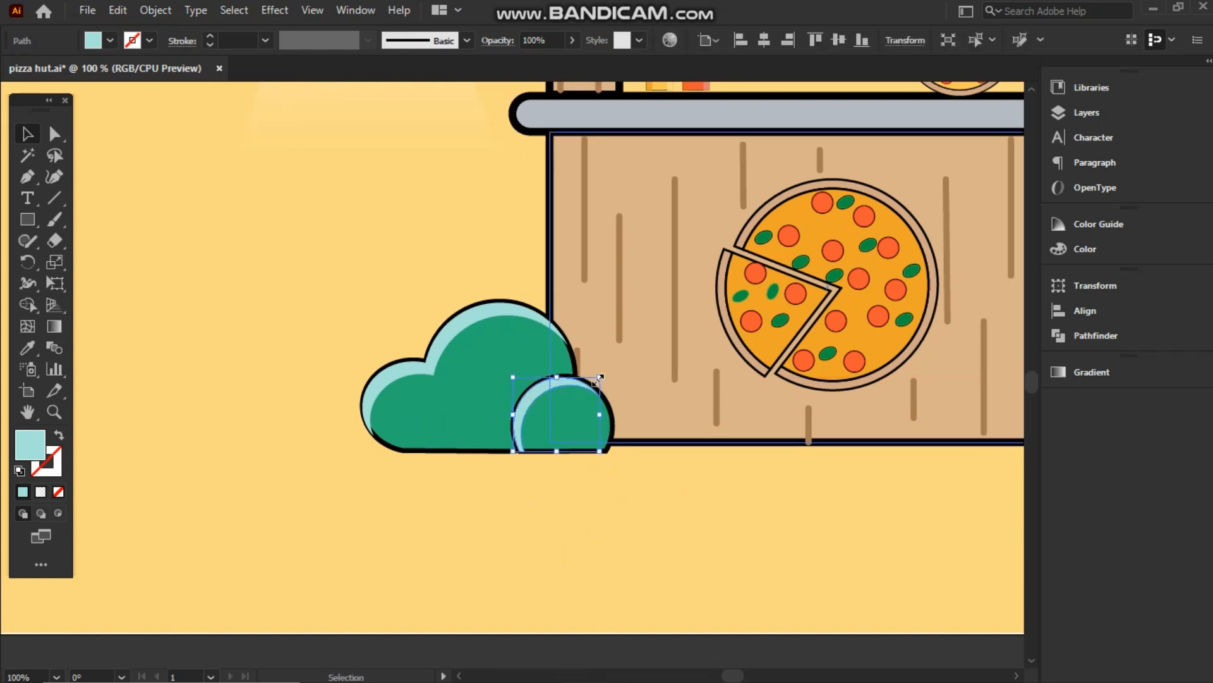
click(510, 460)
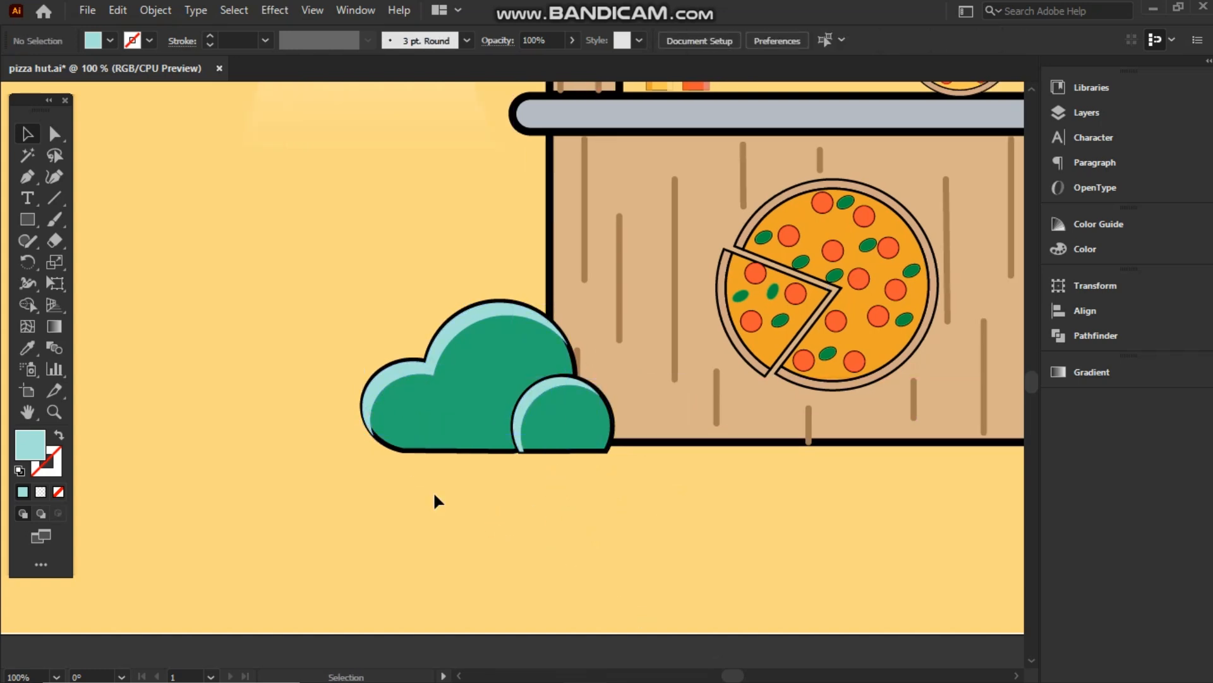
Slightly adjust the lower left end of the large left bush's highlight to fit inside its outline
click(365, 414)
drag(362, 434, 366, 436)
click(383, 481)
Make a crescent from two offset copies of the right bush's large shape by subtracting the front copy
drag(733, 675, 742, 675)
click(729, 421)
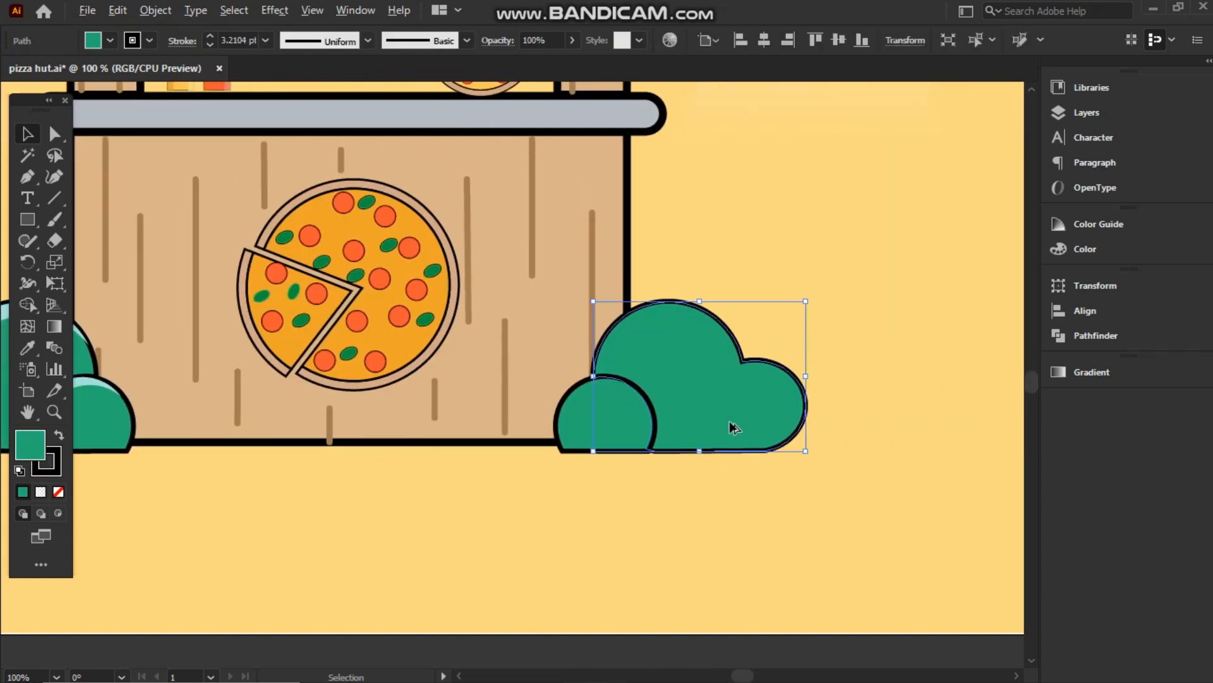
drag(729, 421, 696, 531)
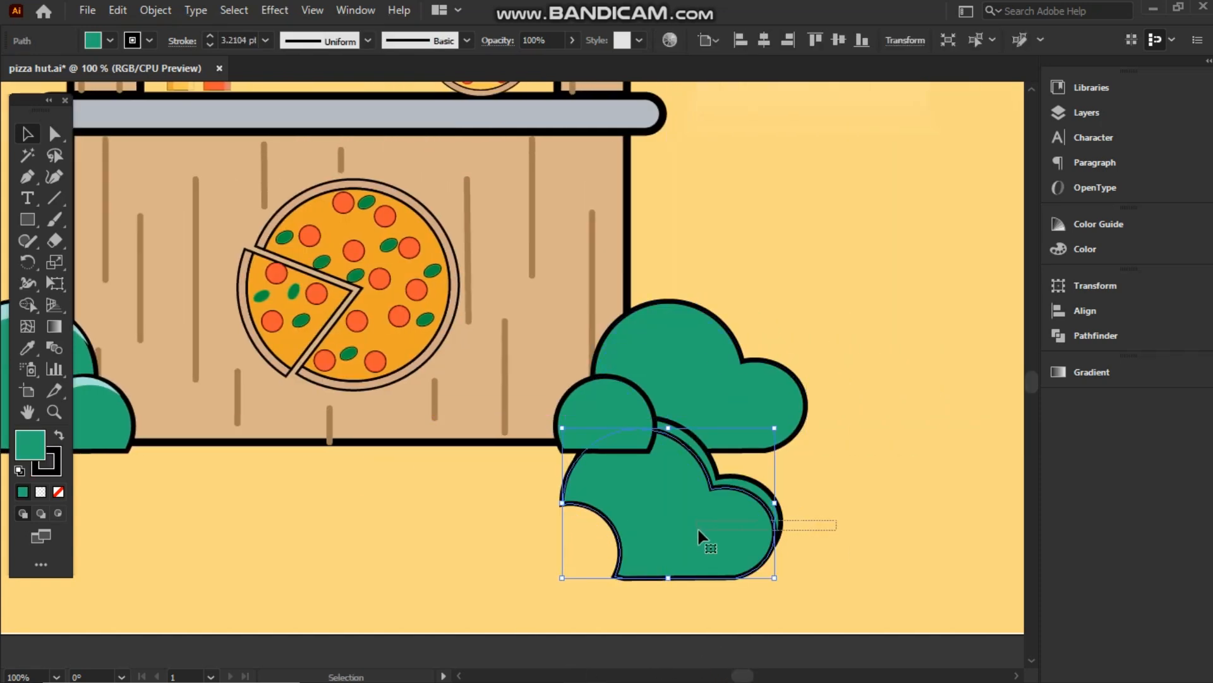
shift+click(772, 504)
click(1105, 335)
click(882, 326)
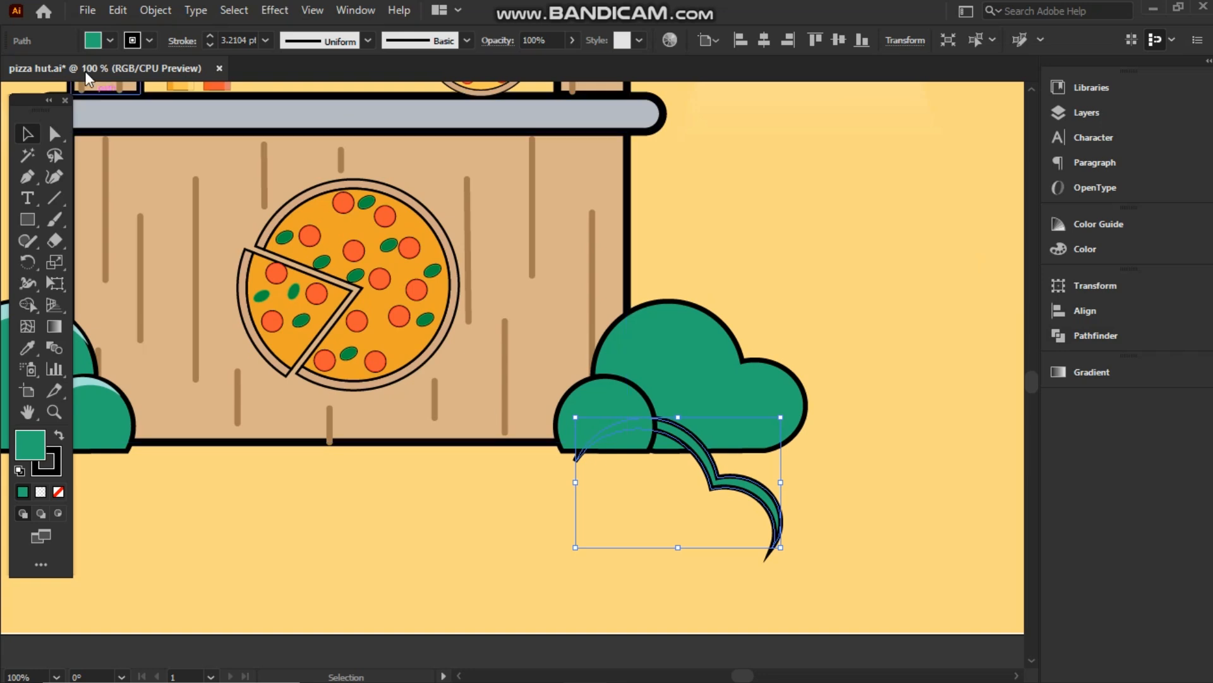
Give the right bush's crescent a light aqua fill and remove its stroke
click(112, 41)
click(114, 123)
click(150, 41)
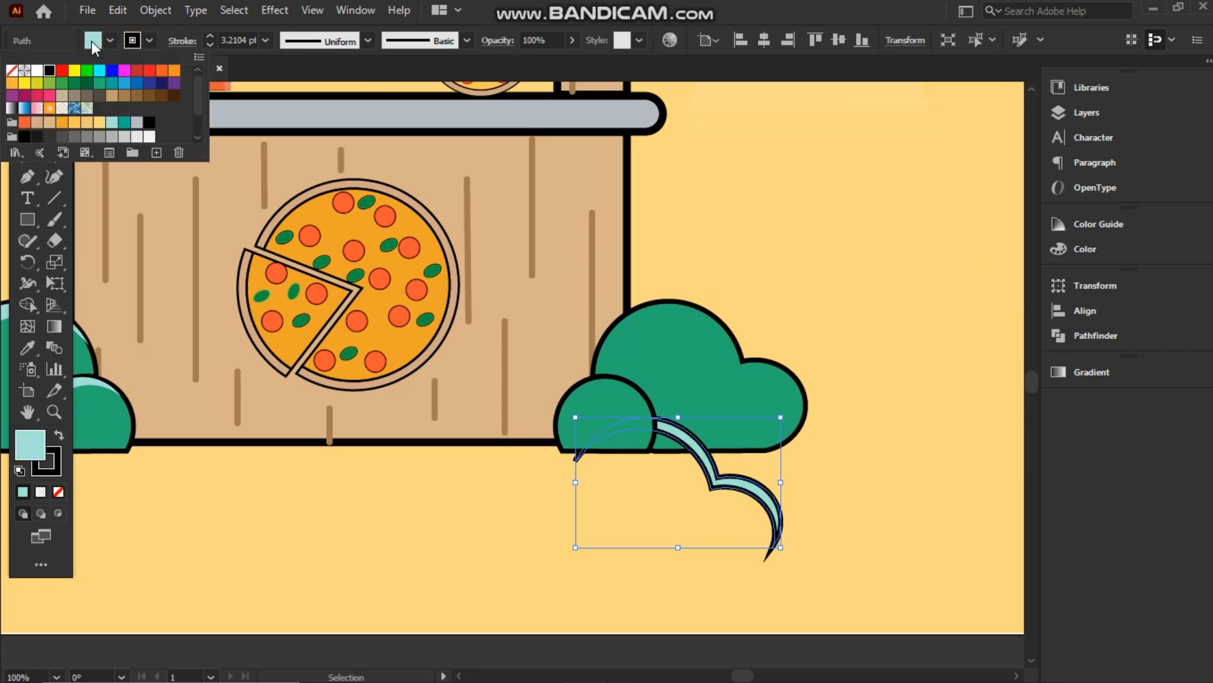
click(12, 70)
Bring the aqua crescent to the front, place it along the right bush's upper edge and shrink it slightly to fit
click(720, 477)
right_click(720, 477)
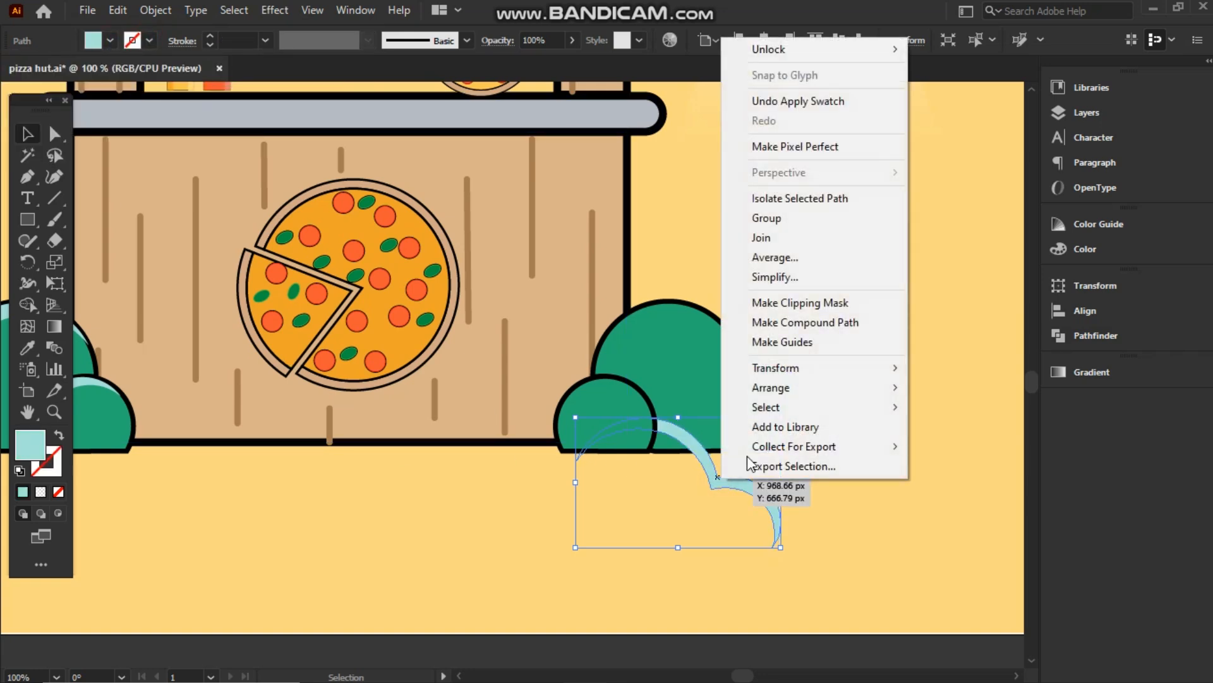
mouse_move(831, 388)
click(1001, 388)
drag(750, 474, 771, 360)
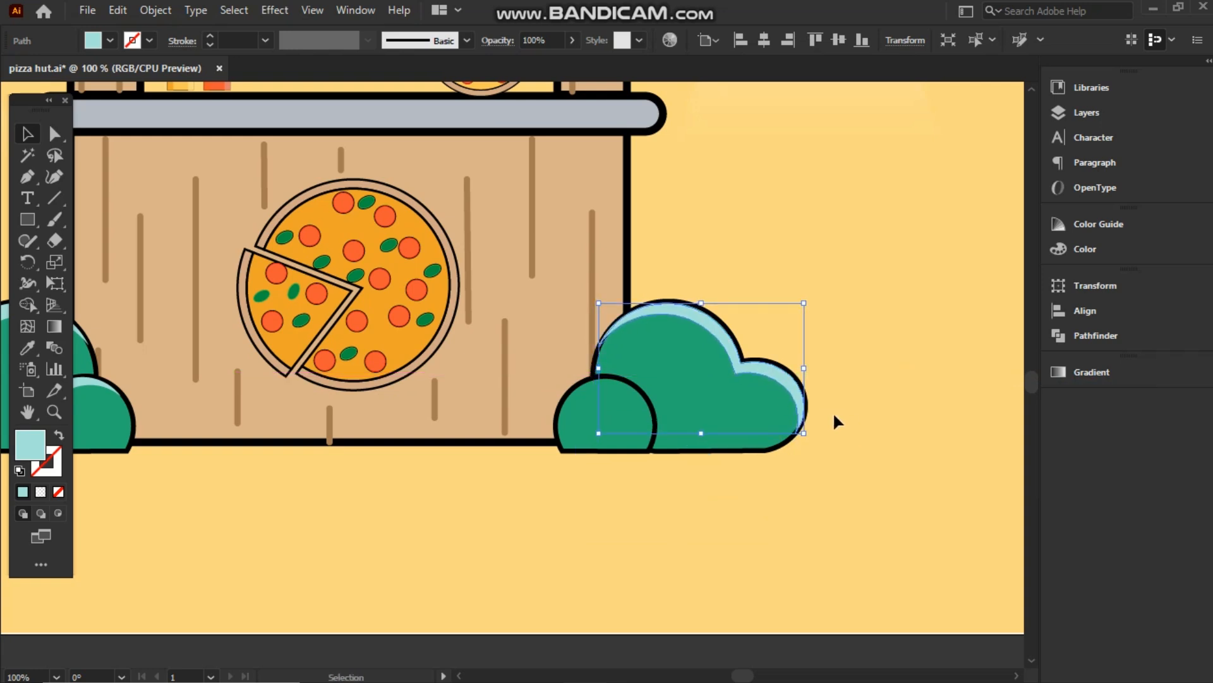
drag(598, 303, 603, 306)
click(791, 462)
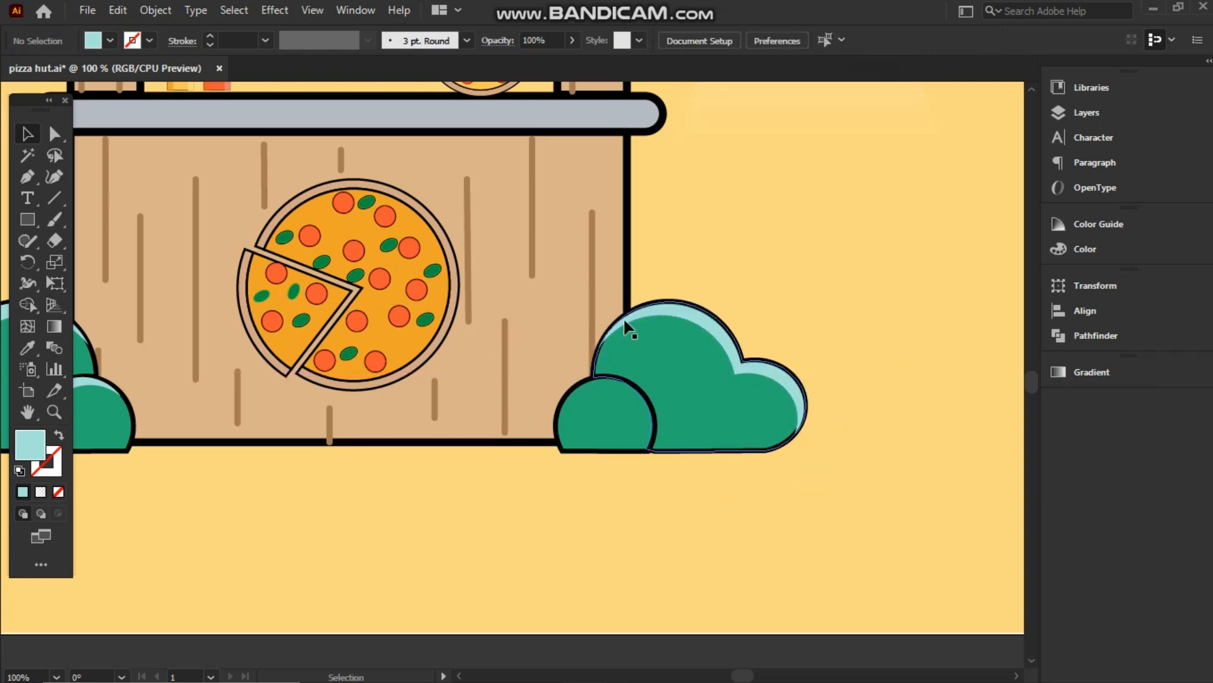
Fine-tune the left end of the highlight on the large right bush so it follows the outline
click(627, 321)
drag(596, 373, 595, 373)
click(608, 458)
click(635, 307)
click(636, 316)
click(605, 466)
Make an arch-shaped crescent from two vertically offset copies of the small right bush by subtracting the front copy
drag(610, 431, 596, 524)
drag(660, 559, 630, 536)
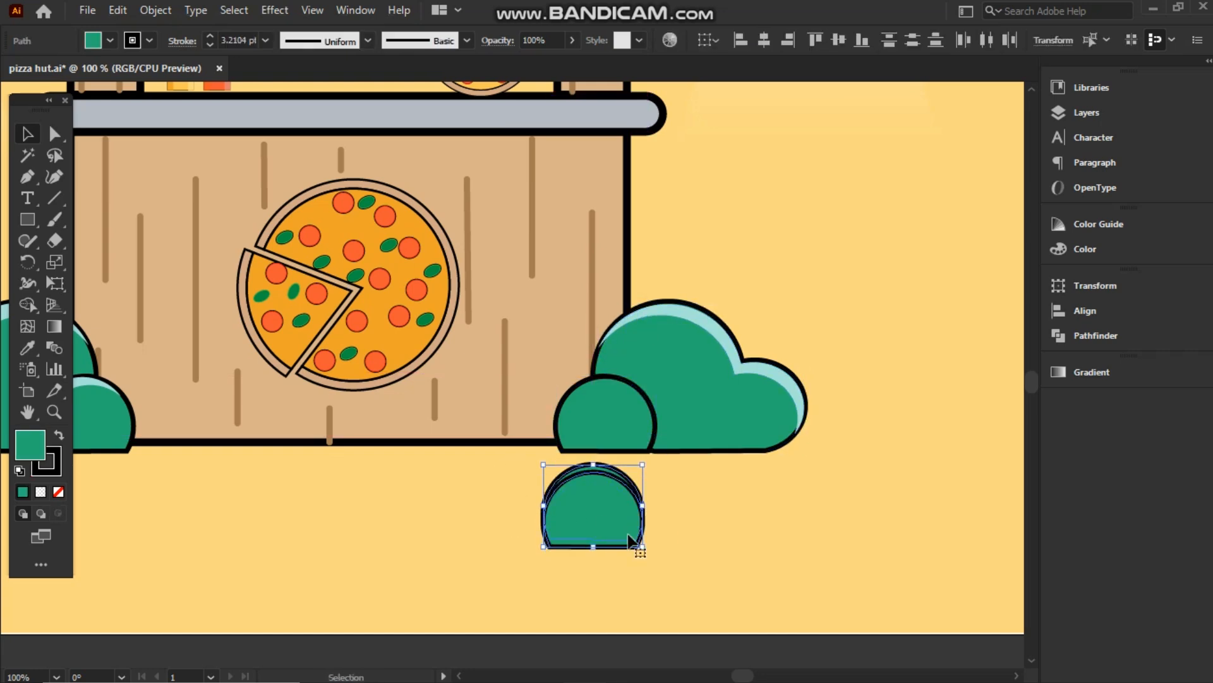
click(1096, 337)
click(883, 327)
click(1008, 279)
Sample the light aqua highlight style onto the arch and place it along the small right bush's top edge
click(27, 347)
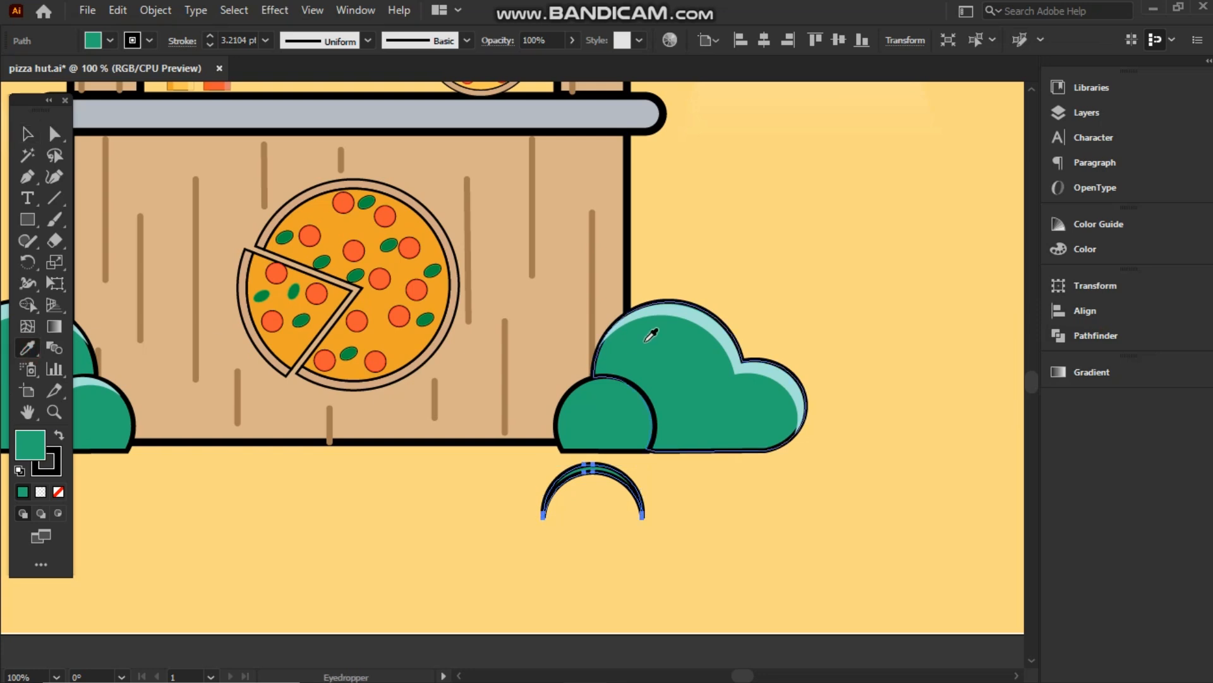
click(640, 313)
click(27, 134)
drag(608, 470, 618, 385)
click(626, 502)
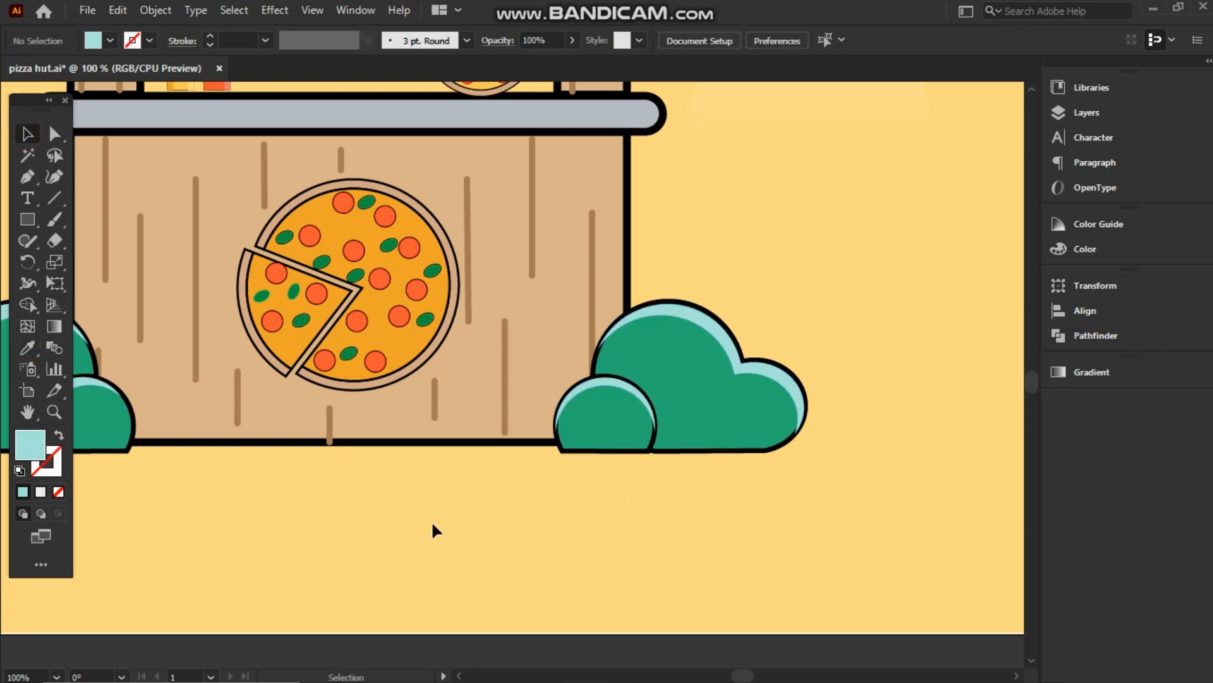
Duplicate the large right bush shape, shrink the copy to about 60% above the bush and send it backward behind it
click(668, 423)
drag(667, 423, 701, 395)
drag(839, 424, 758, 375)
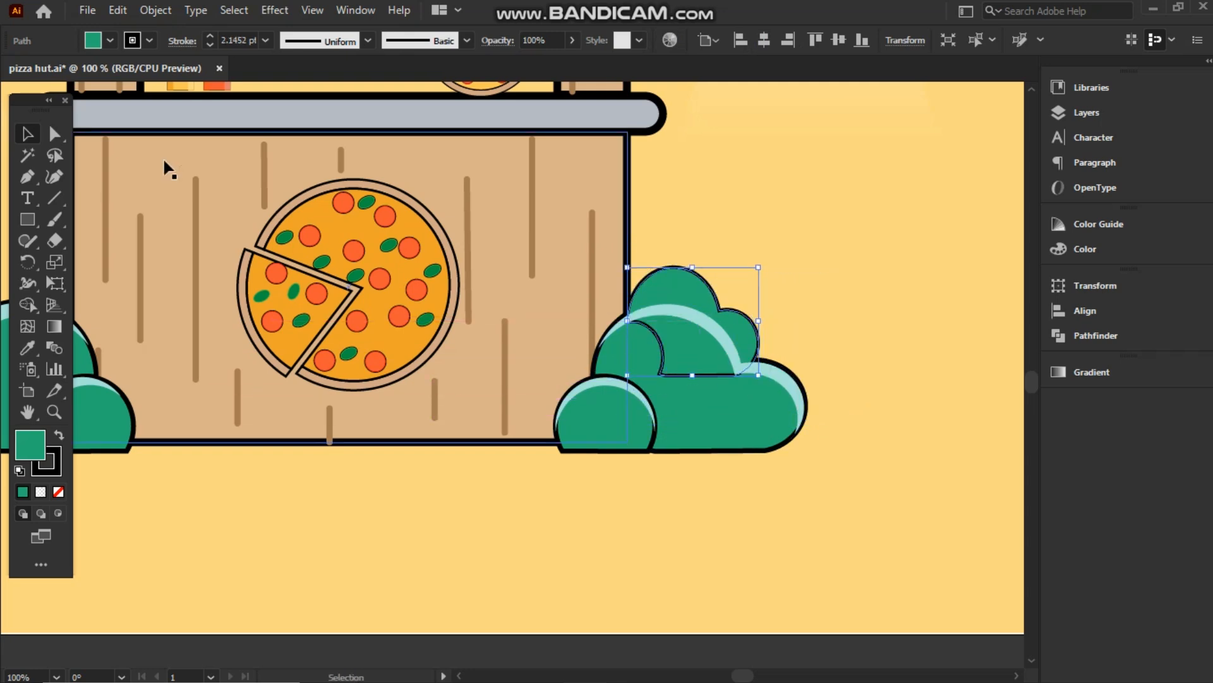
right_click(683, 343)
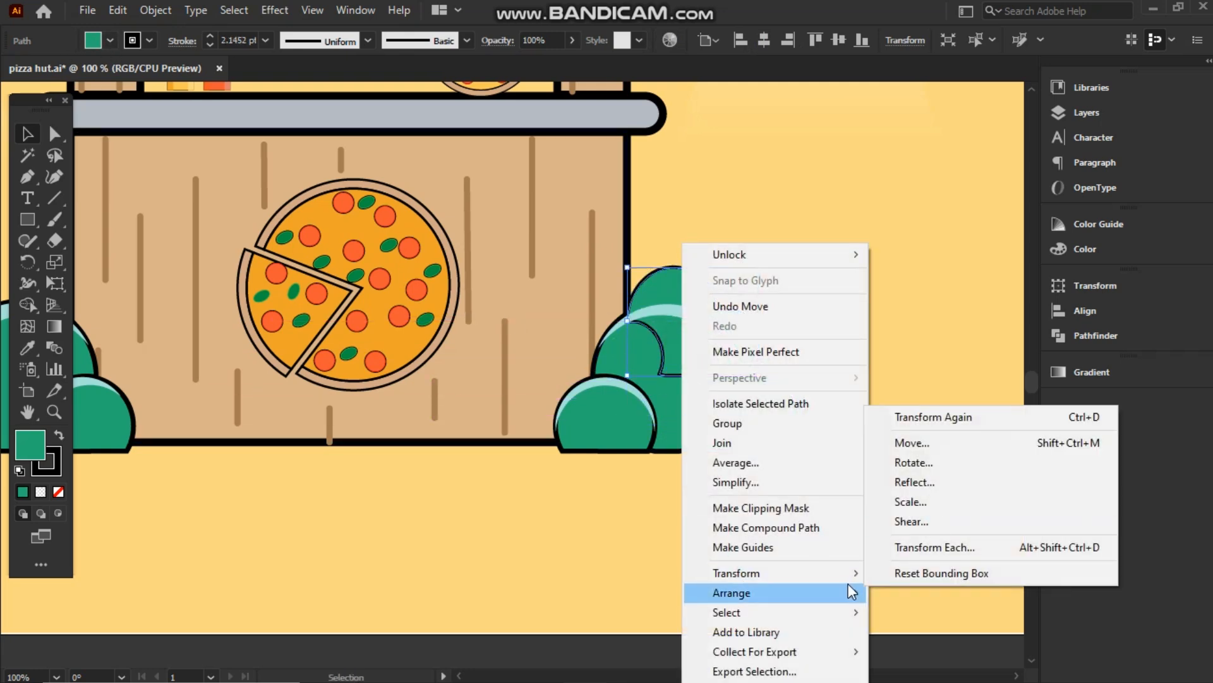
mouse_move(847, 592)
click(926, 547)
click(808, 534)
click(726, 314)
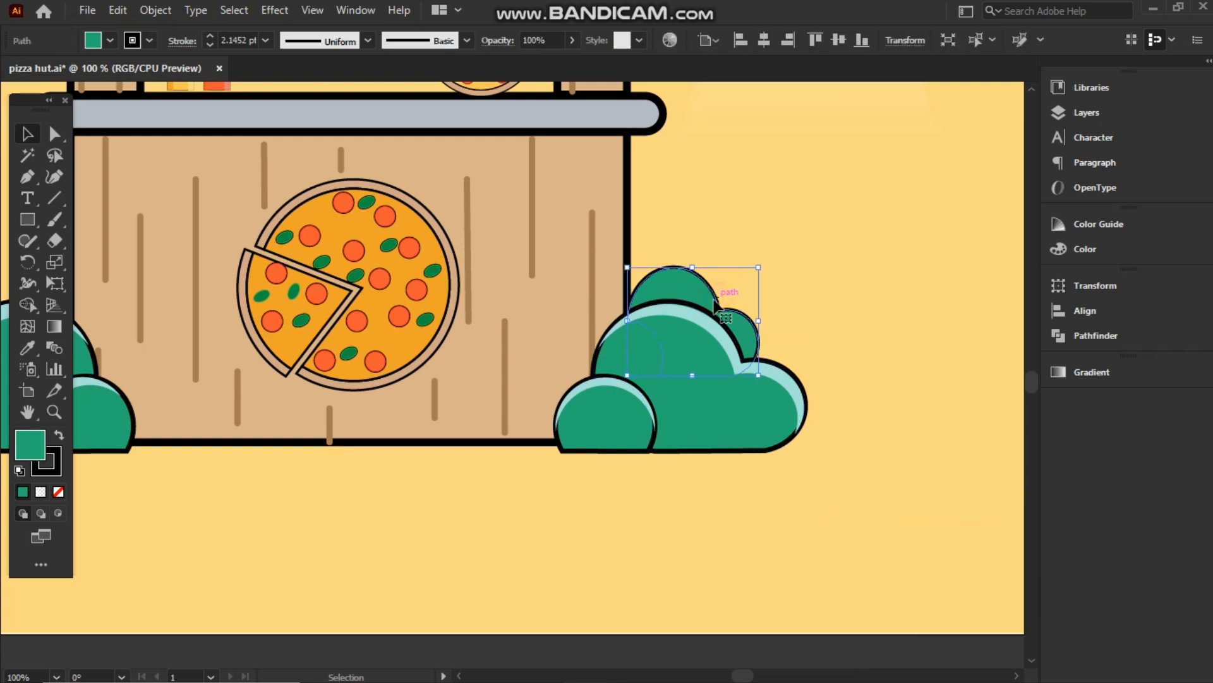
Give the background bush copy on the right an R=237 G=201 B=123 fill and stroke and nudge its position slightly
click(109, 42)
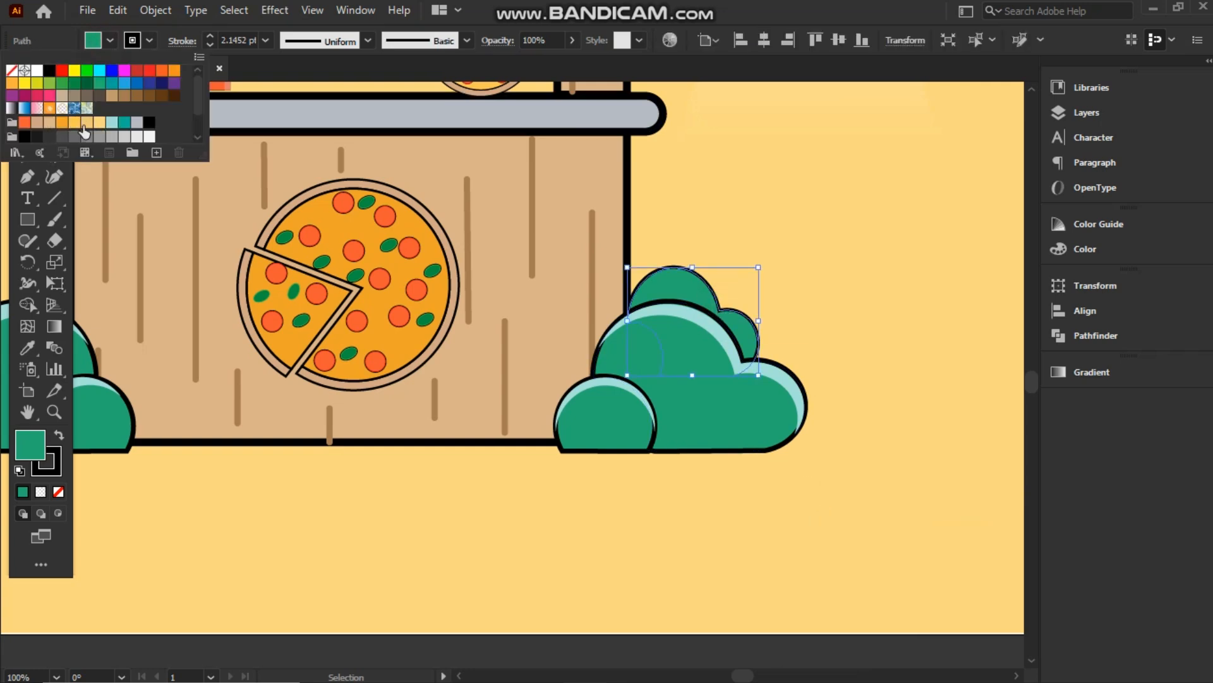
click(99, 123)
click(87, 123)
click(76, 123)
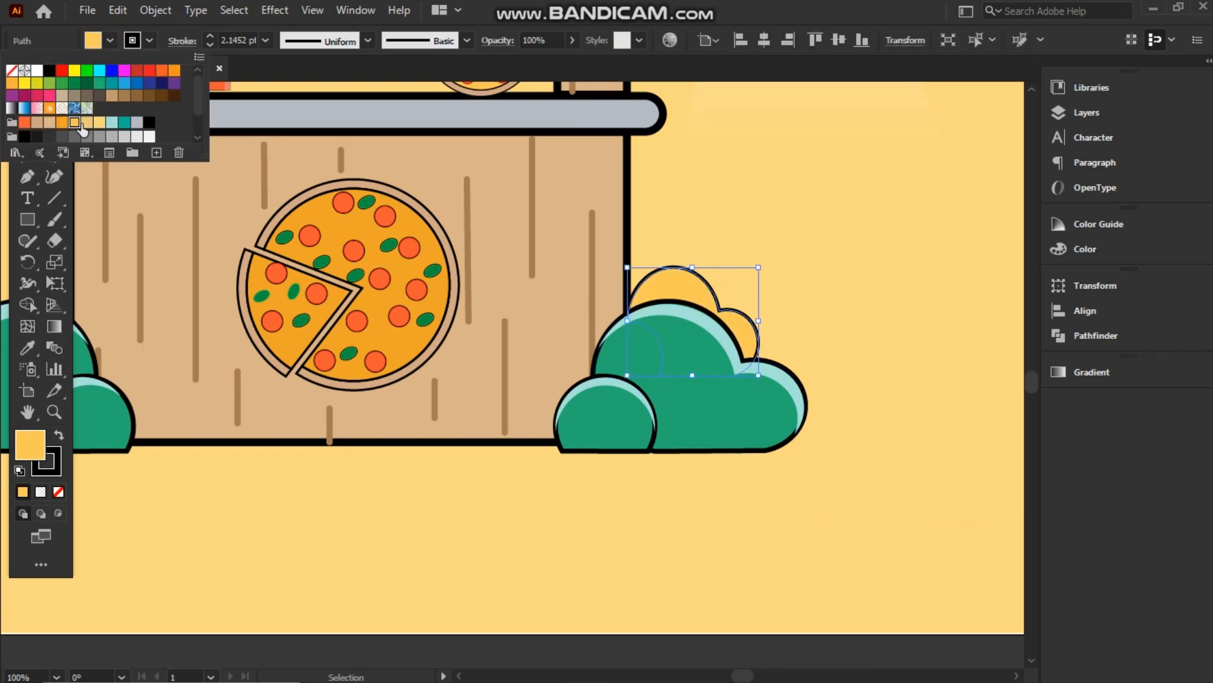
click(149, 40)
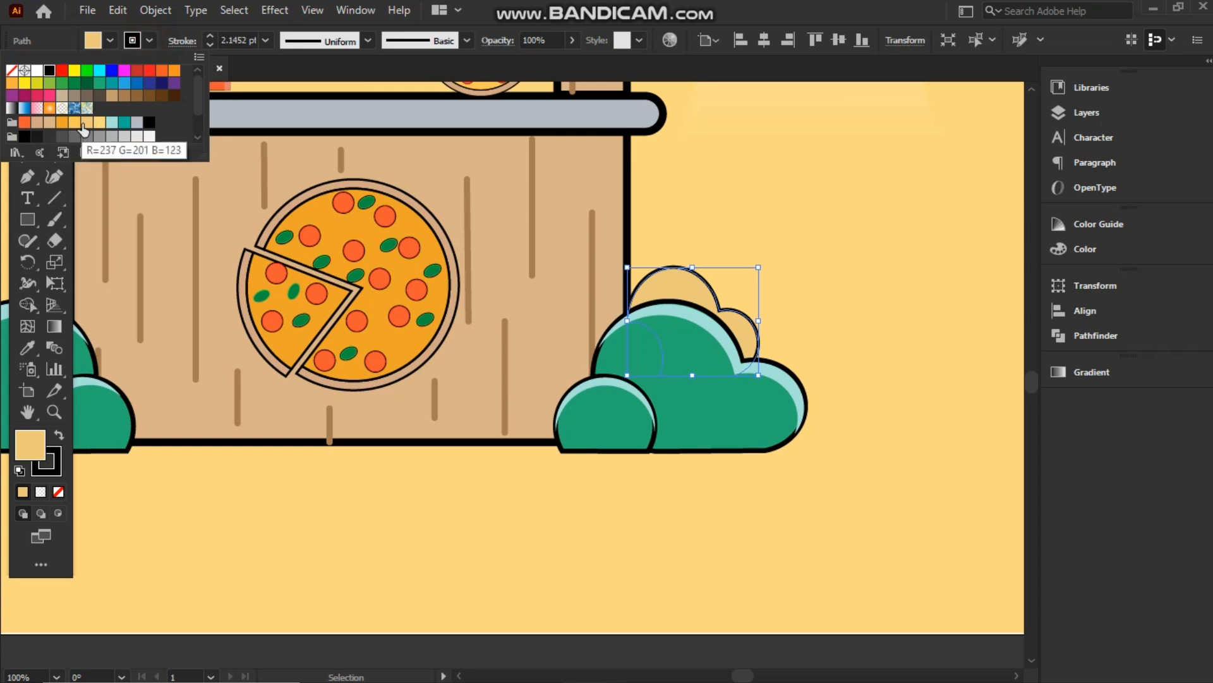
click(75, 123)
click(224, 488)
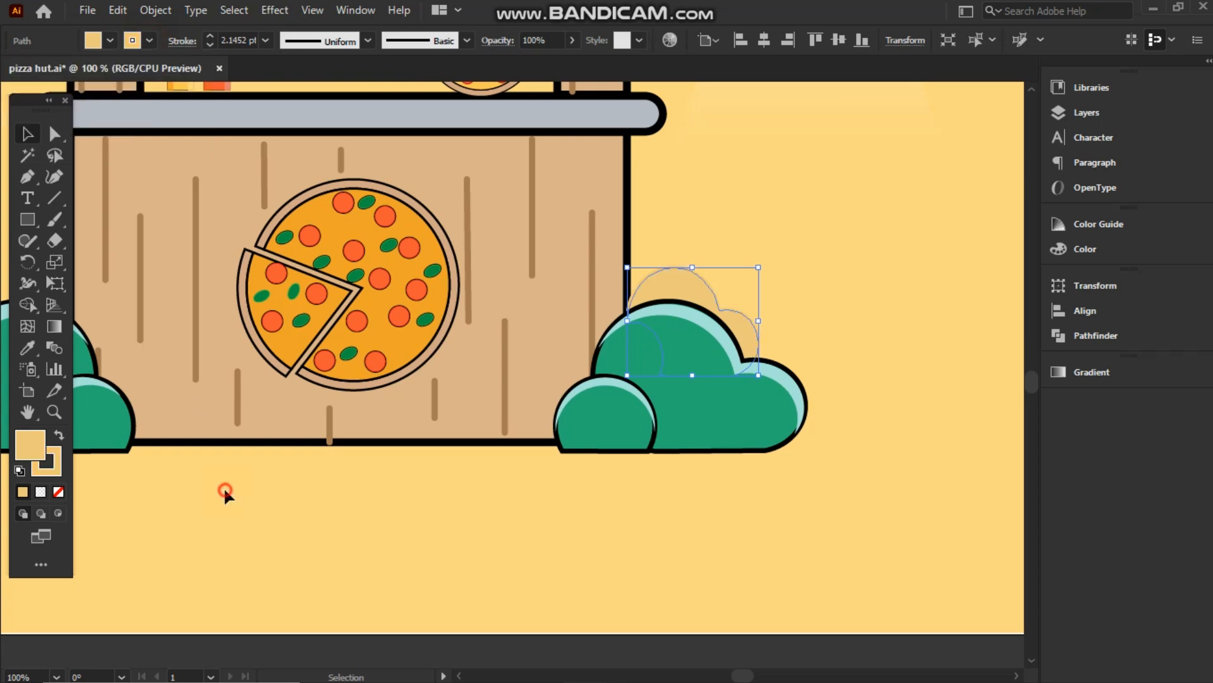
right_click(630, 275)
click(615, 545)
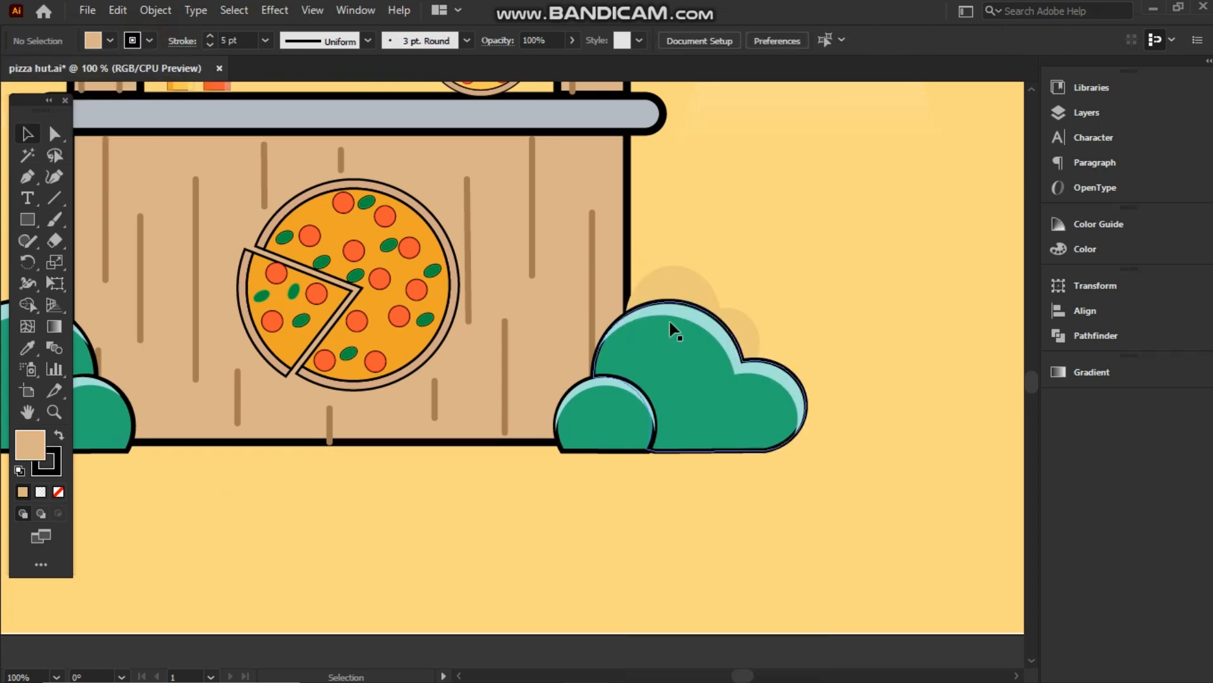
drag(693, 292, 687, 291)
Duplicate the large left bush shape up and left, shrink the copy and send it backward behind the bush
key(ctrl+minus)
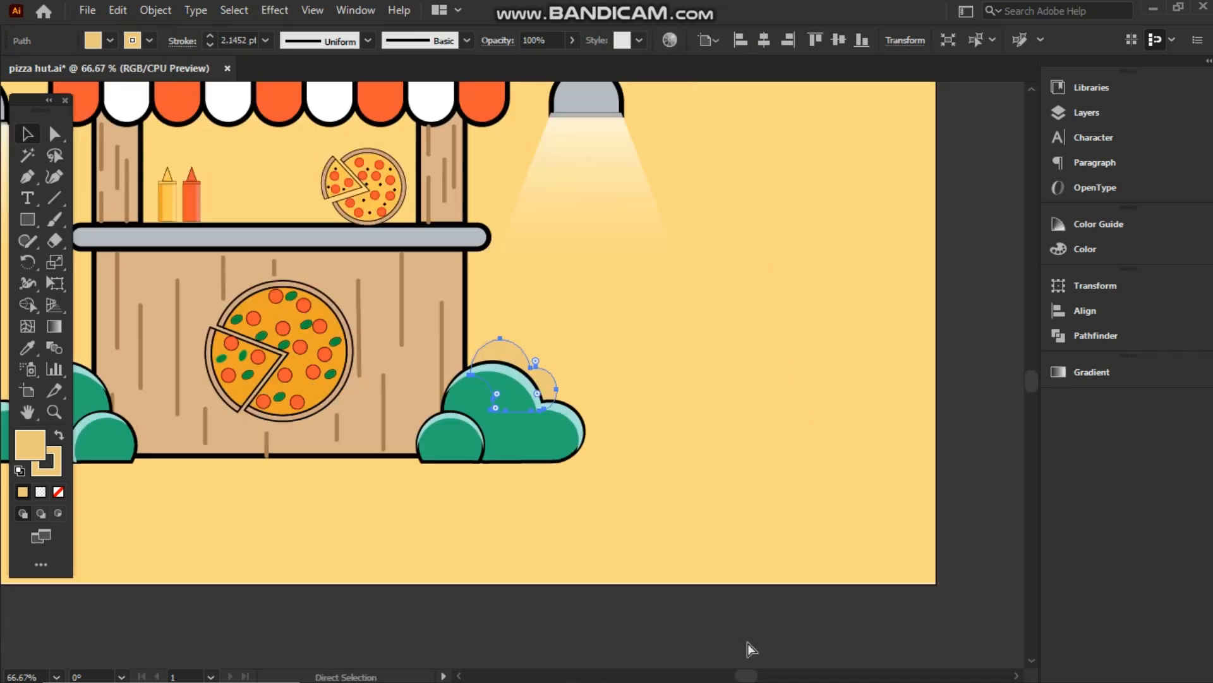
click(743, 675)
drag(744, 675, 734, 675)
click(382, 436)
drag(382, 437, 360, 388)
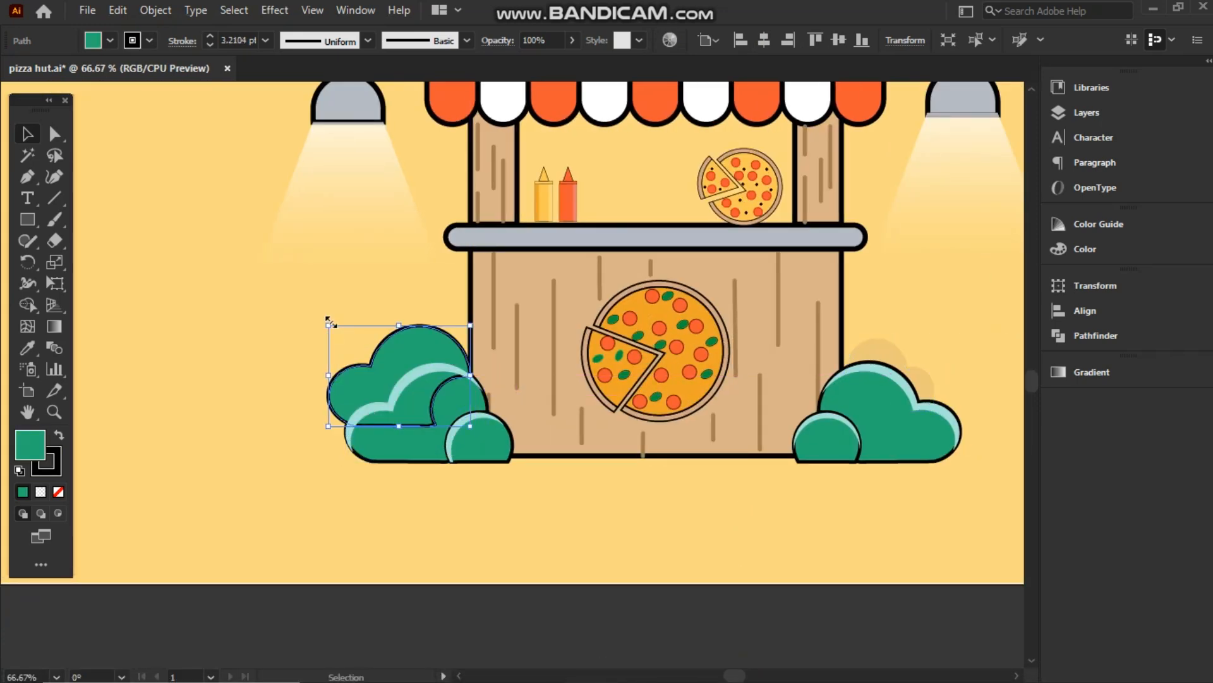
drag(331, 320, 368, 334)
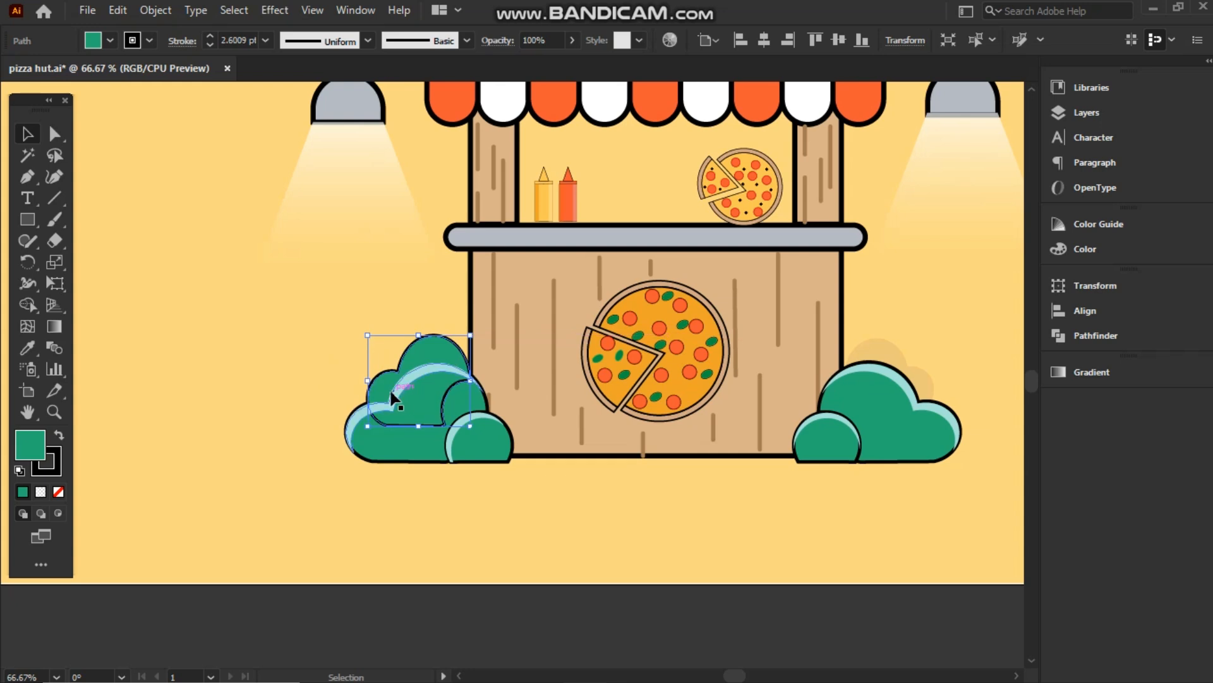
right_click(389, 388)
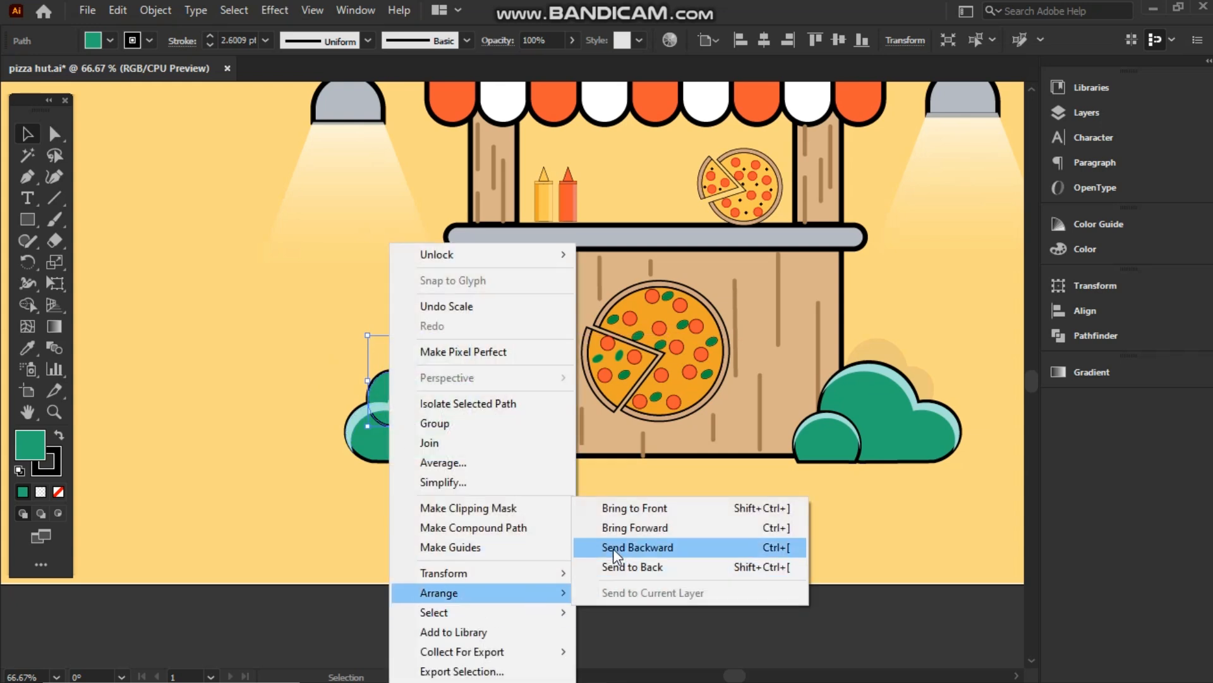
click(617, 548)
Sample the right background bush's sandy fill and stroke onto the left background copy
key(i)
click(219, 197)
key(v)
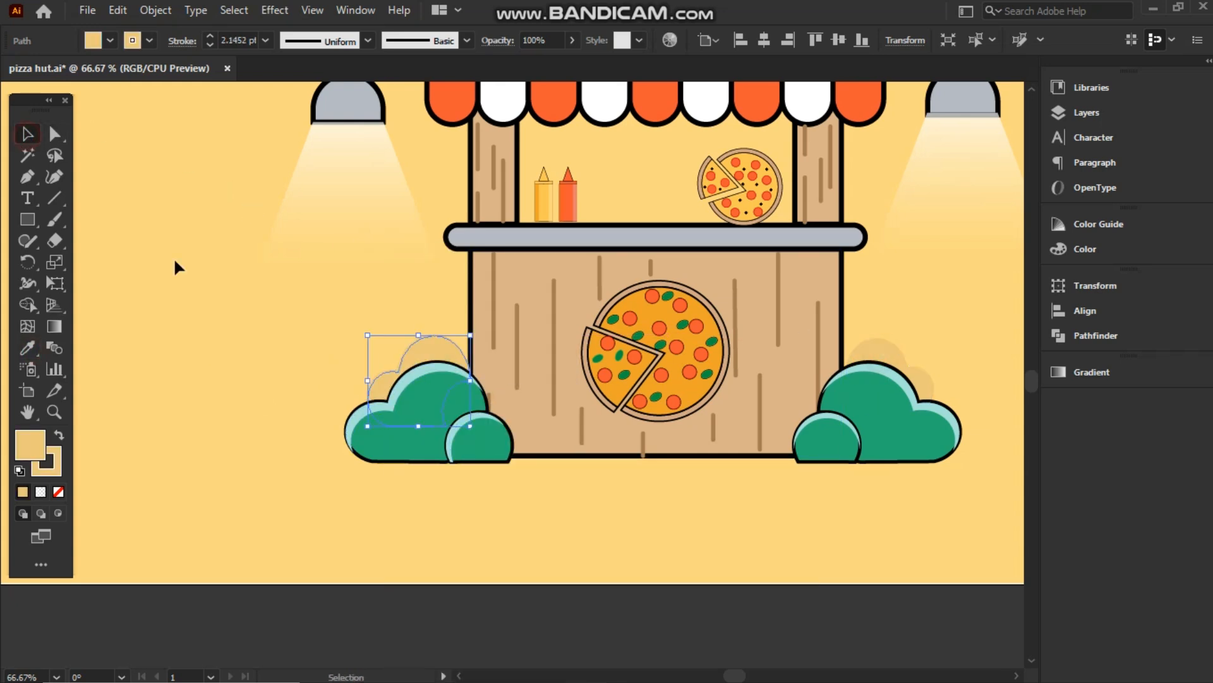
Examine the whole illustration, including the lamps' light beams and the wood-grain lines on the posts
click(177, 262)
key(ctrl+0)
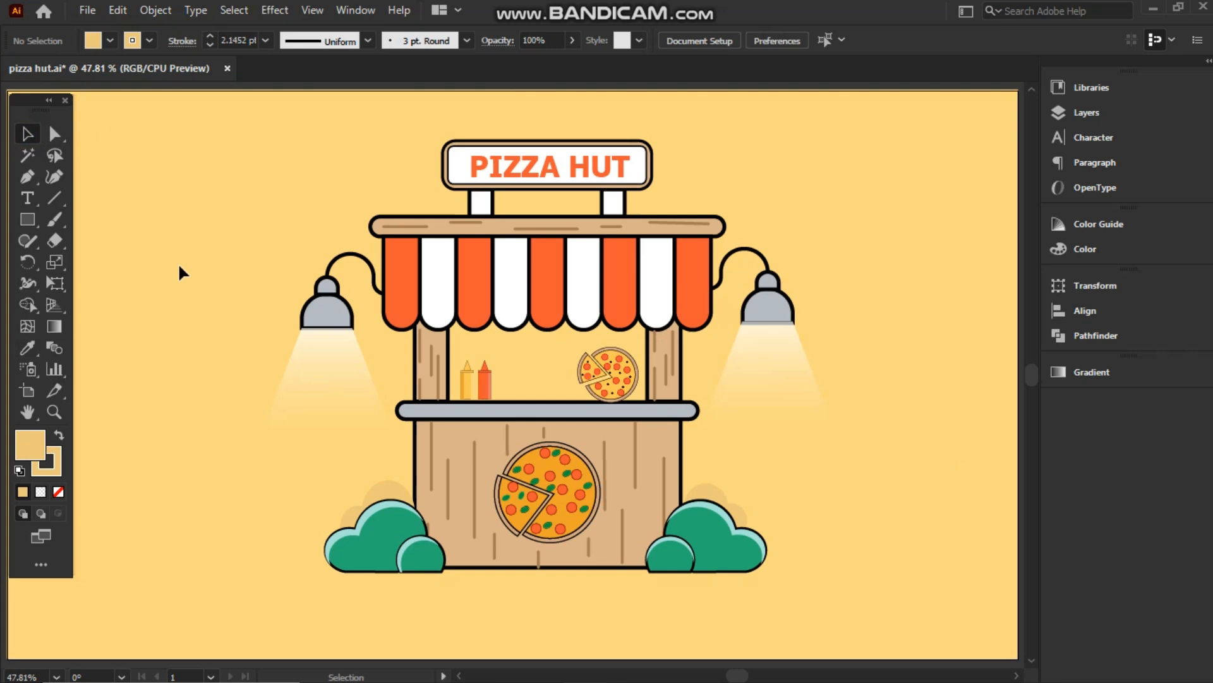
click(793, 353)
click(358, 366)
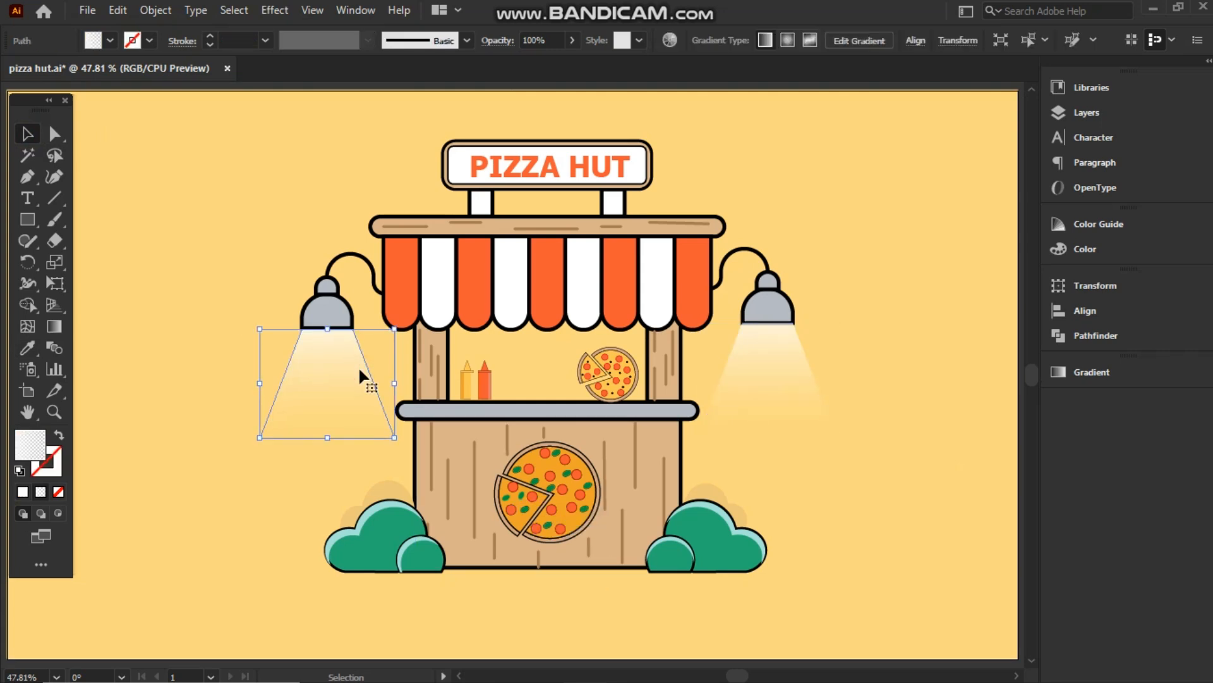
click(272, 315)
click(742, 397)
click(147, 373)
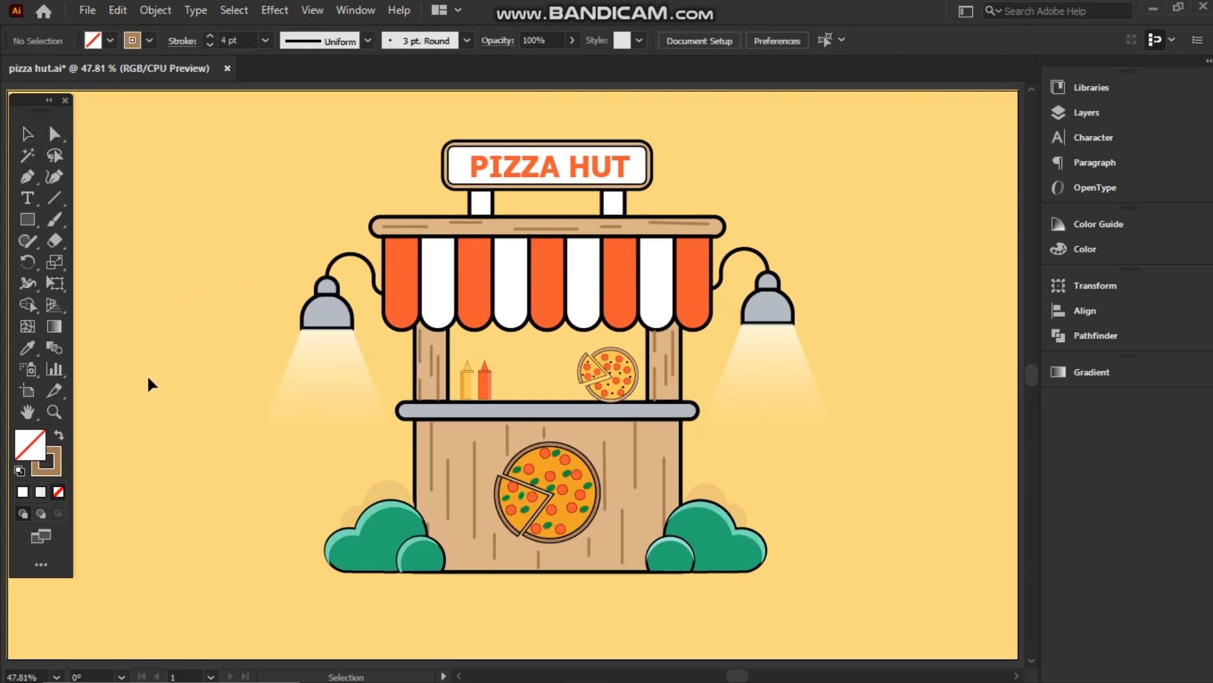
click(439, 391)
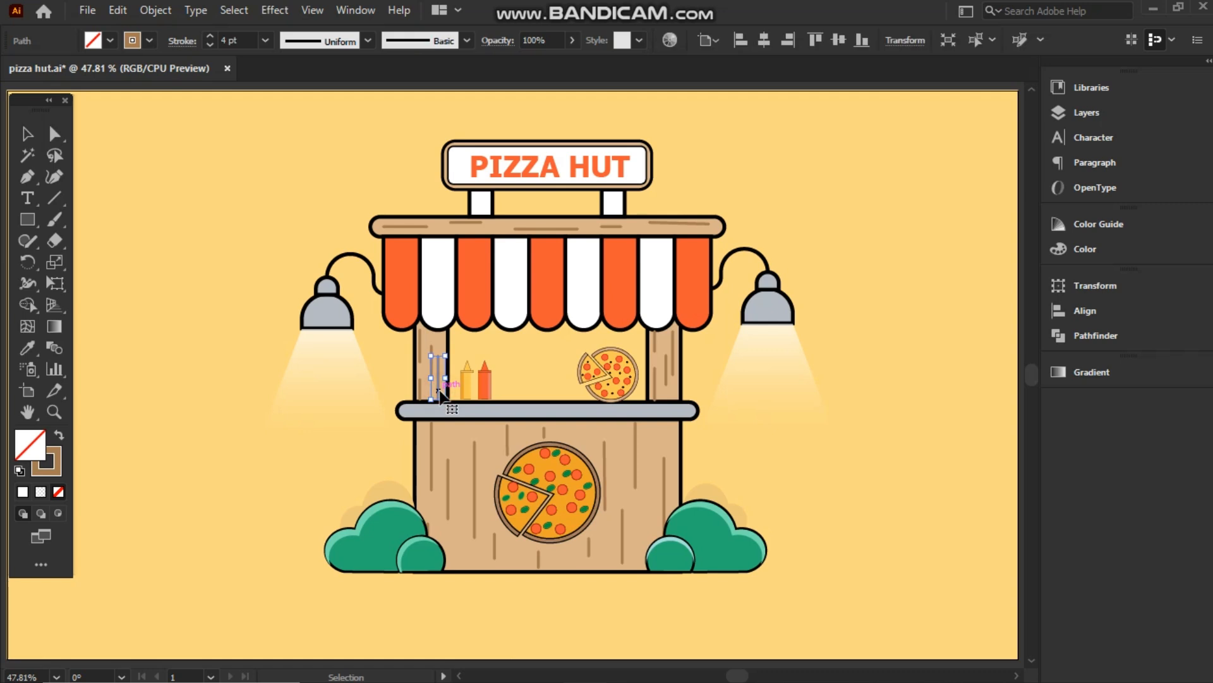
key(ctrl+1)
click(474, 404)
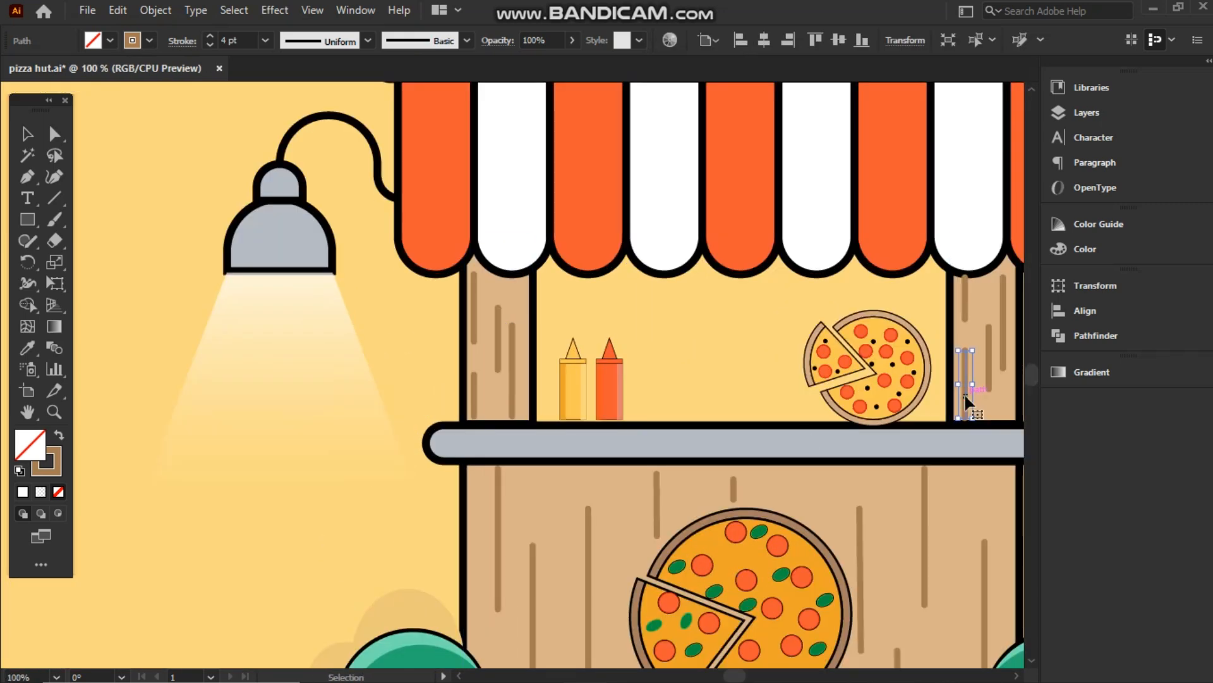
click(423, 393)
key(ctrl+0)
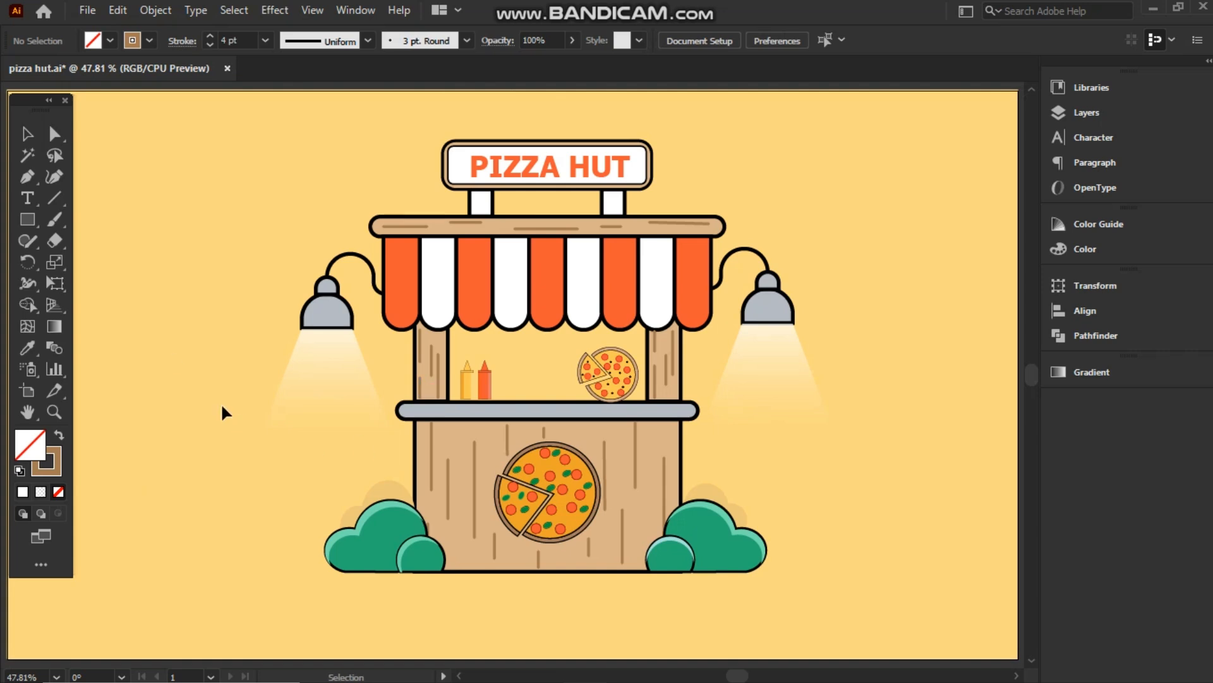
Draw a black 5 pt horizontal ground line under the stall and bushes, ending at about X 1070 px, Y 650 px
click(152, 44)
click(49, 70)
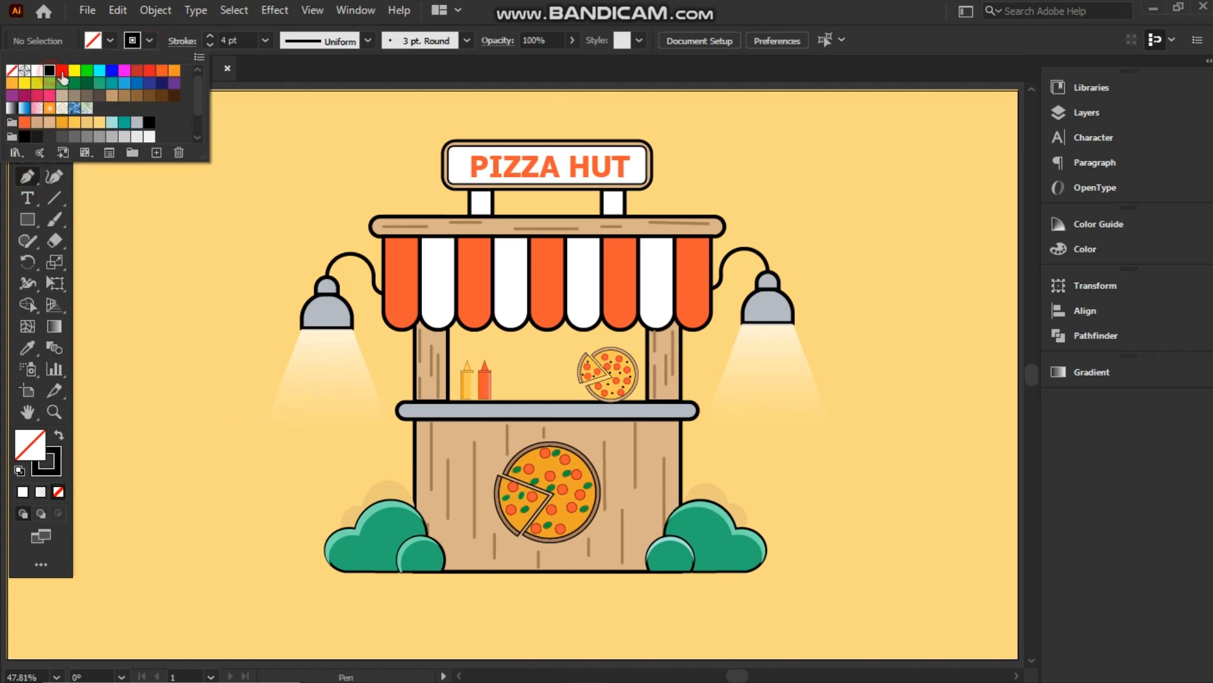
click(264, 42)
click(267, 165)
click(302, 572)
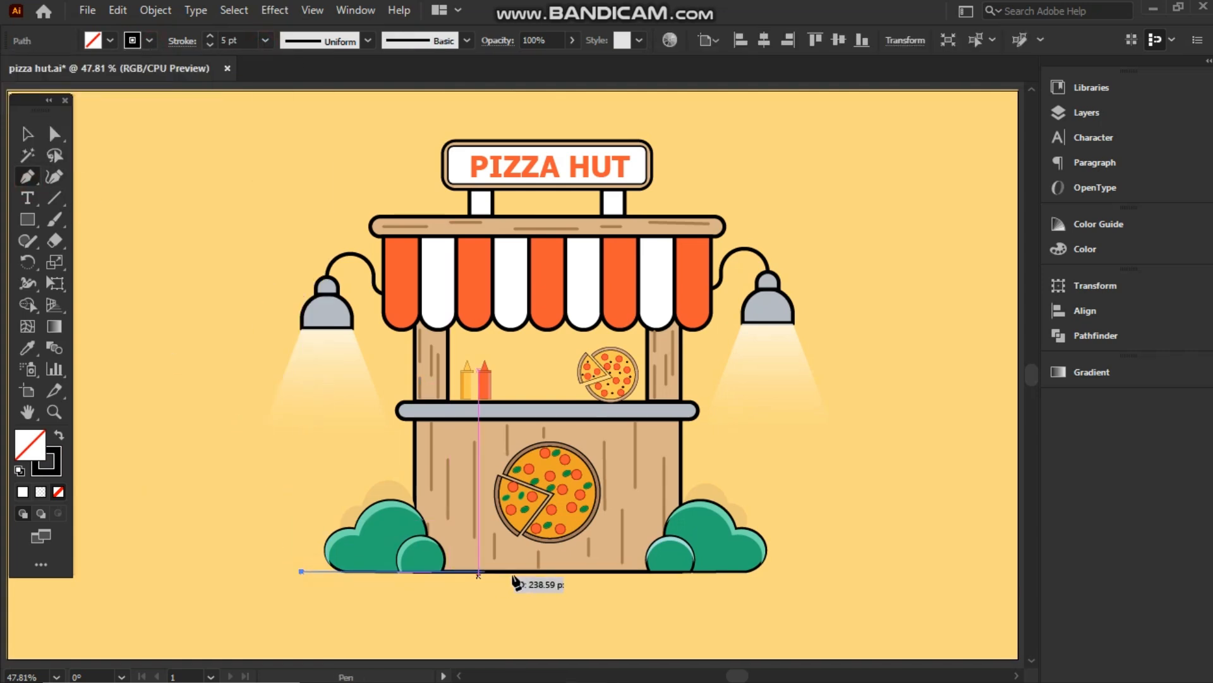
click(799, 572)
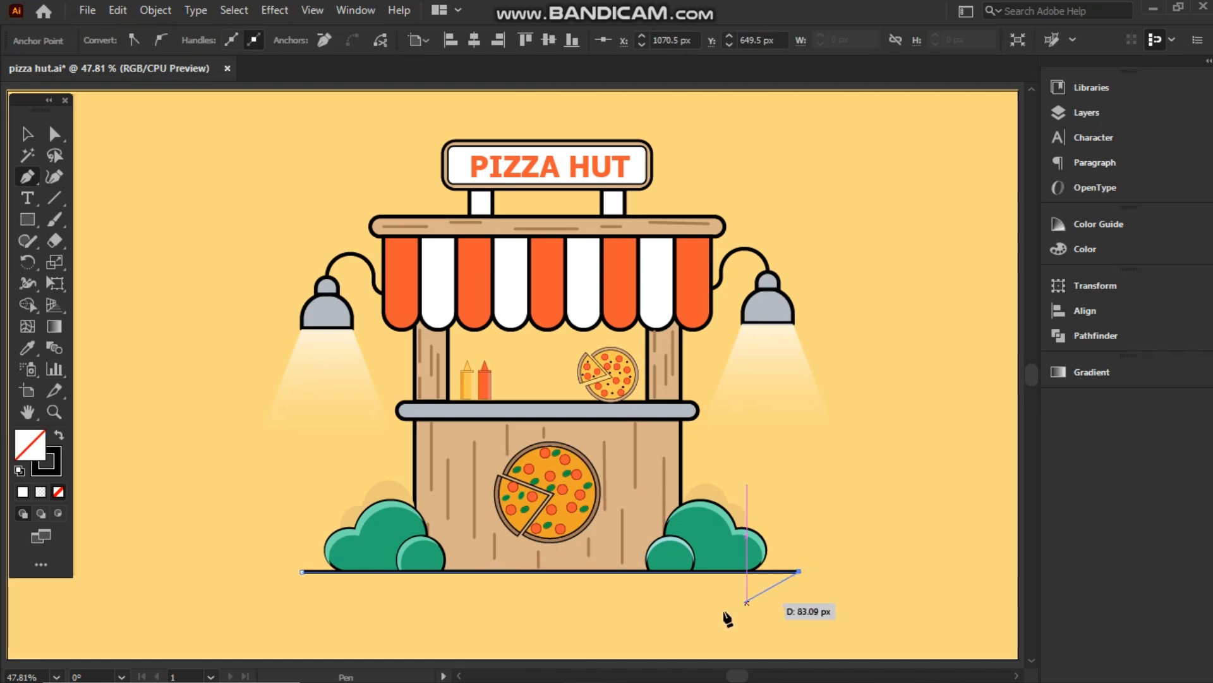
Add a short ground dash beyond each end of the line, reaching about X 1143 px and X 353 px, and open all three segments' stroke options
drag(808, 572, 853, 573)
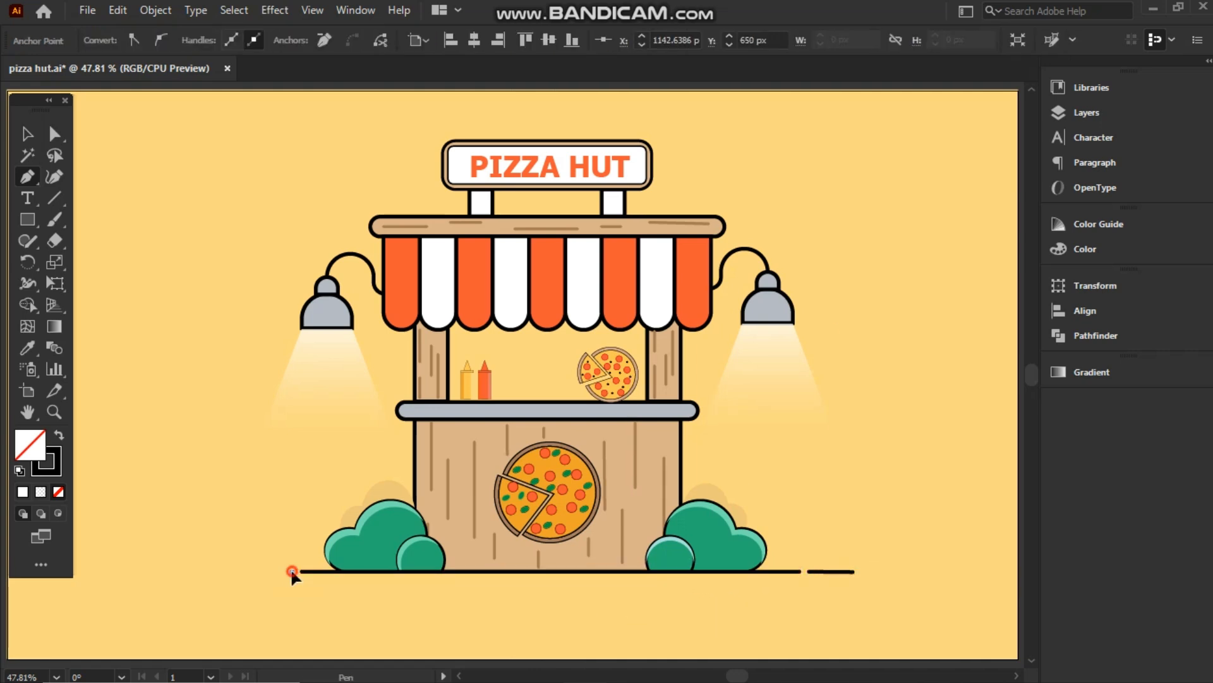
drag(292, 572, 269, 573)
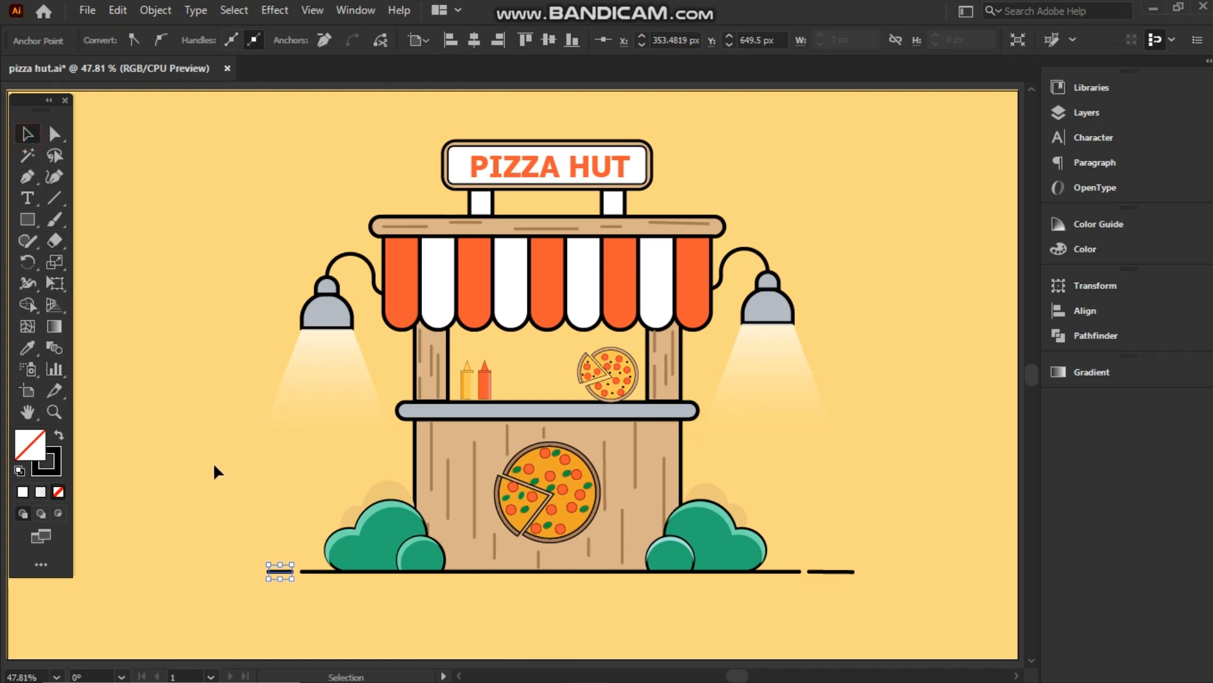
shift+click(306, 571)
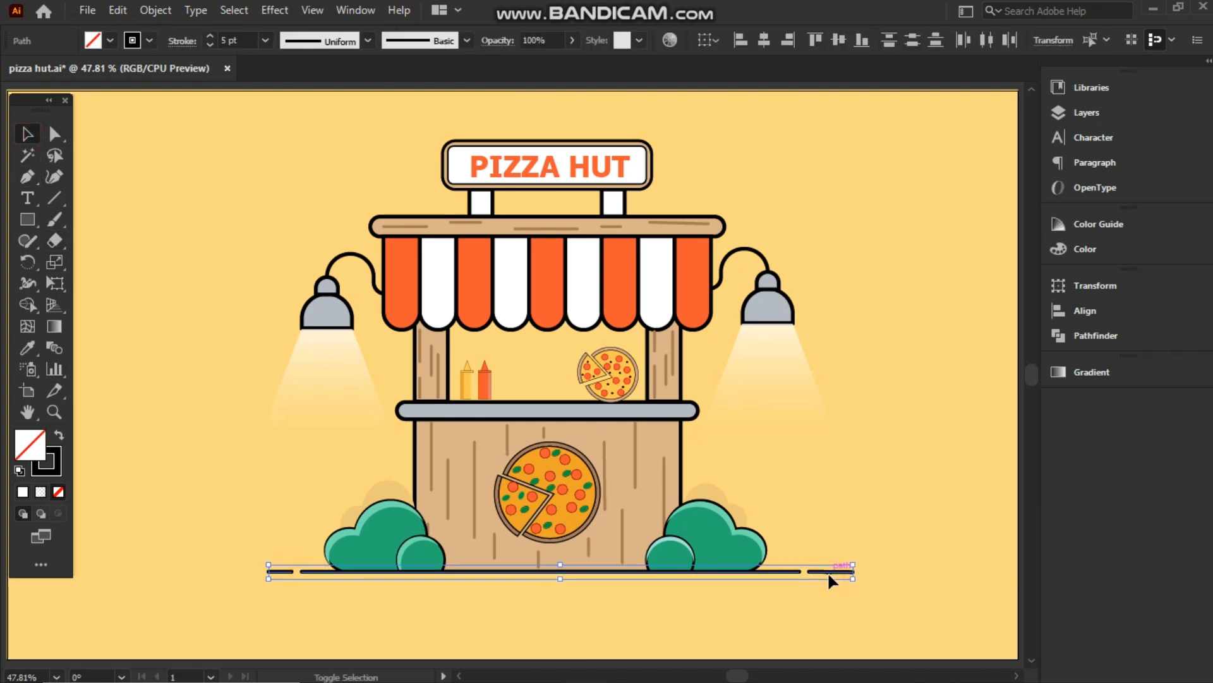
click(184, 41)
click(226, 194)
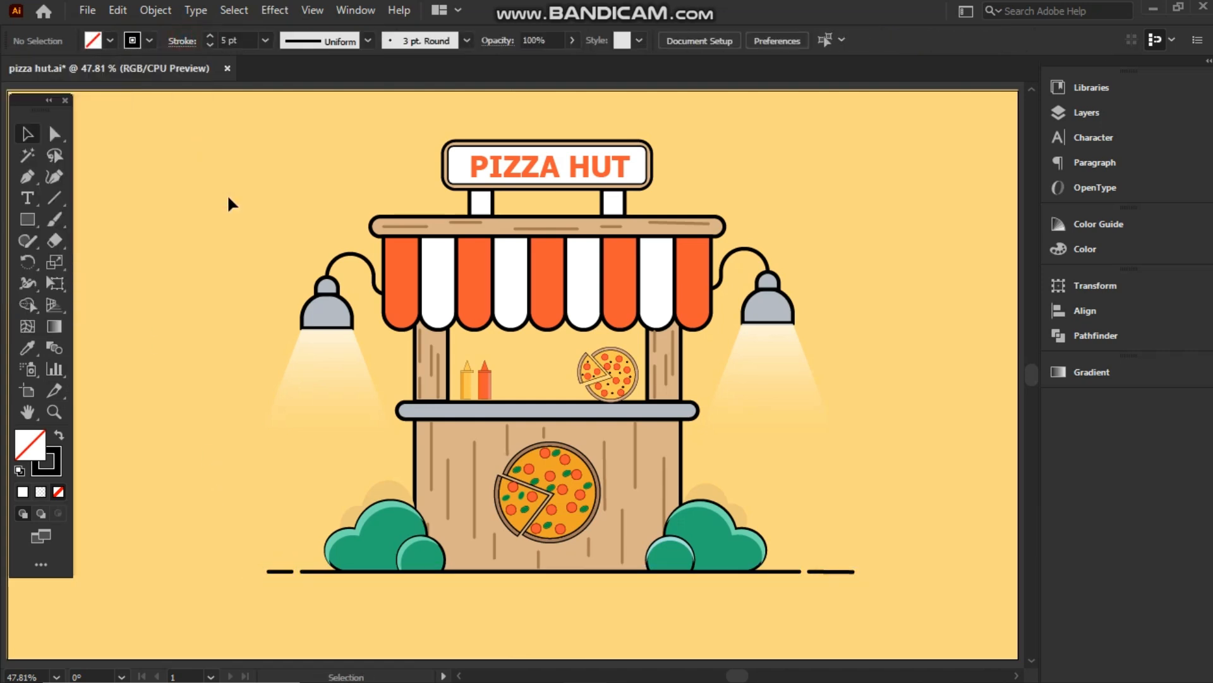